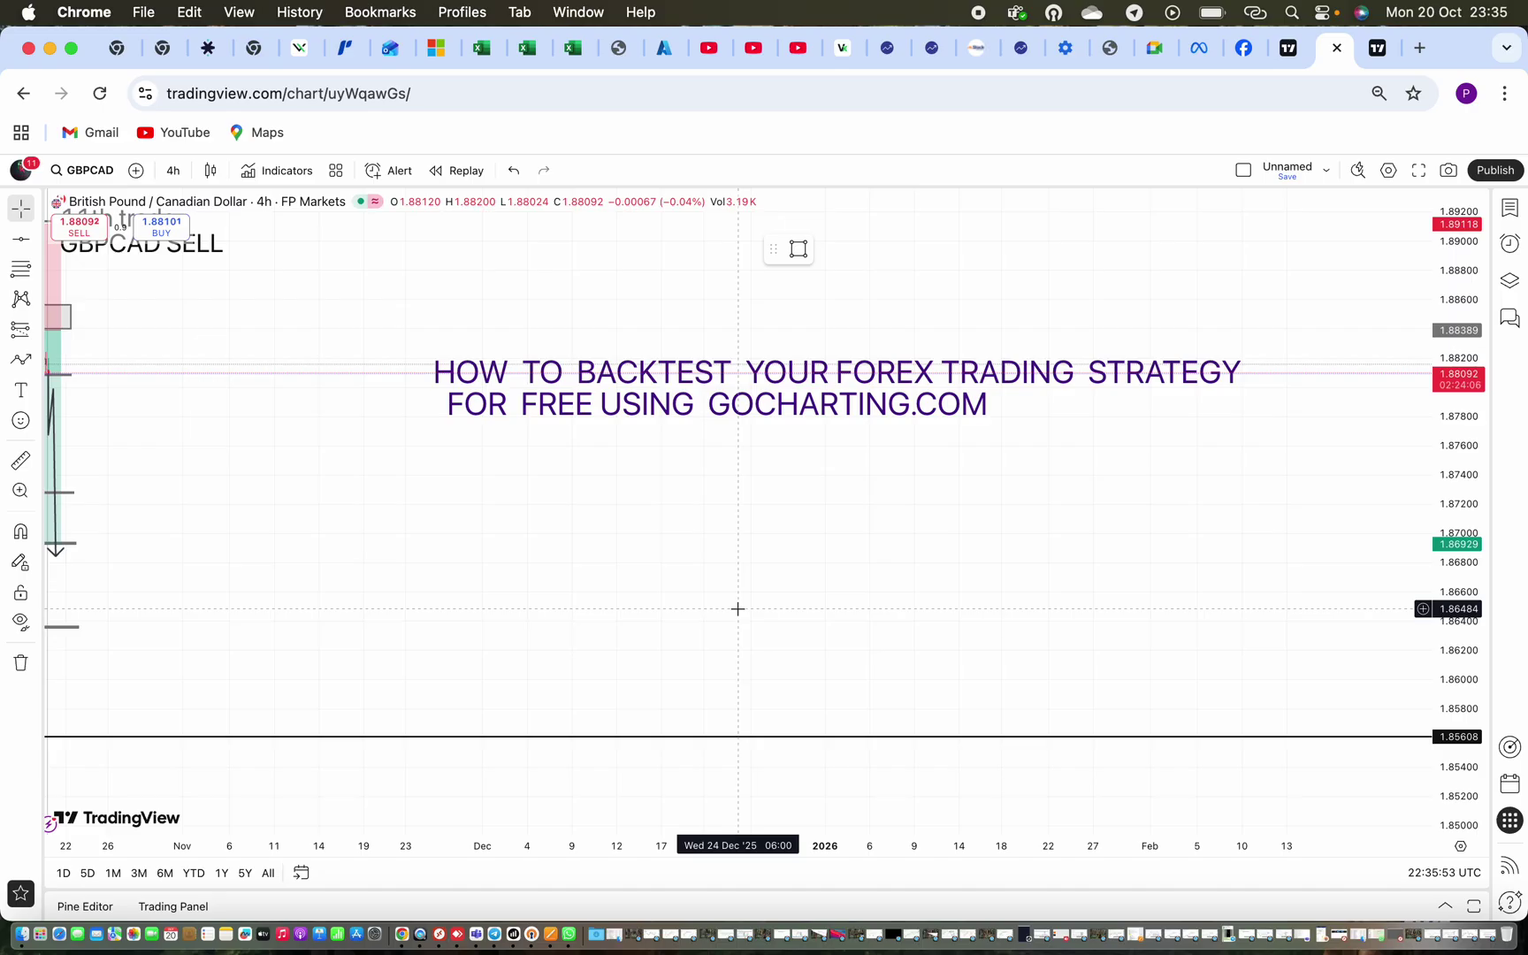
Insert a wider gap between YOUR and FOREX in the backtesting heading on the chart
click(834, 374)
click(835, 374)
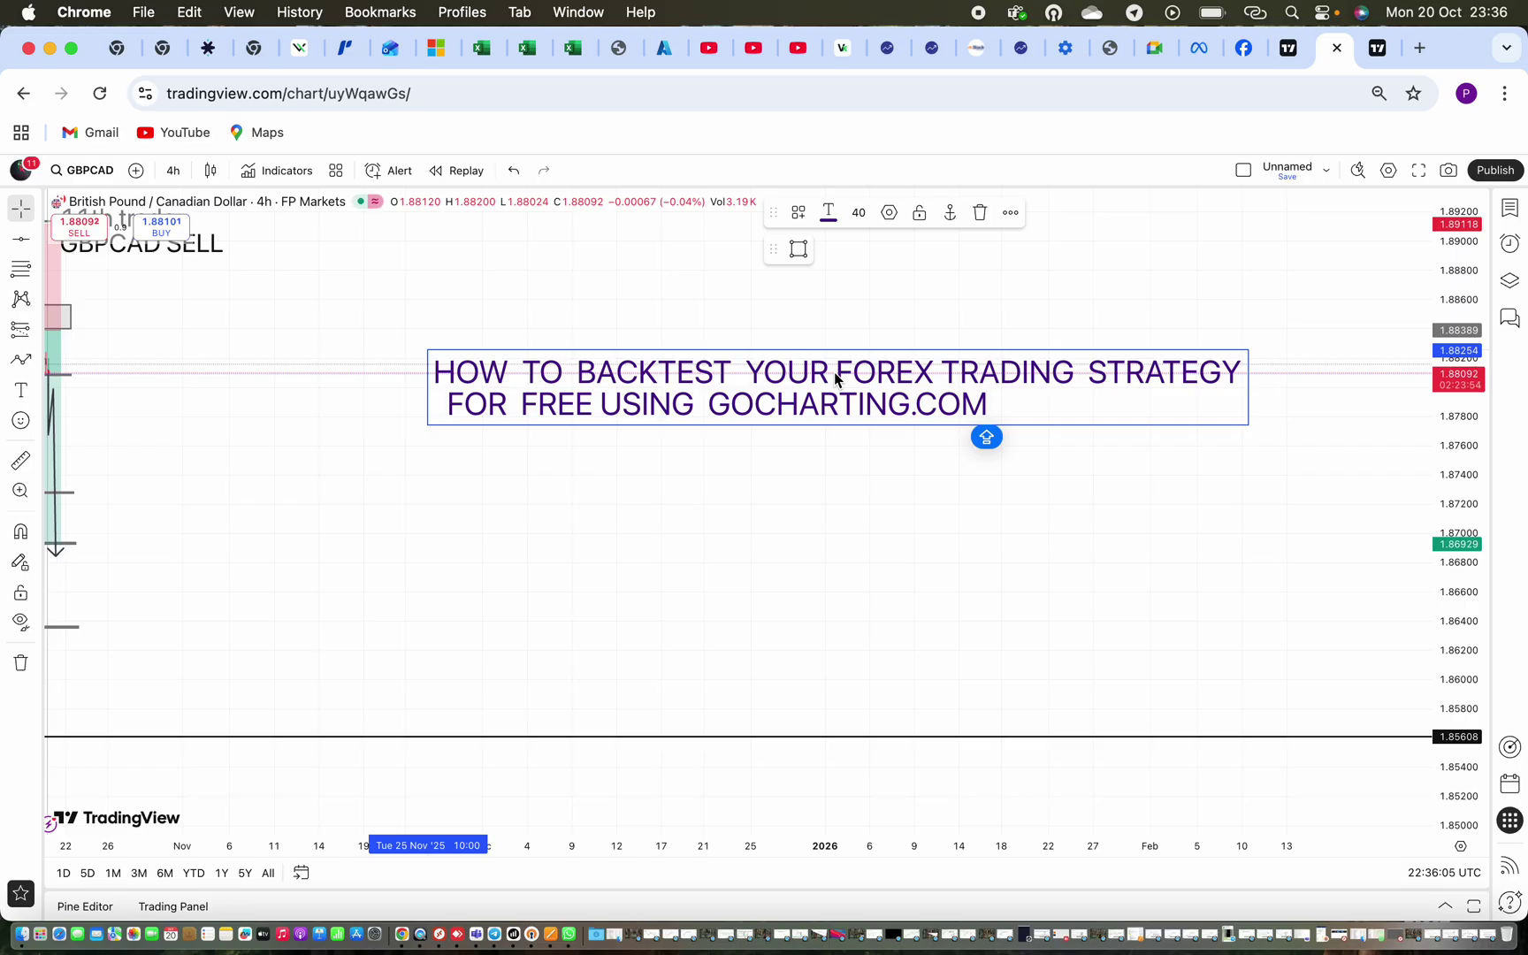
click(835, 372)
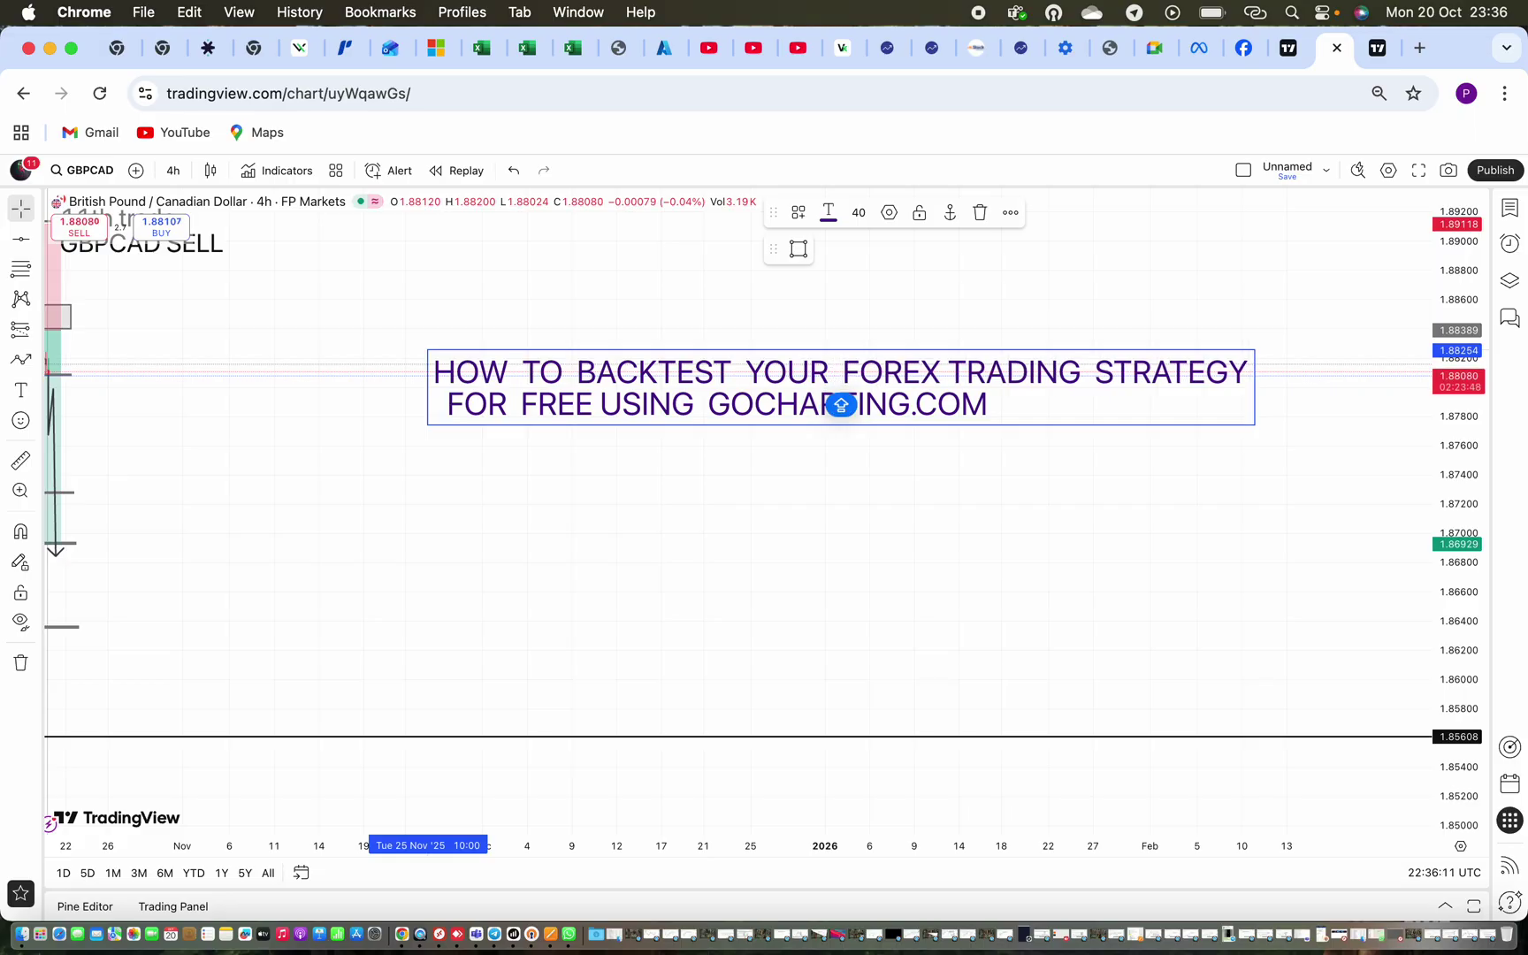
click(899, 493)
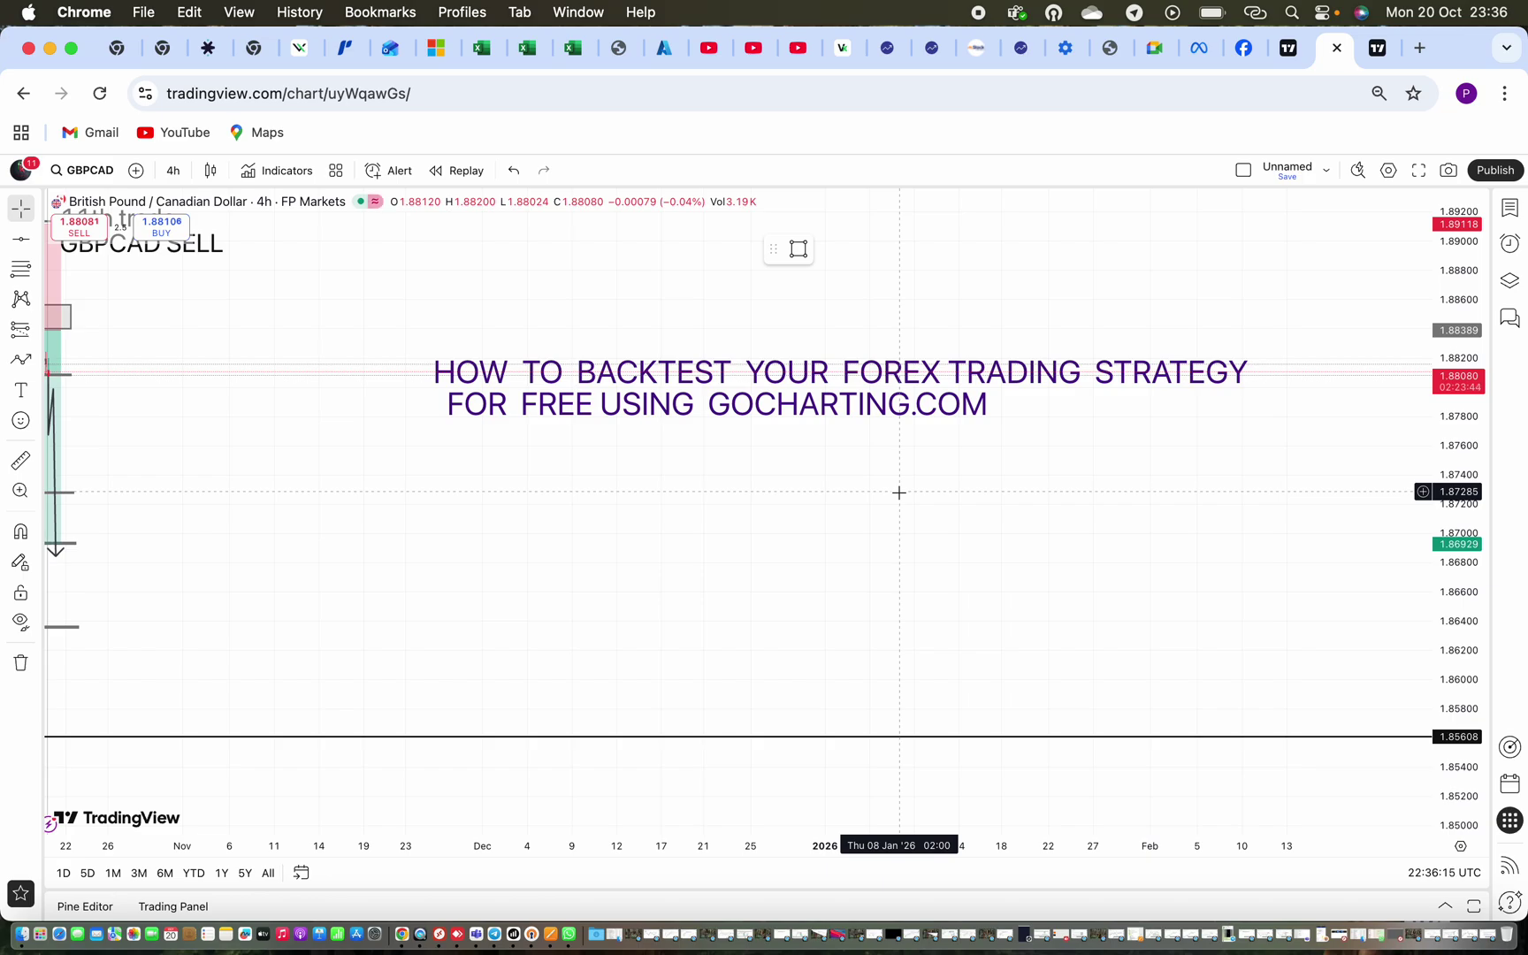
Add a text label reading TRADINGVIEW.COM in the empty area below the heading
click(21, 391)
click(494, 519)
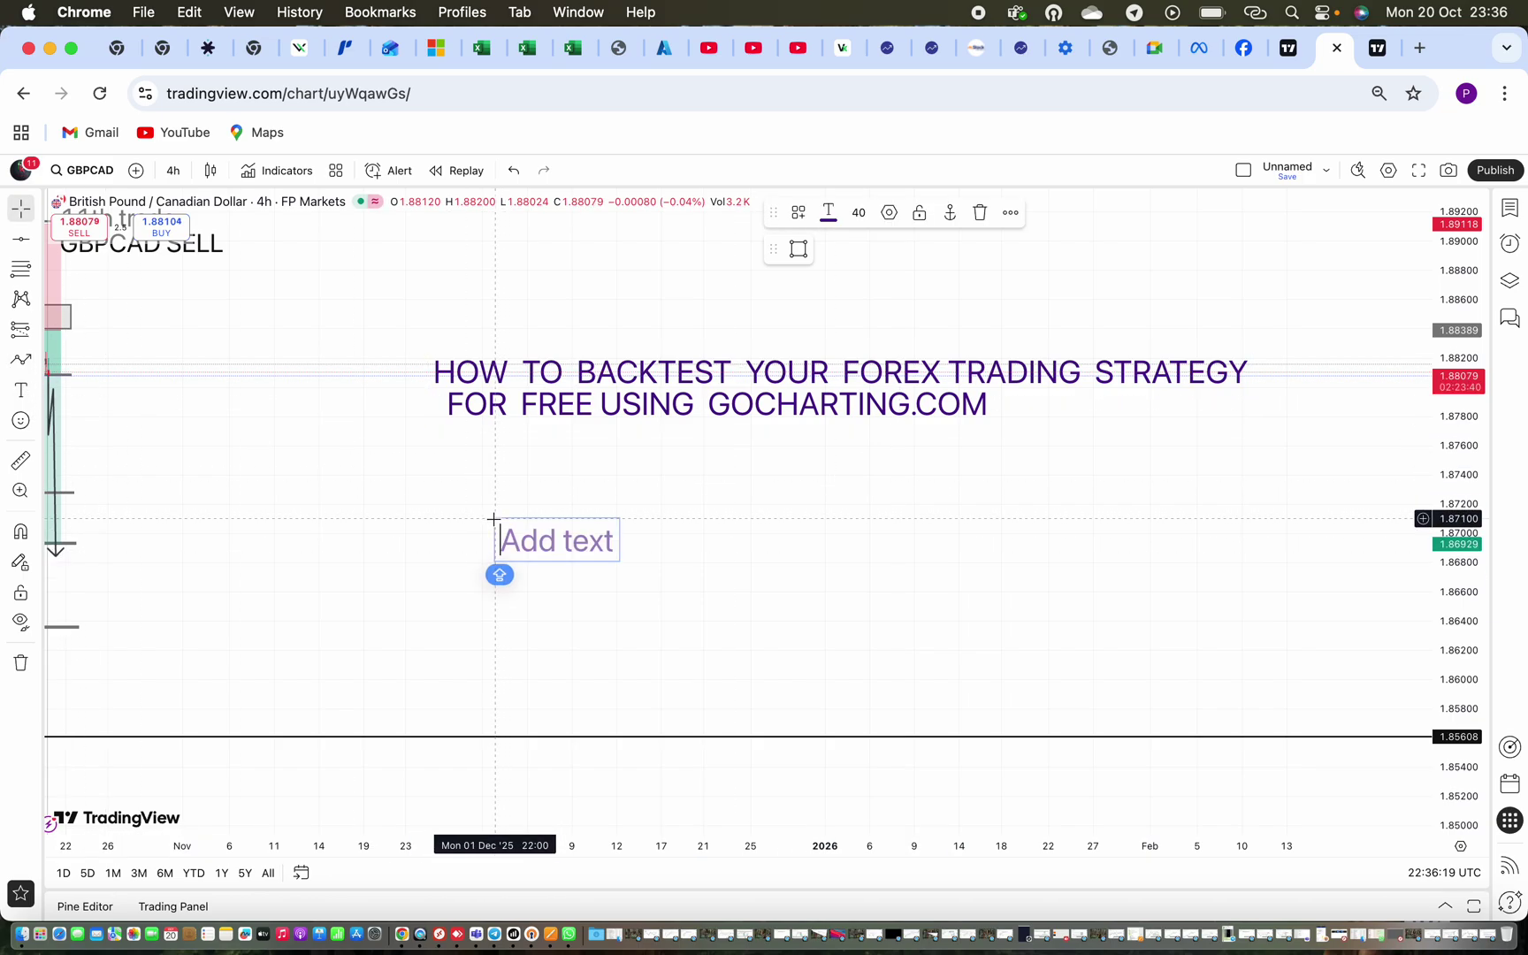
text(T)
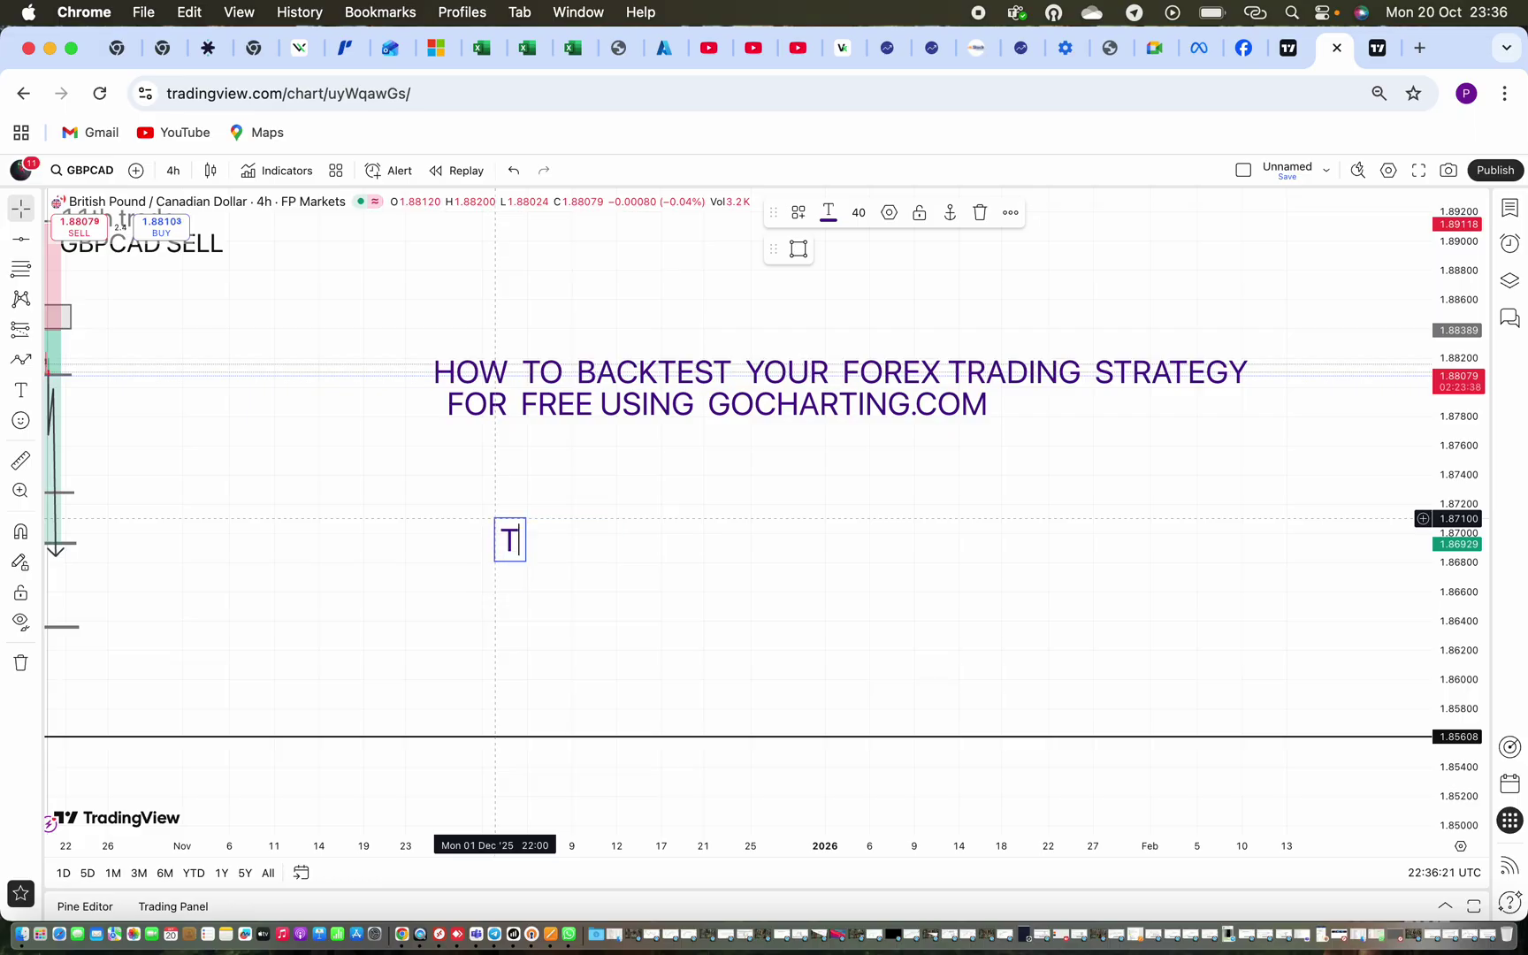
text(RADING)
key(Caps_Lock)
text(VI)
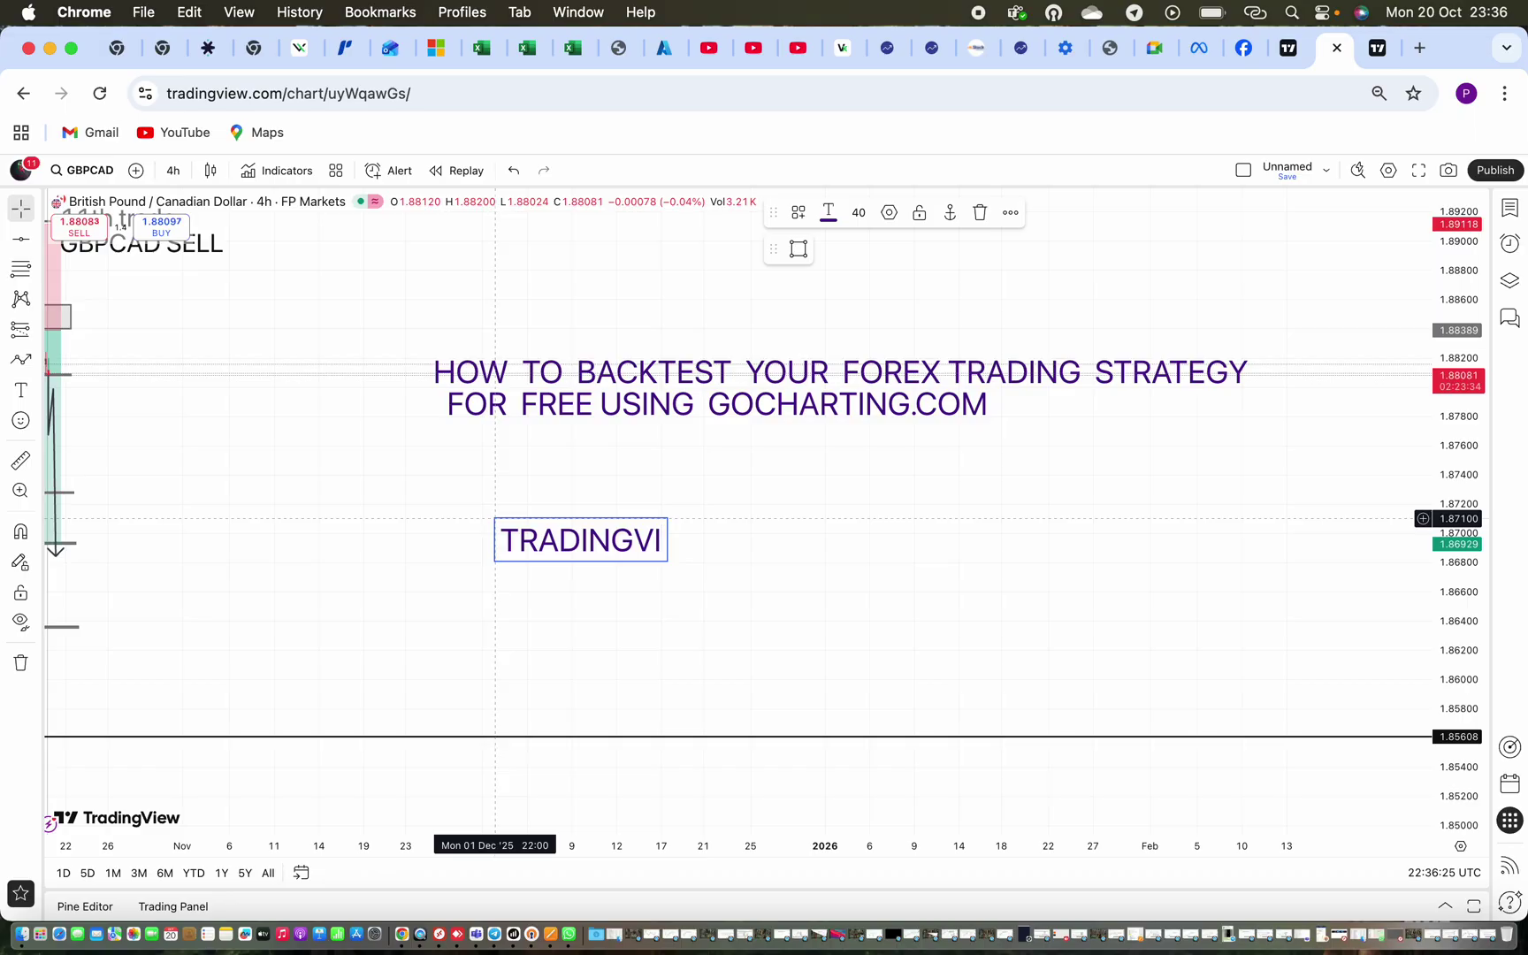
text(EW.COM)
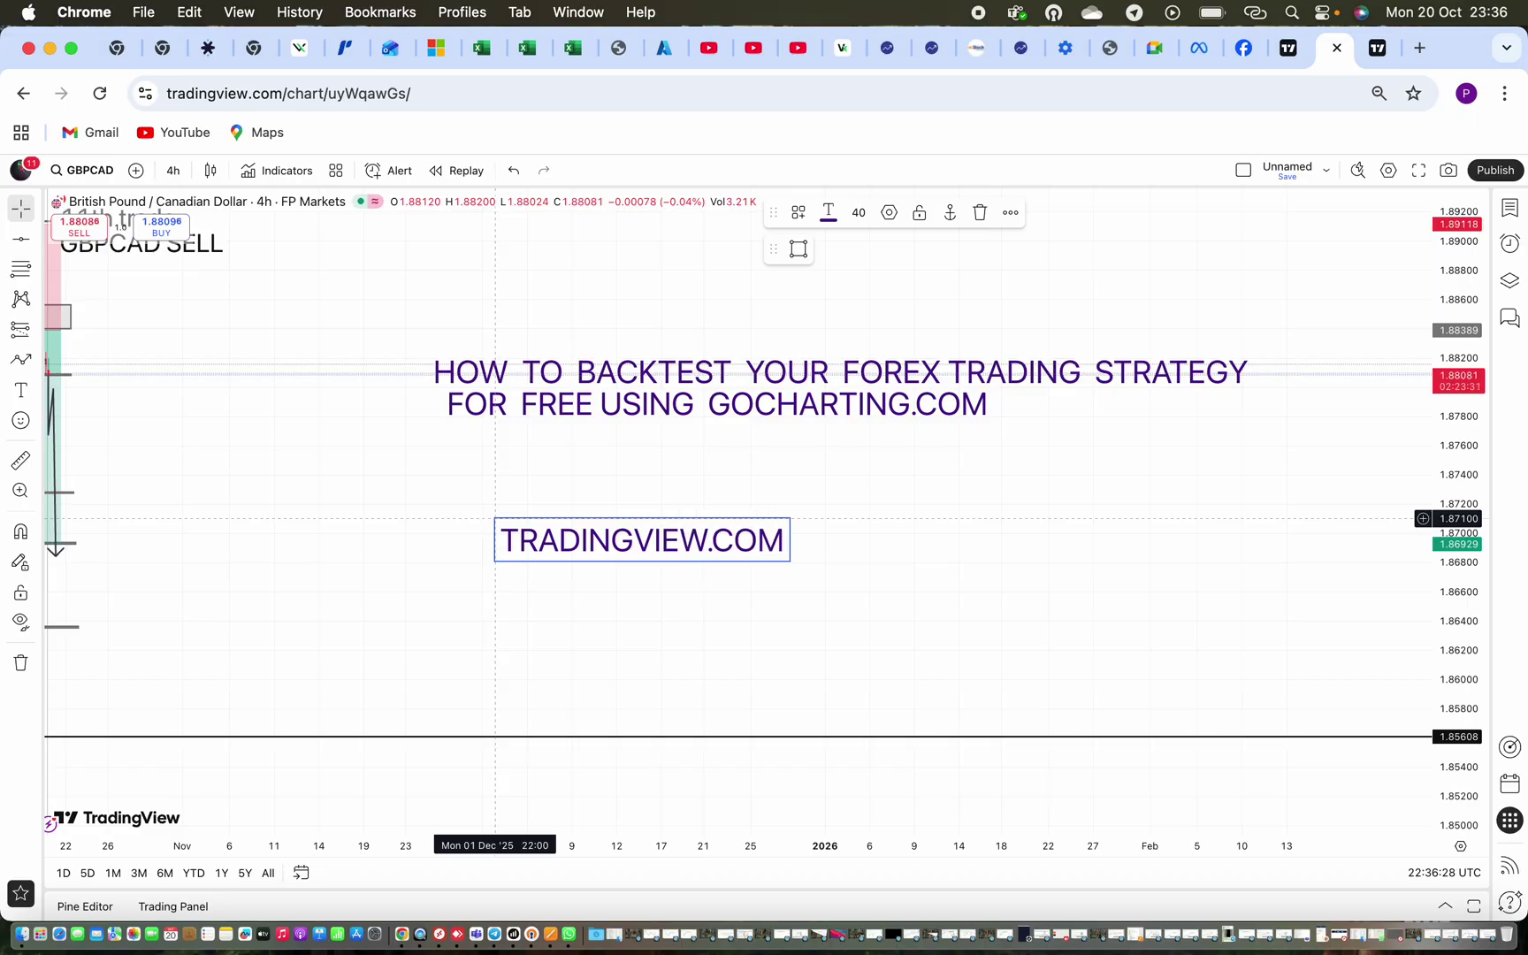
key(Caps_Lock)
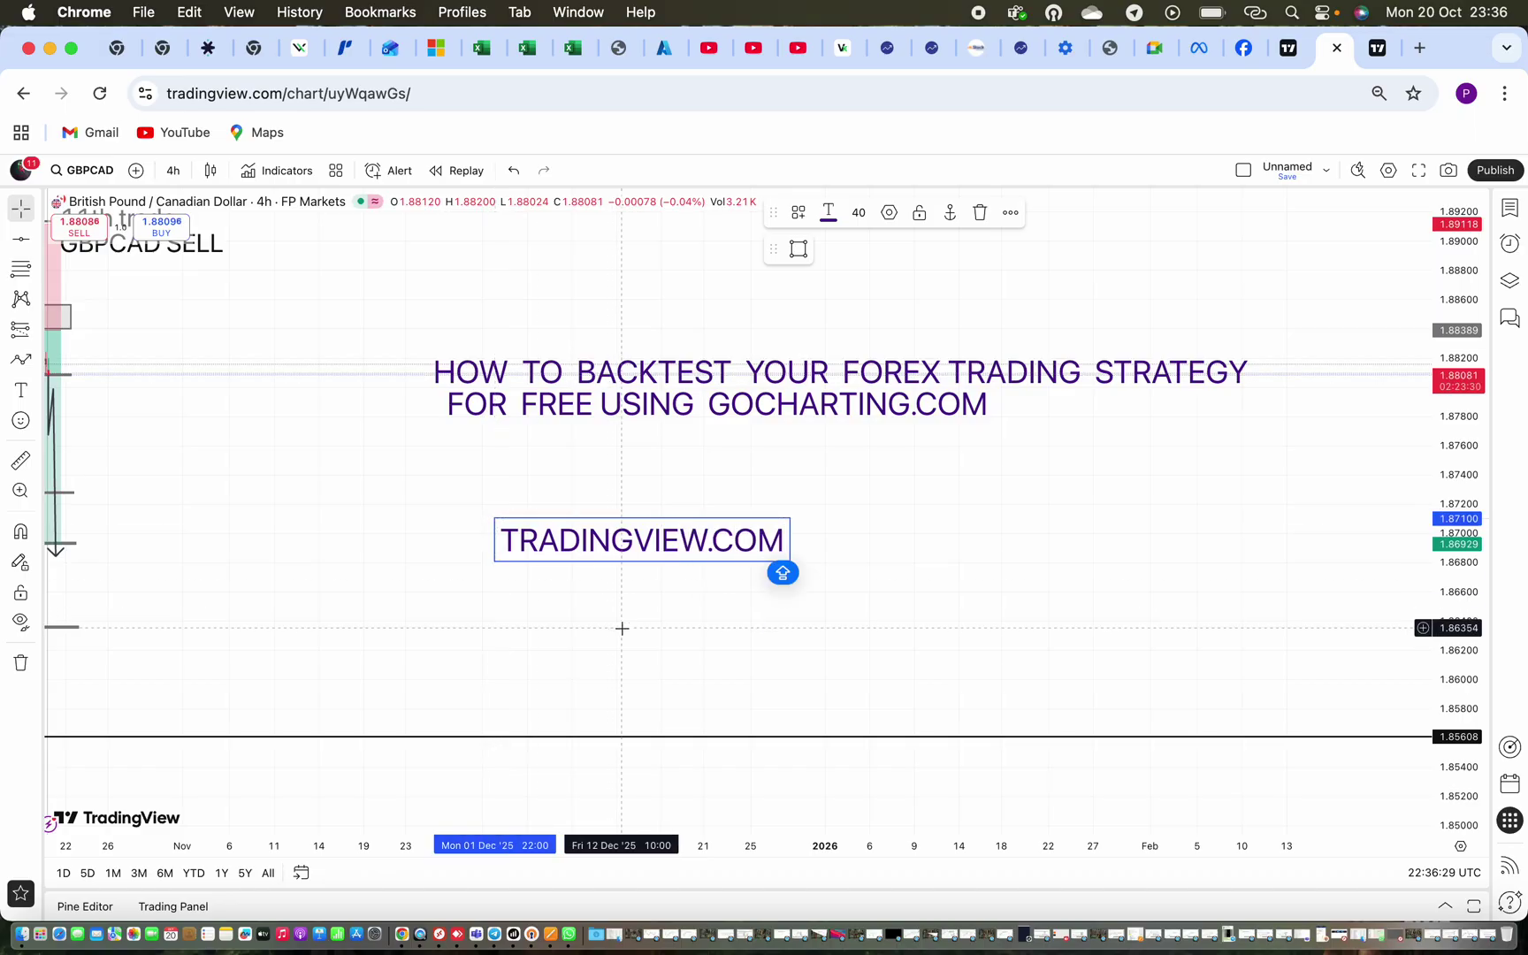
click(708, 641)
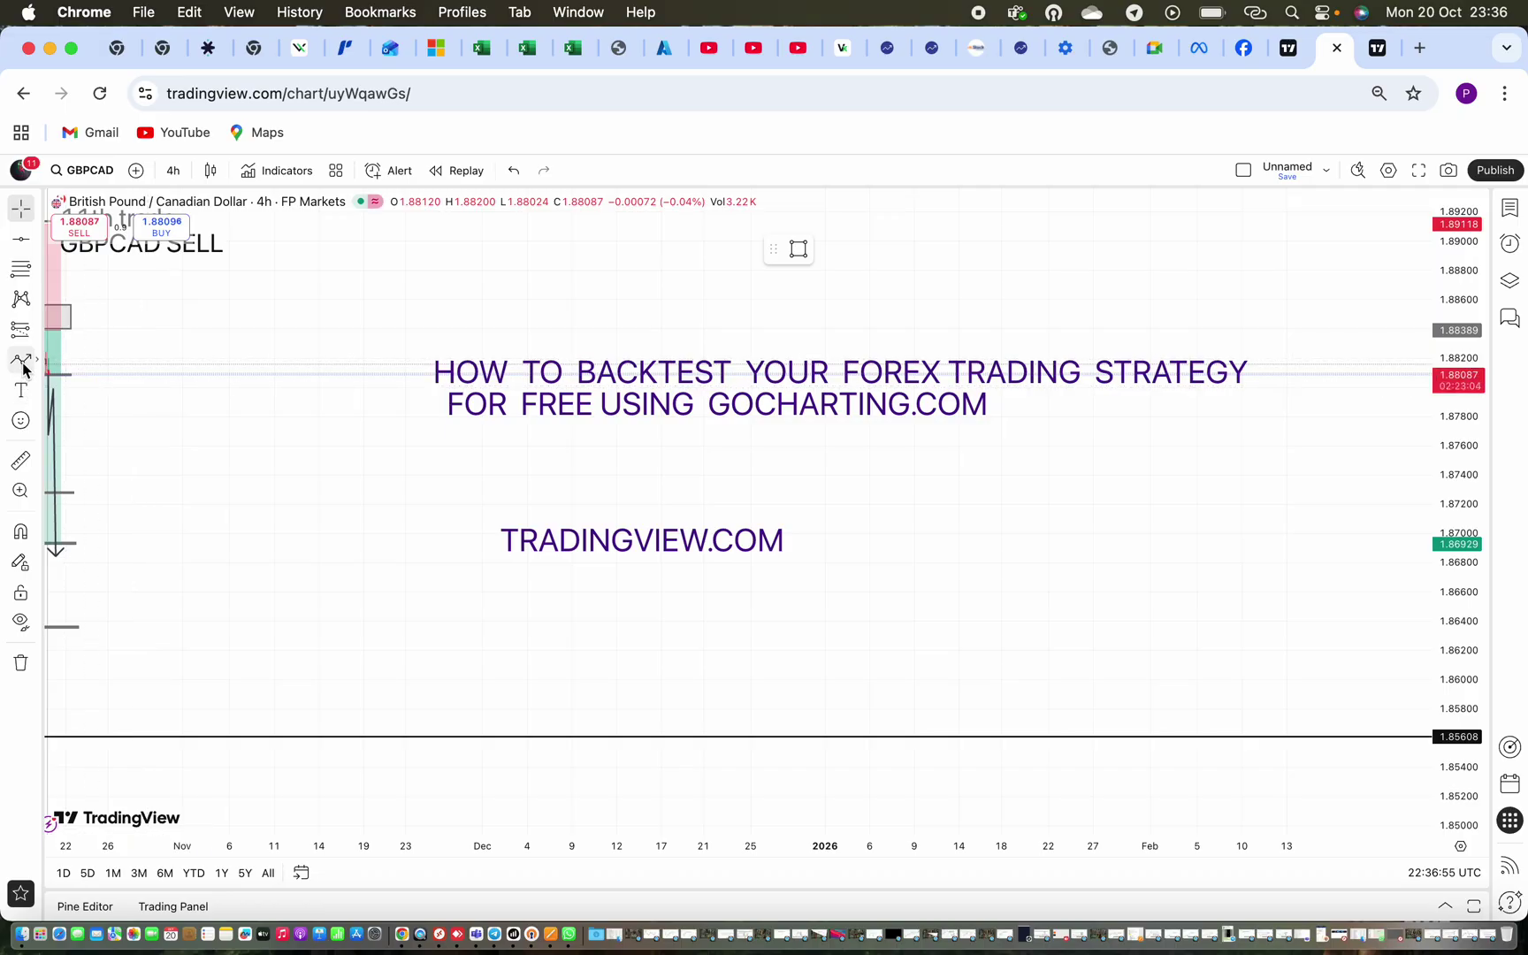
Add a text label reading GOCHARTING.COM and place it directly beneath the TRADINGVIEW.COM label
click(21, 390)
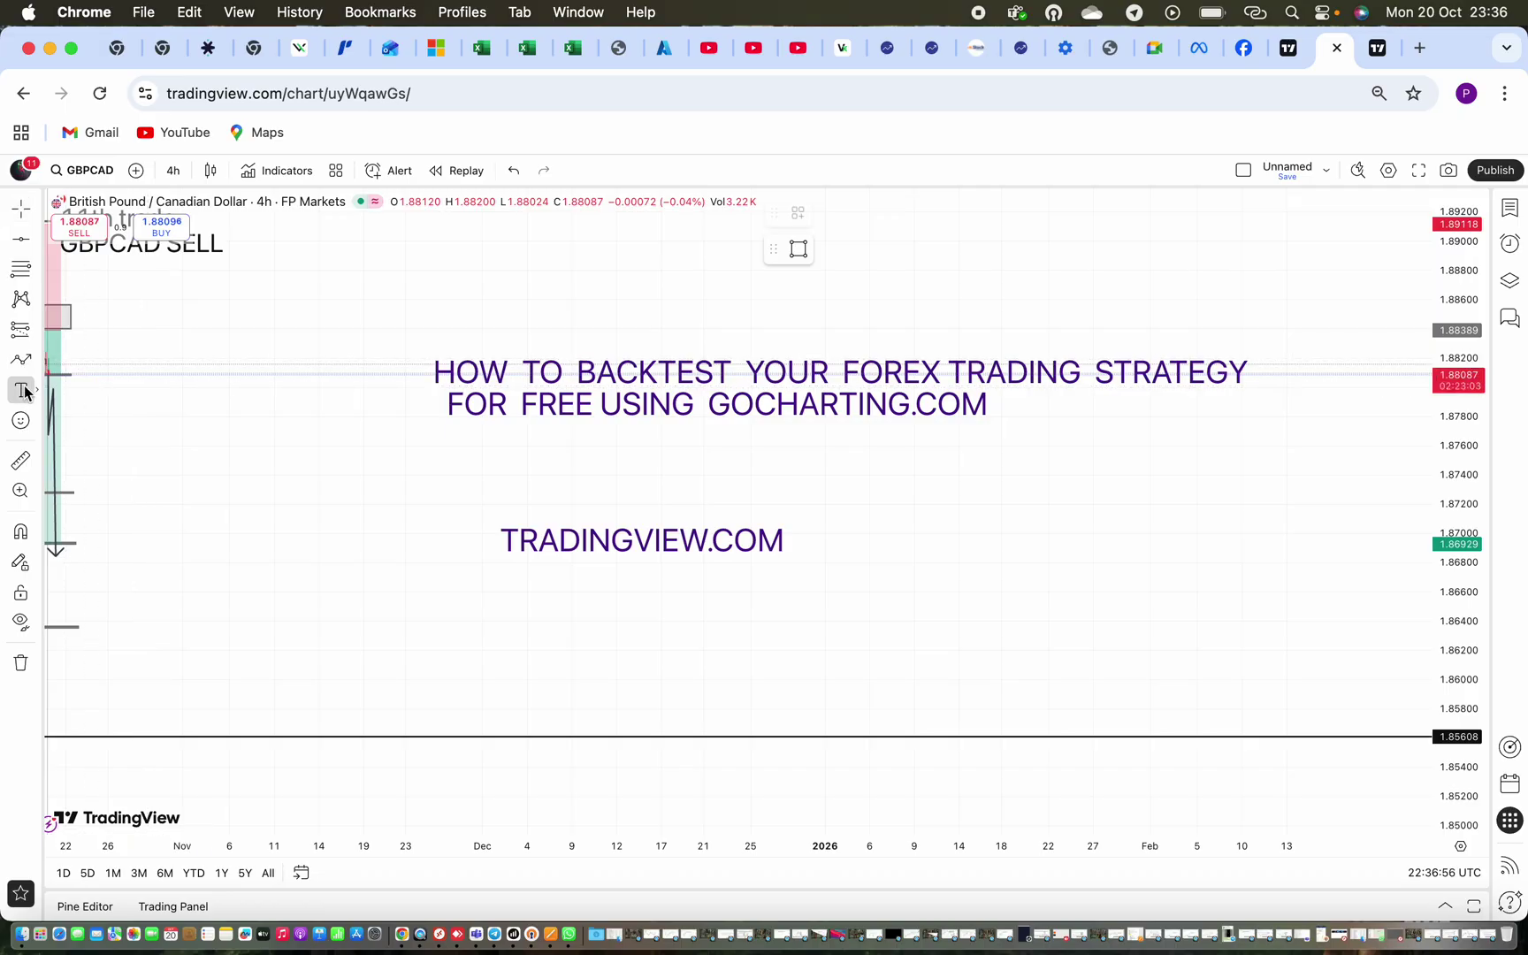
click(530, 585)
text(GO)
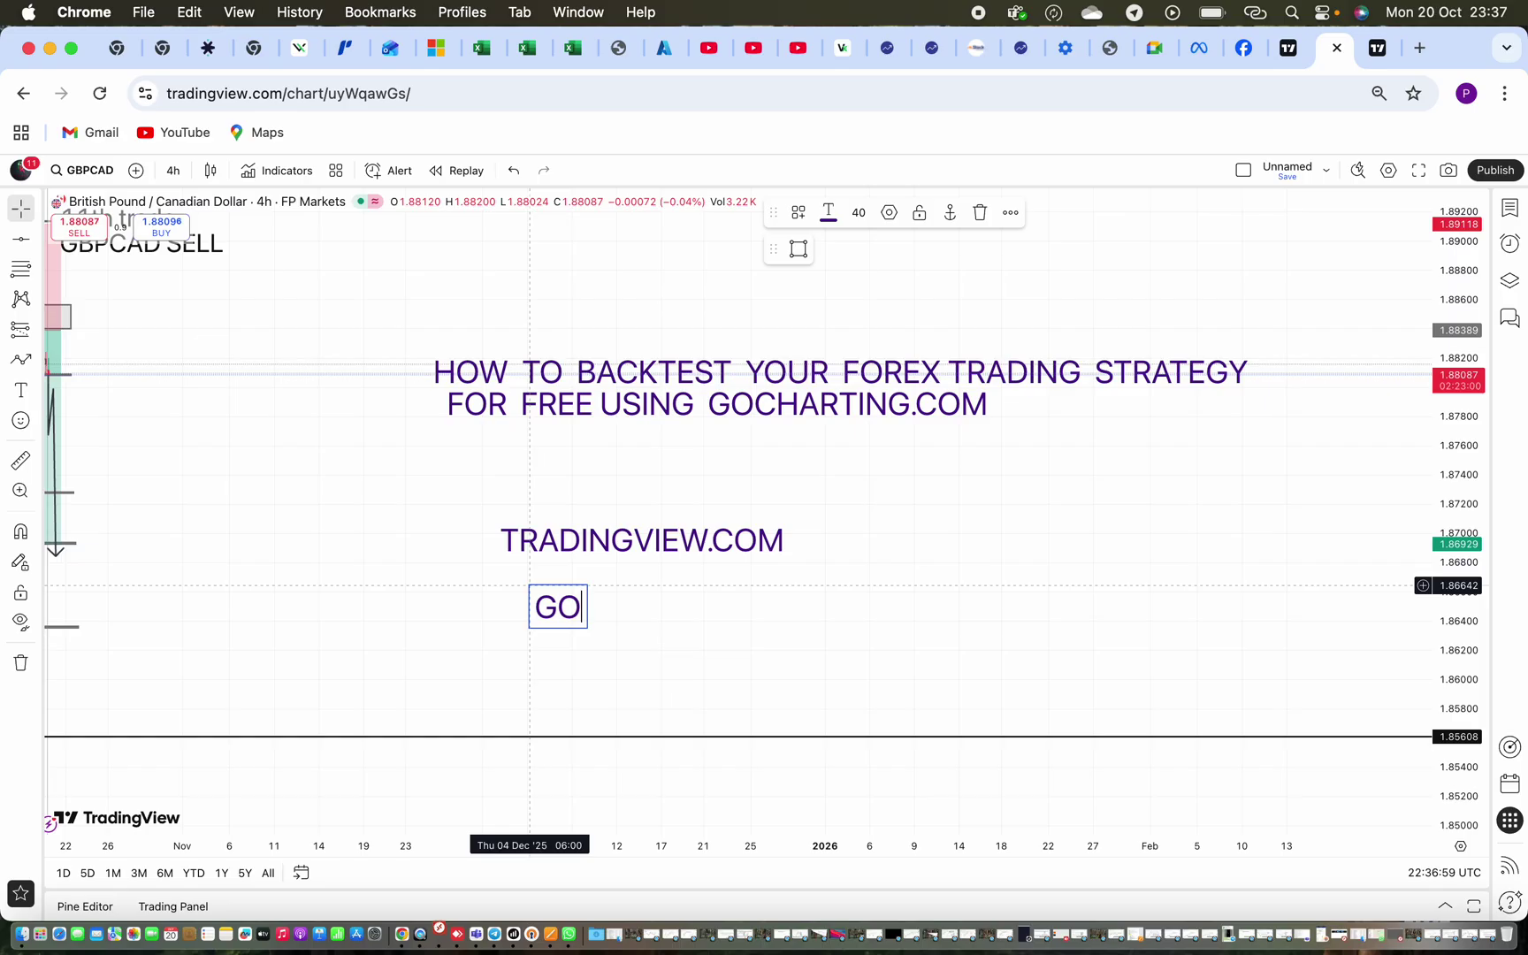
text(CHA)
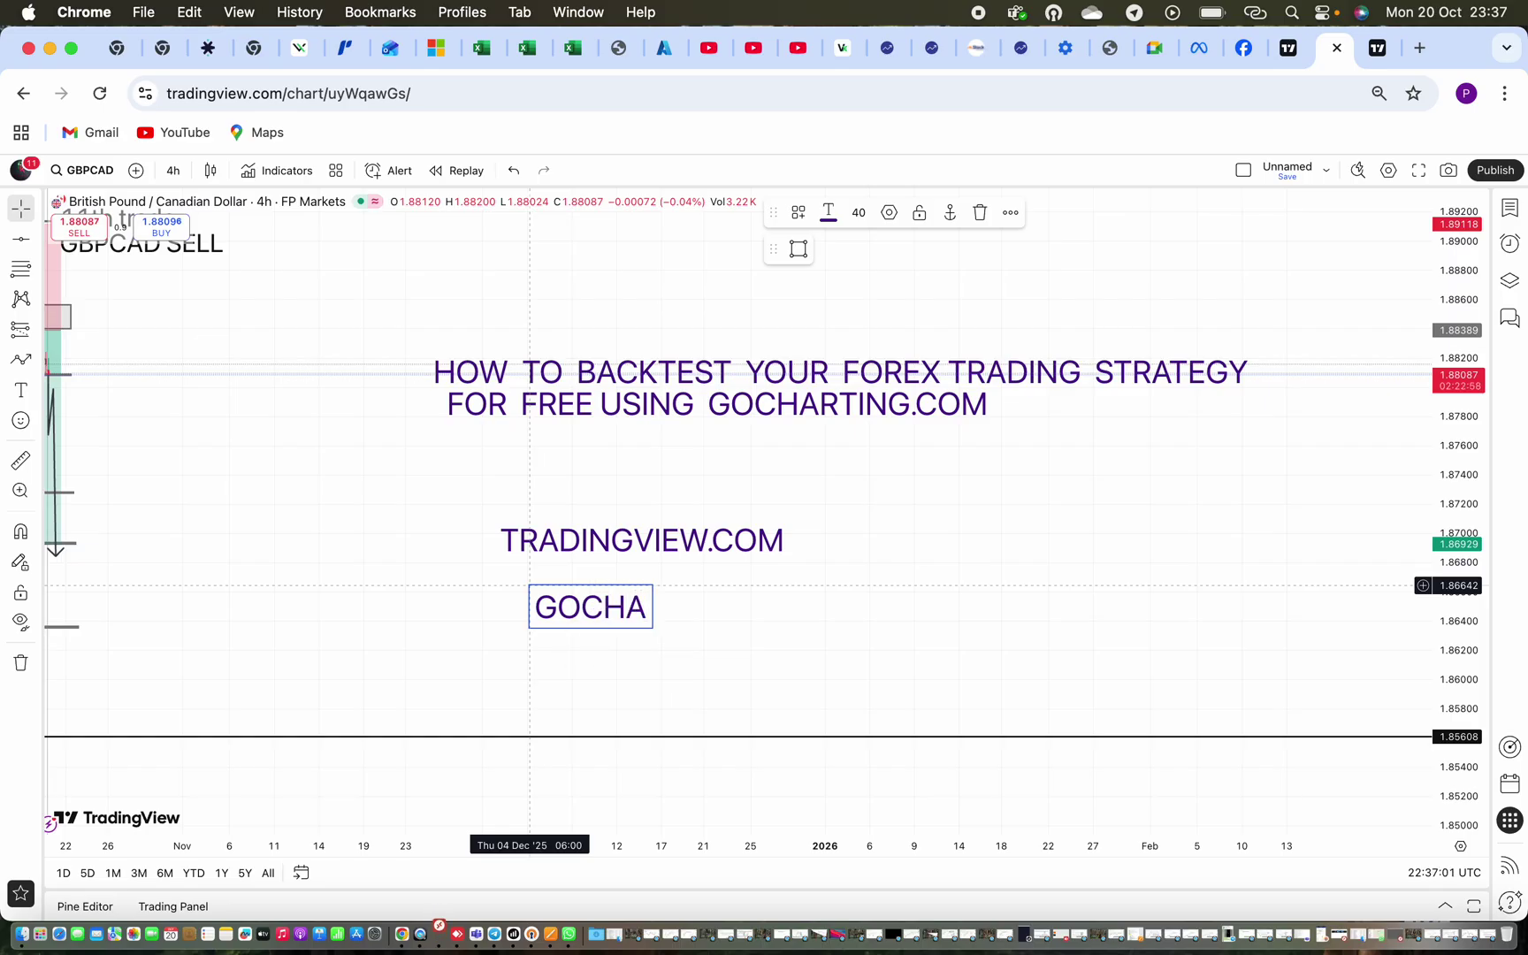
text(RTING.COM)
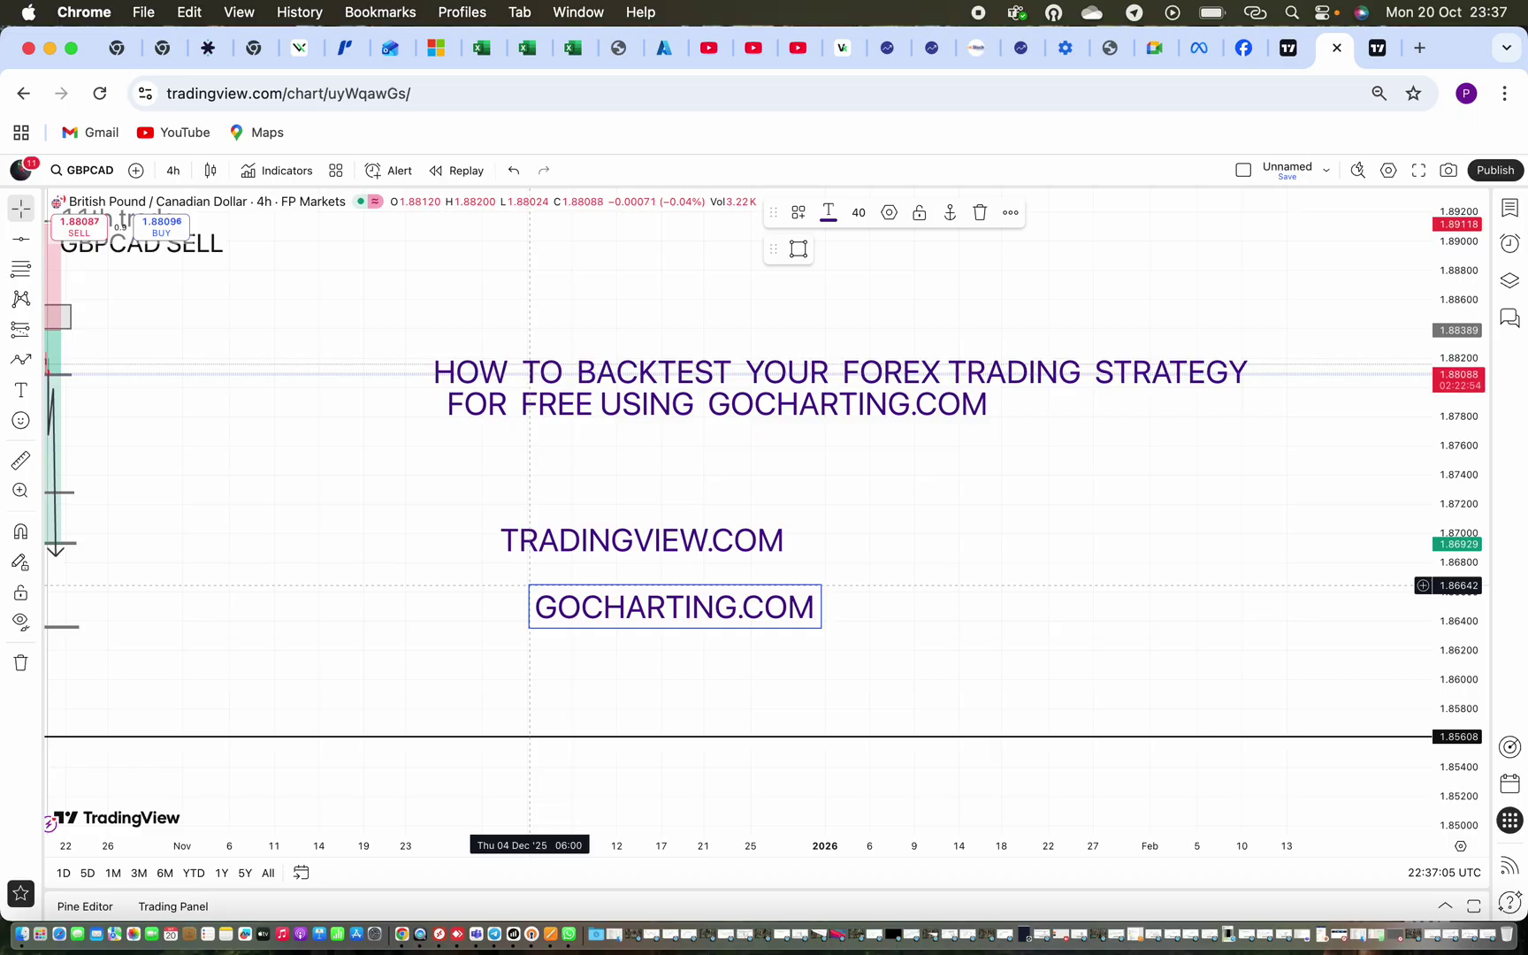
click(654, 672)
drag(649, 626, 621, 609)
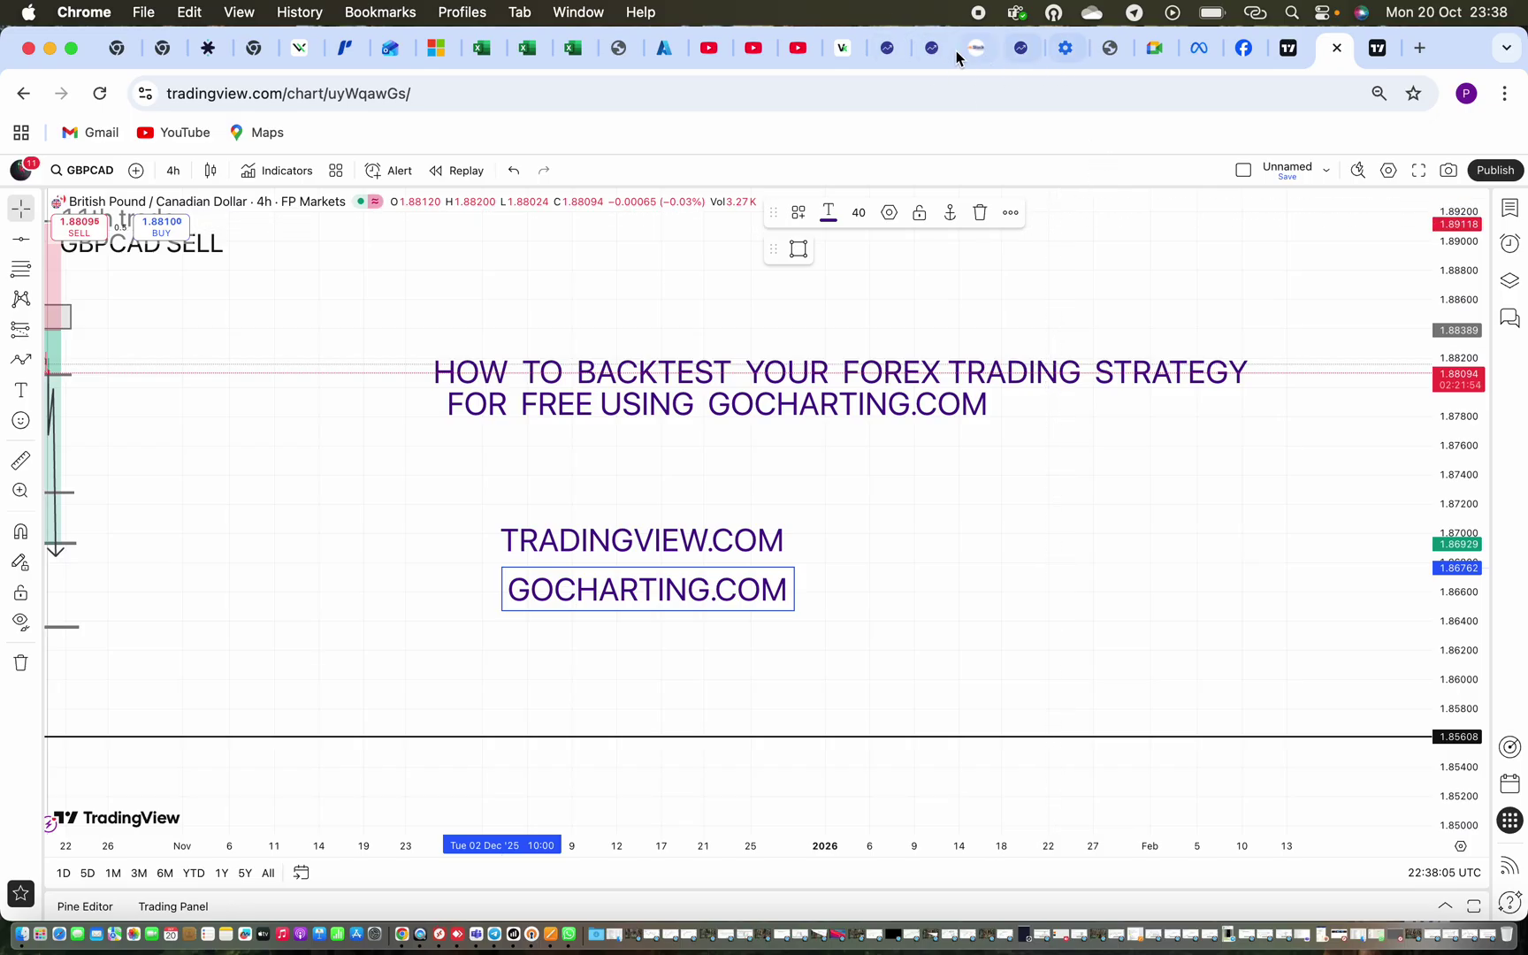
Switch to the GoCharting website and open its Charts product
click(890, 50)
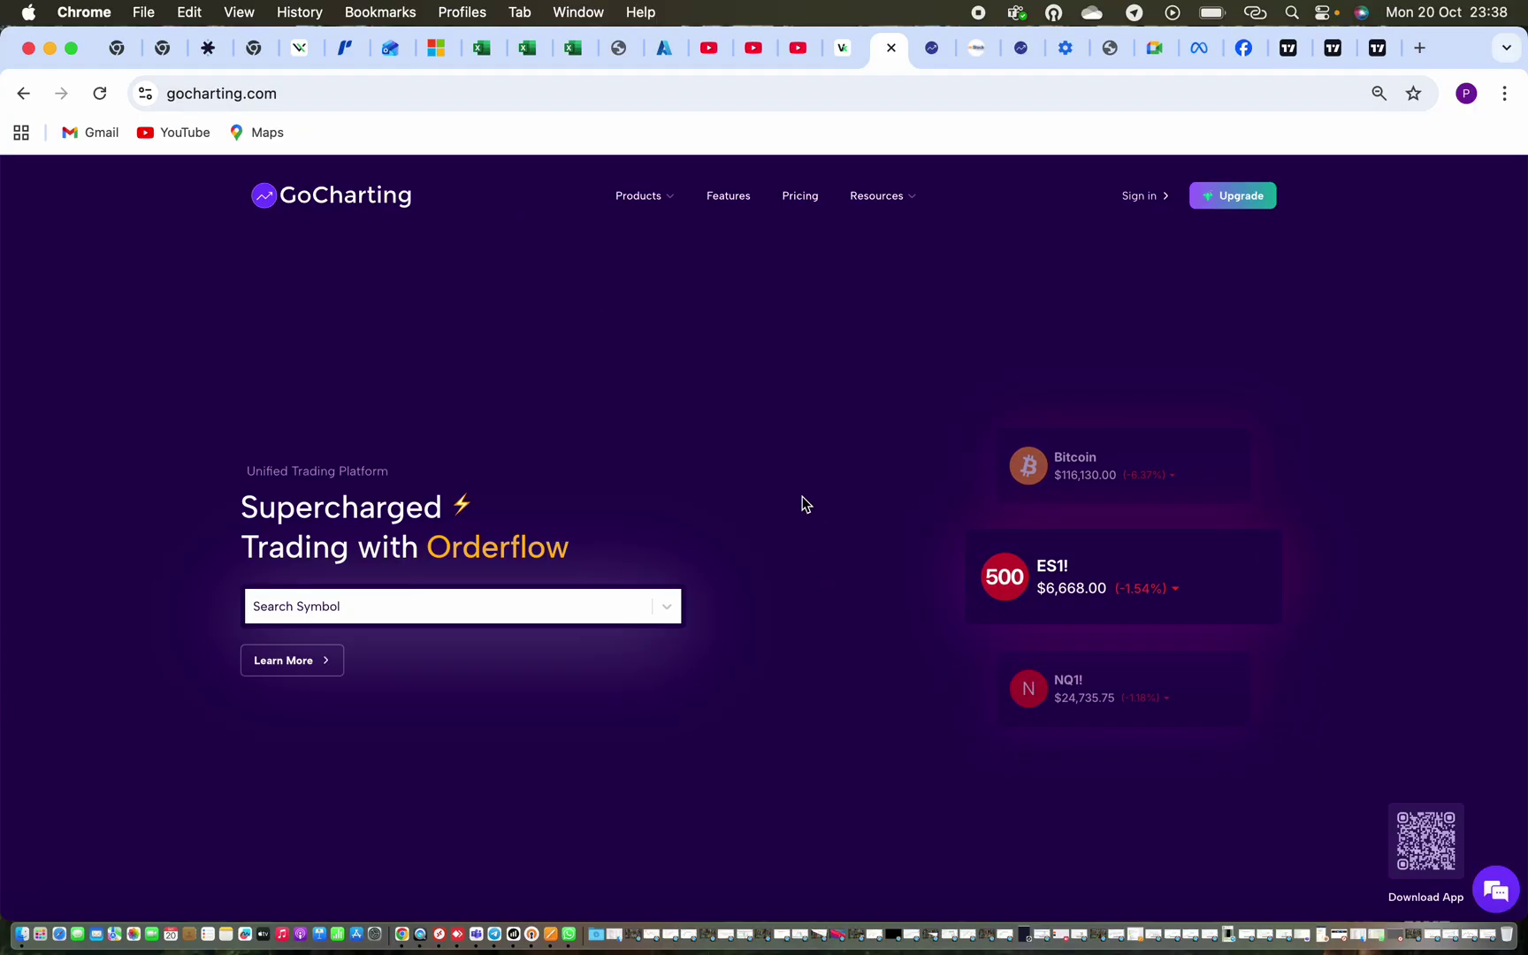
mouse_move(658, 209)
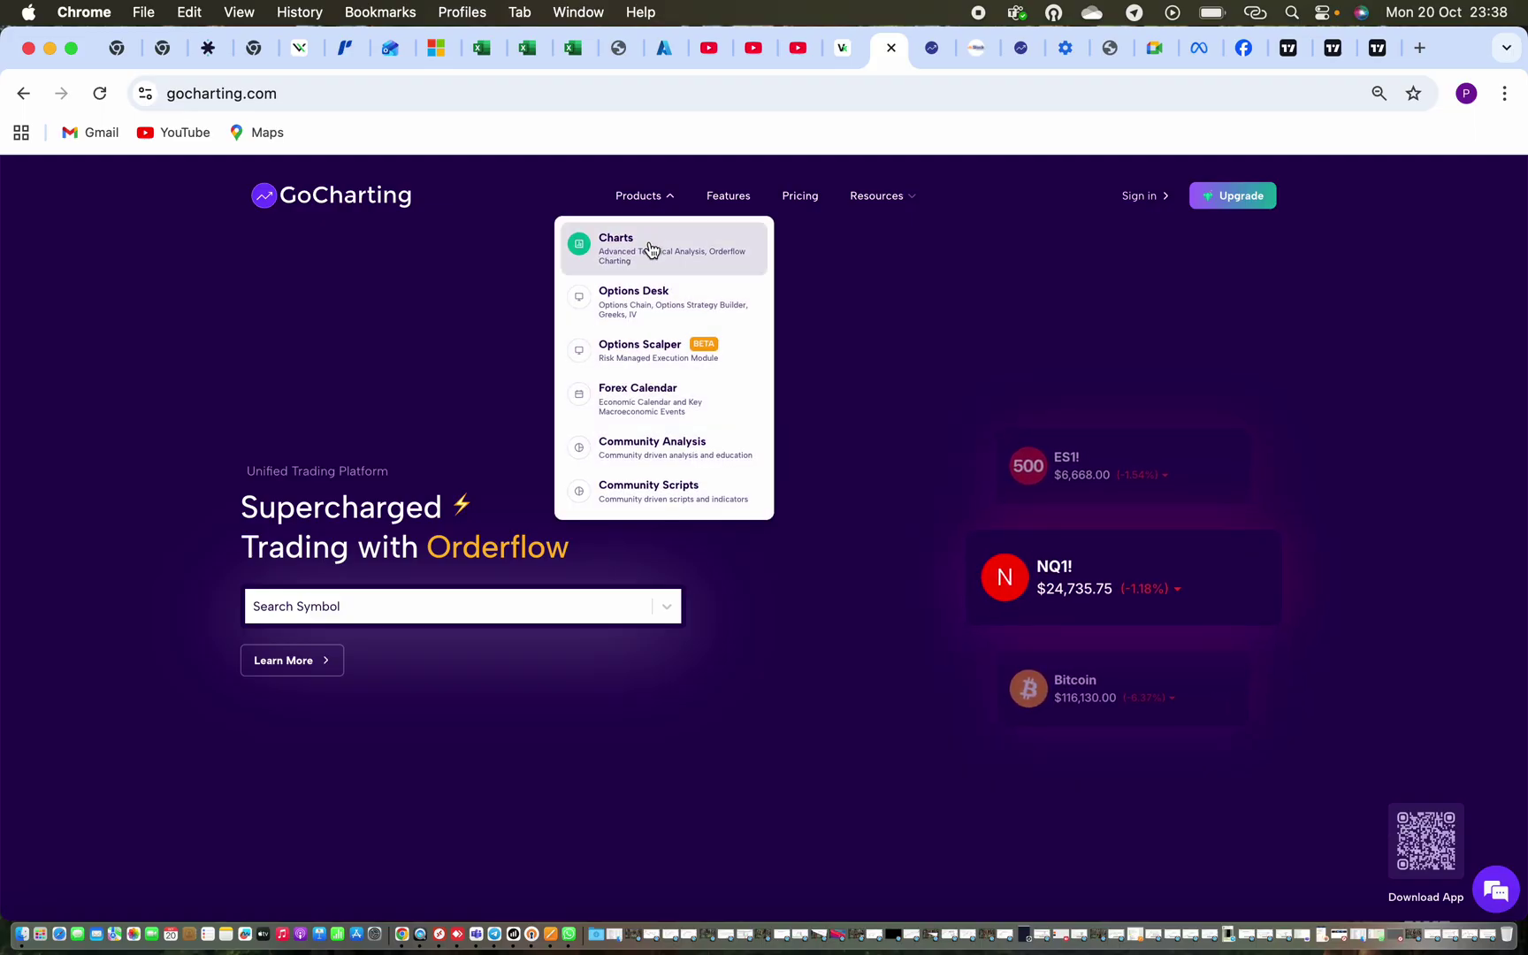
click(650, 246)
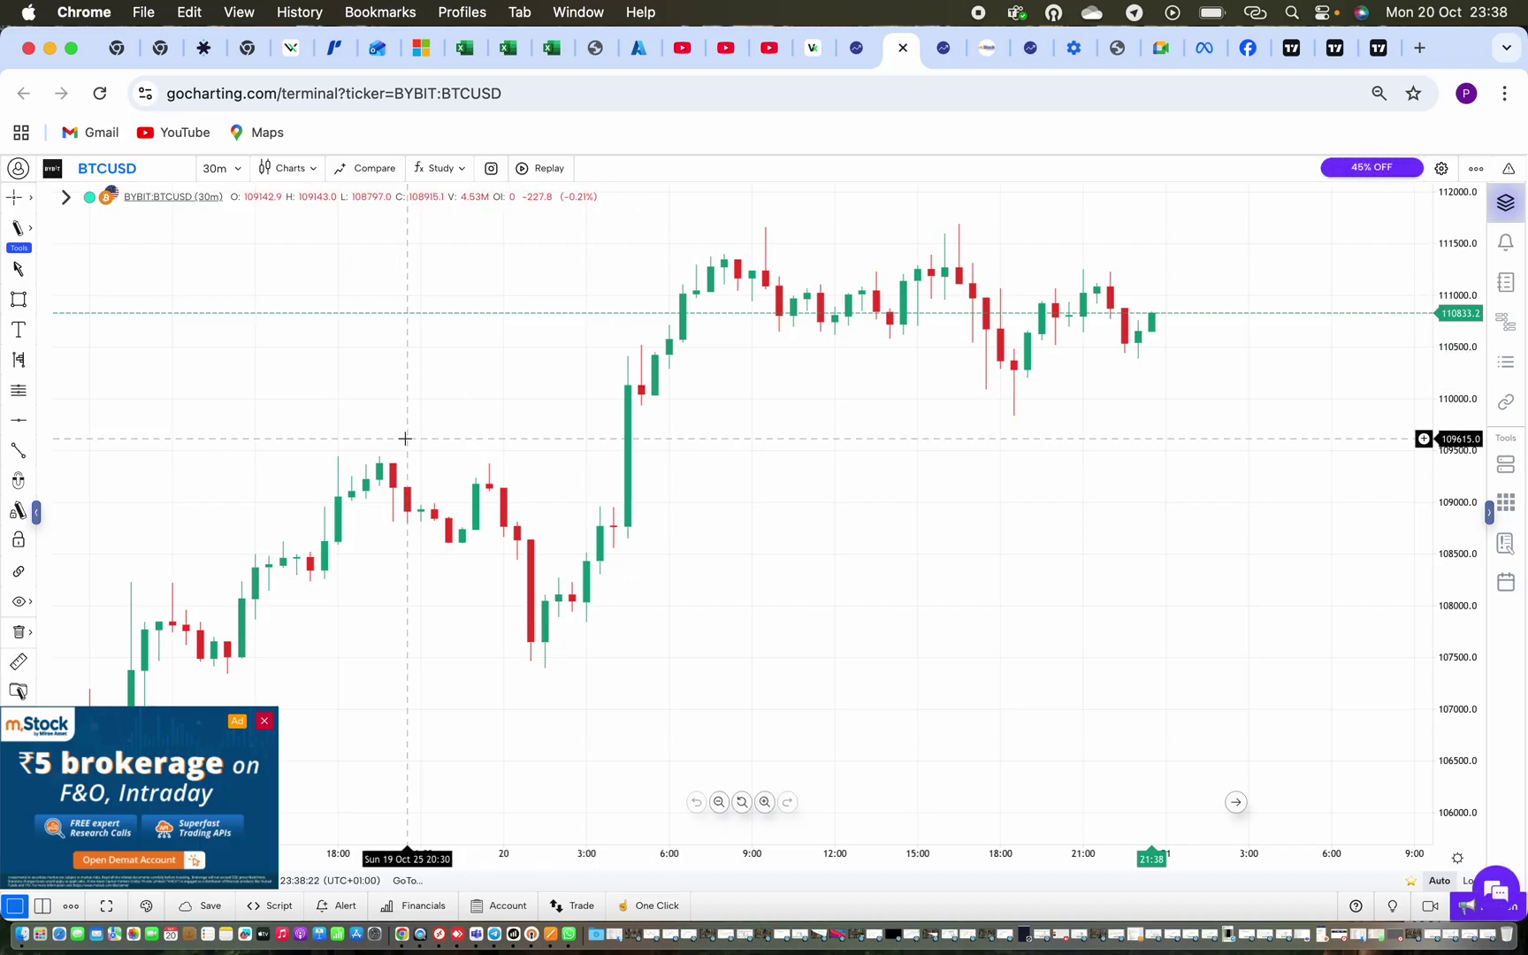
Change the chart symbol from BTCUSD to the Exness GBPUSD pair
click(156, 168)
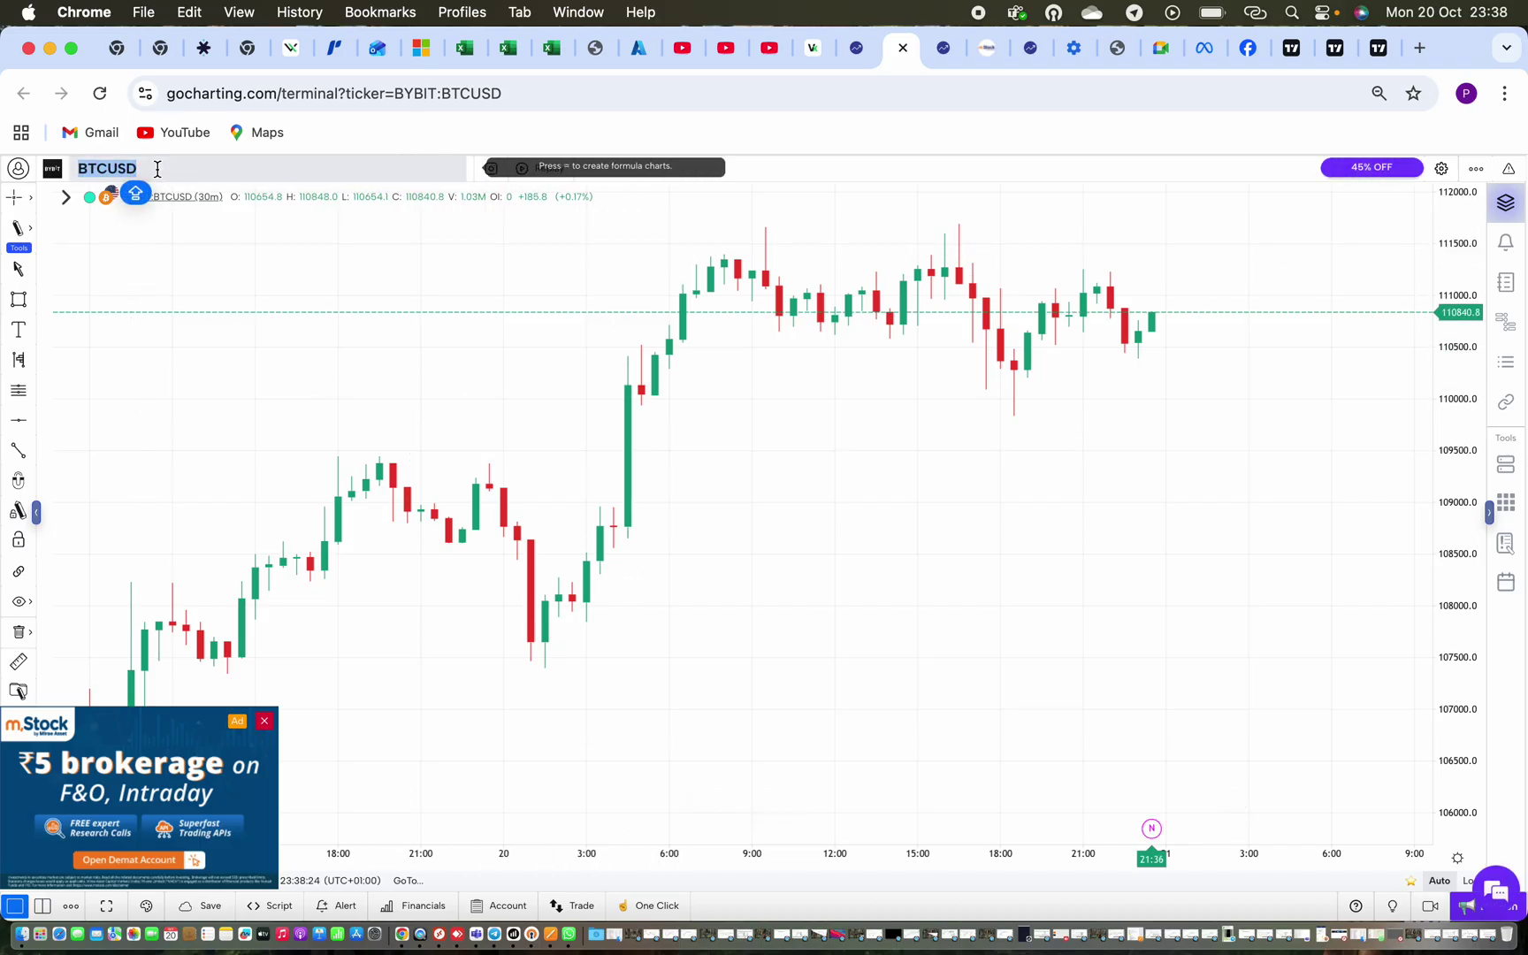
key(BackSpace)
text(G)
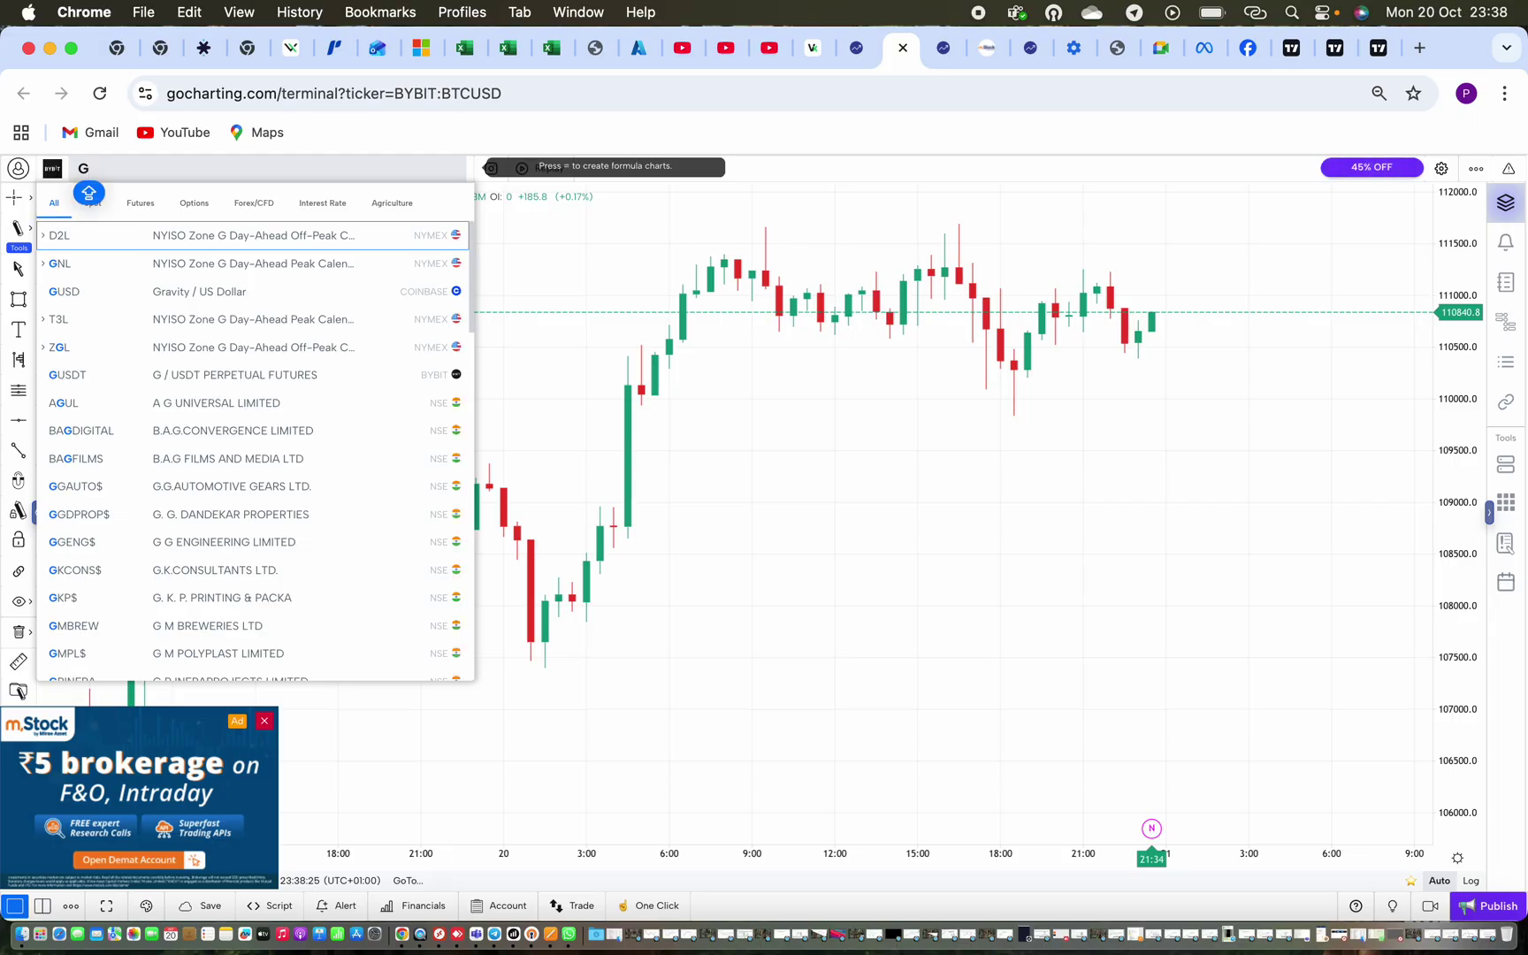
text(BPUSD)
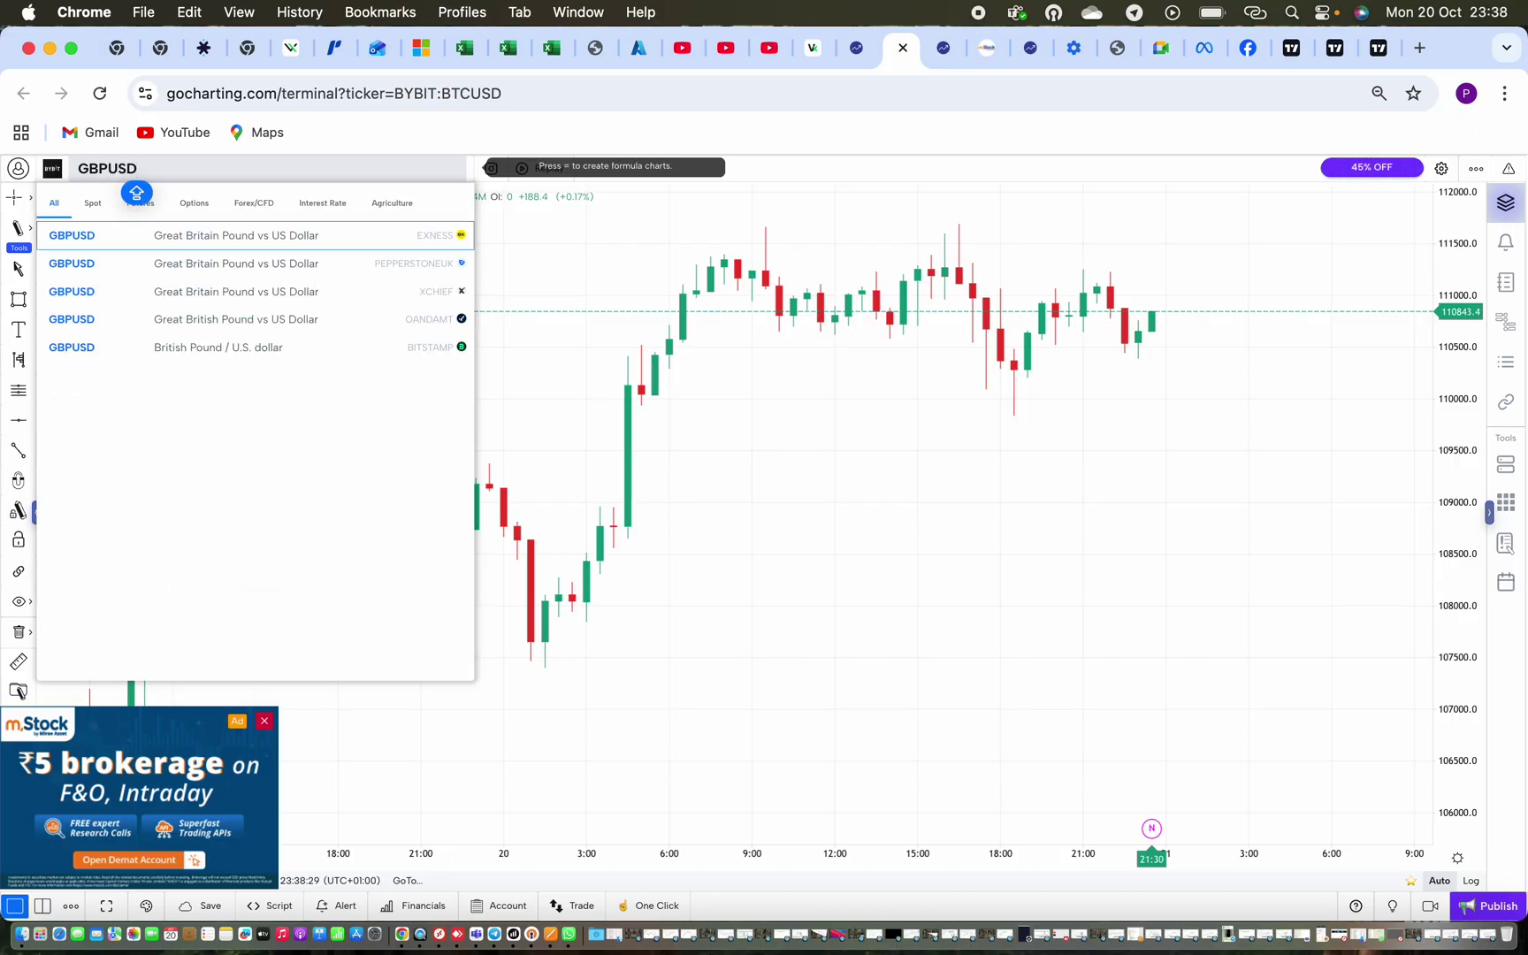
click(171, 245)
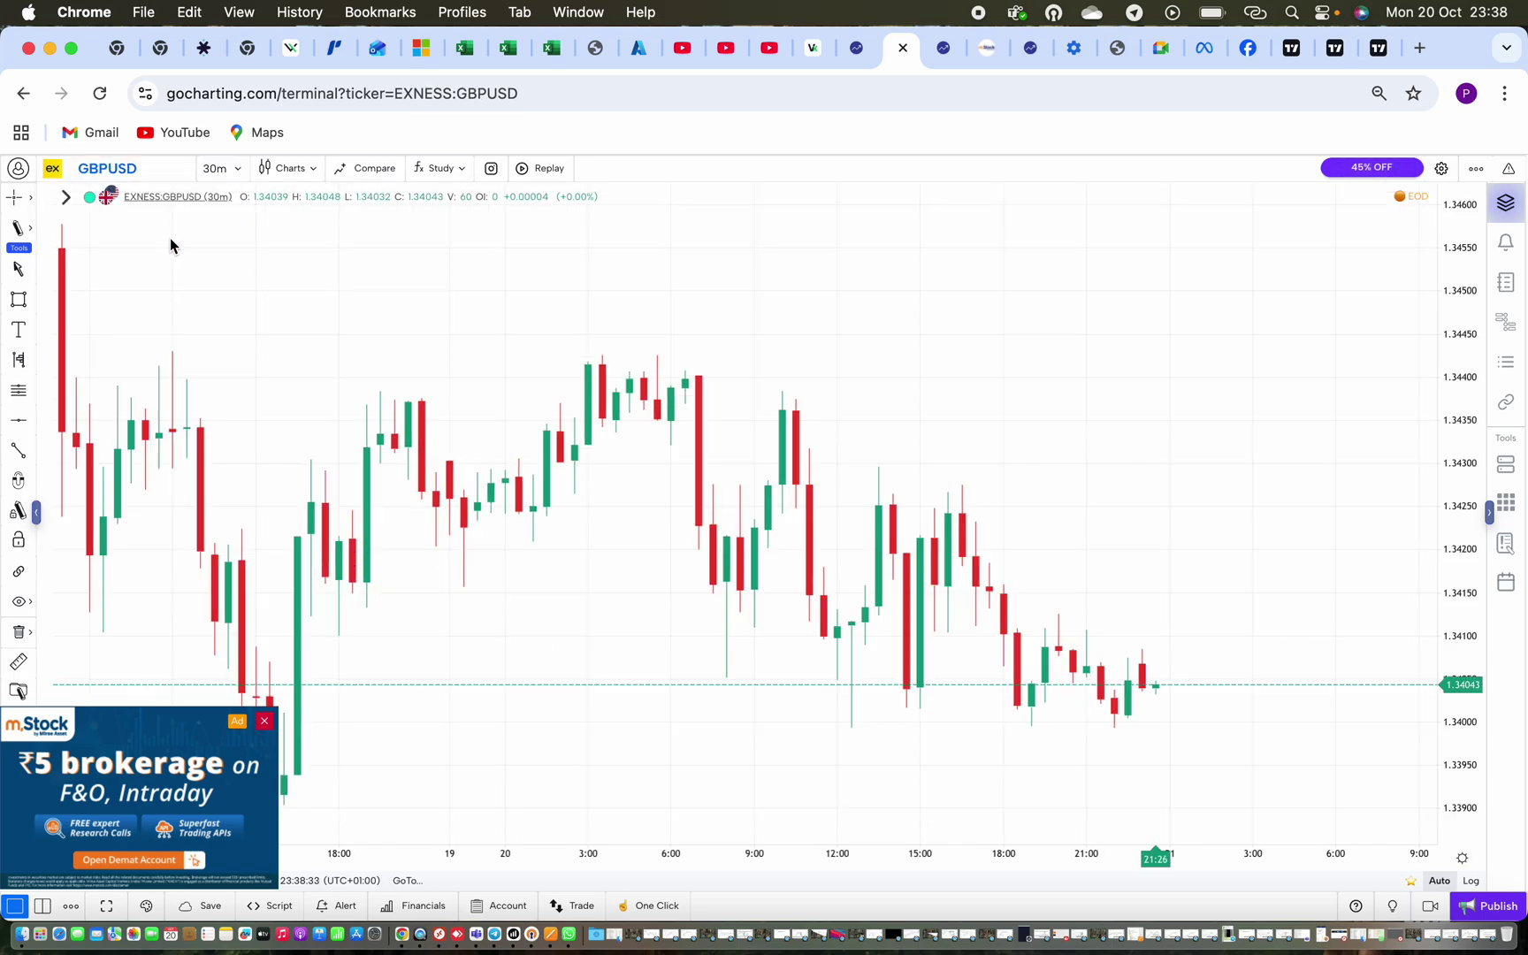
Set the GBPUSD chart's timeframe to 1 hour
scroll(528, 518, down, 5)
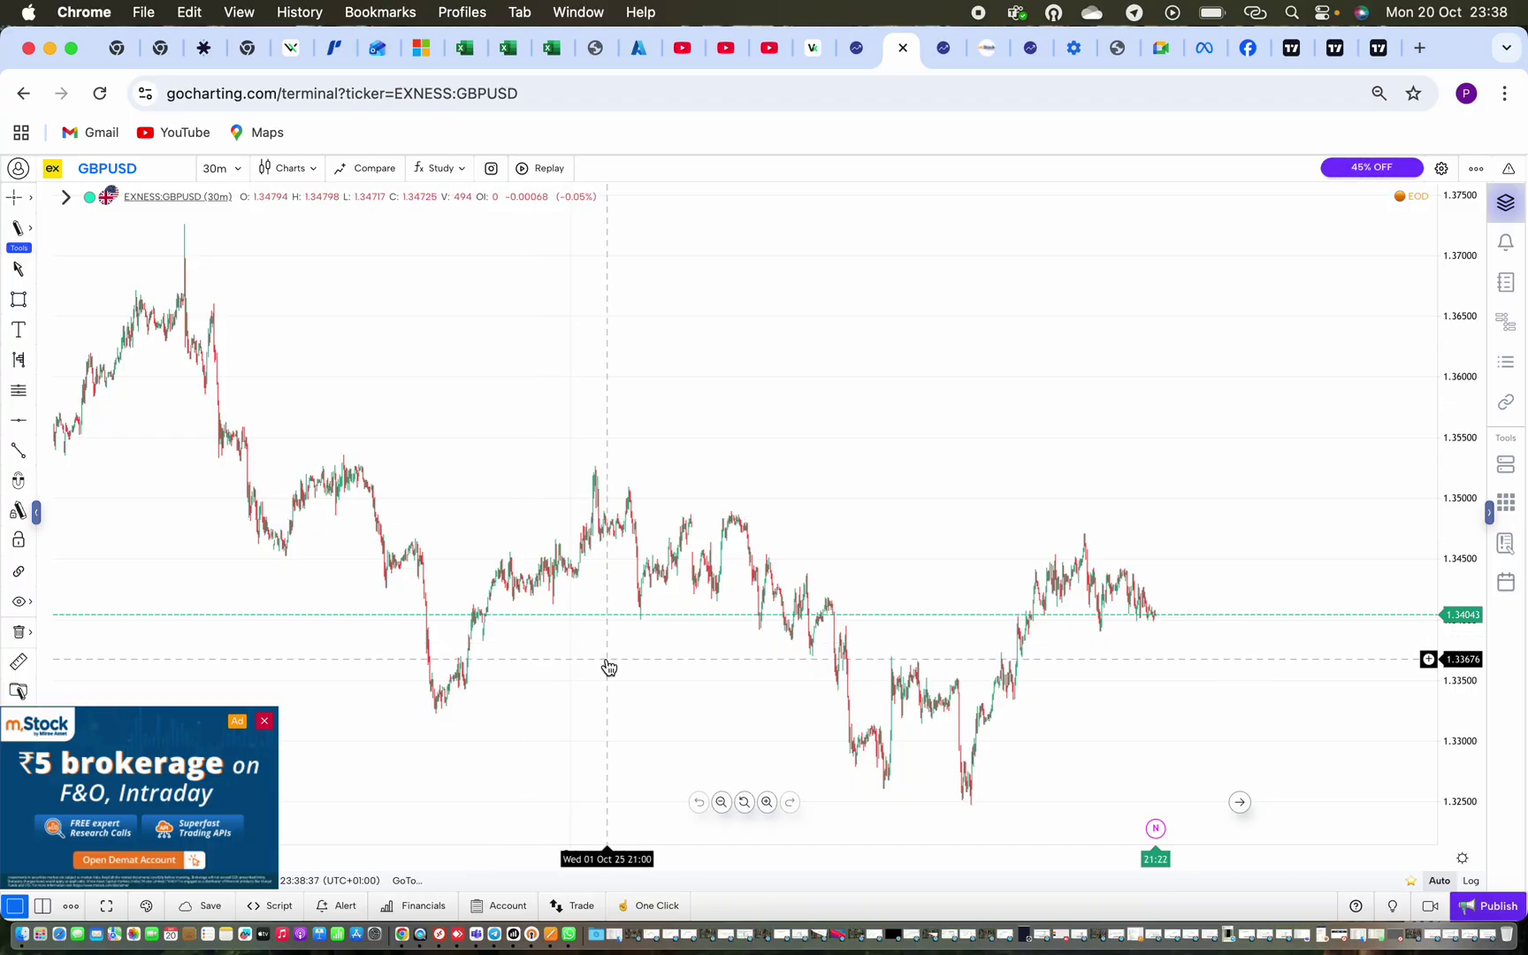
scroll(607, 665, up, 2)
drag(510, 671, 727, 624)
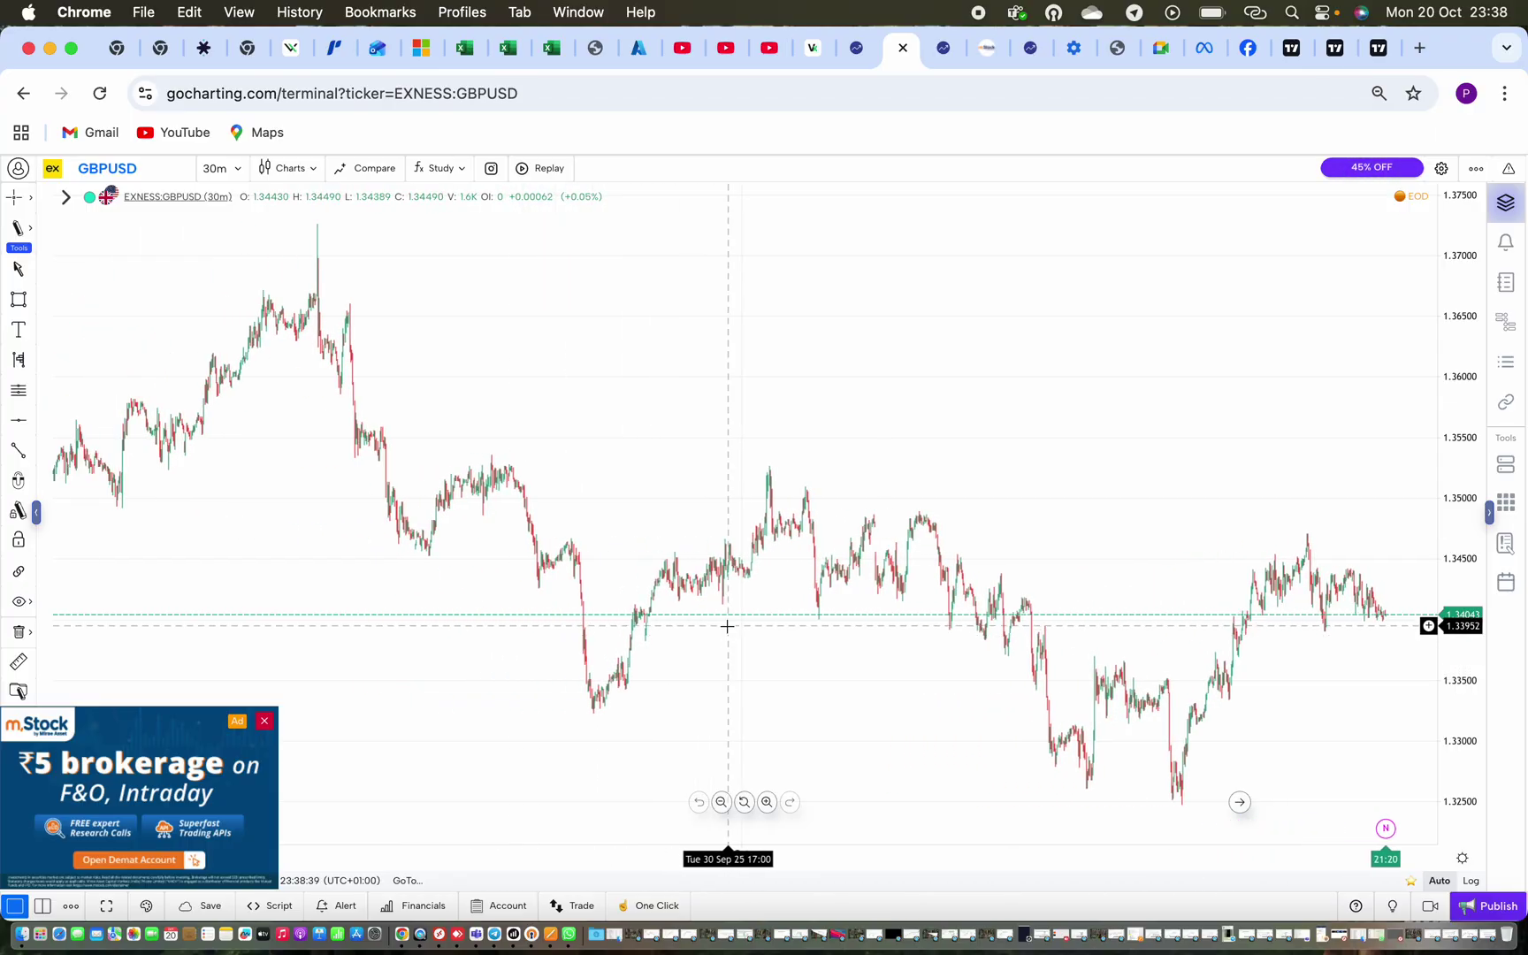
click(232, 174)
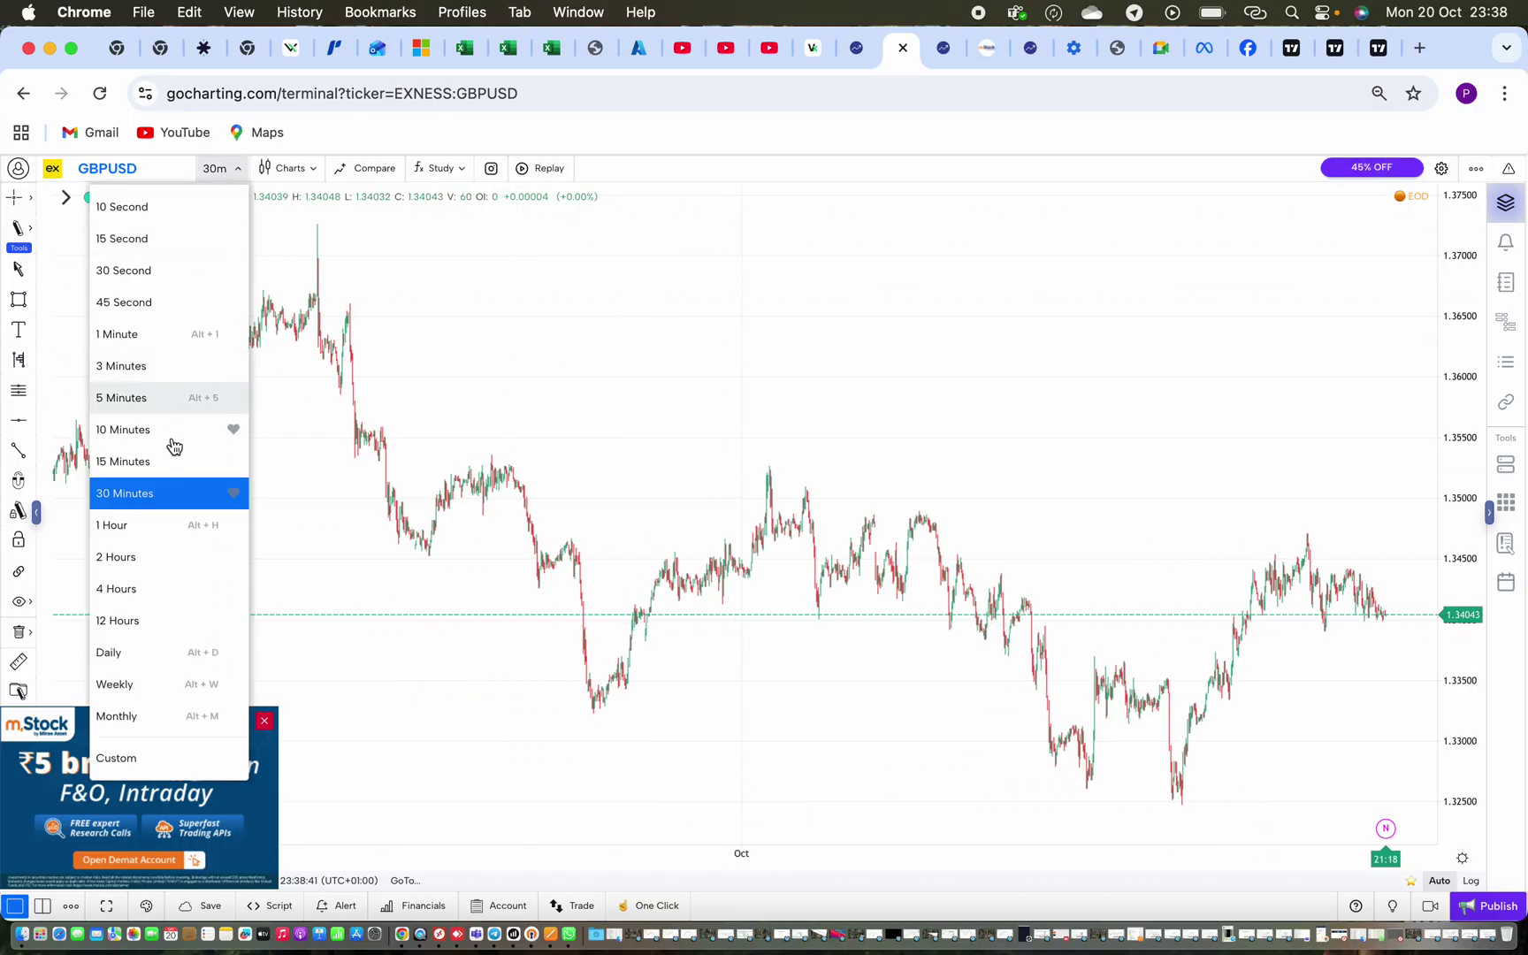
click(132, 530)
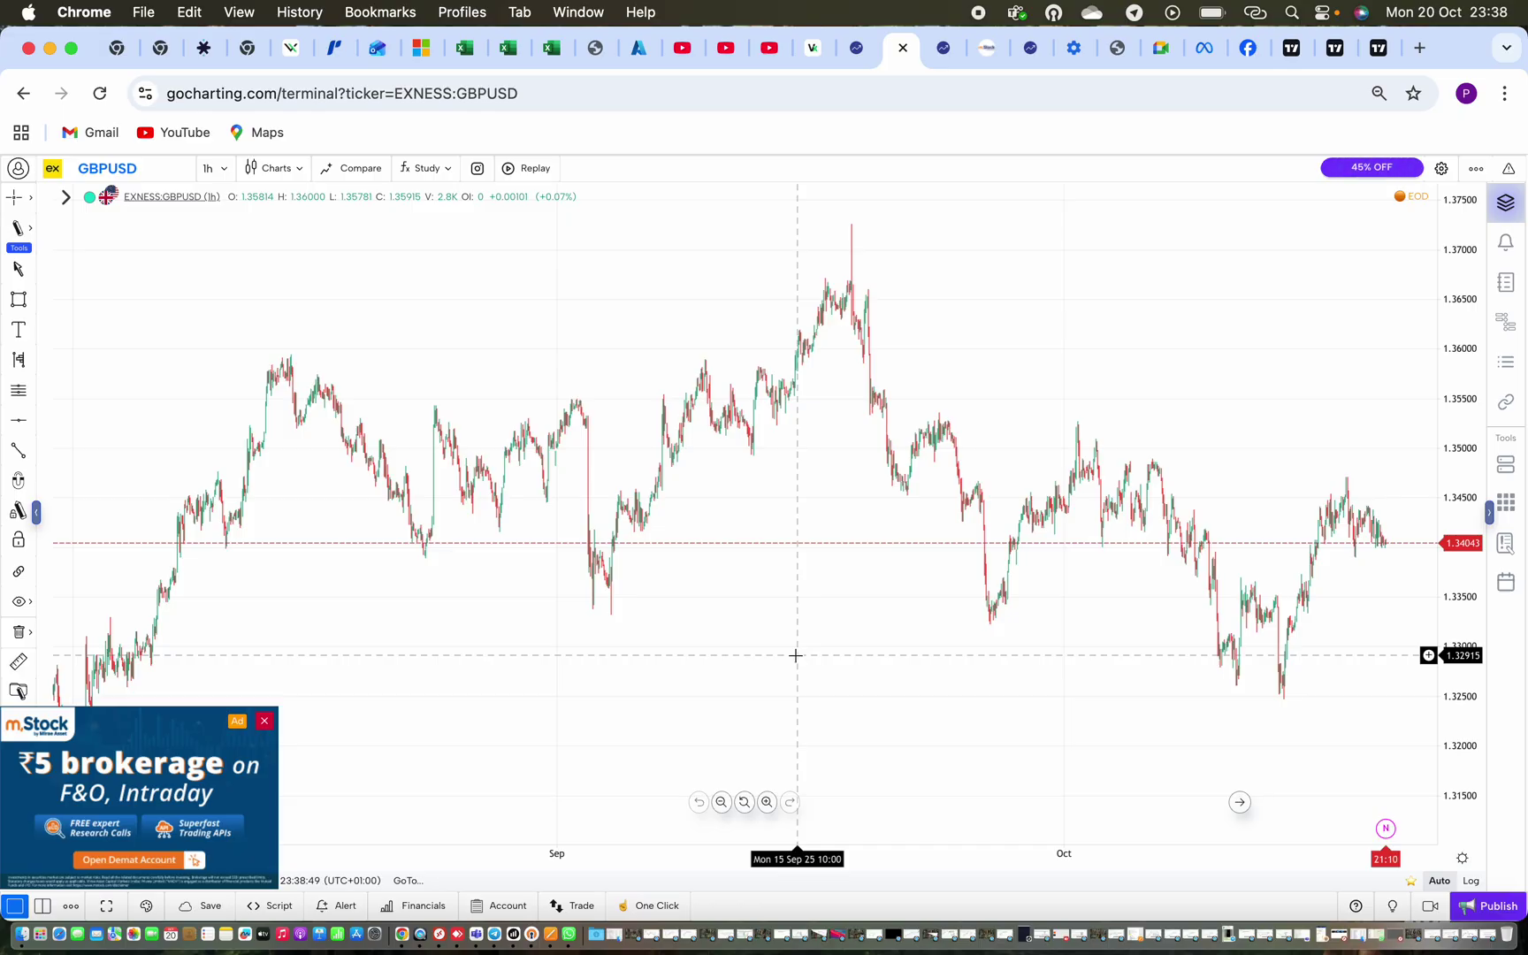
scroll(450, 597, left, 2)
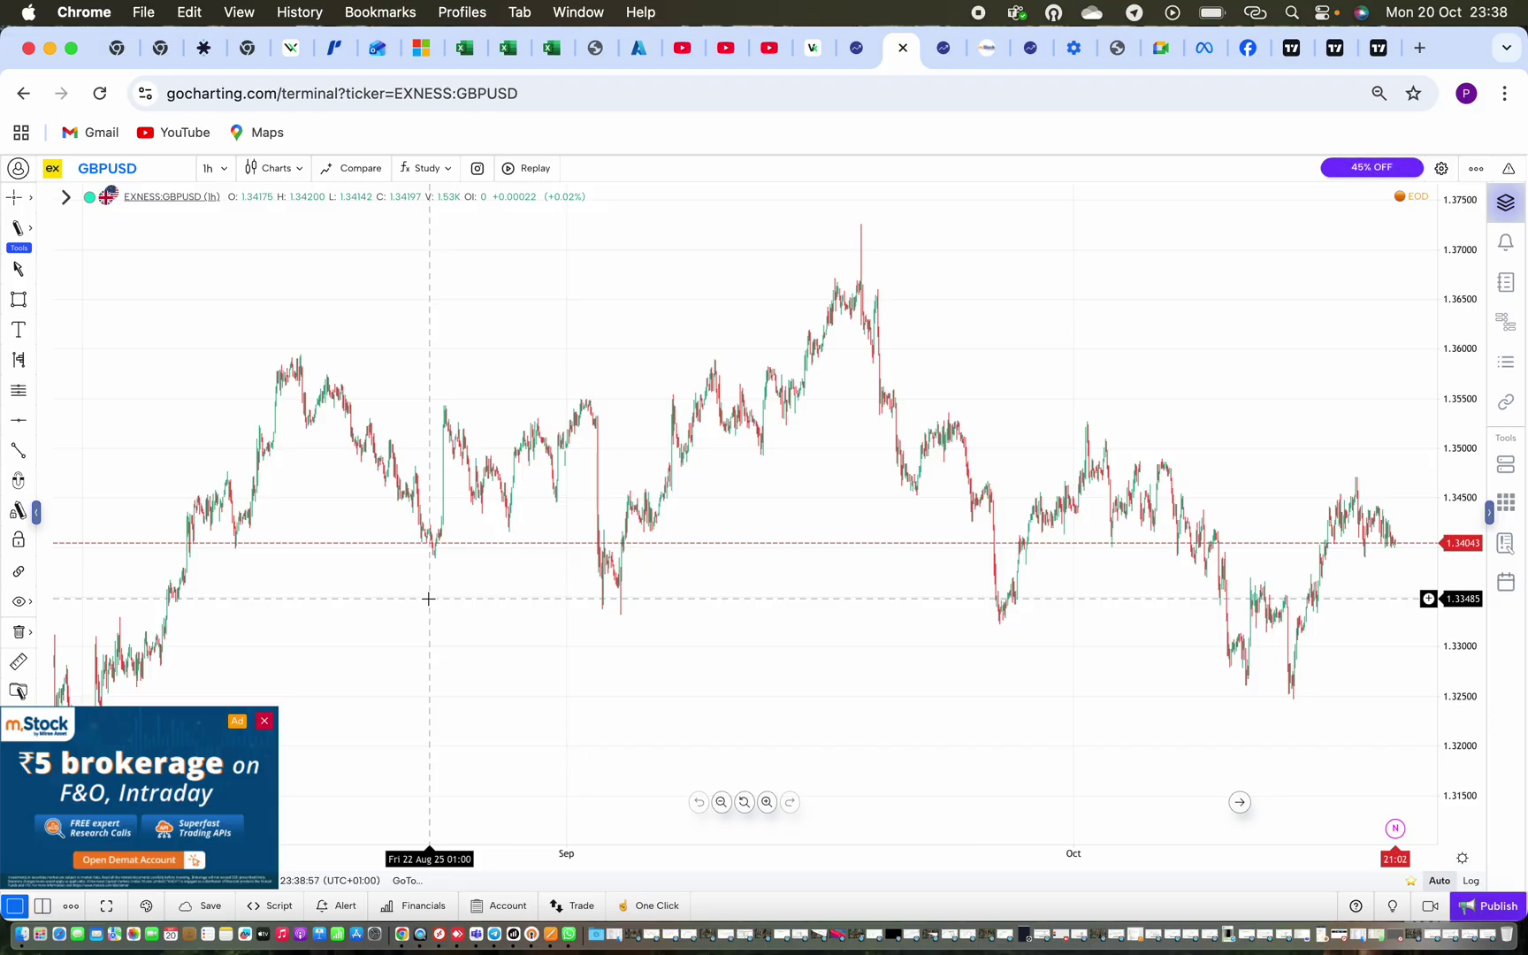
scroll(296, 608, left, 10)
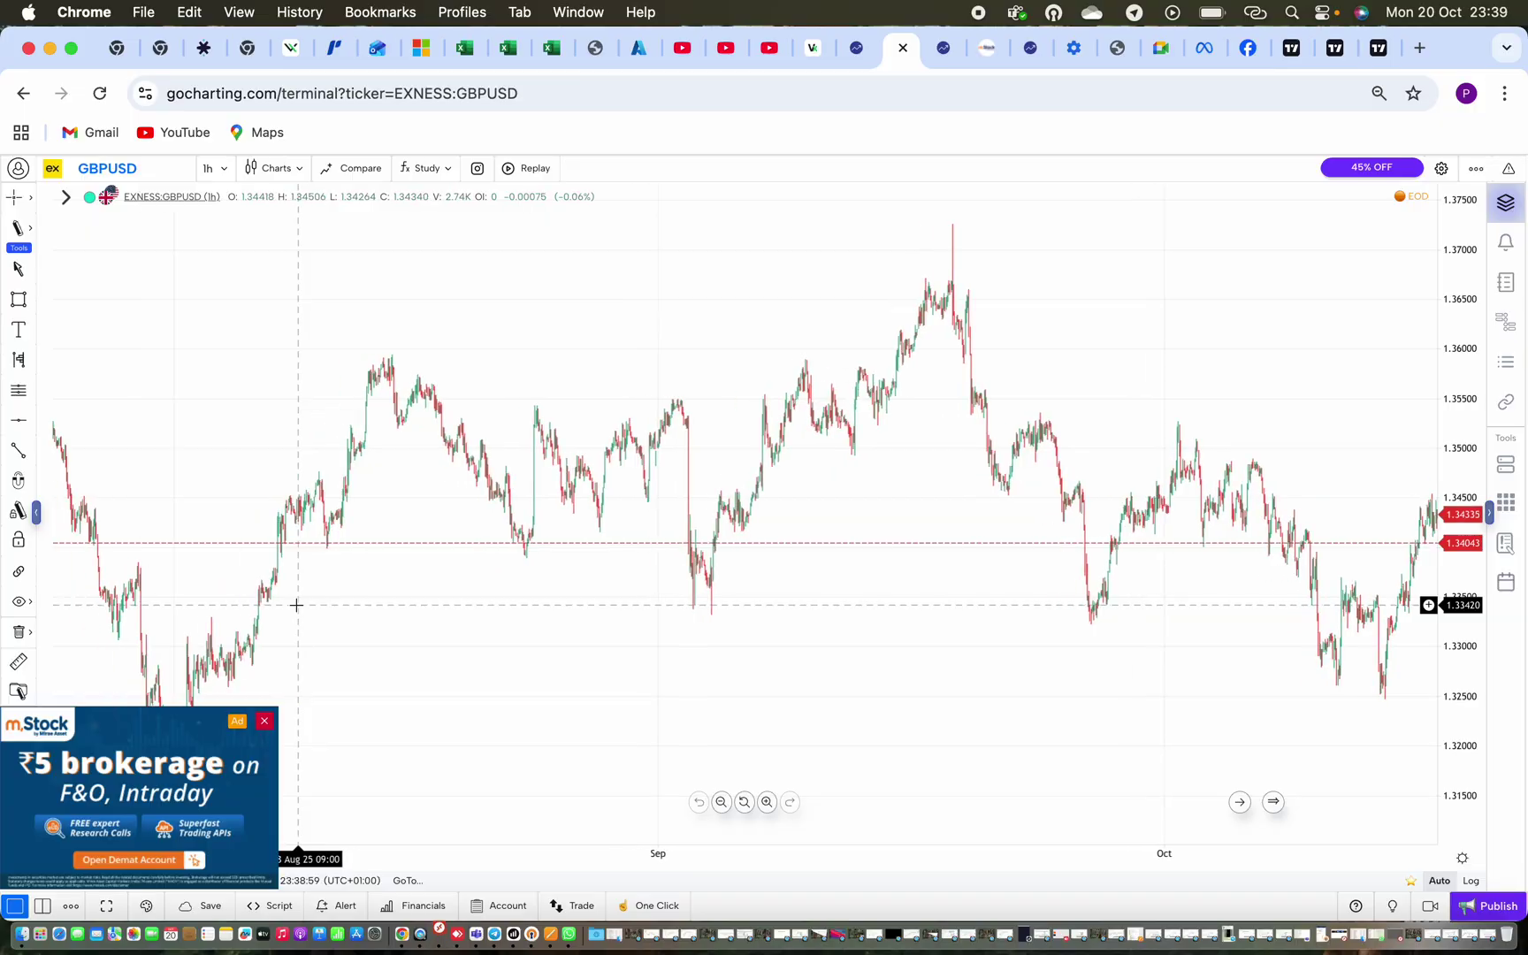
scroll(296, 605, down, 10)
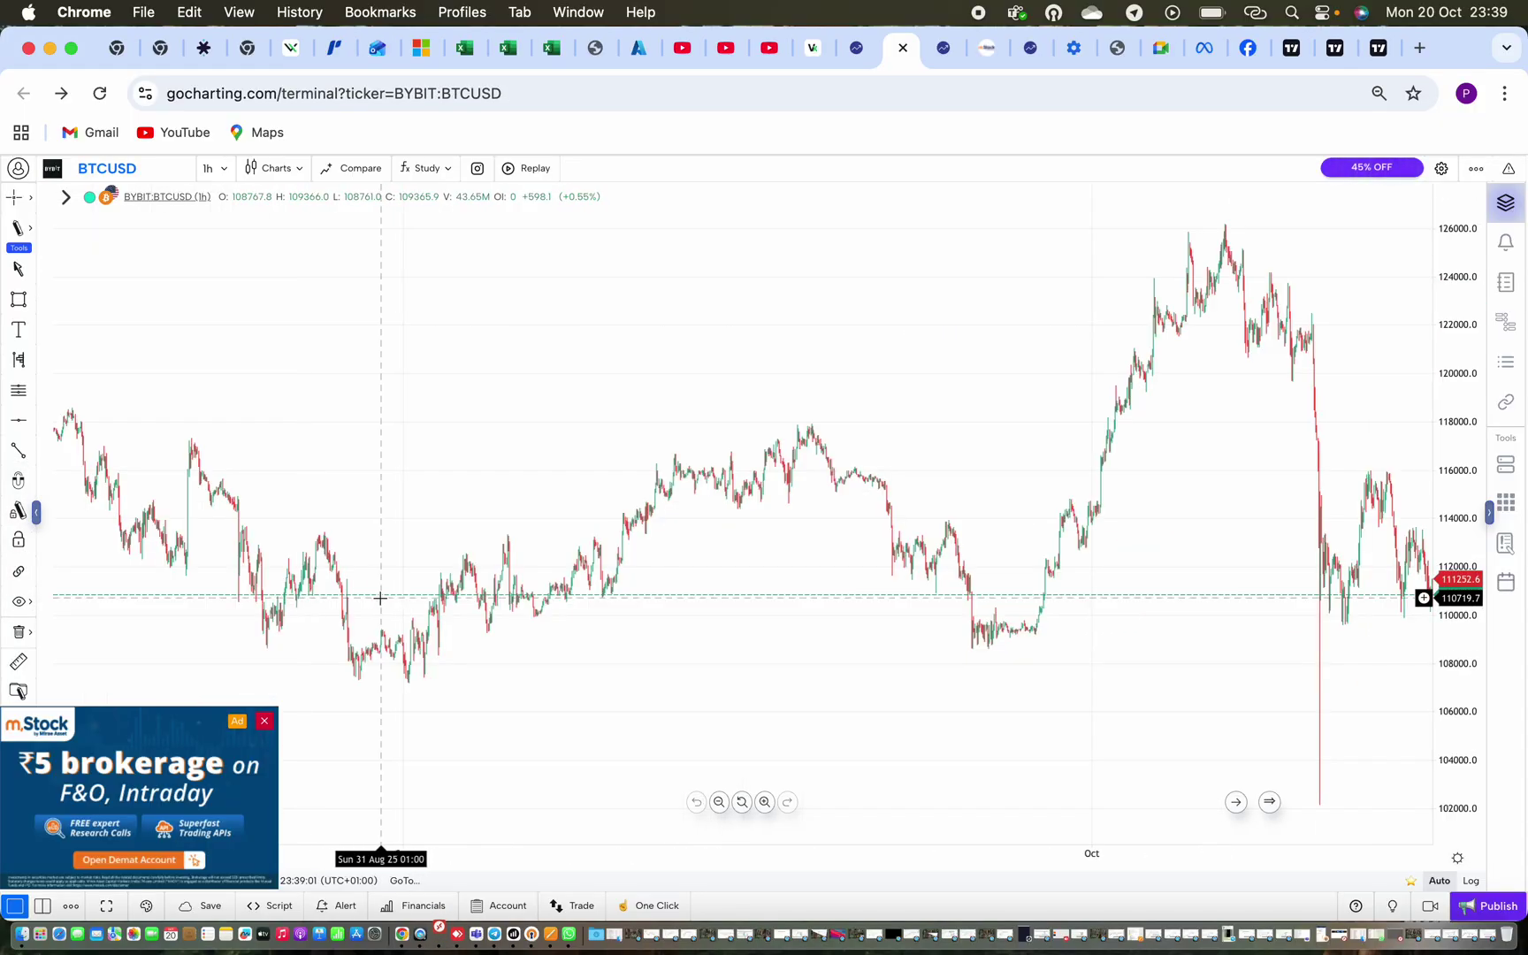
Search for GBPUSD again and load the Exness listing on the 1-hour chart
click(157, 172)
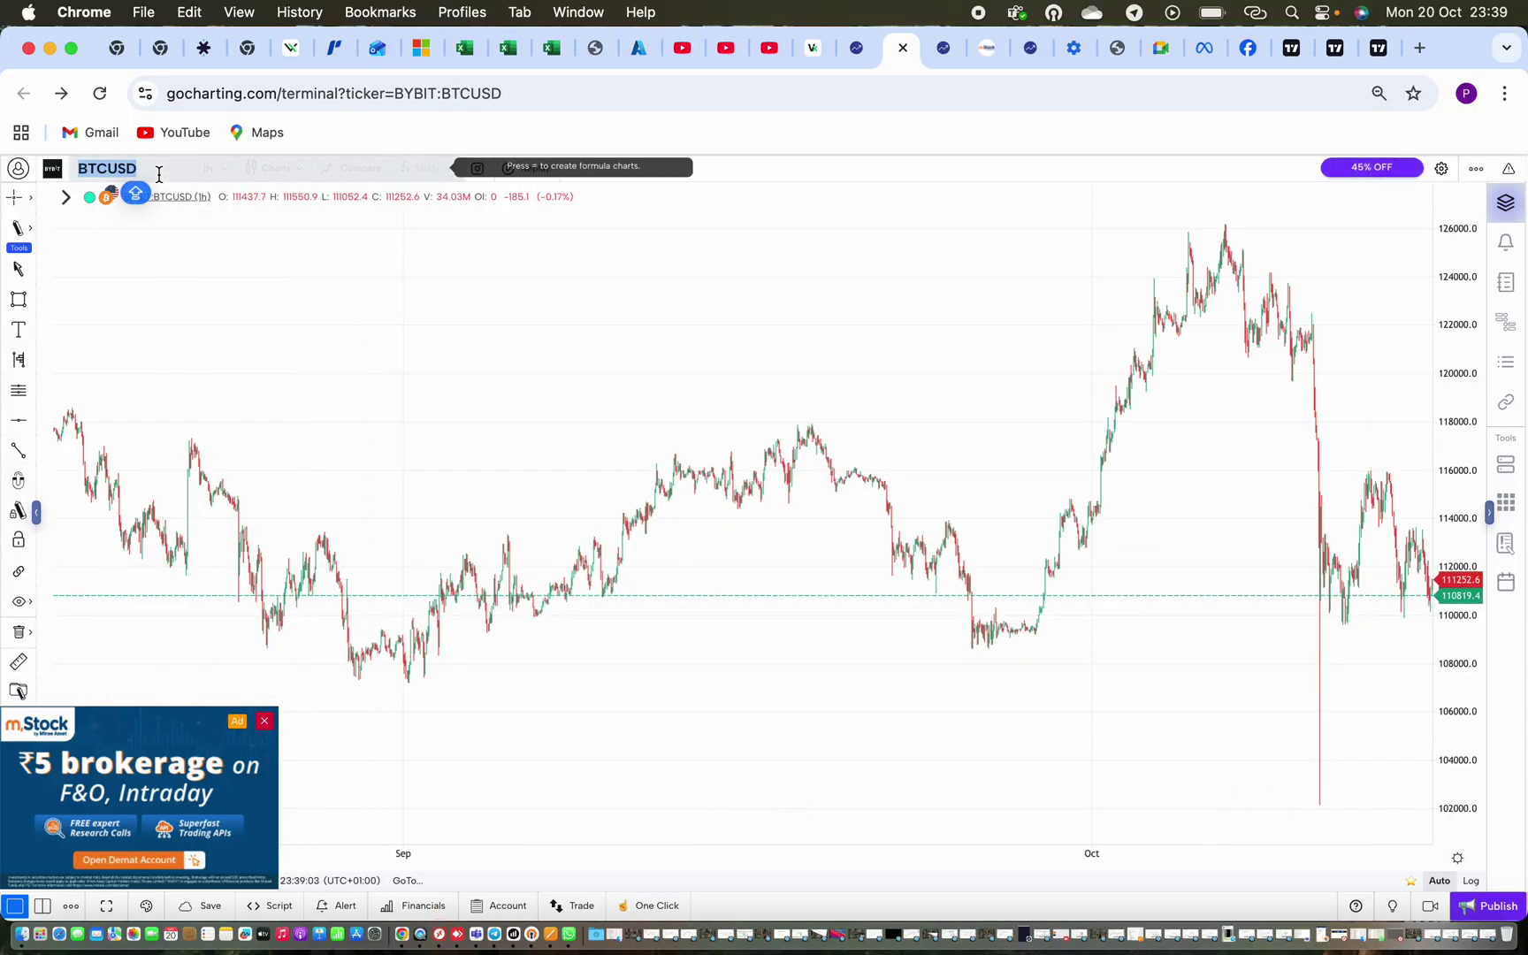
text(GBO)
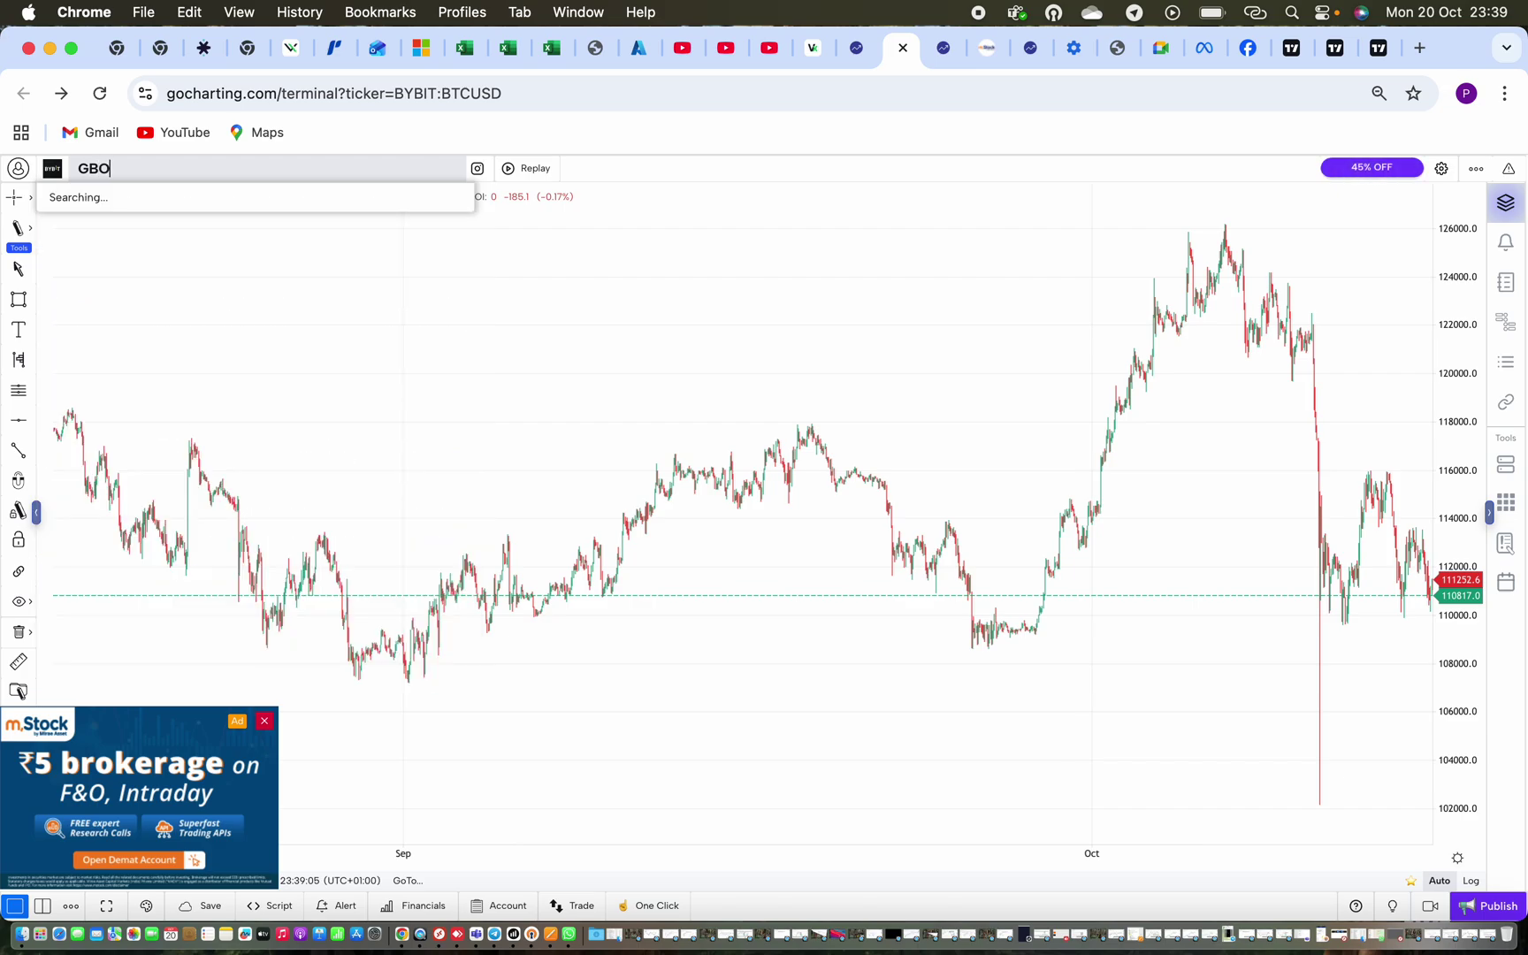
key(BackSpace)
text(P)
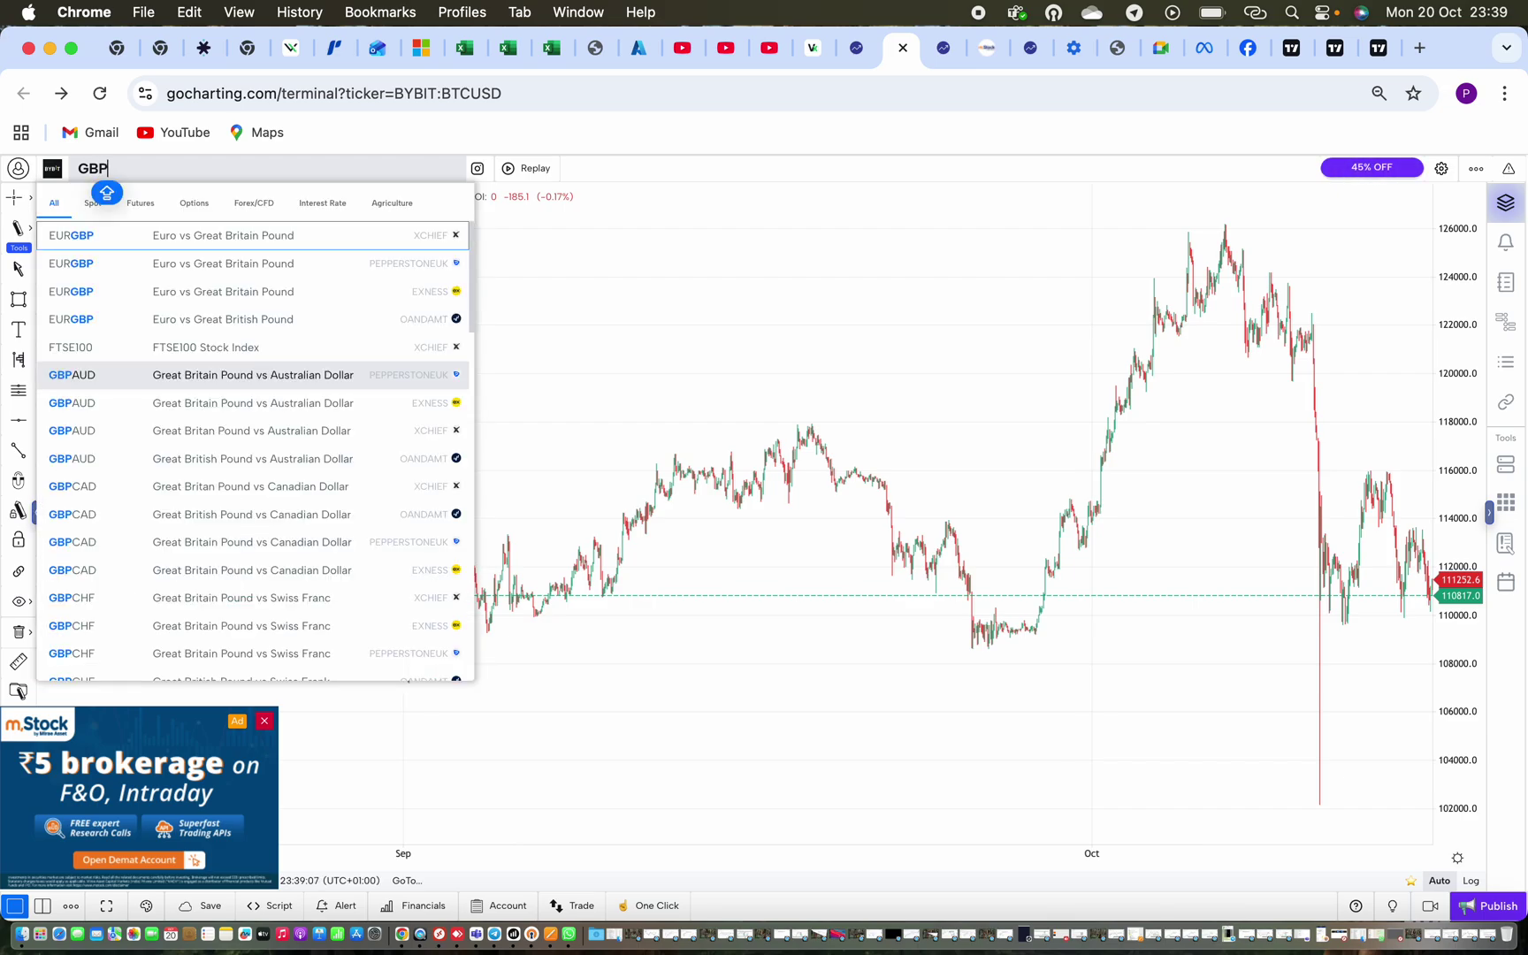
text(USD)
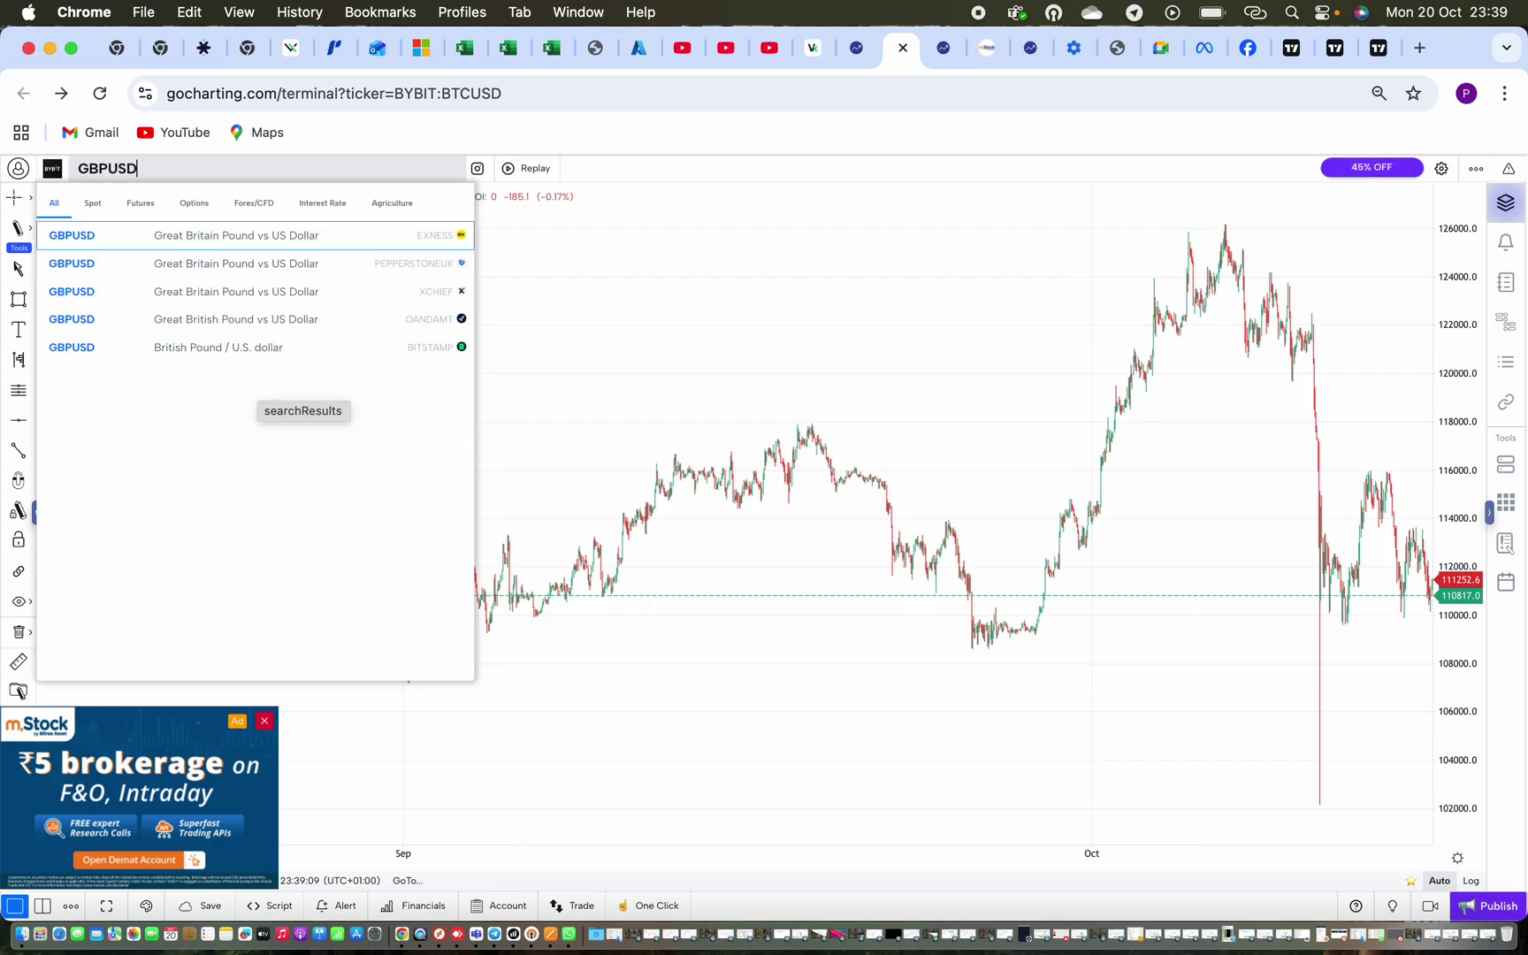
click(257, 237)
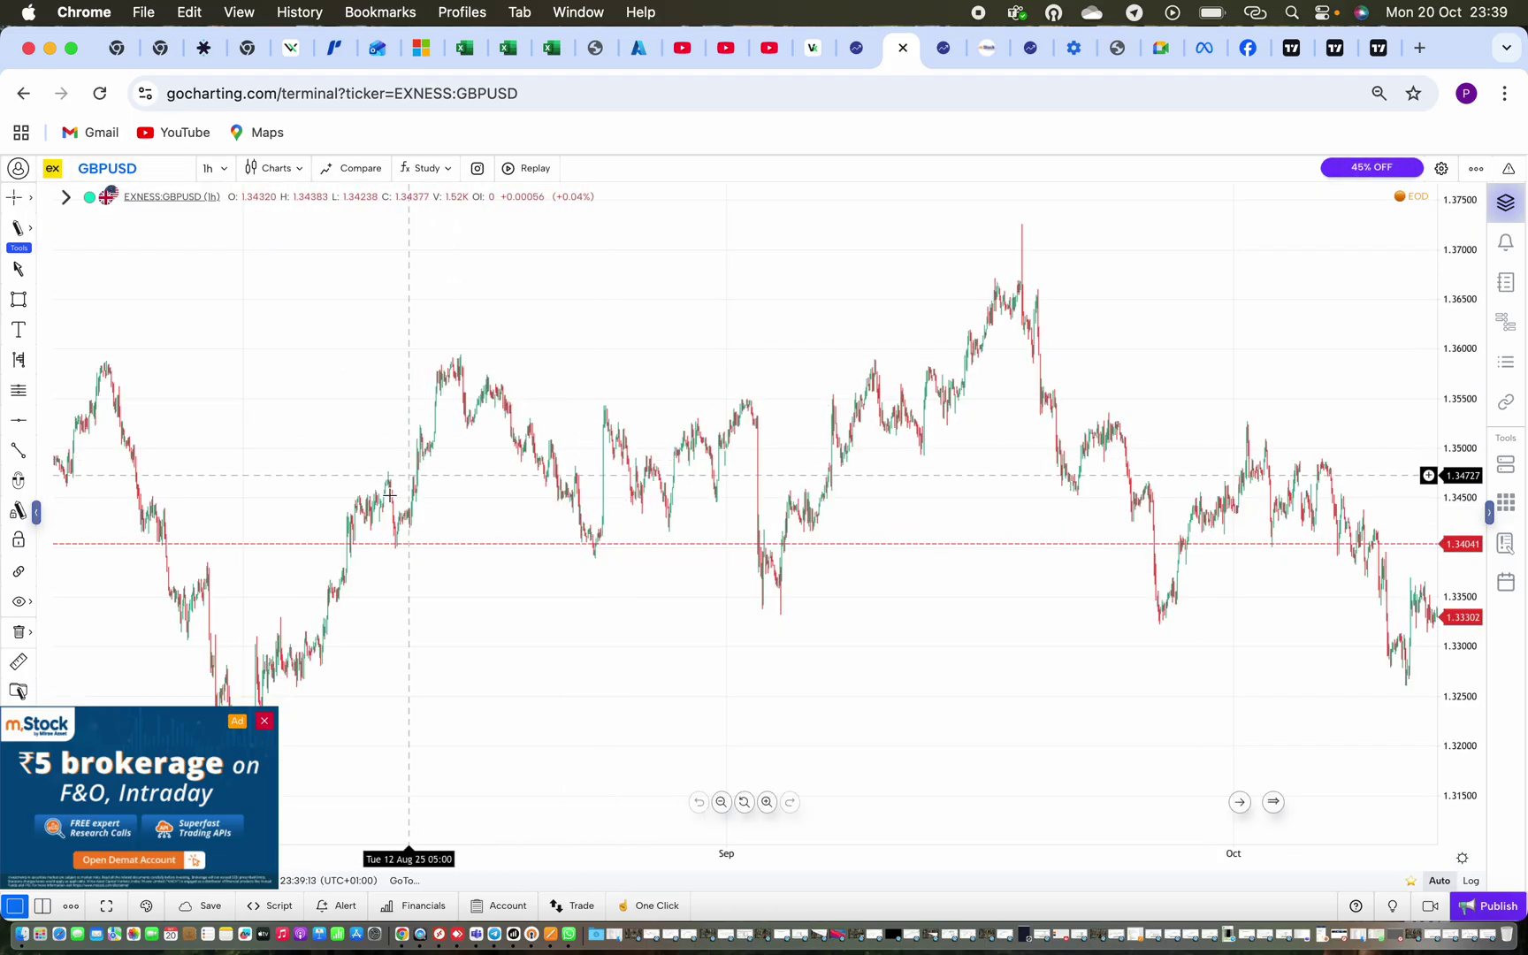
Dismiss the advertisement covering the chart and start Replay for GBPUSD
click(266, 723)
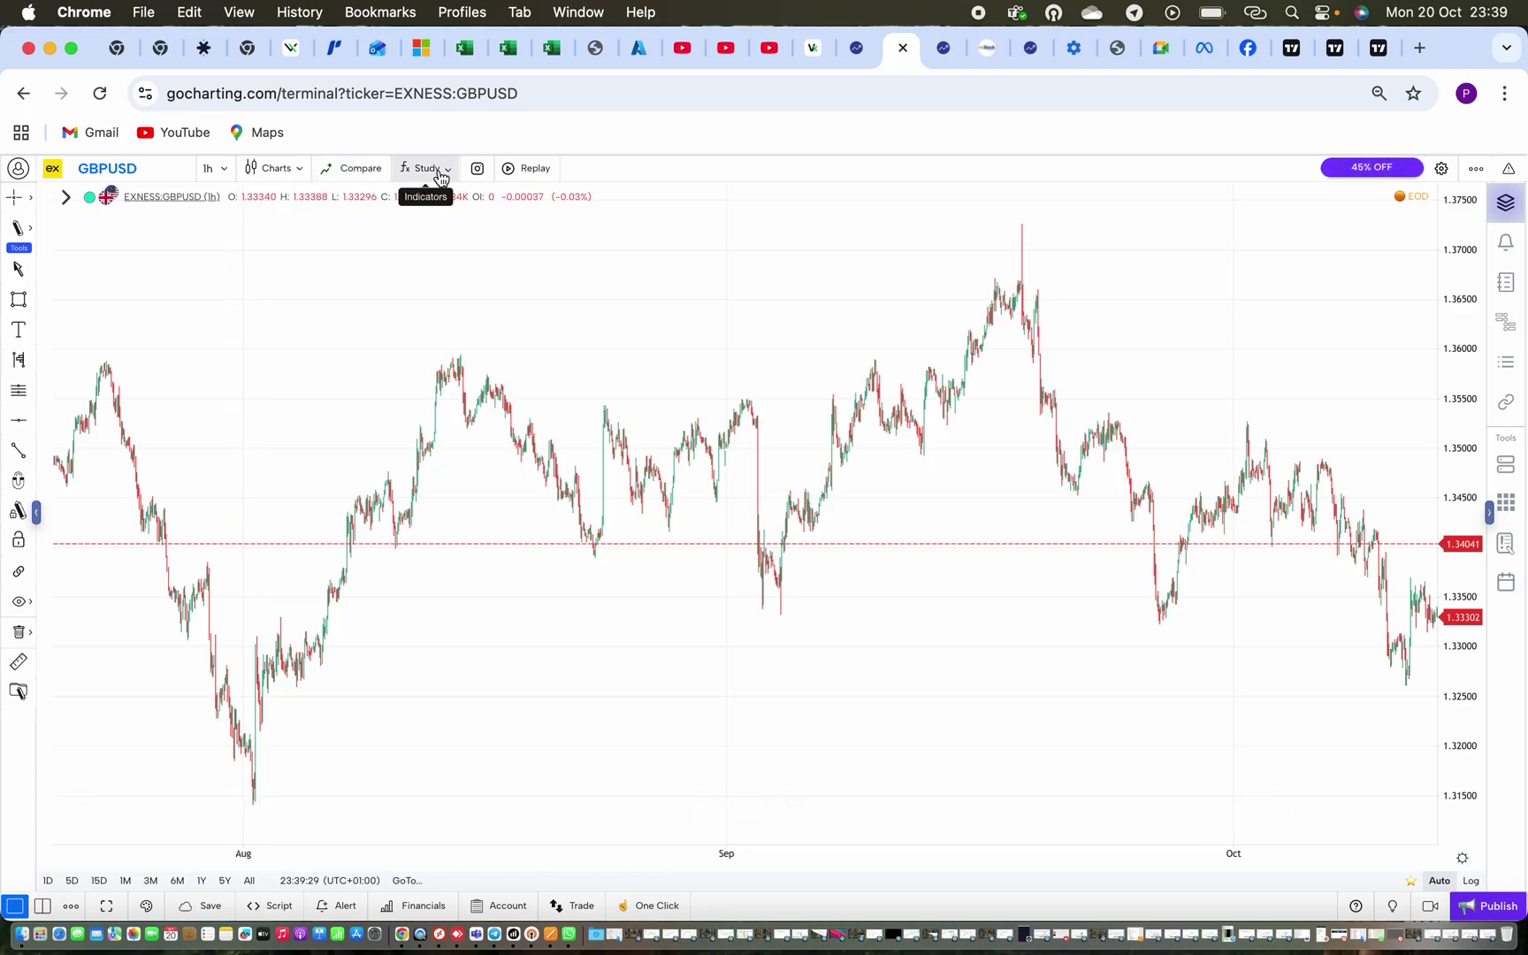
click(510, 172)
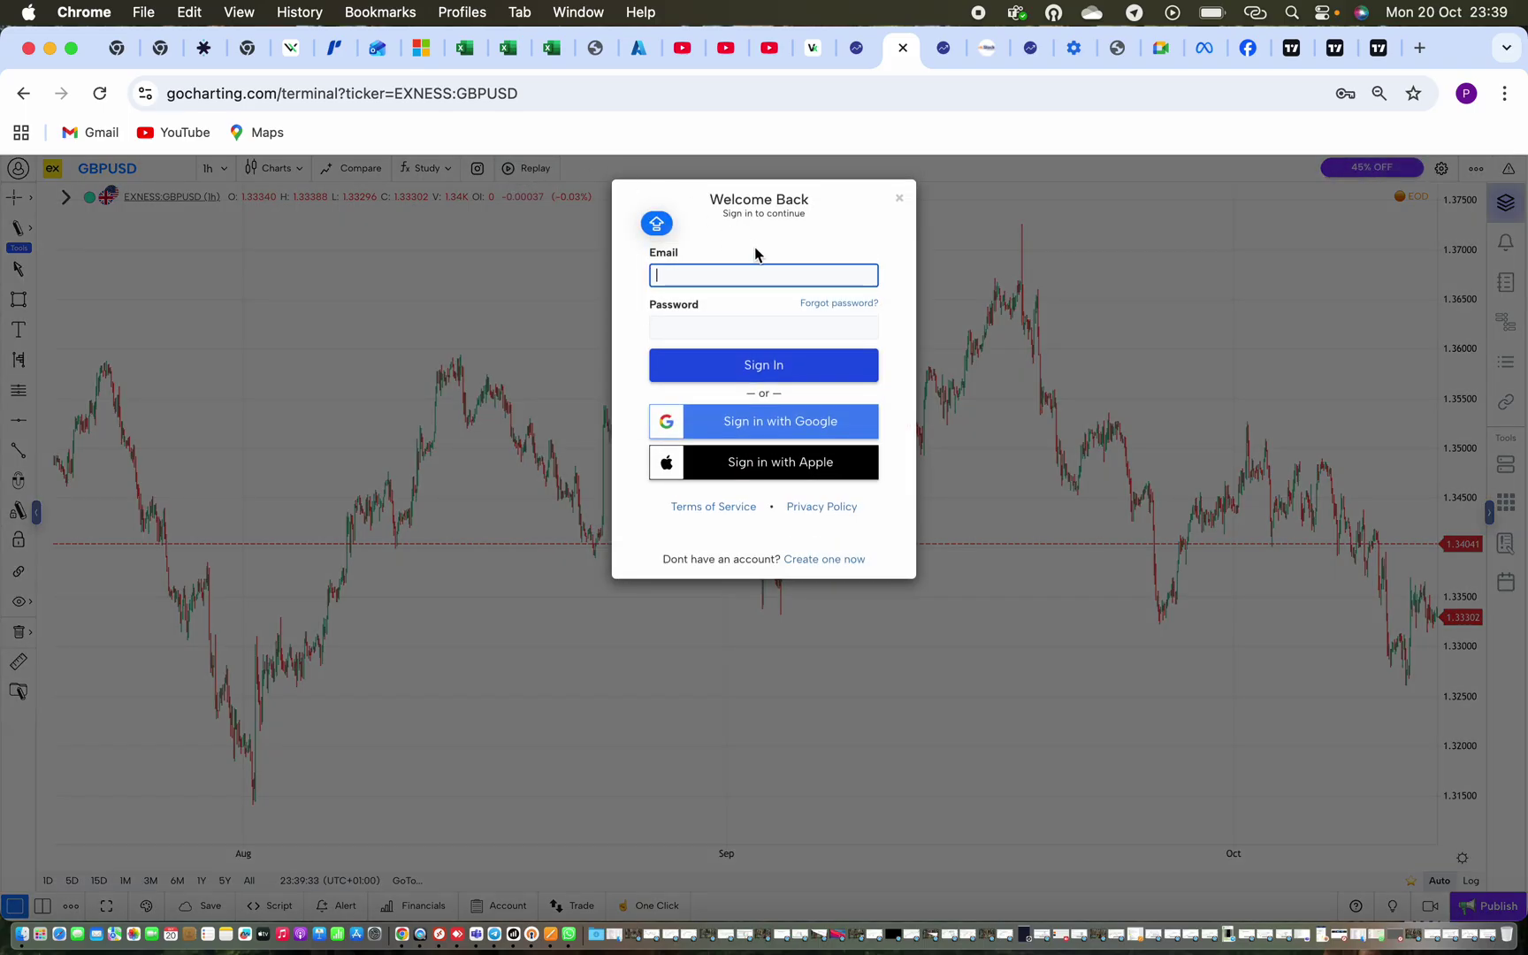
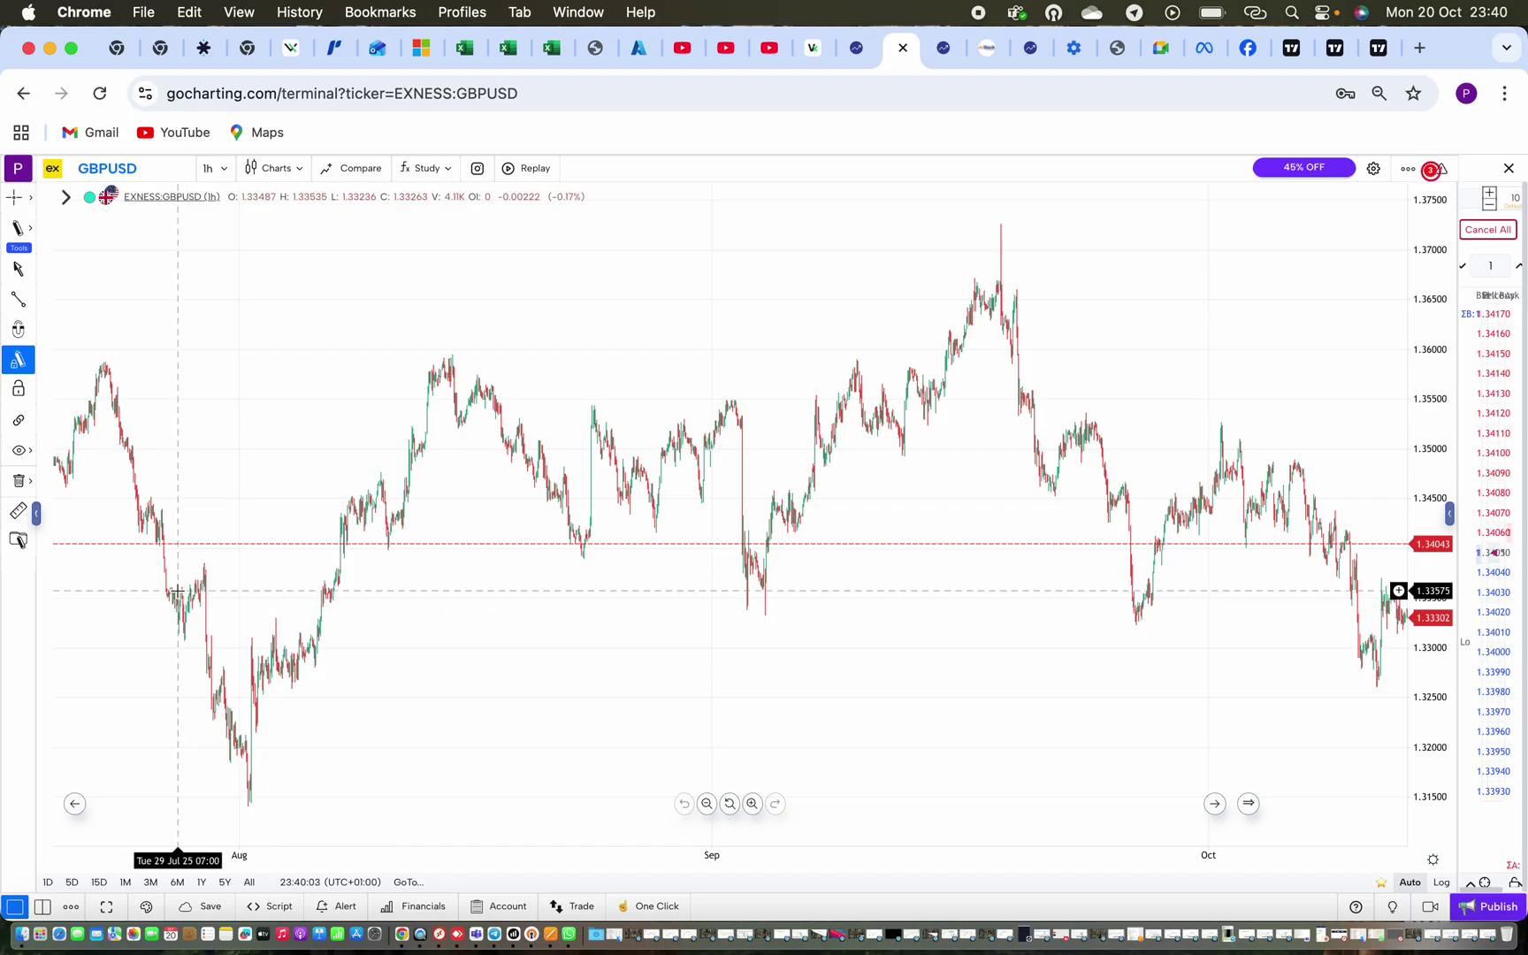
click(509, 170)
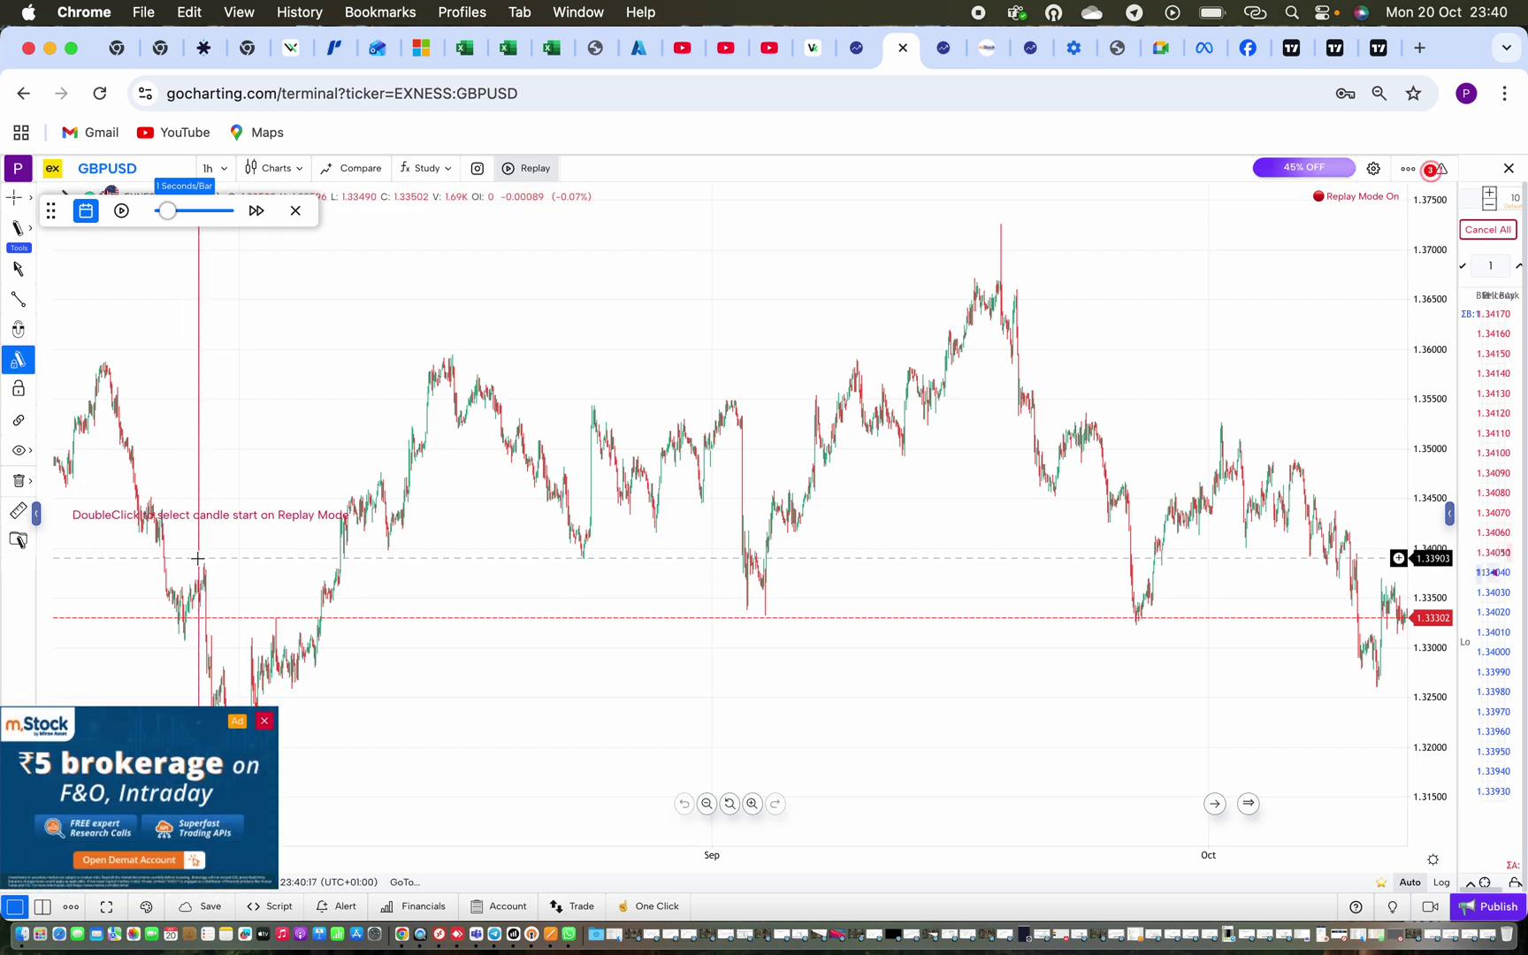
double_click(197, 558)
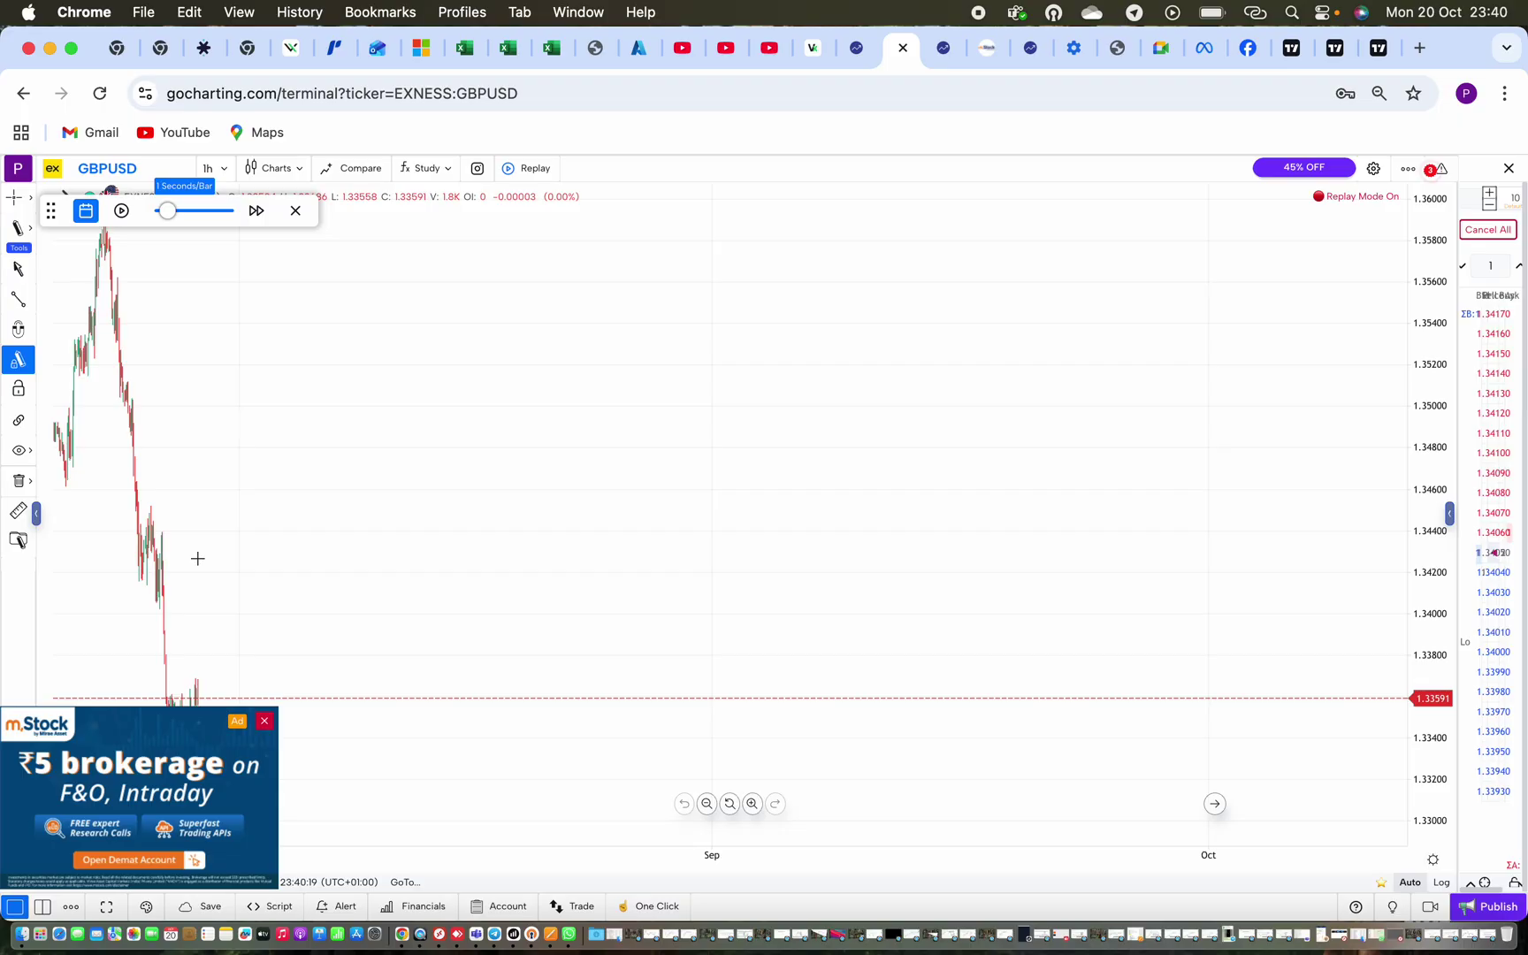
drag(197, 558, 522, 480)
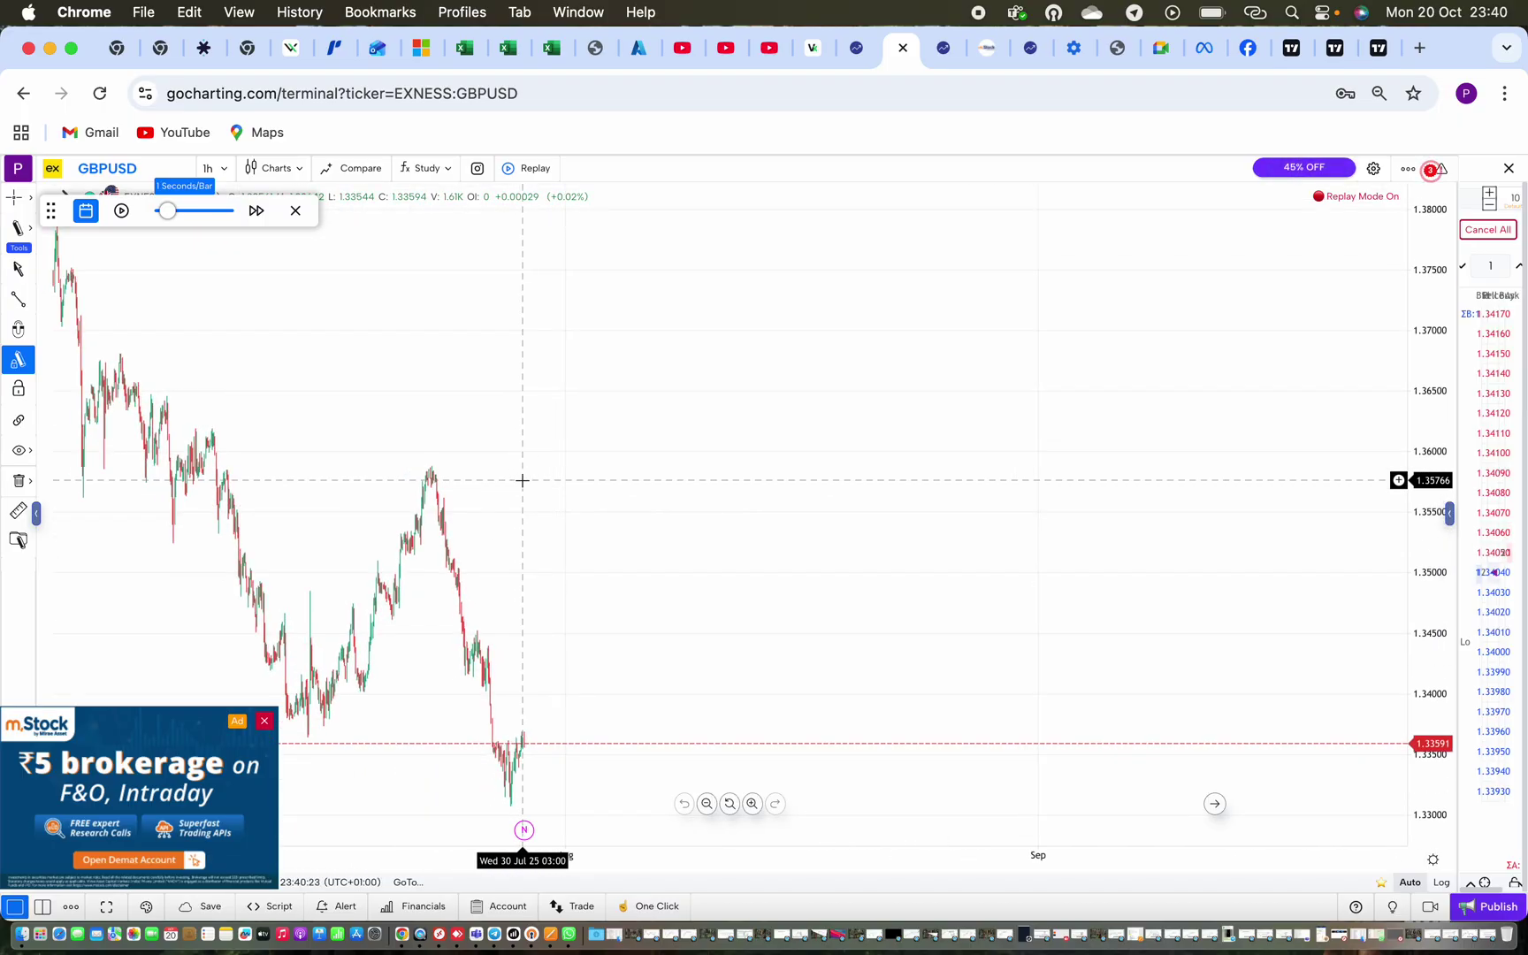
drag(1429, 435, 1426, 382)
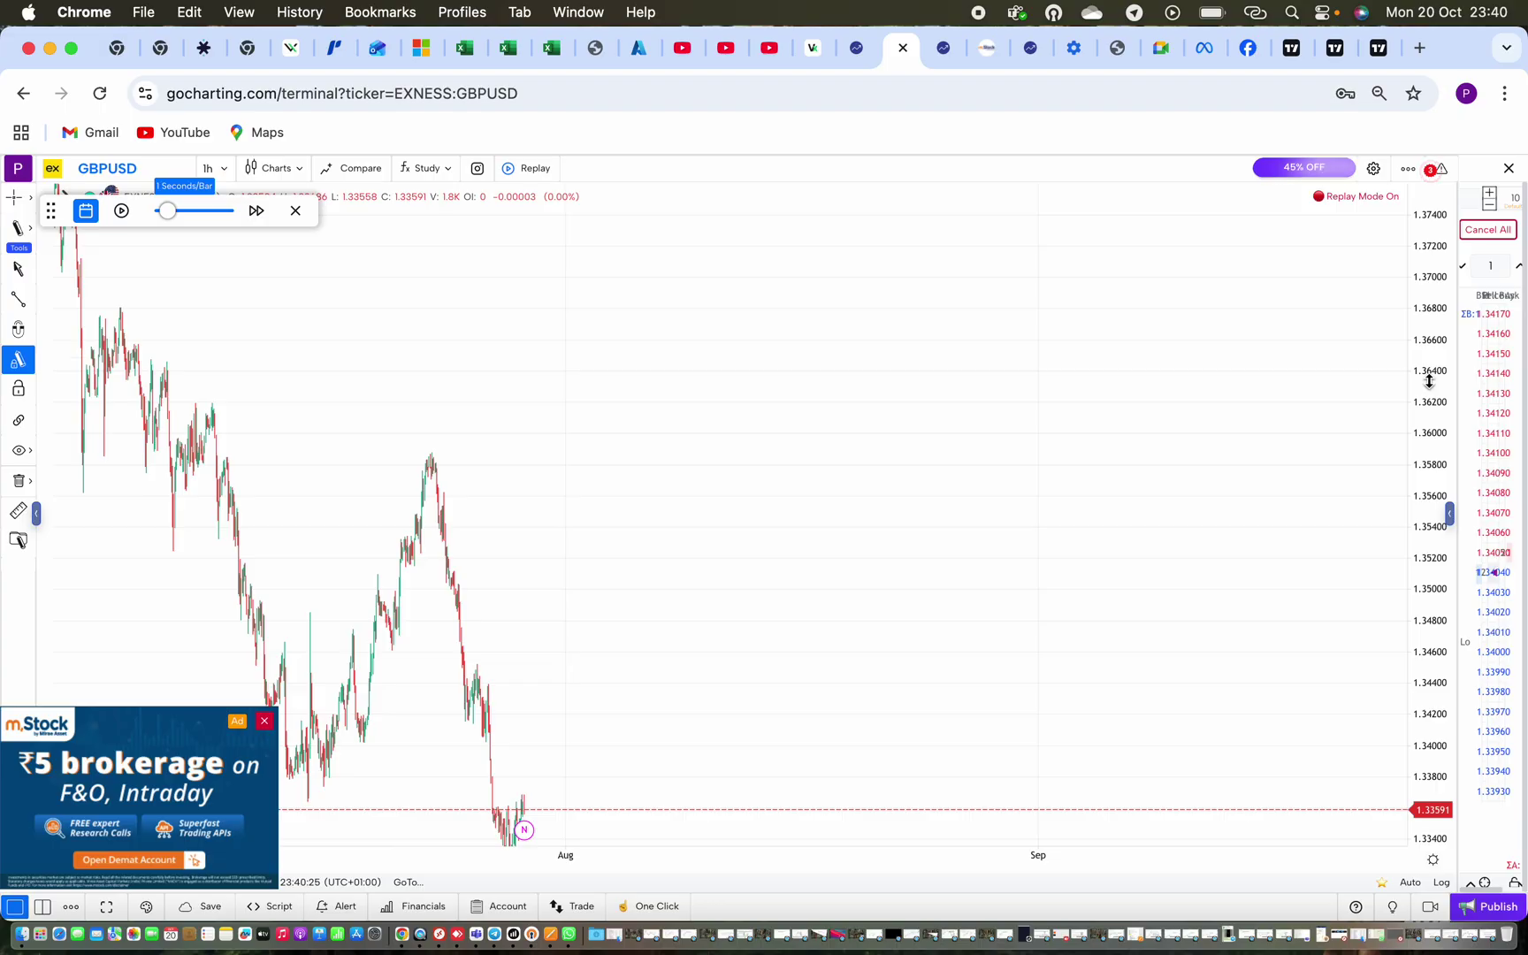
drag(1044, 539, 1047, 378)
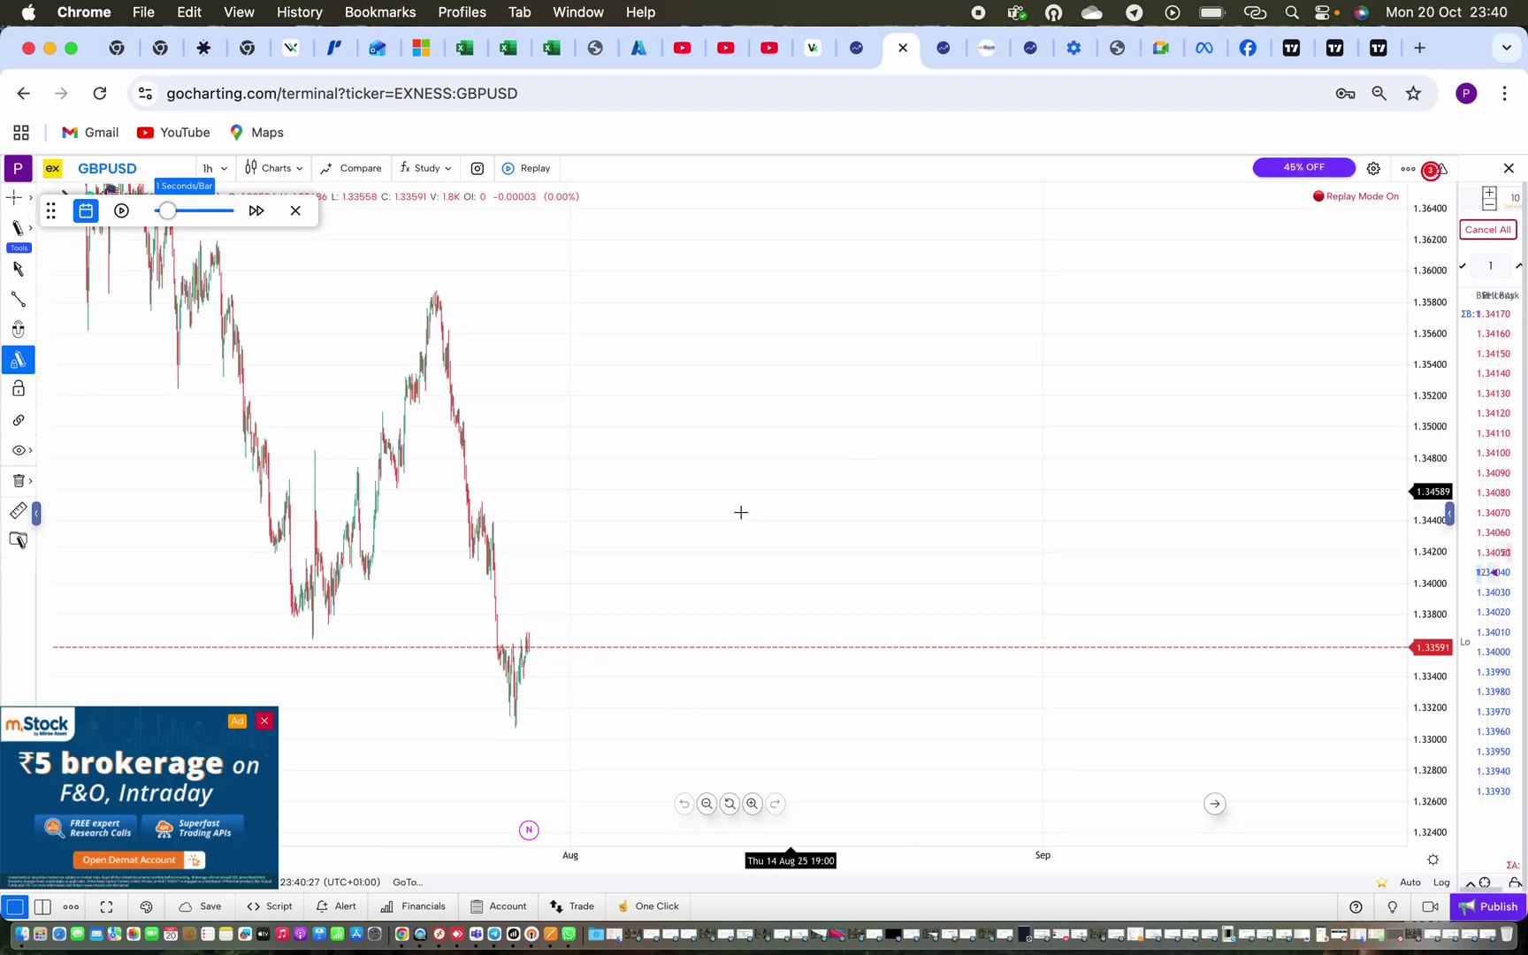
scroll(716, 522, left, 5)
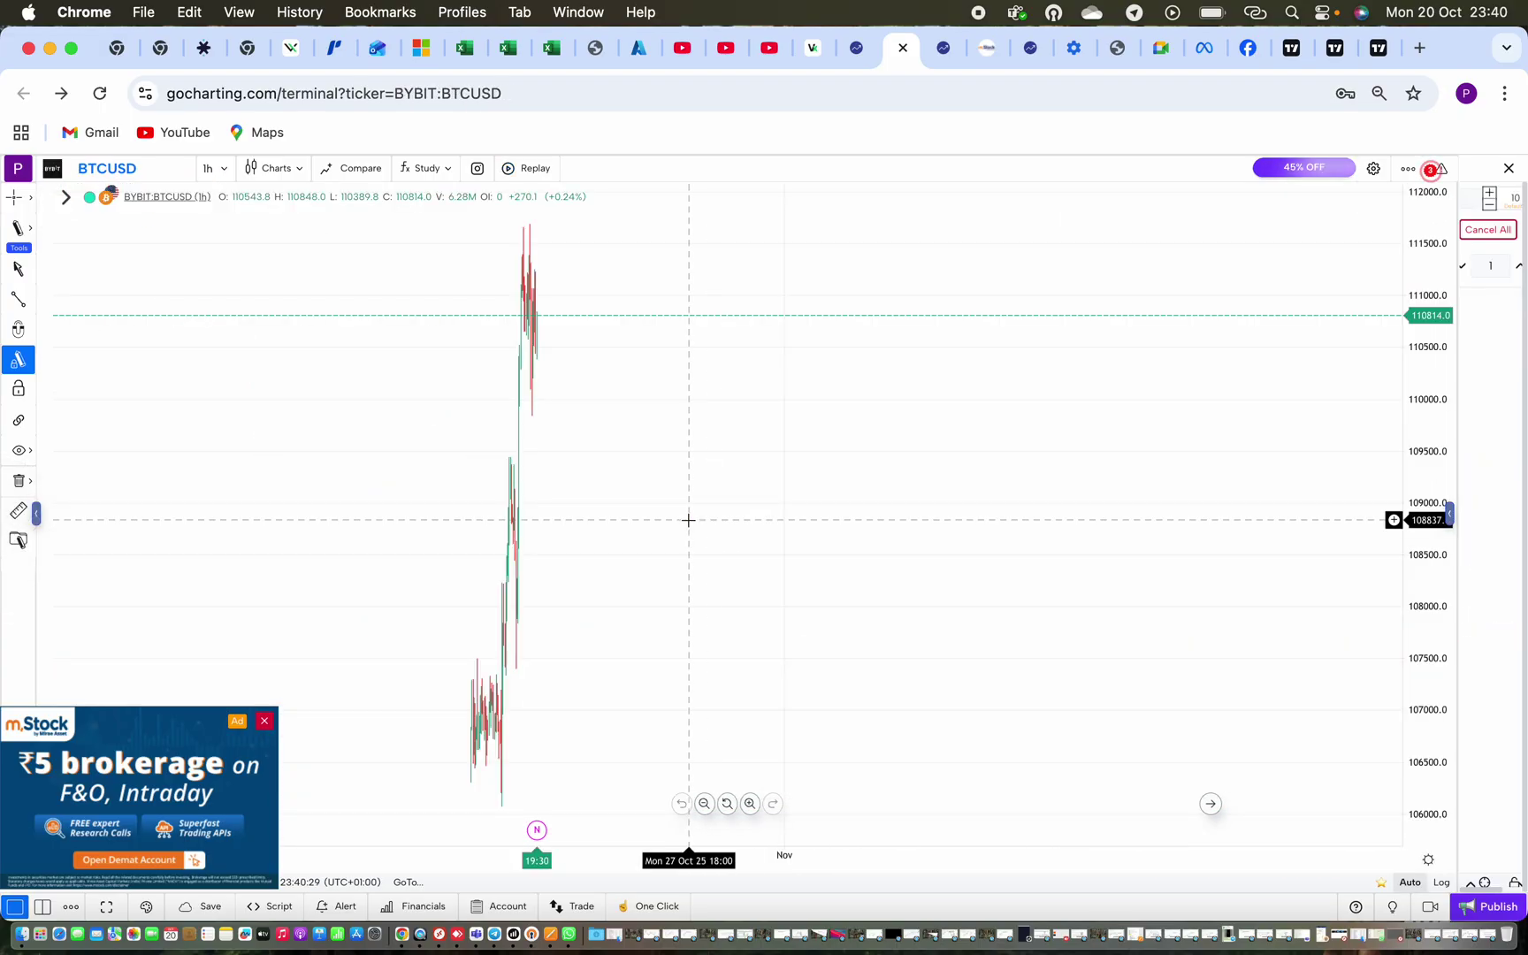
Change the chart symbol from BTCUSD back to the Exness GBPUSD pair
click(147, 170)
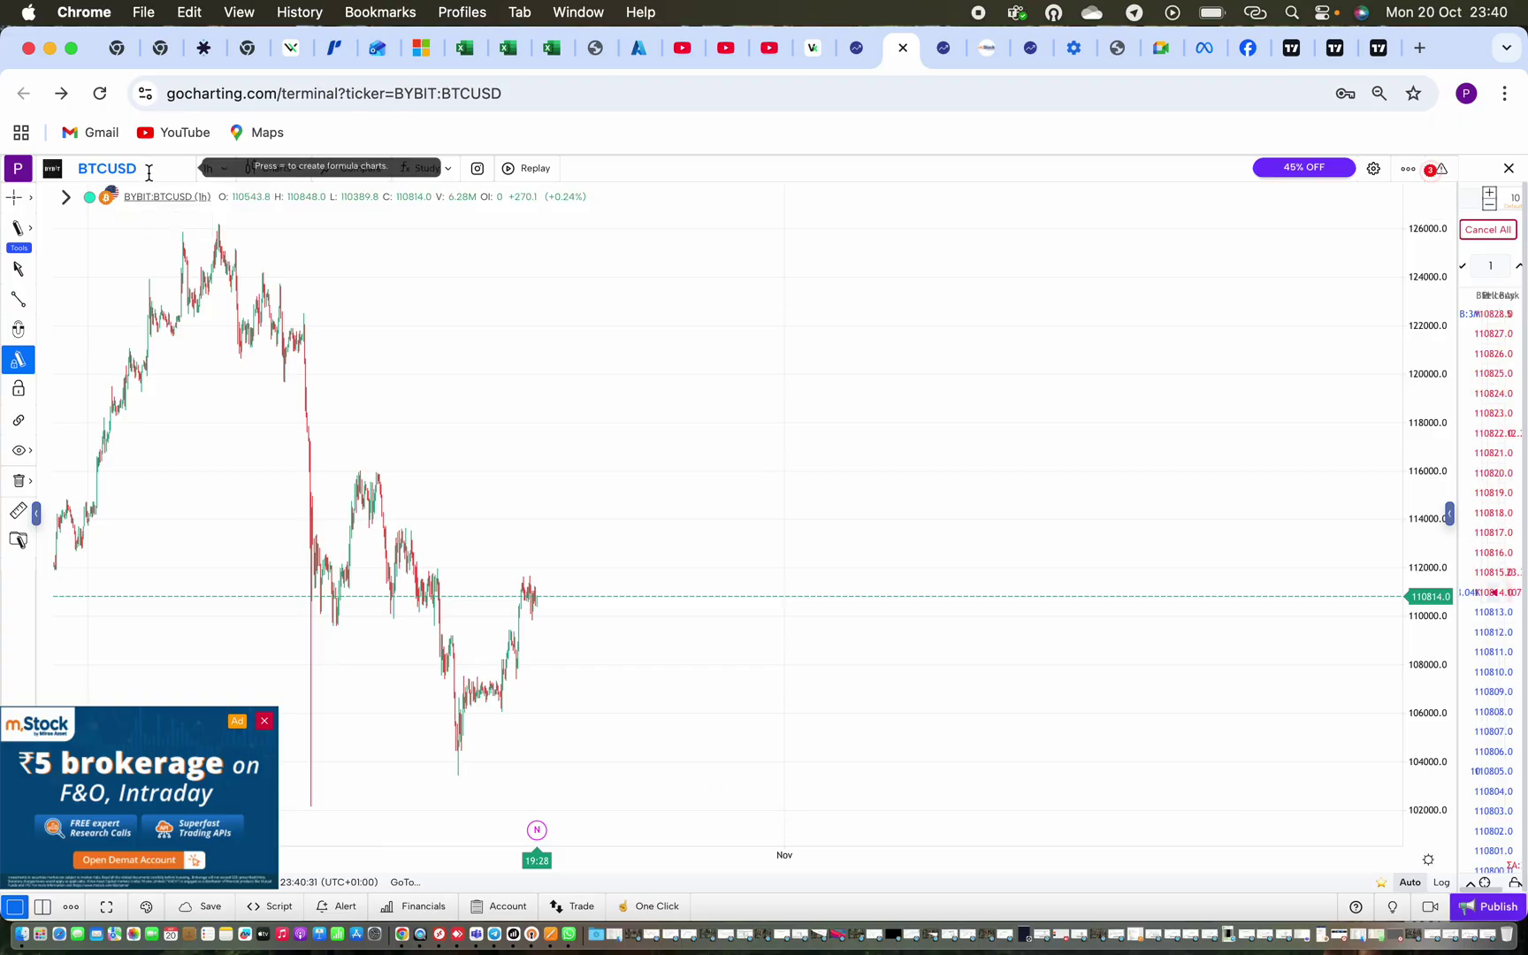
text(G)
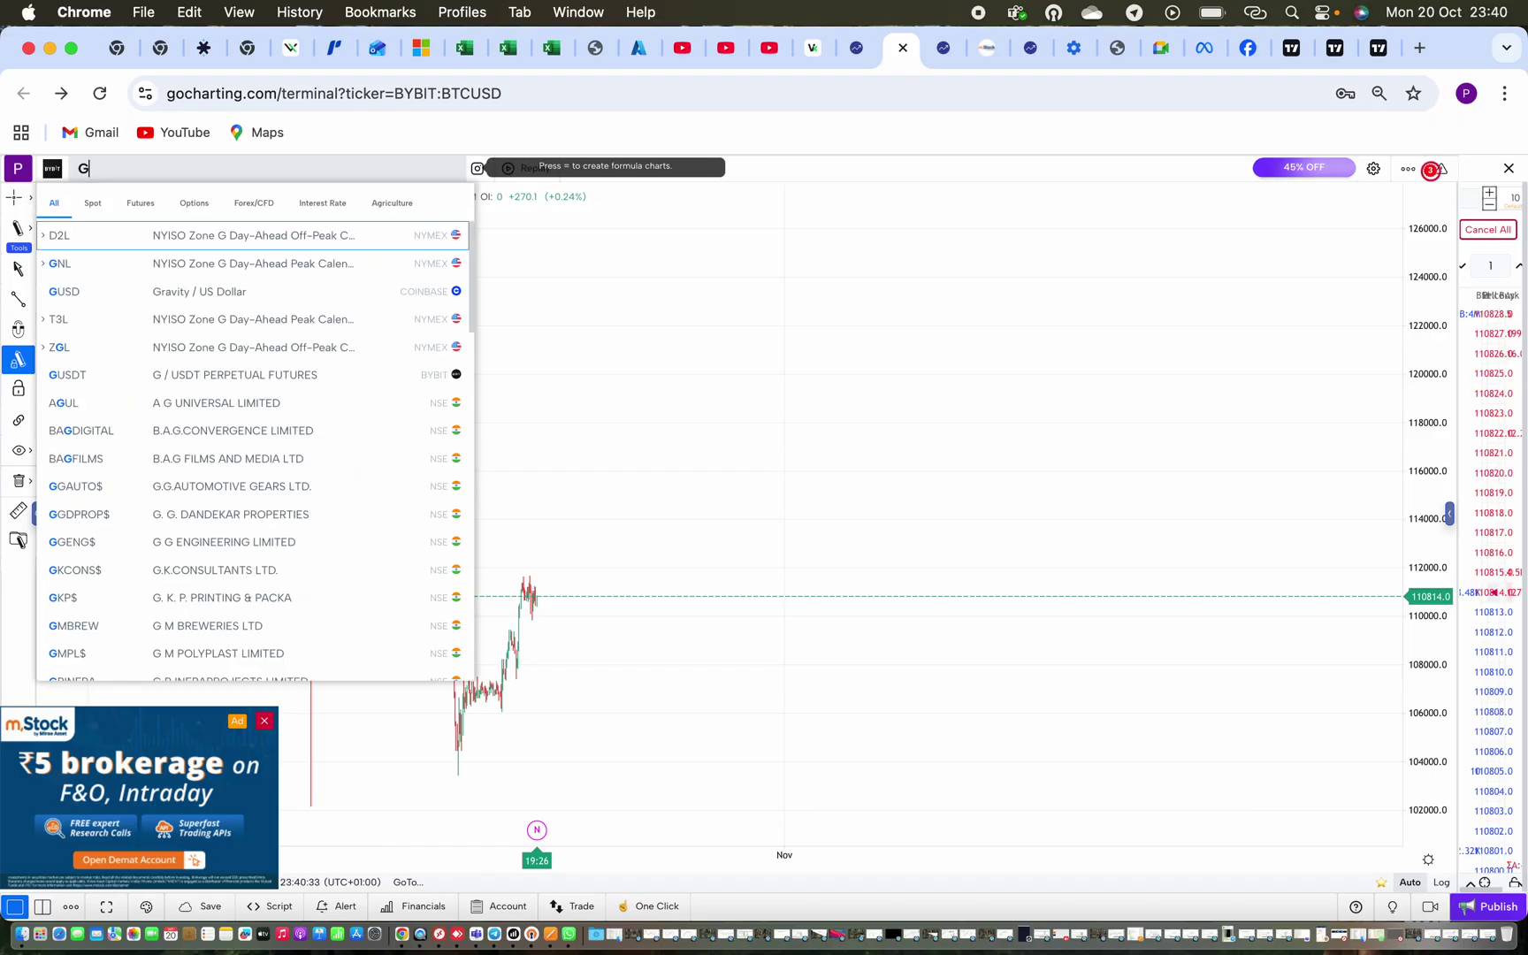
text(BPUSD)
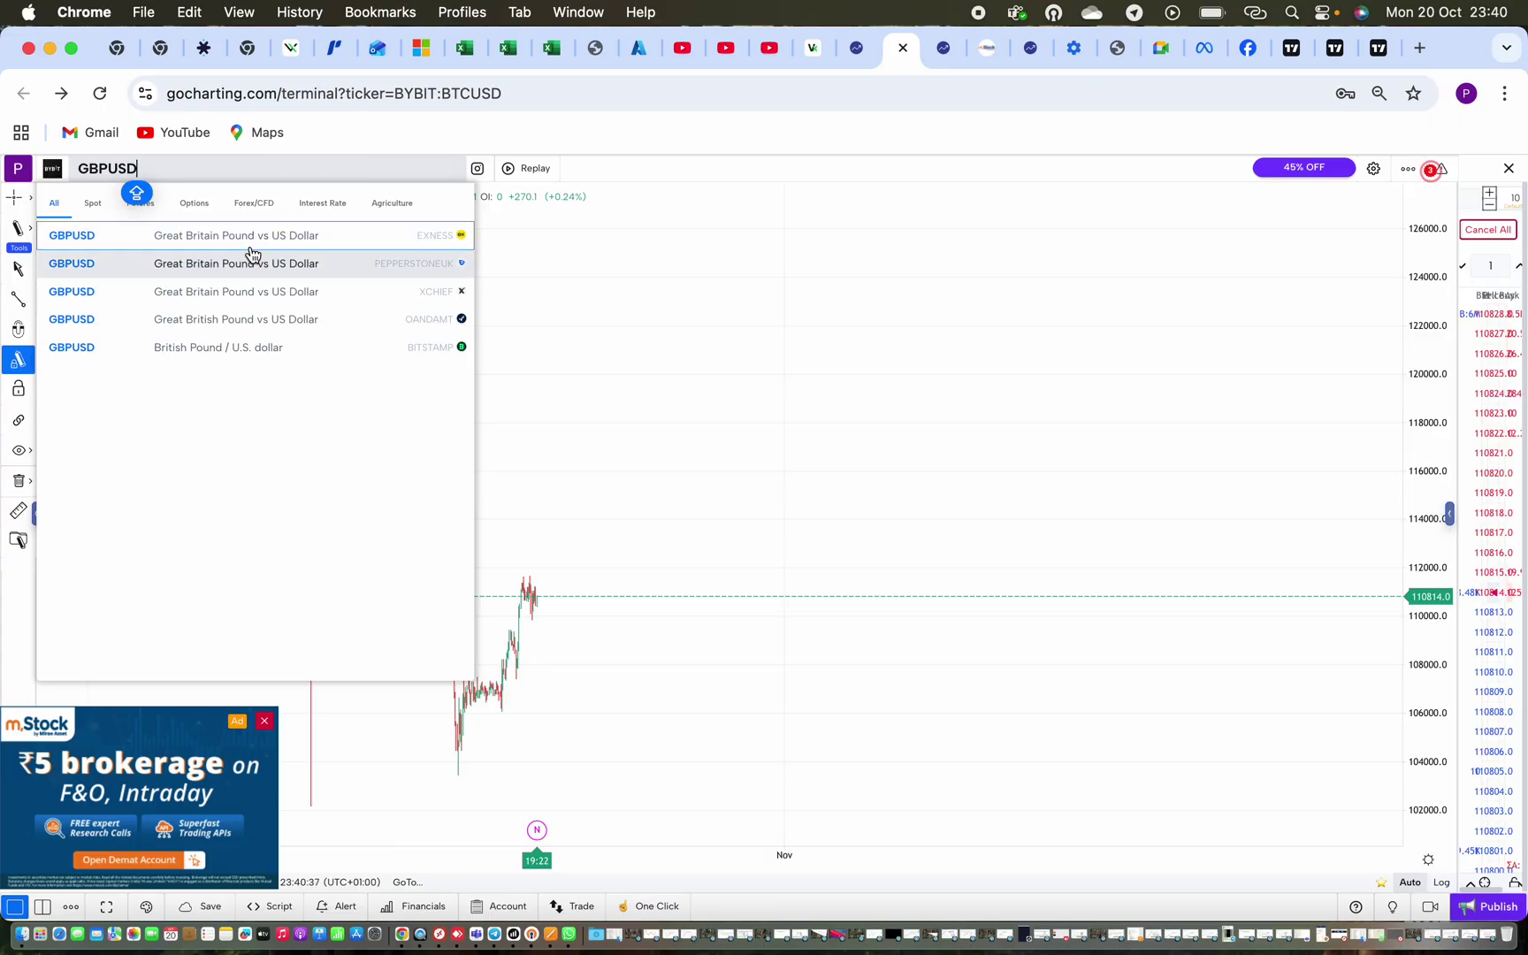
click(251, 237)
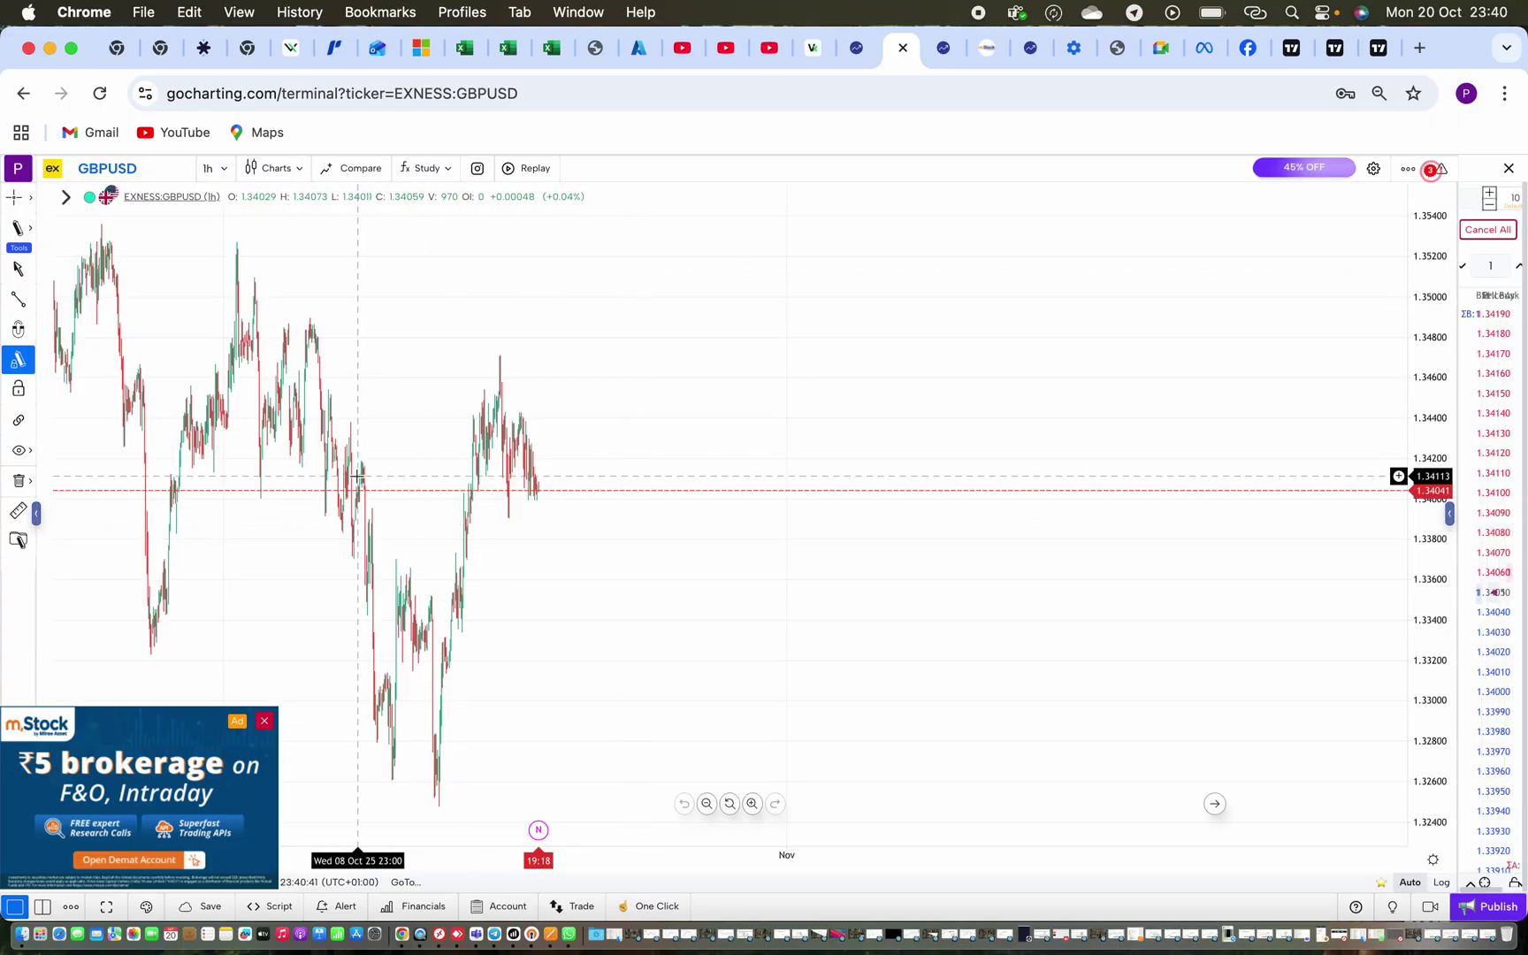
Start Replay on the GBPUSD chart from the candle at about 28 July 2025, 19:00, and begin playback
drag(371, 476, 832, 428)
drag(594, 551, 976, 286)
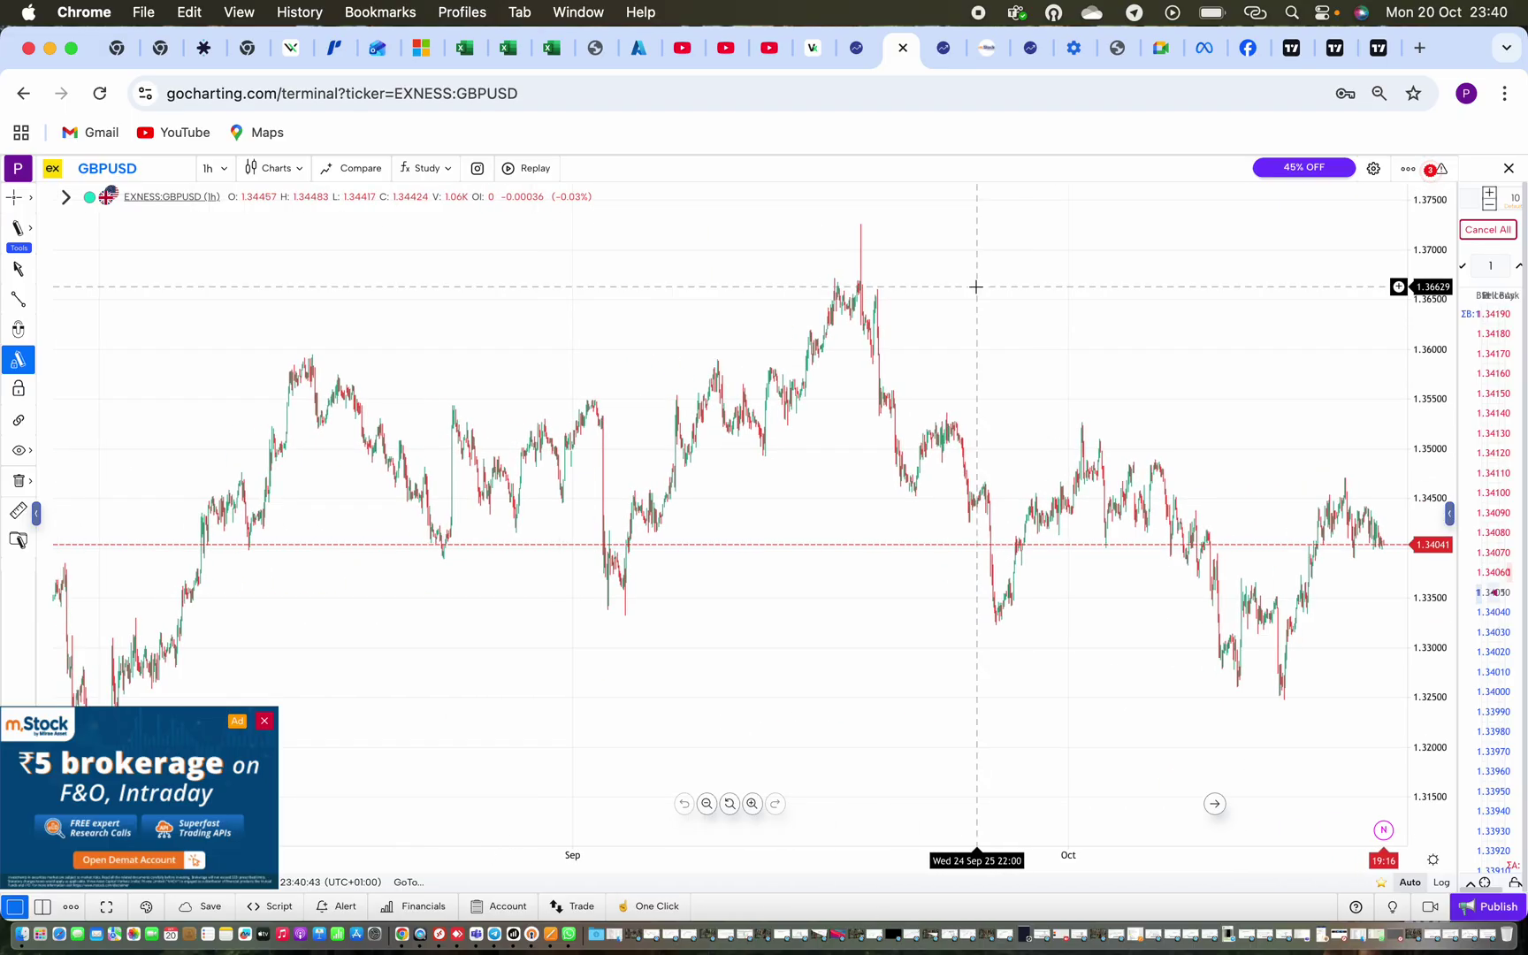
drag(482, 607, 911, 369)
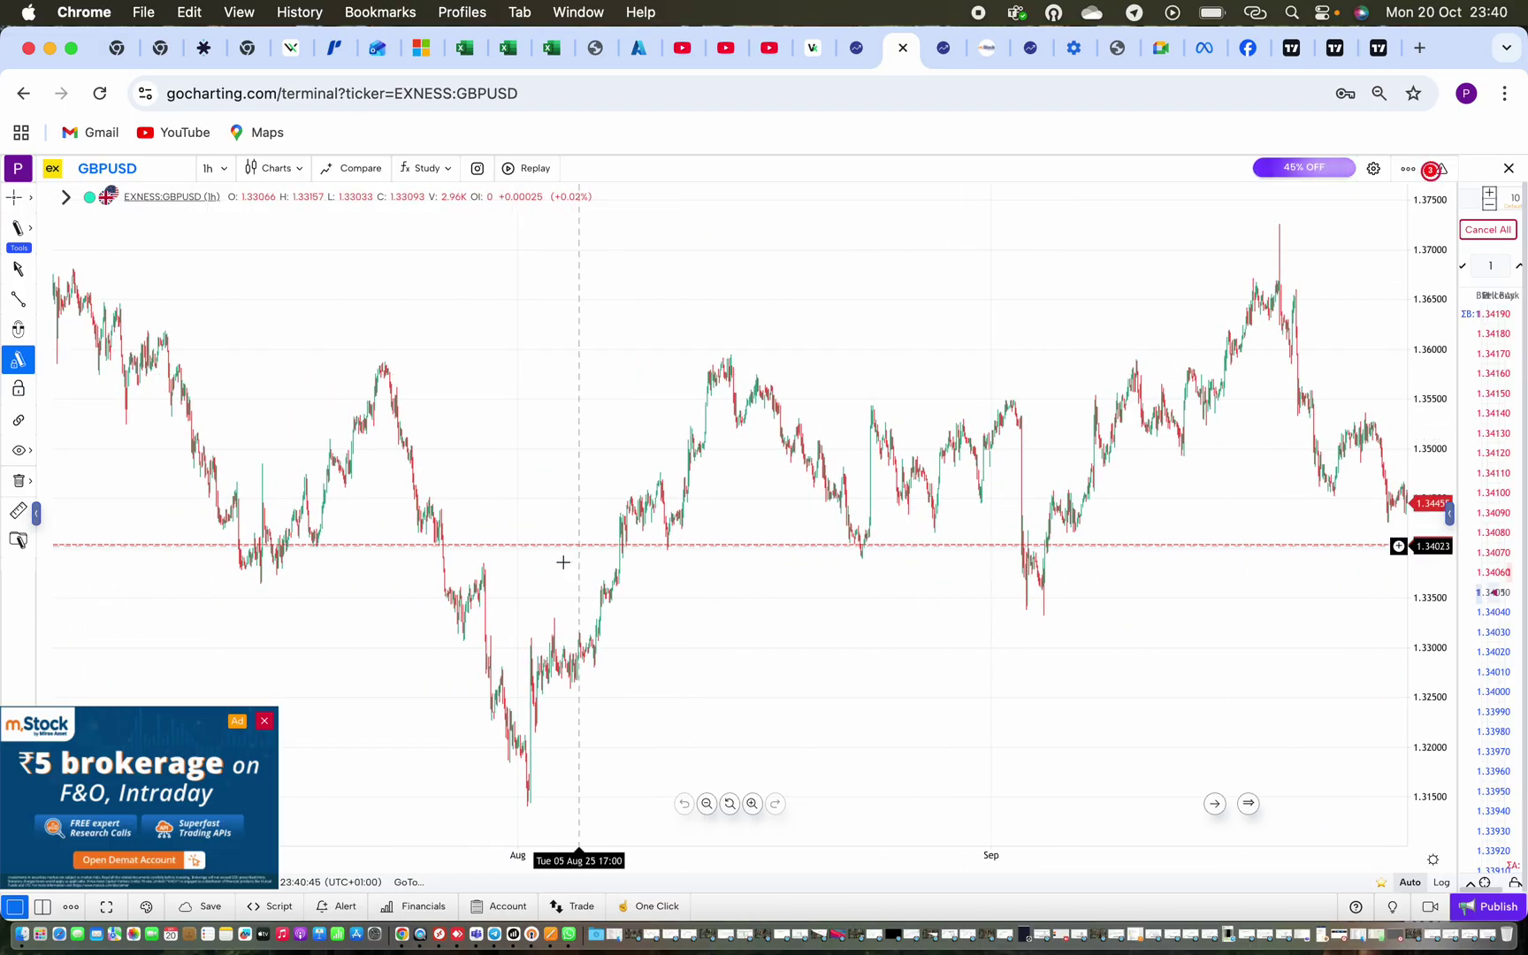
drag(460, 624, 575, 540)
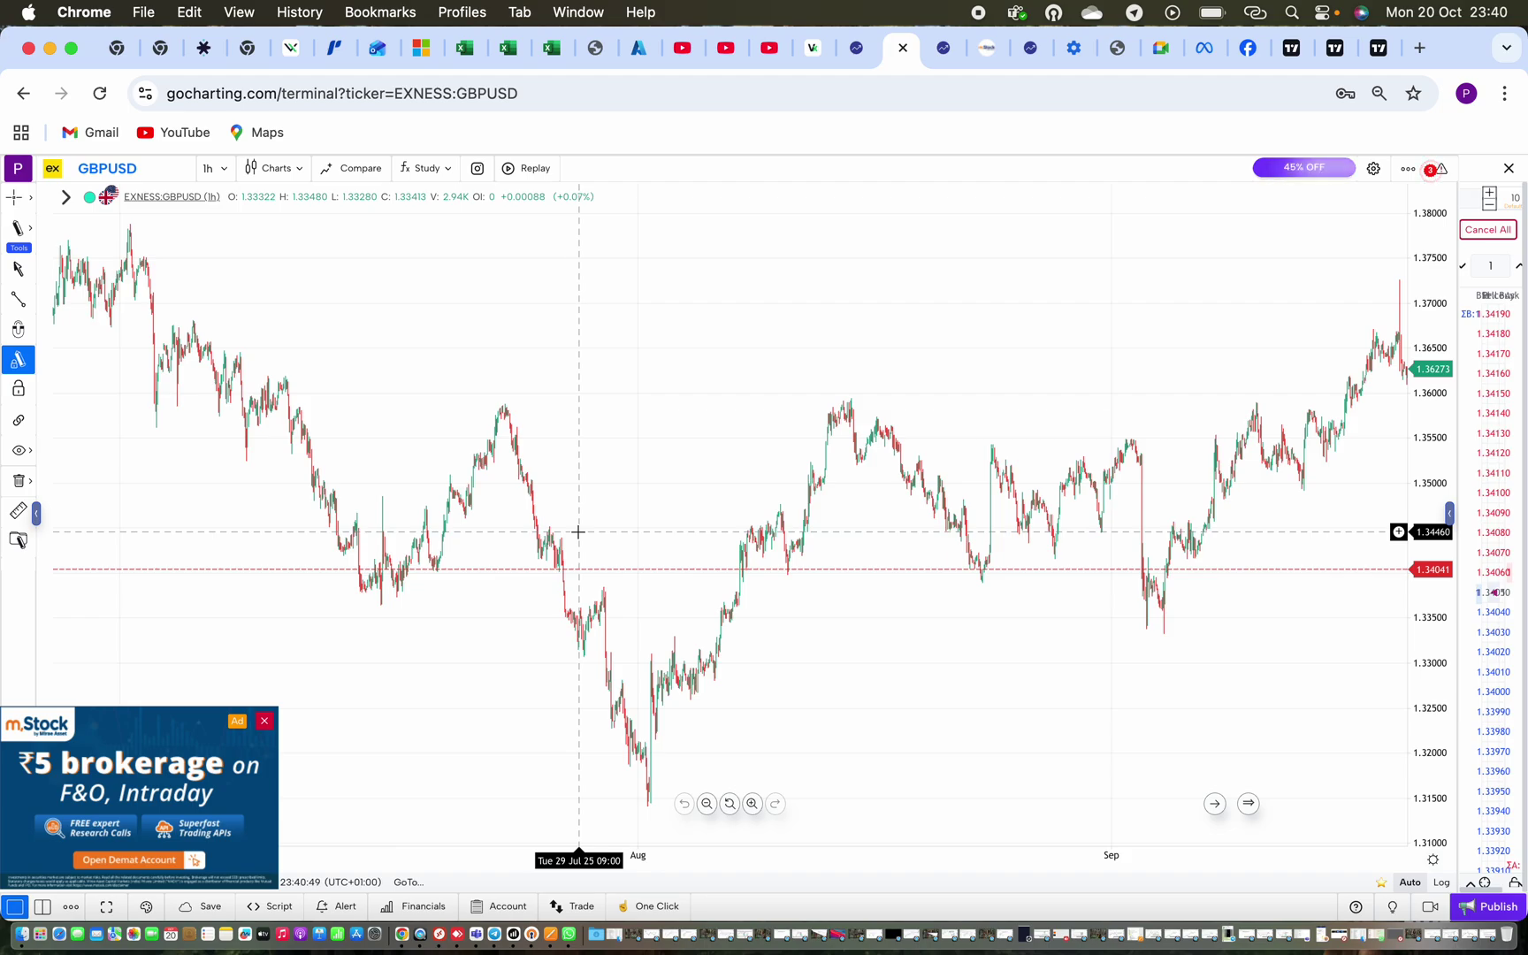
click(513, 173)
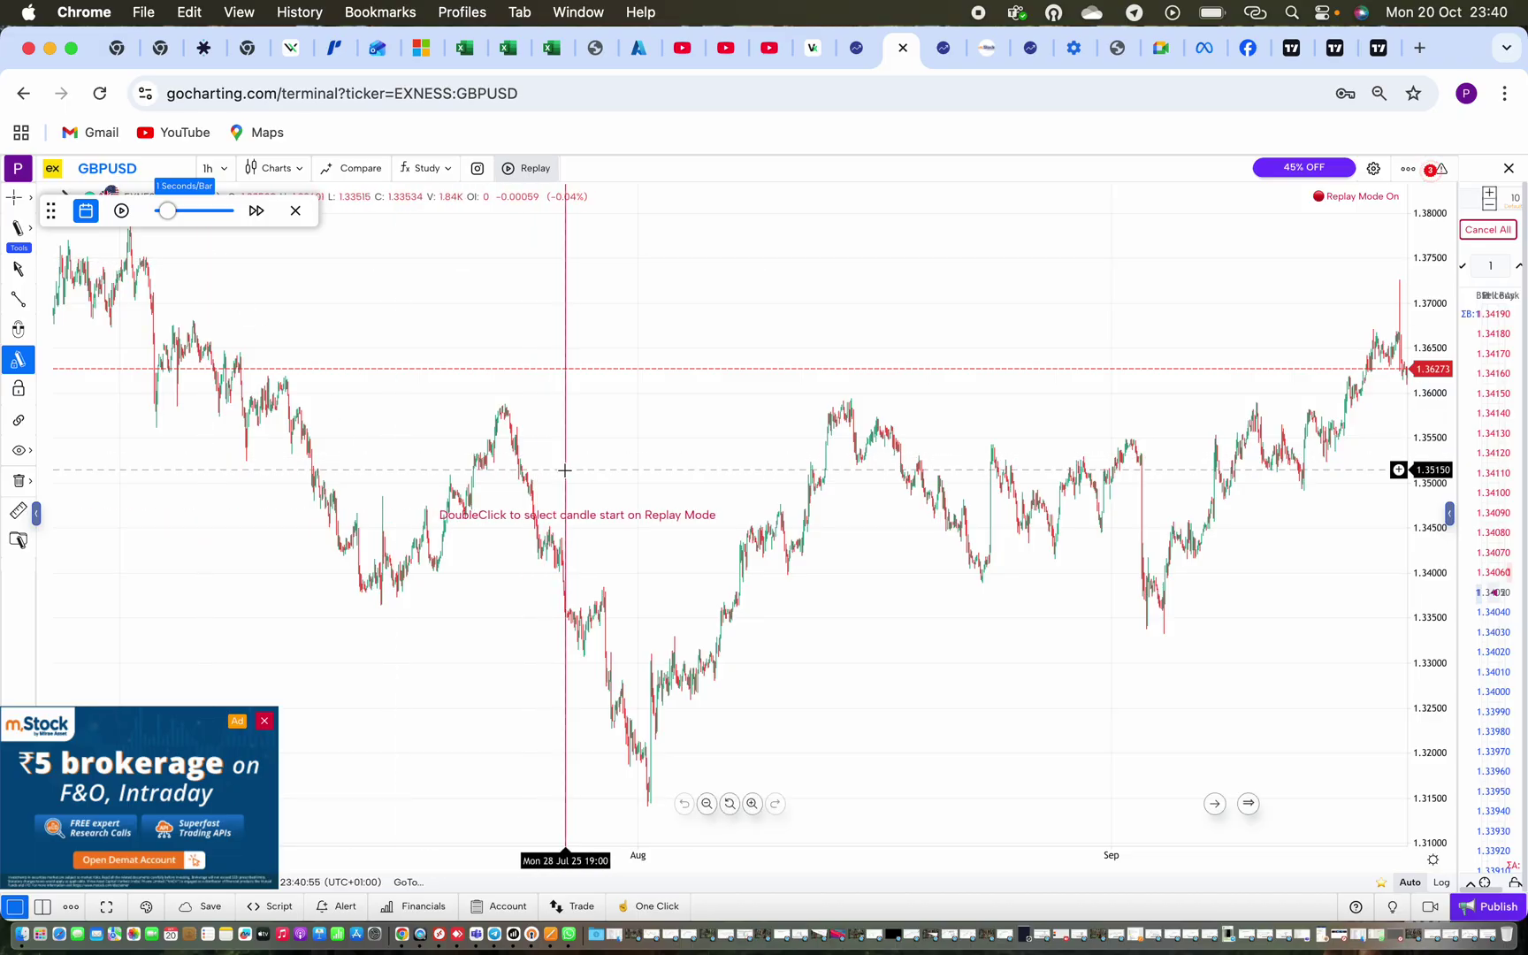
double_click(567, 471)
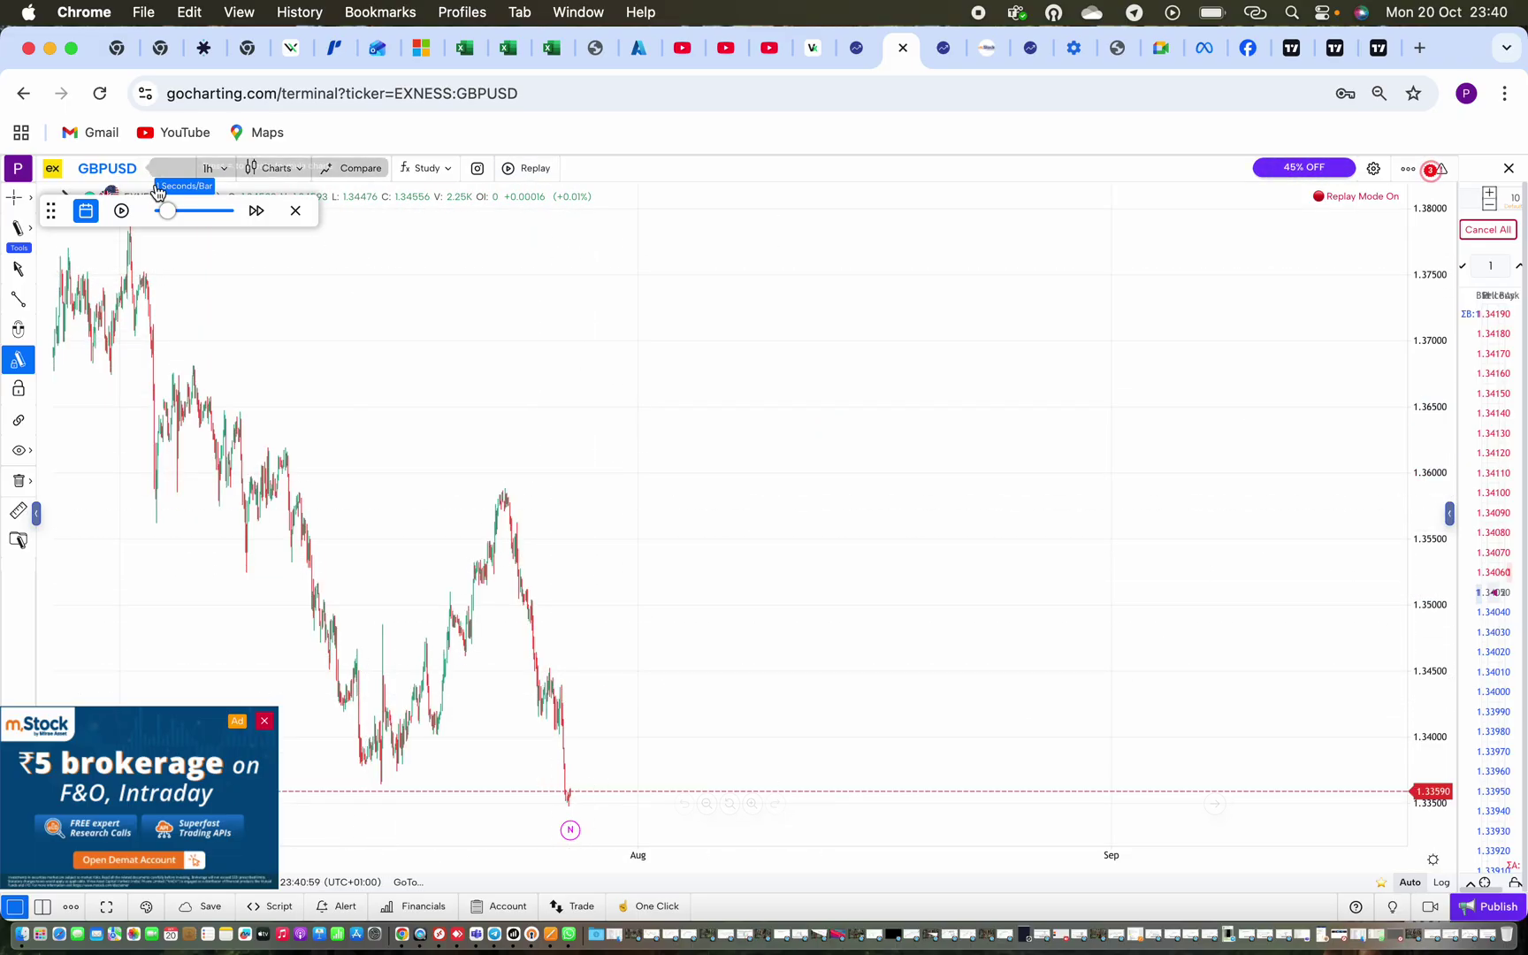
click(124, 213)
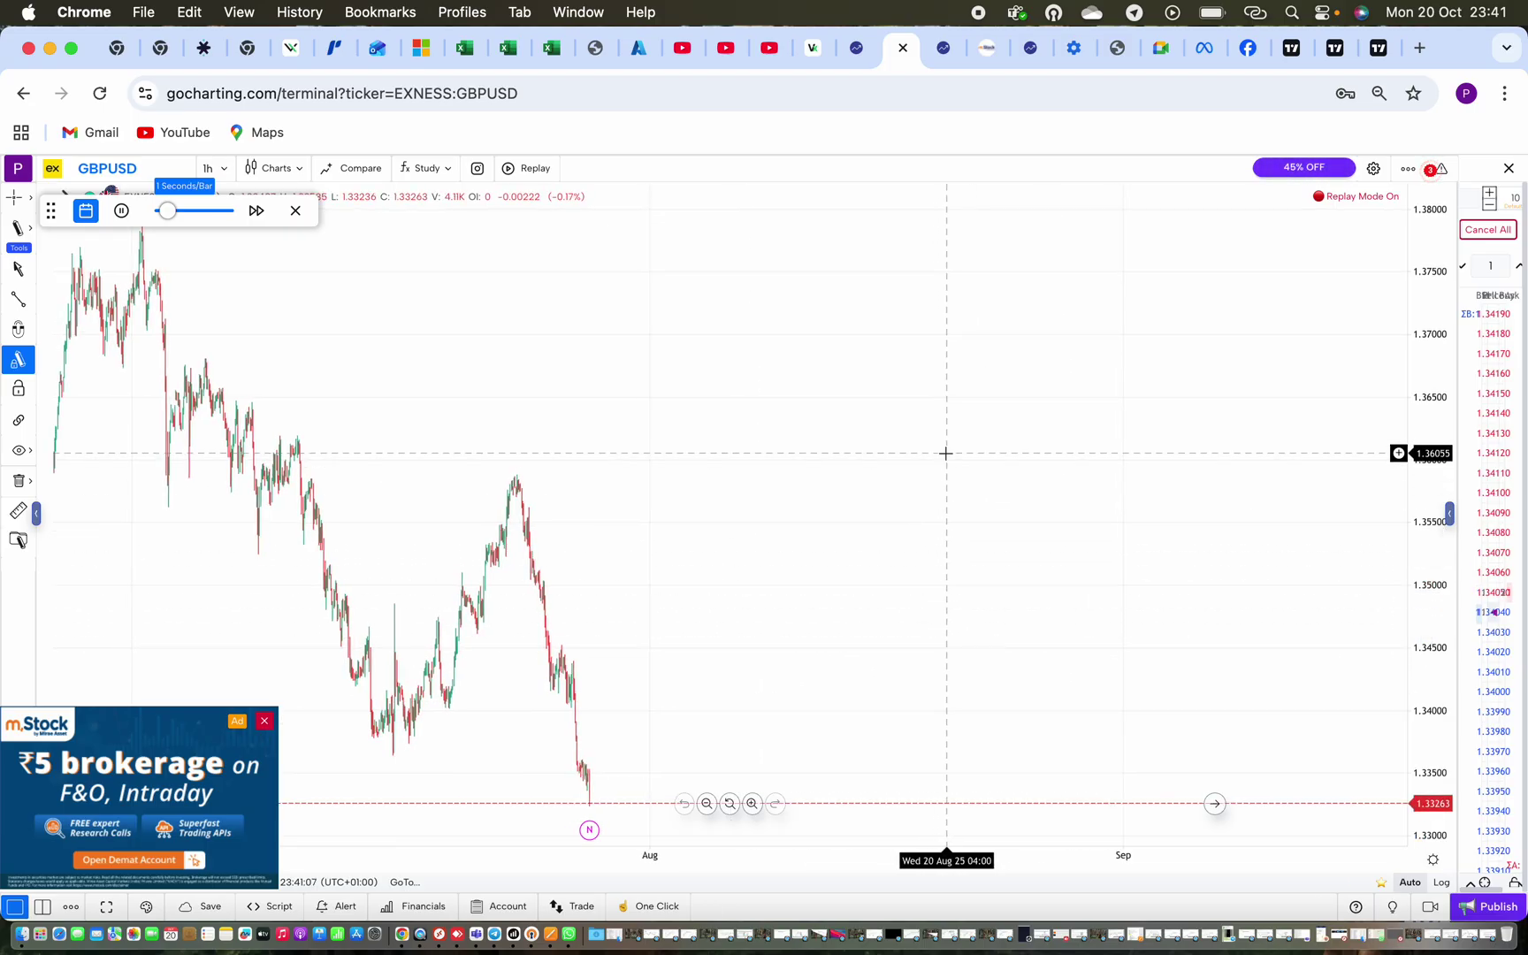
Try replay speeds of 0.1 and 1.6 seconds per bar and set the playback to 0.4 seconds per bar
drag(1416, 346, 1416, 381)
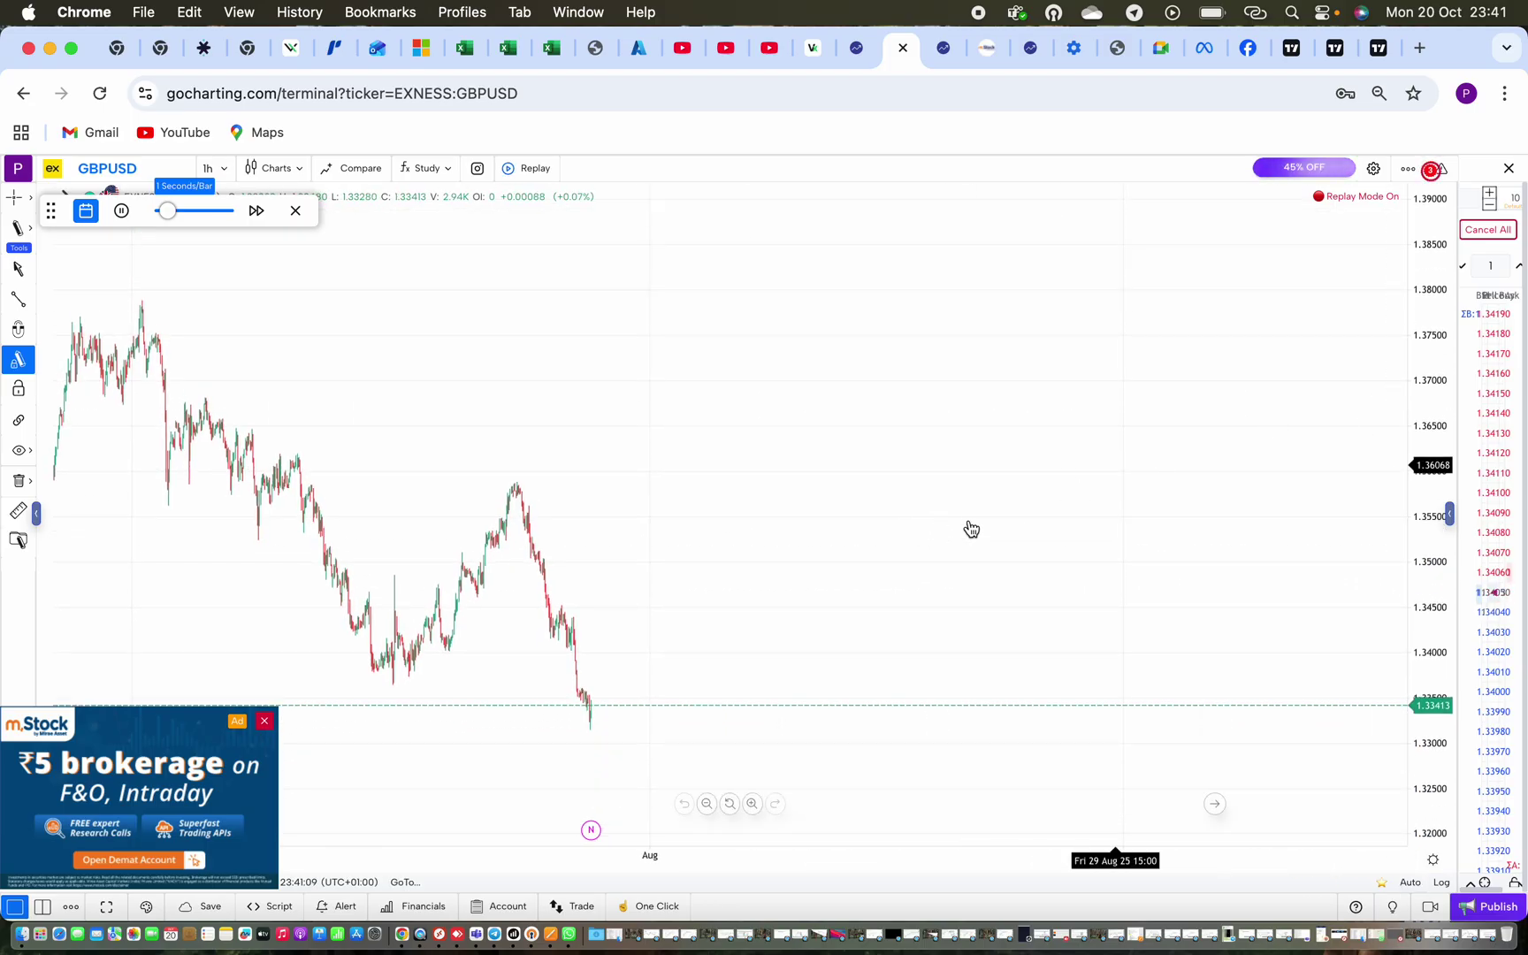
drag(867, 562, 881, 446)
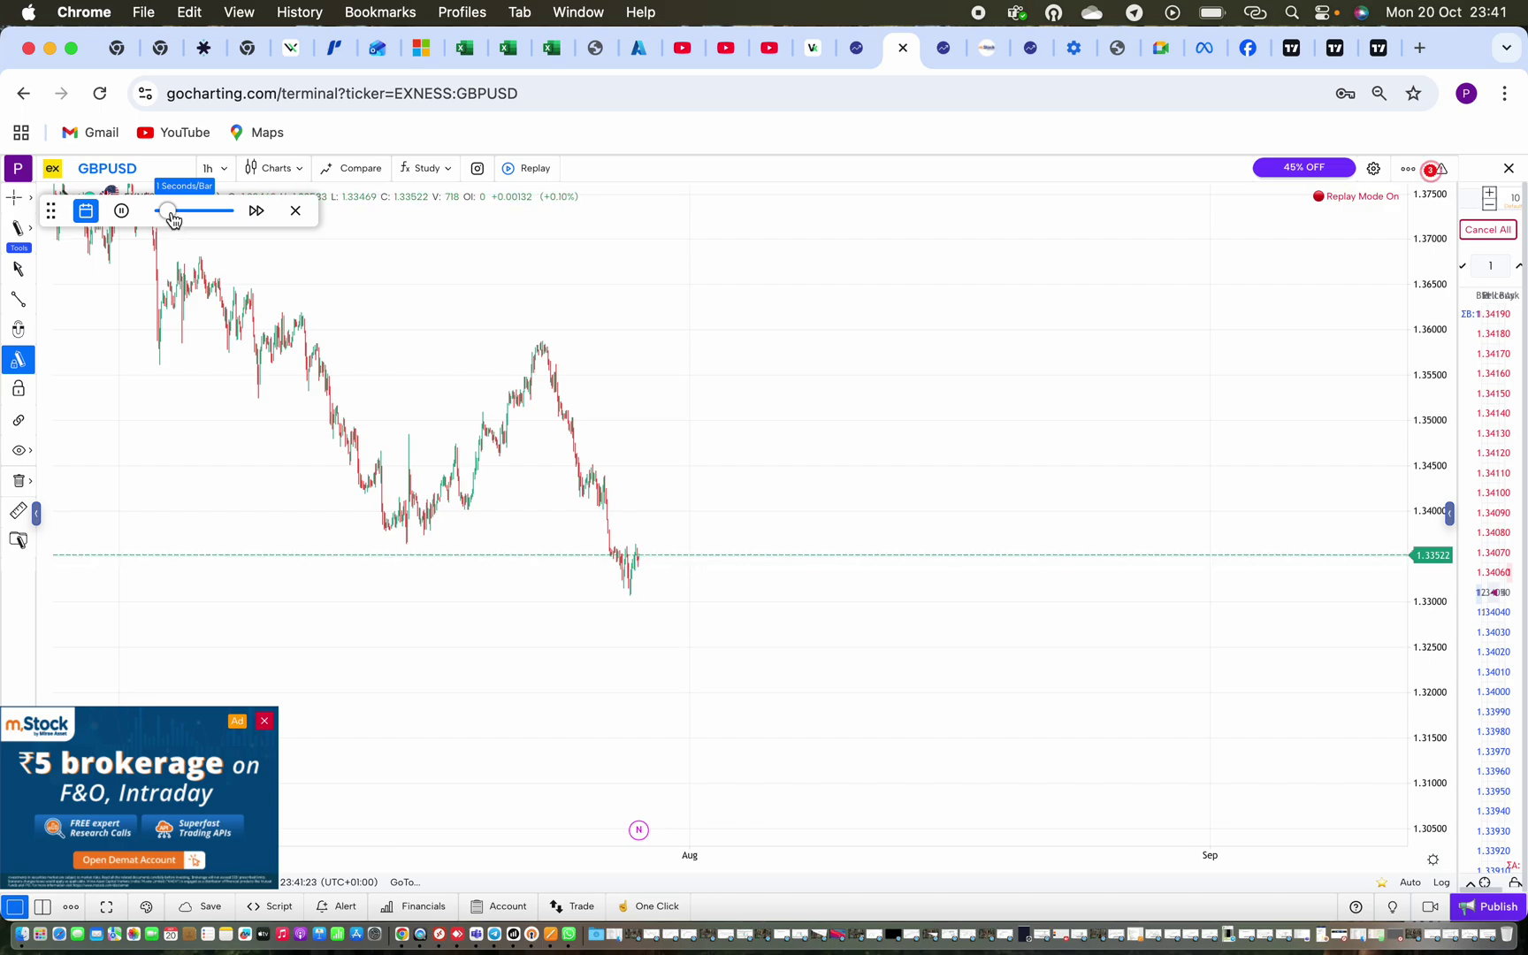
drag(181, 221, 184, 222)
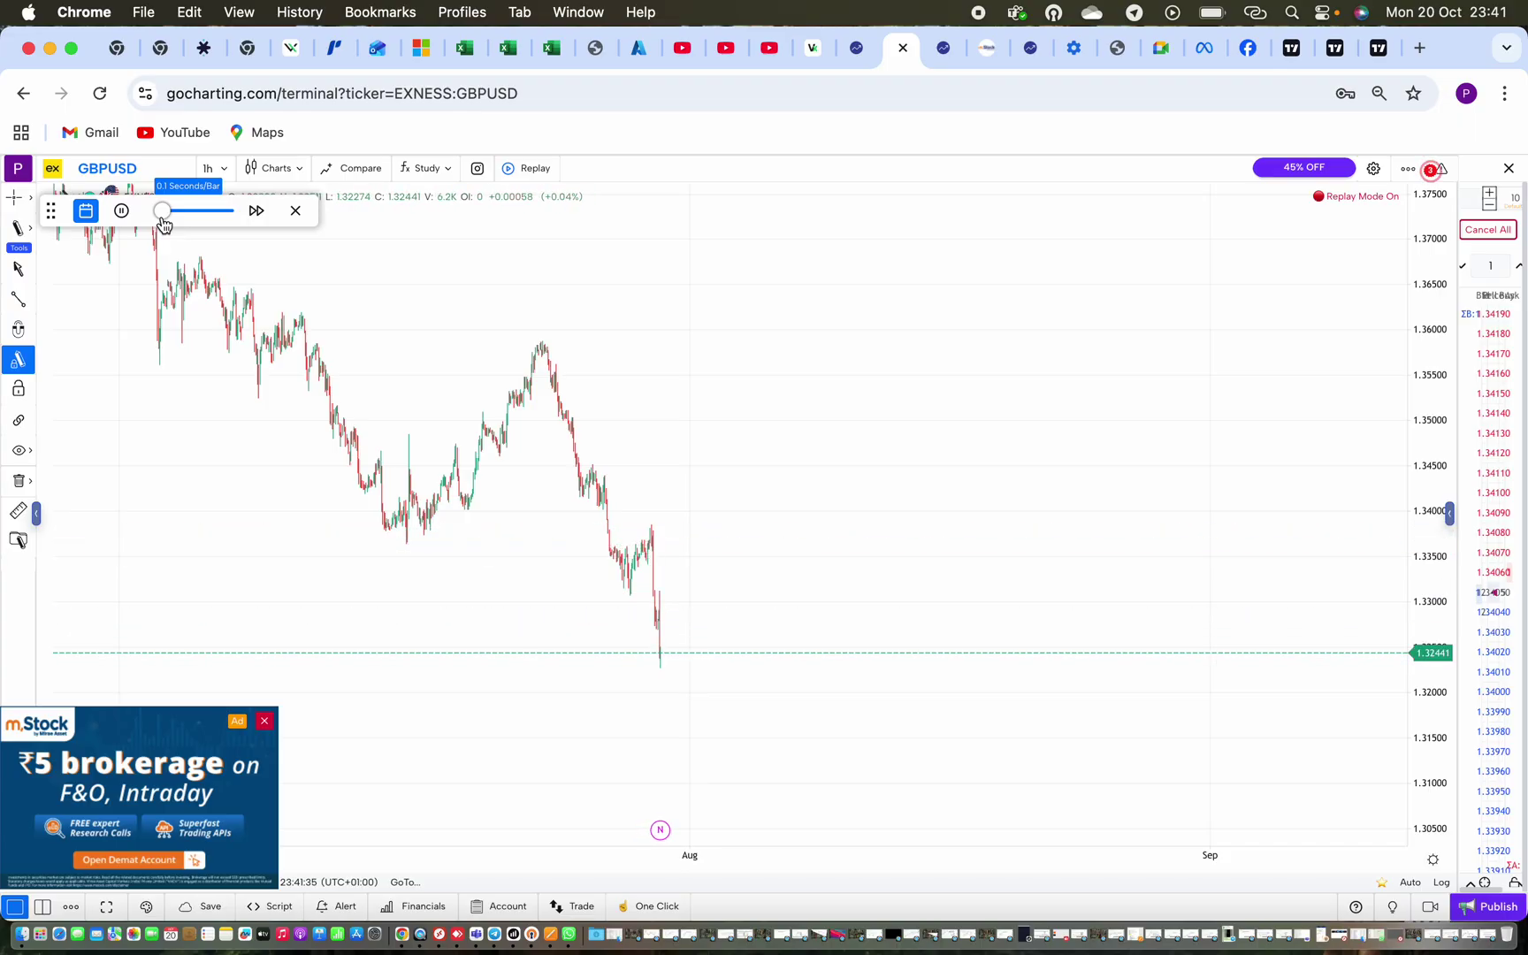
drag(161, 212, 172, 213)
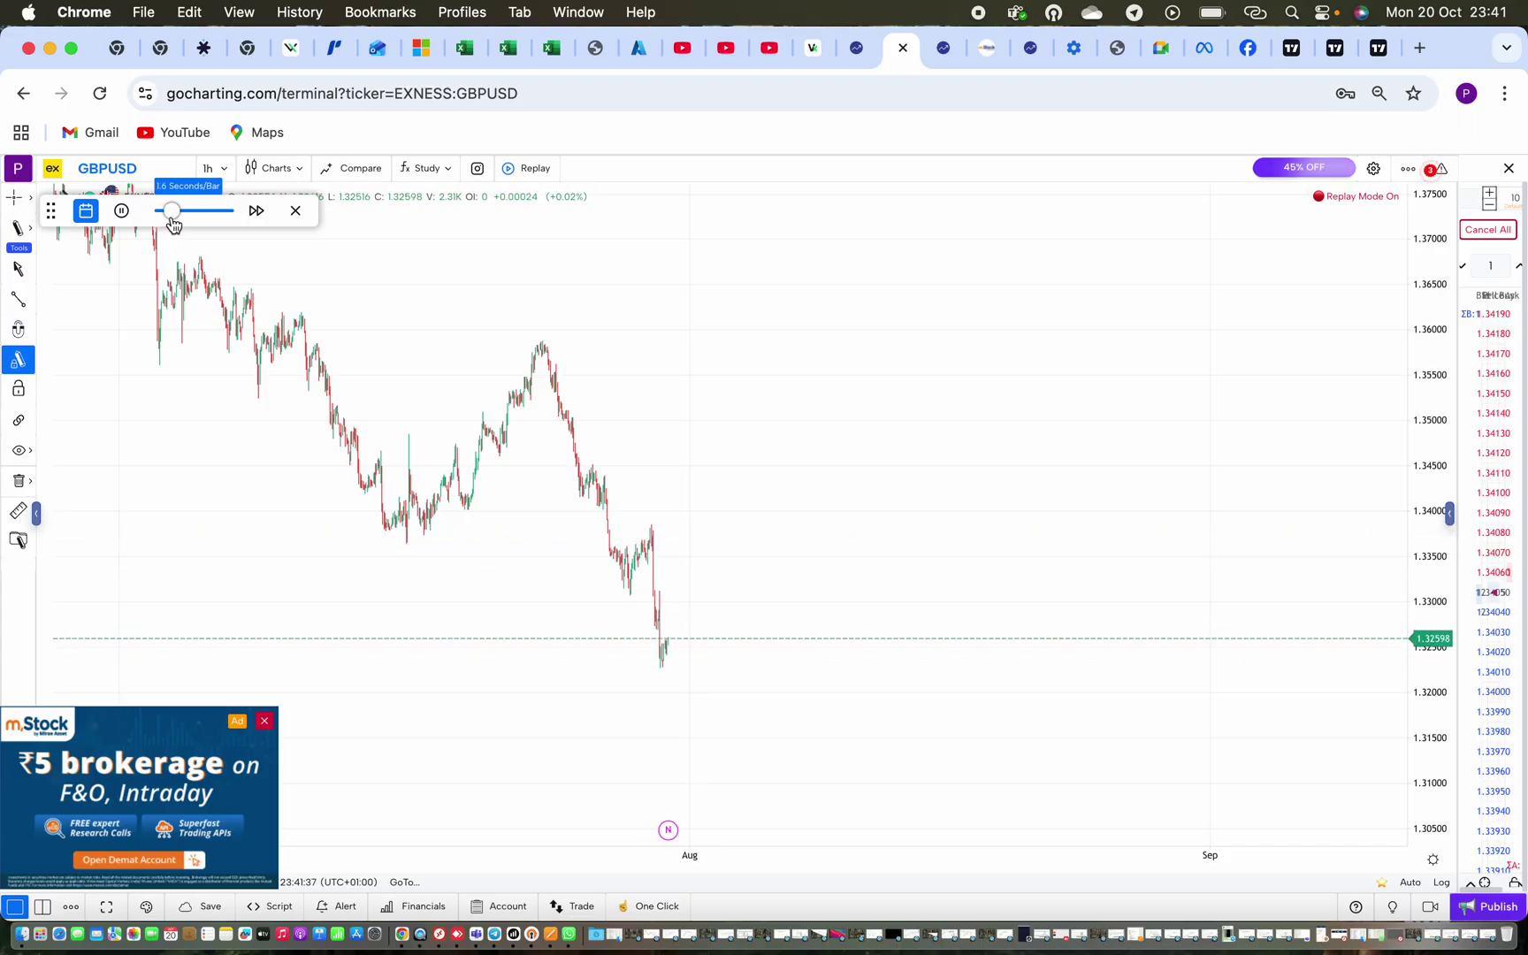
drag(169, 222, 168, 222)
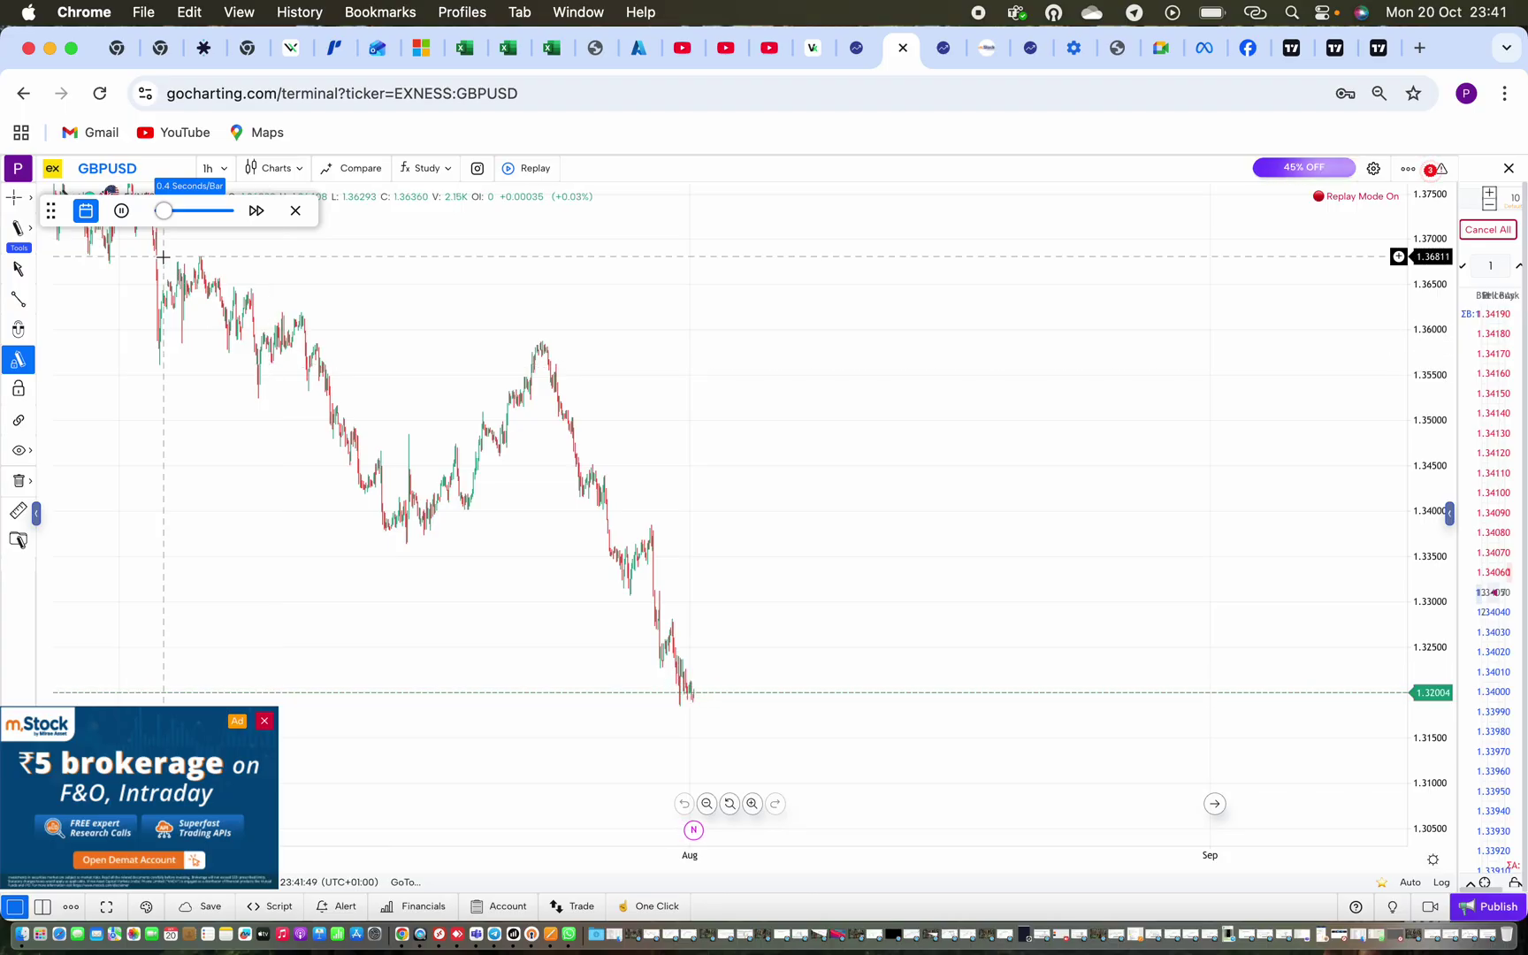
Review the available Lines & Measures drawing tools and pause the replay
click(19, 228)
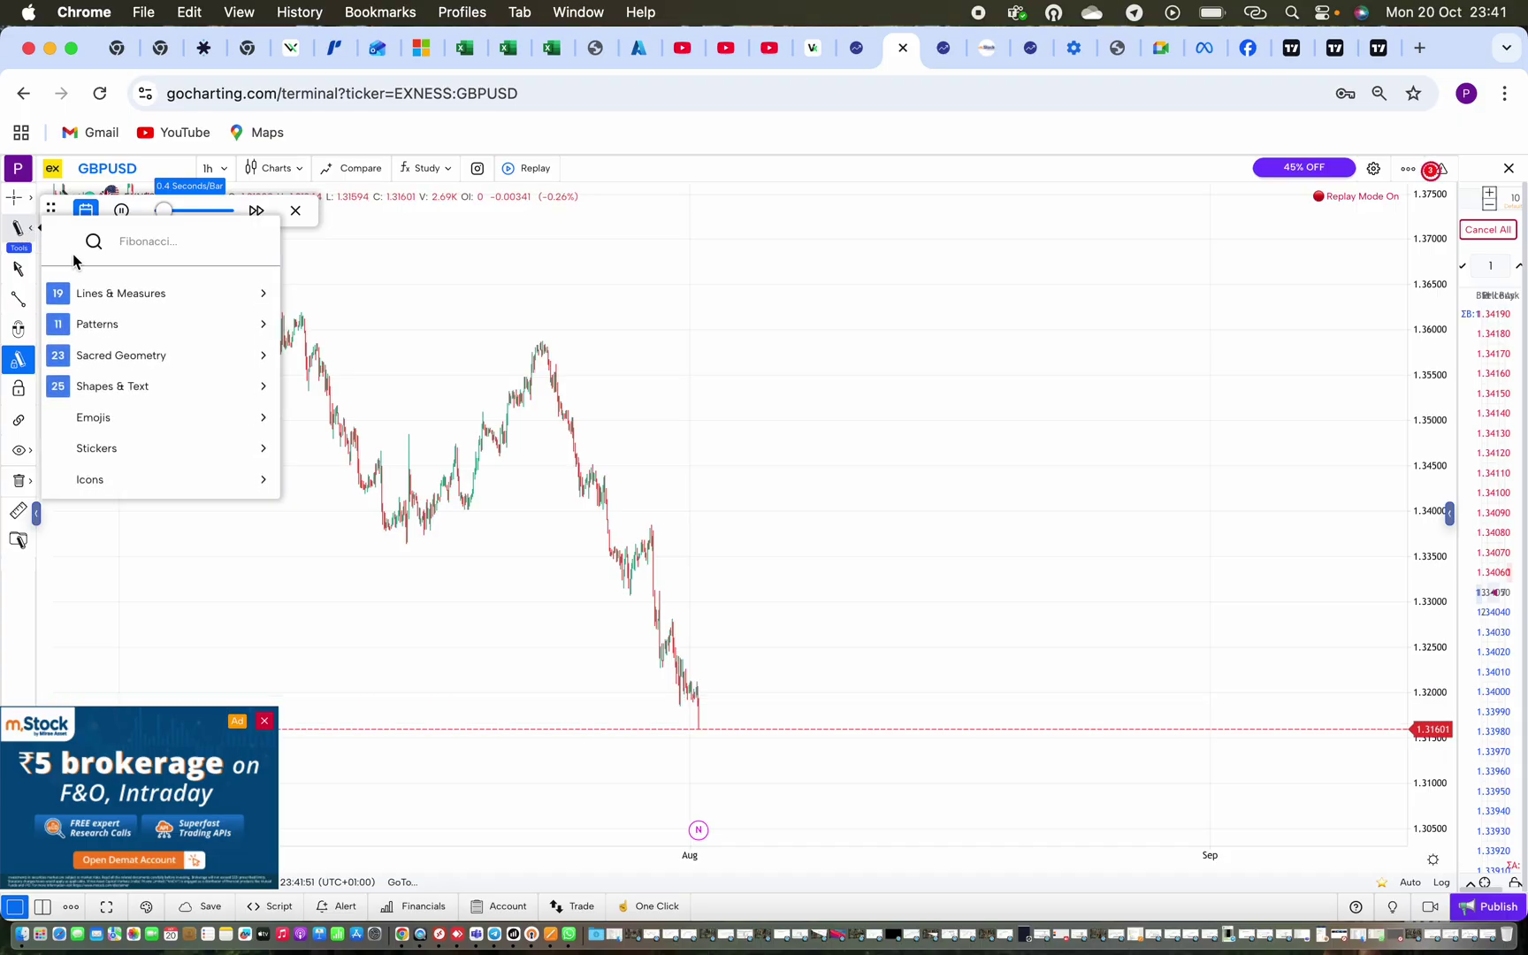
click(105, 296)
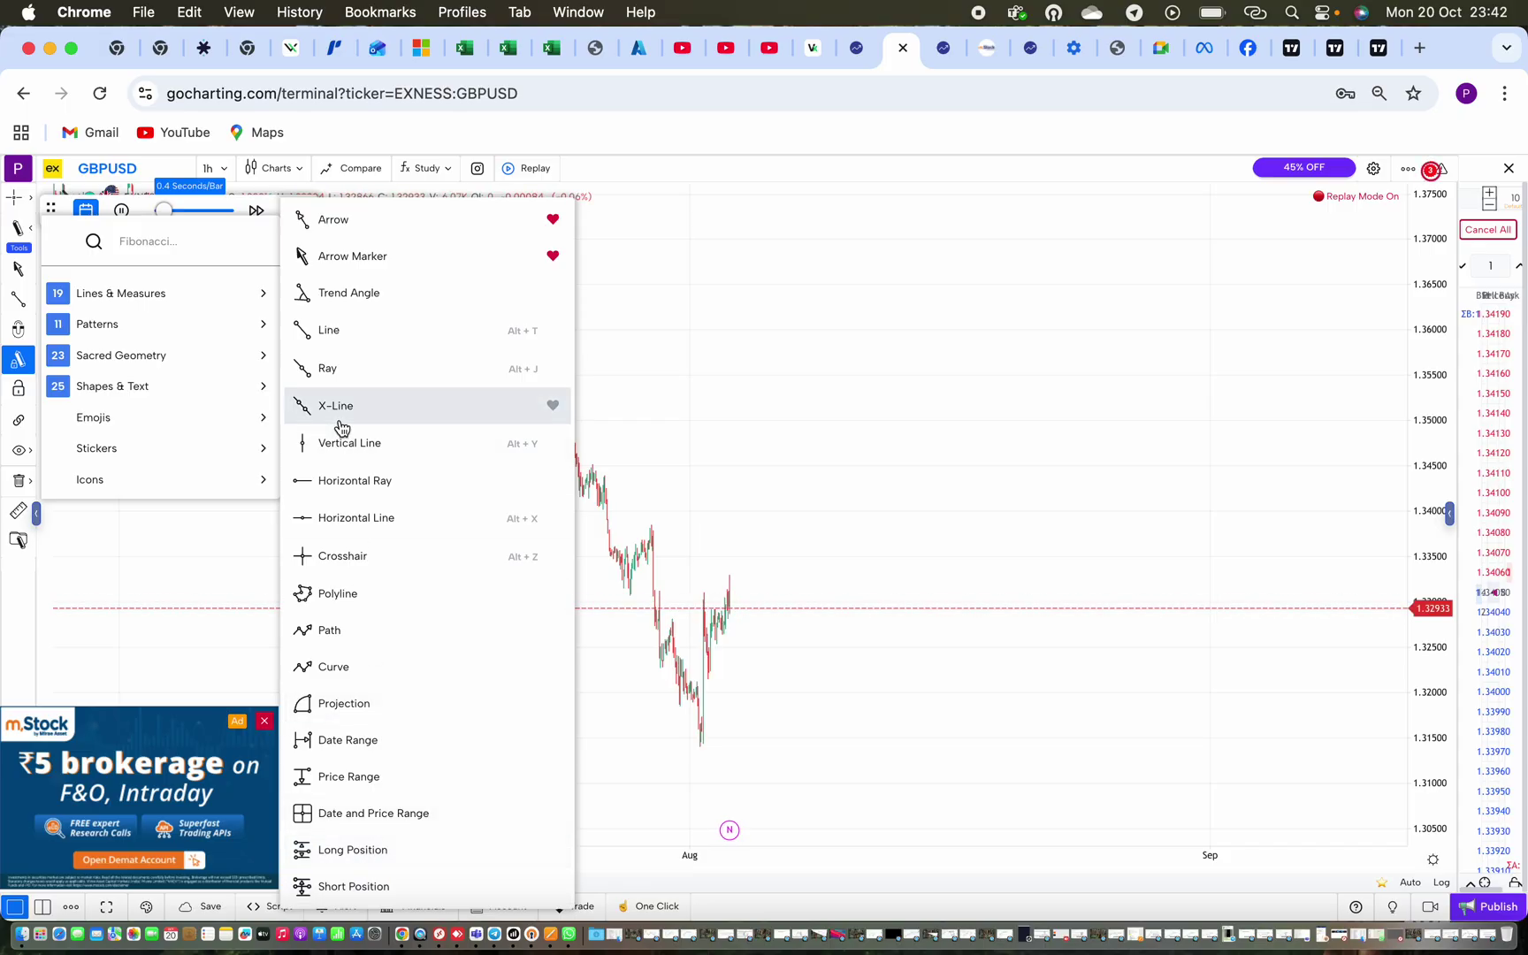
click(682, 412)
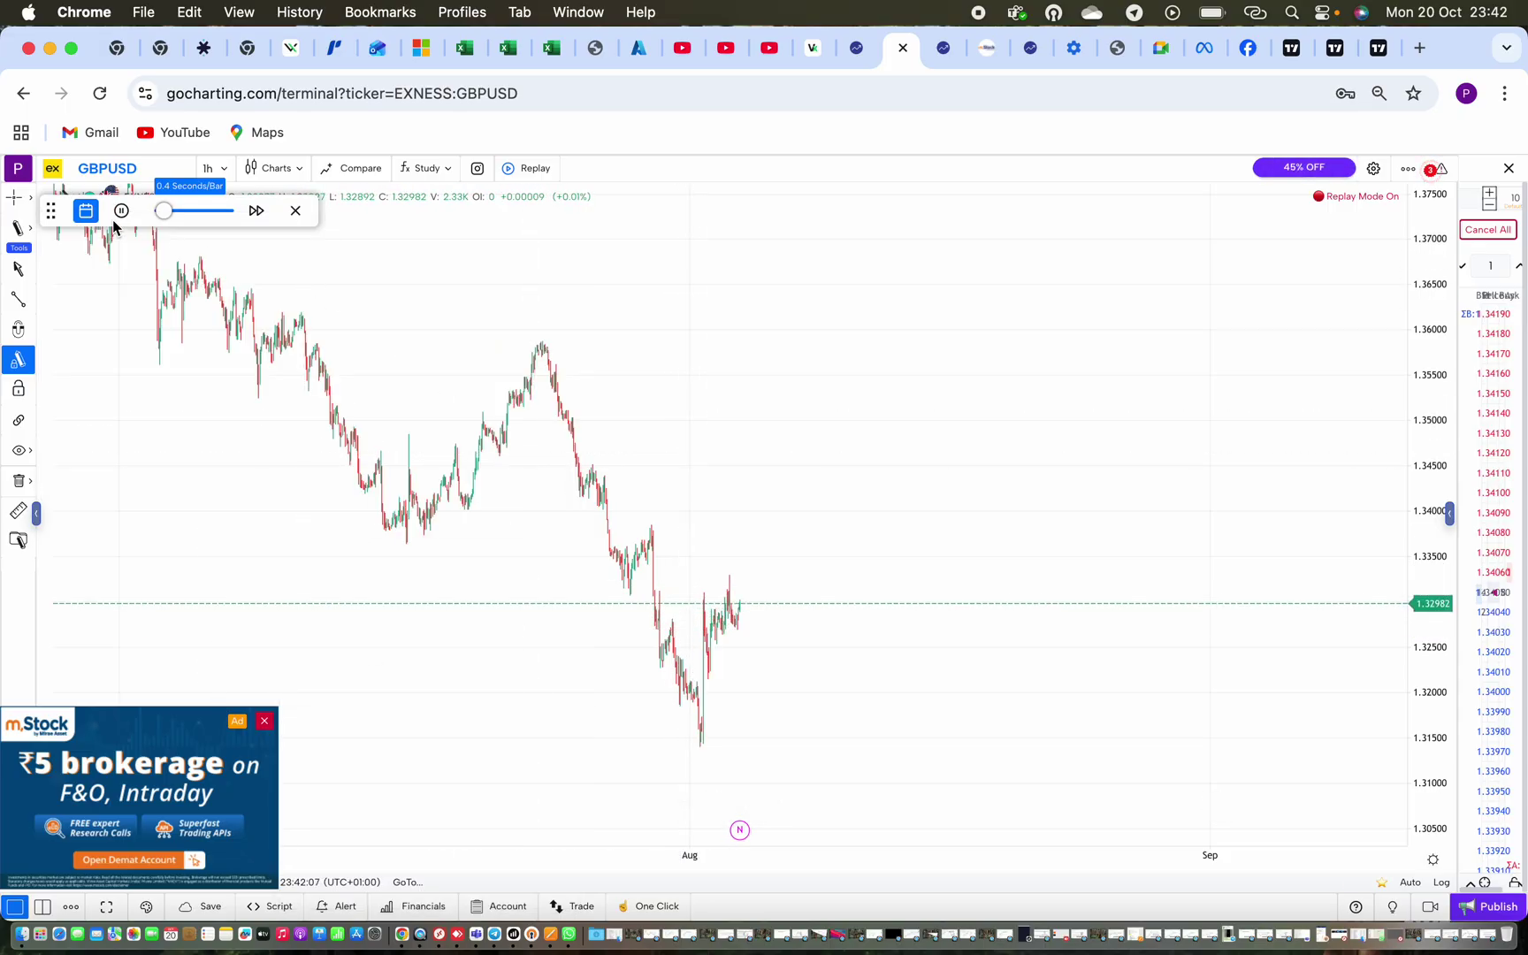
click(122, 214)
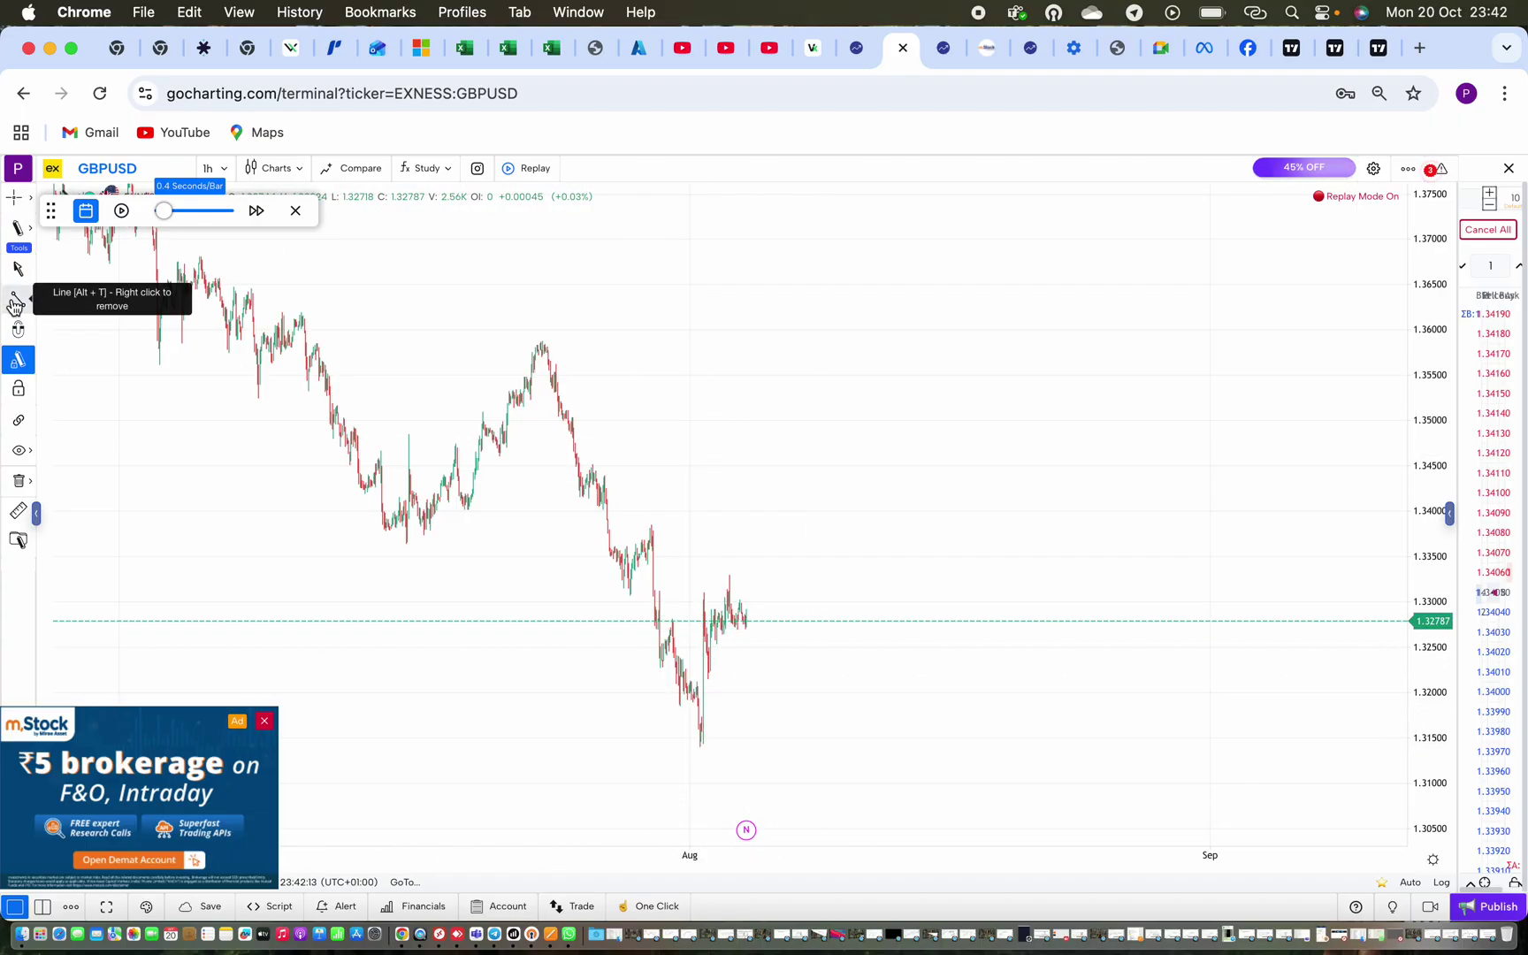
Review the drawing tools offered under Patterns and Sacred Geometry
click(19, 239)
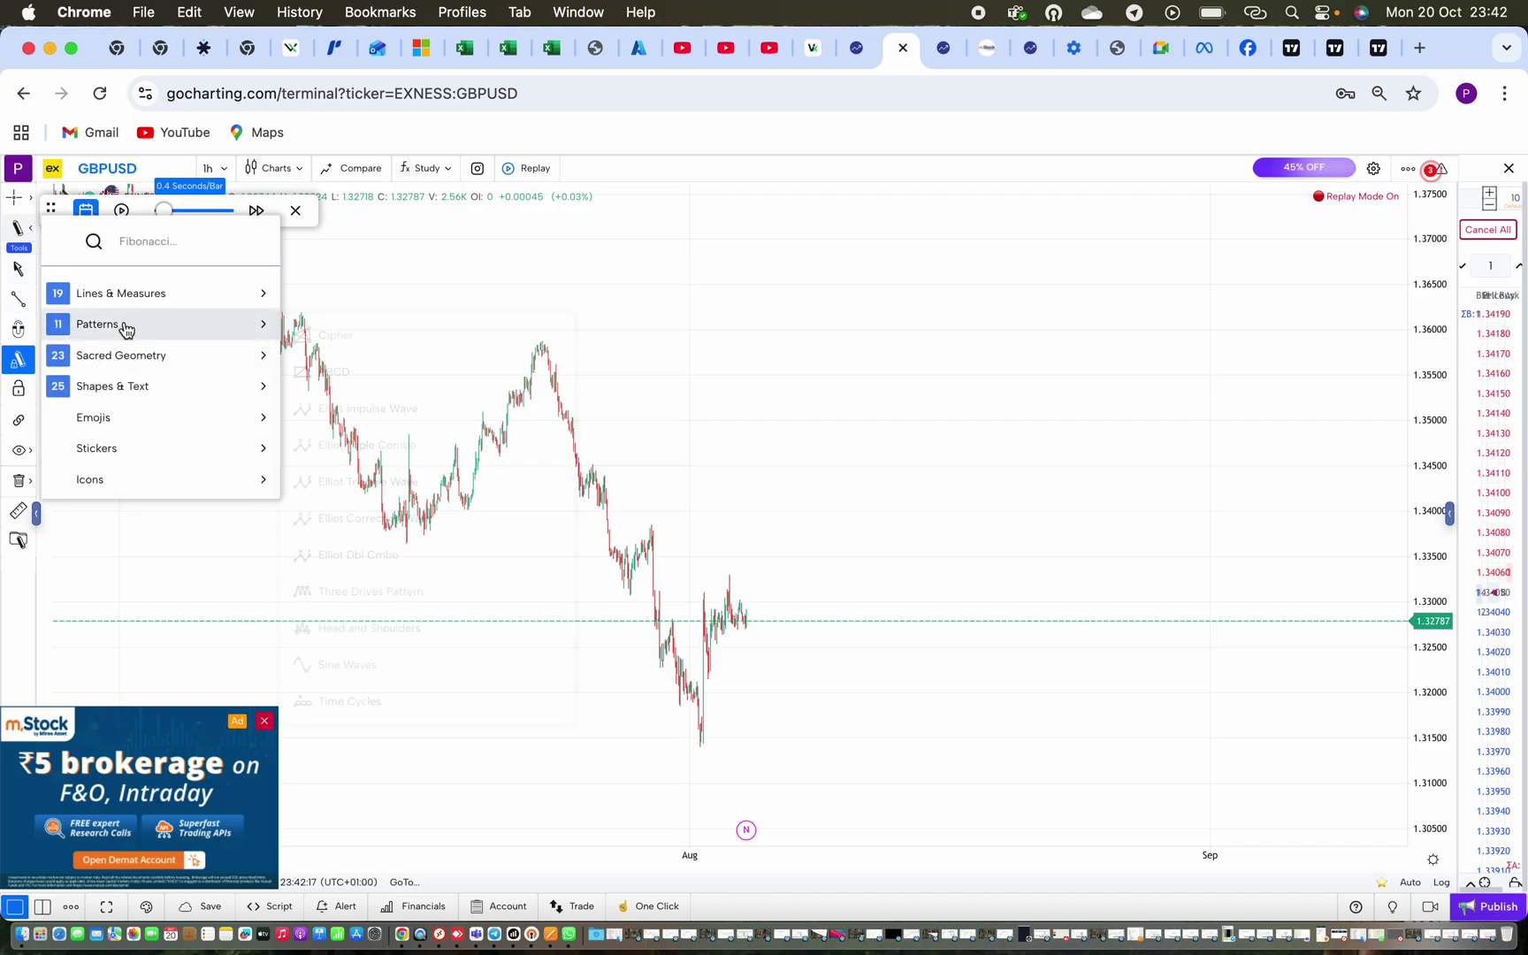
click(124, 324)
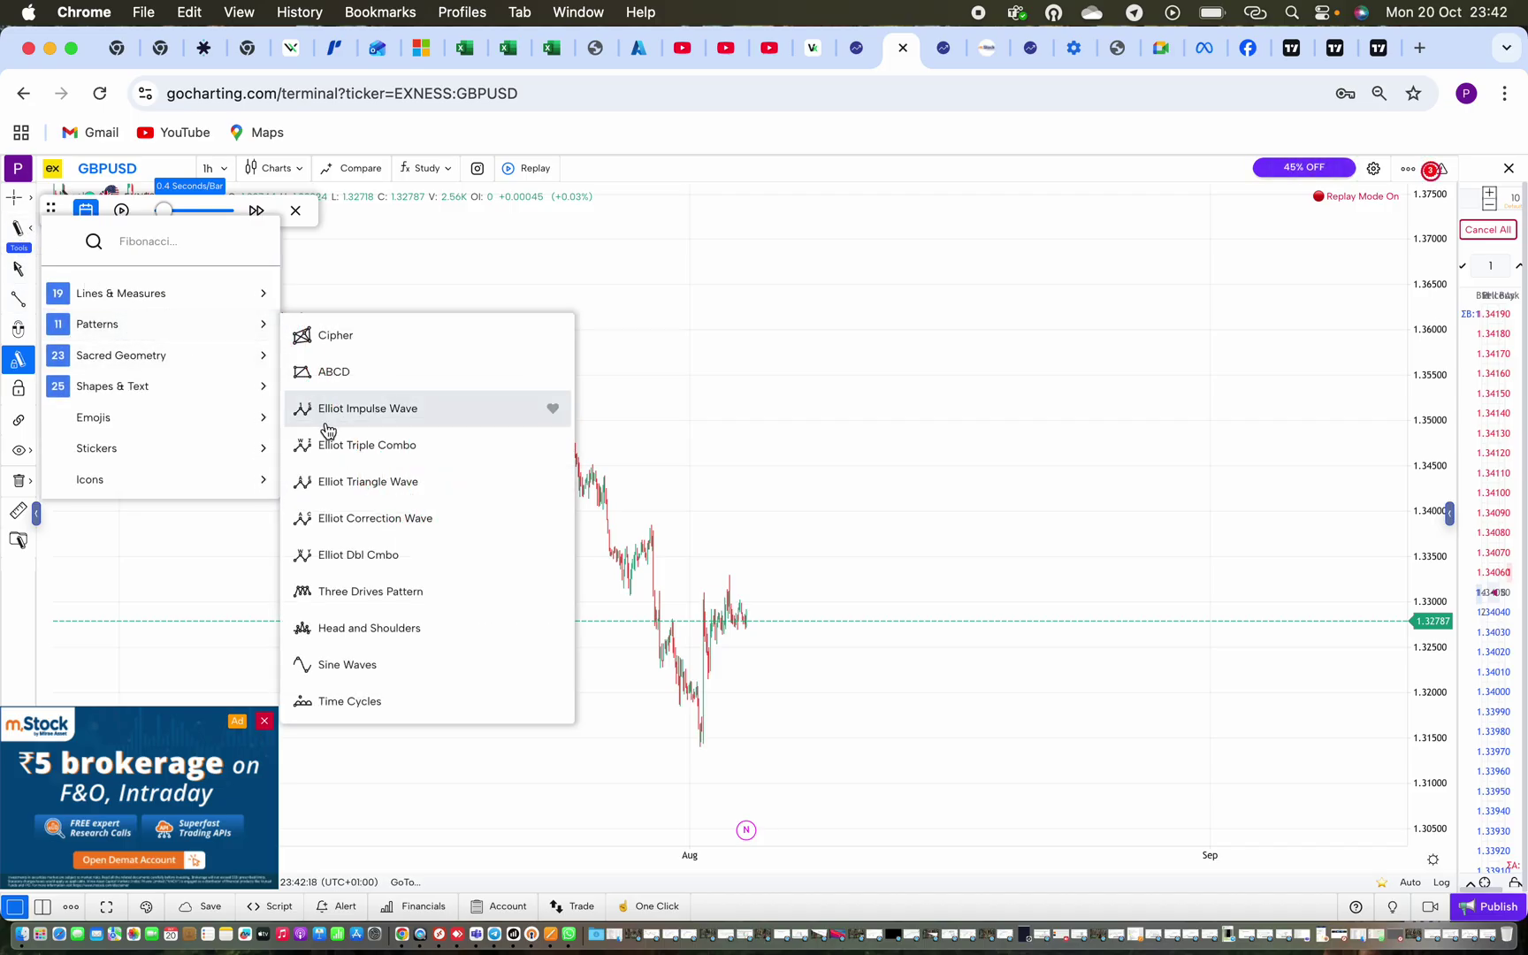
click(133, 359)
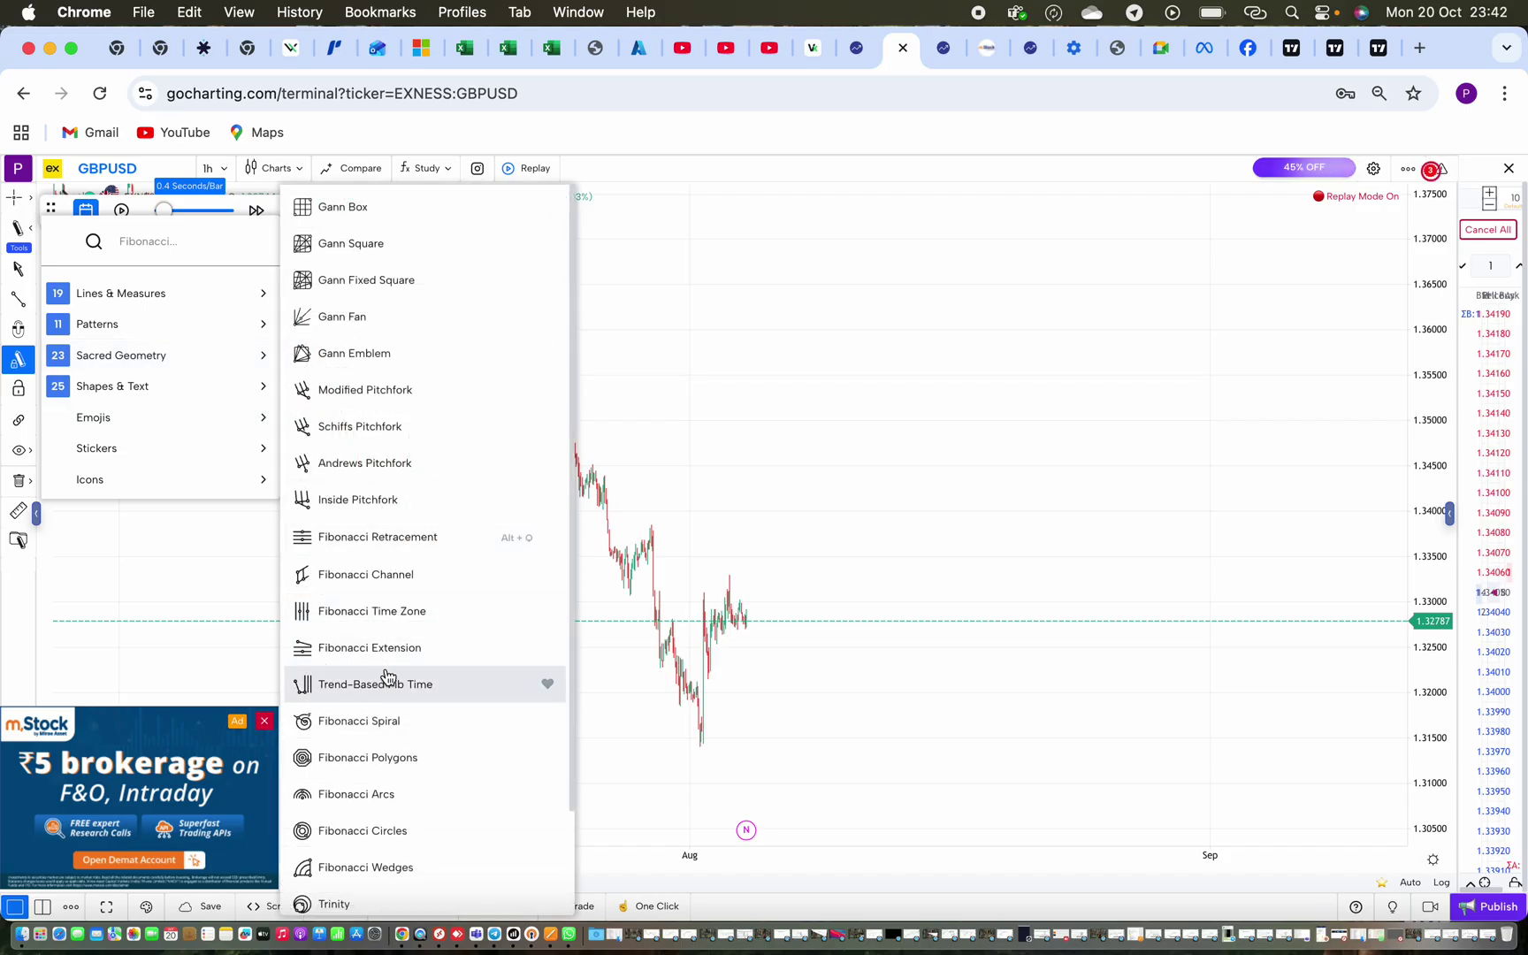
scroll(387, 677, down, 3)
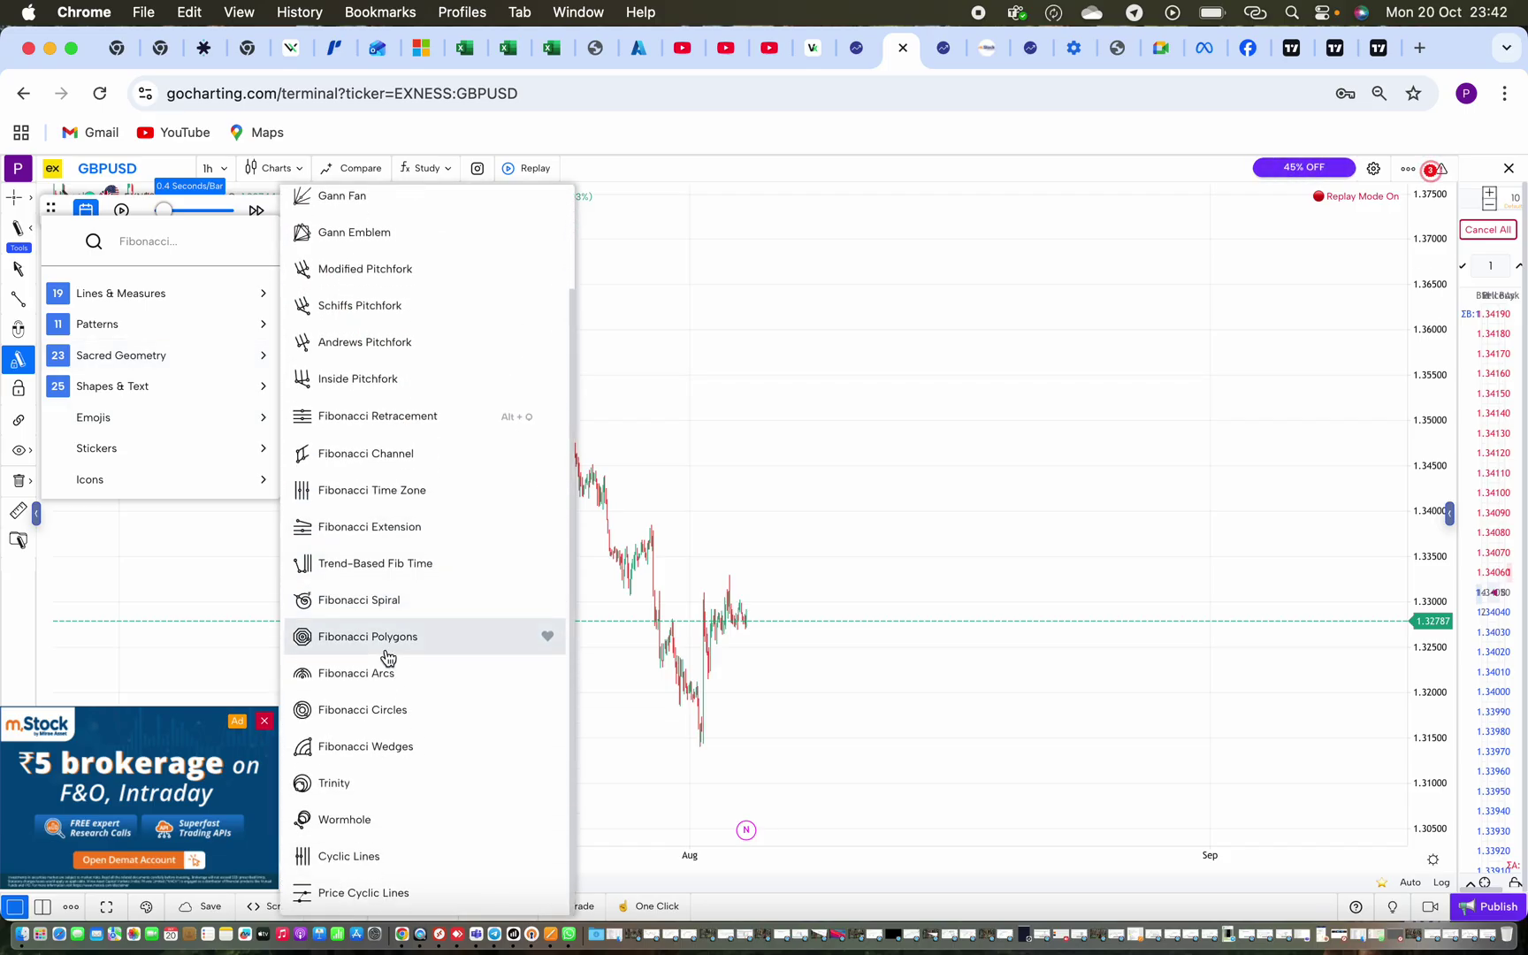
scroll(386, 658, up, 3)
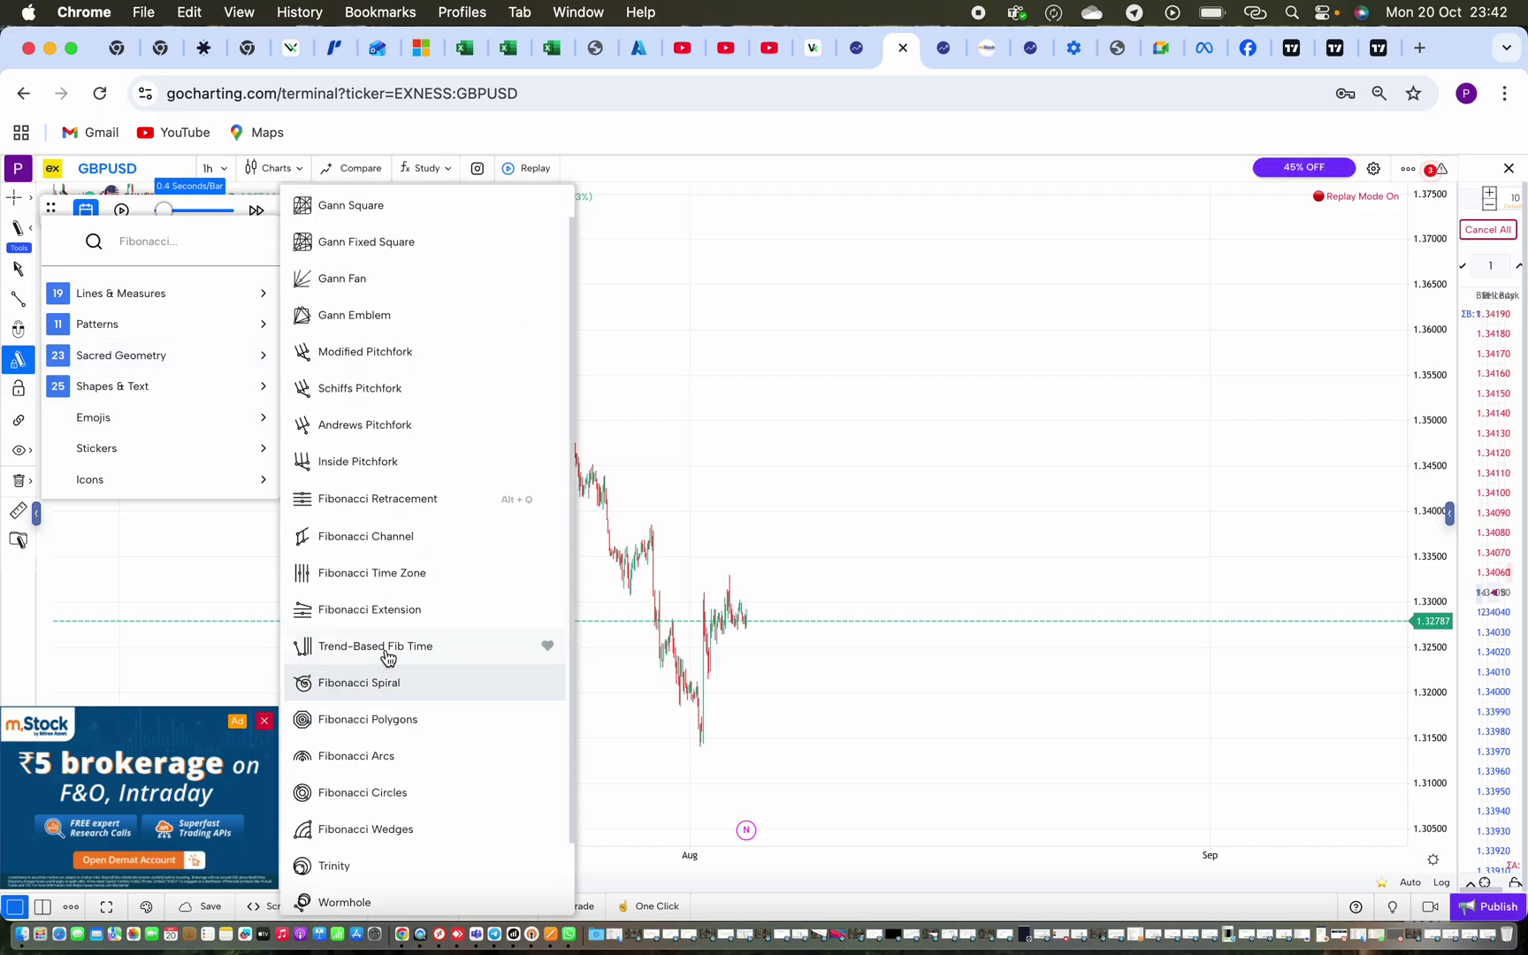
Draw a flat Rectangle as a level under the early-August low at about 1.3138, from 28 July to 22 August 2025
click(160, 387)
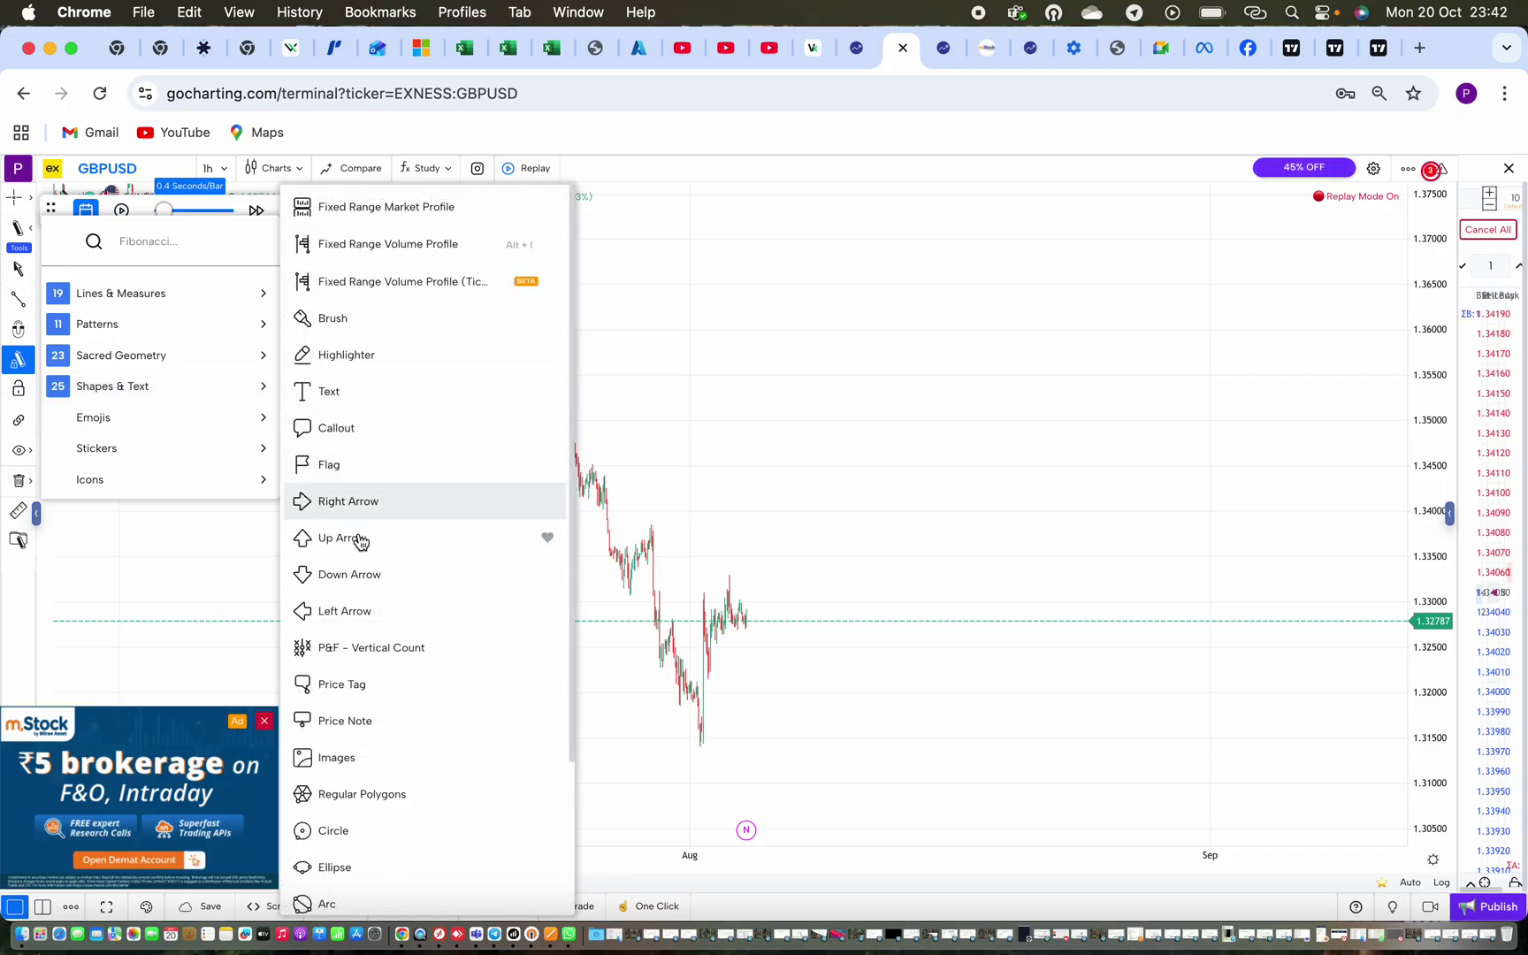
scroll(369, 648, down, 5)
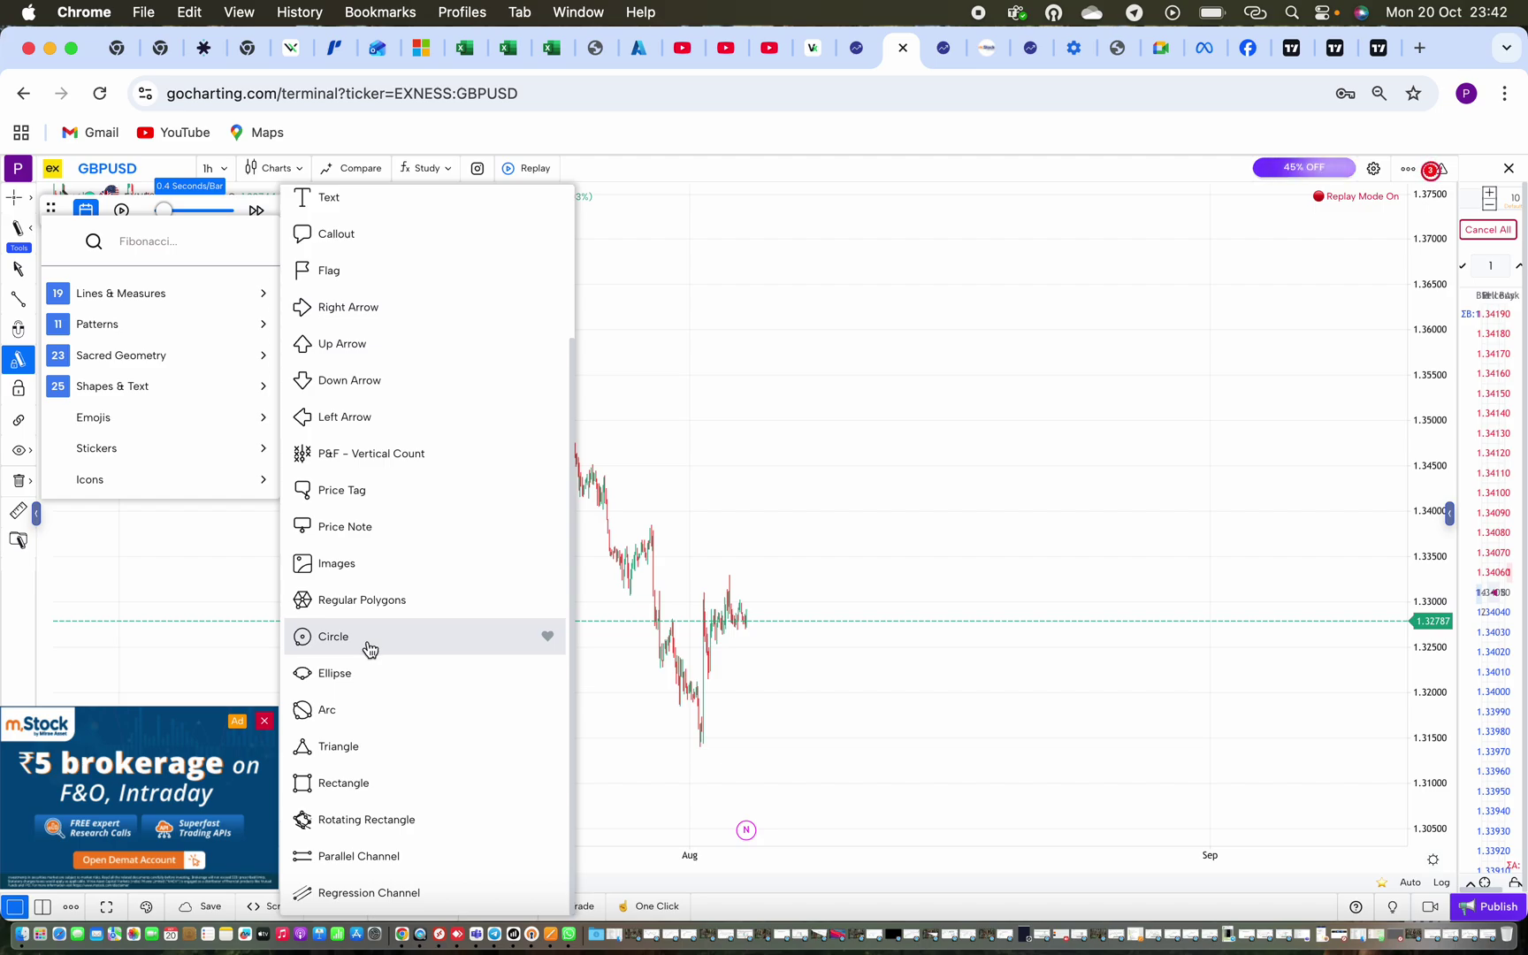
click(309, 783)
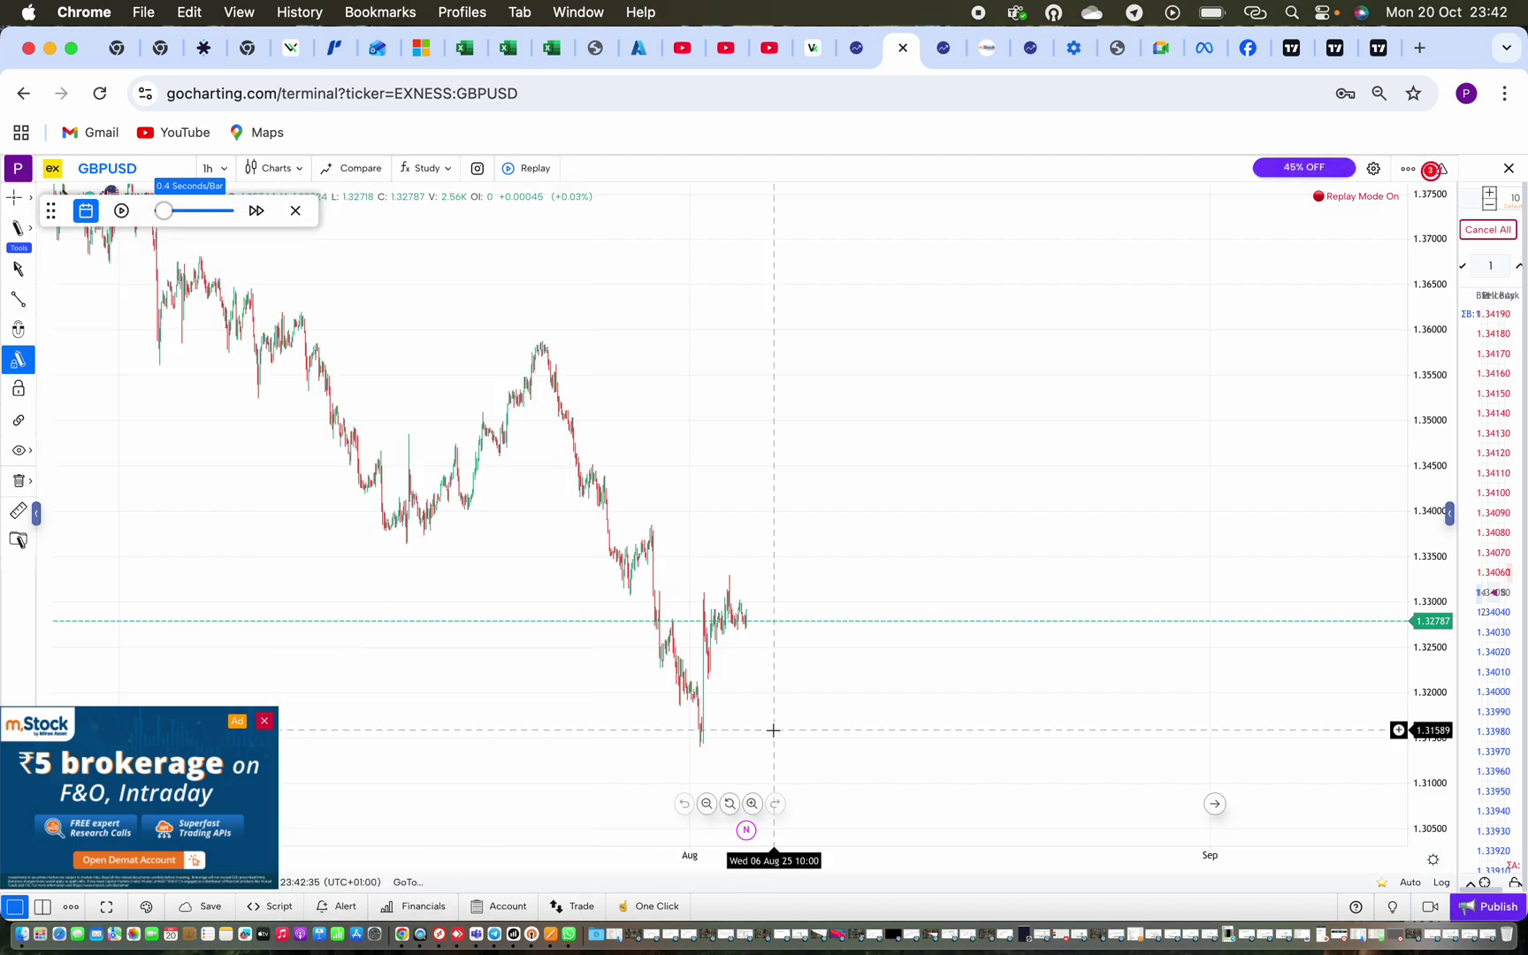
click(614, 748)
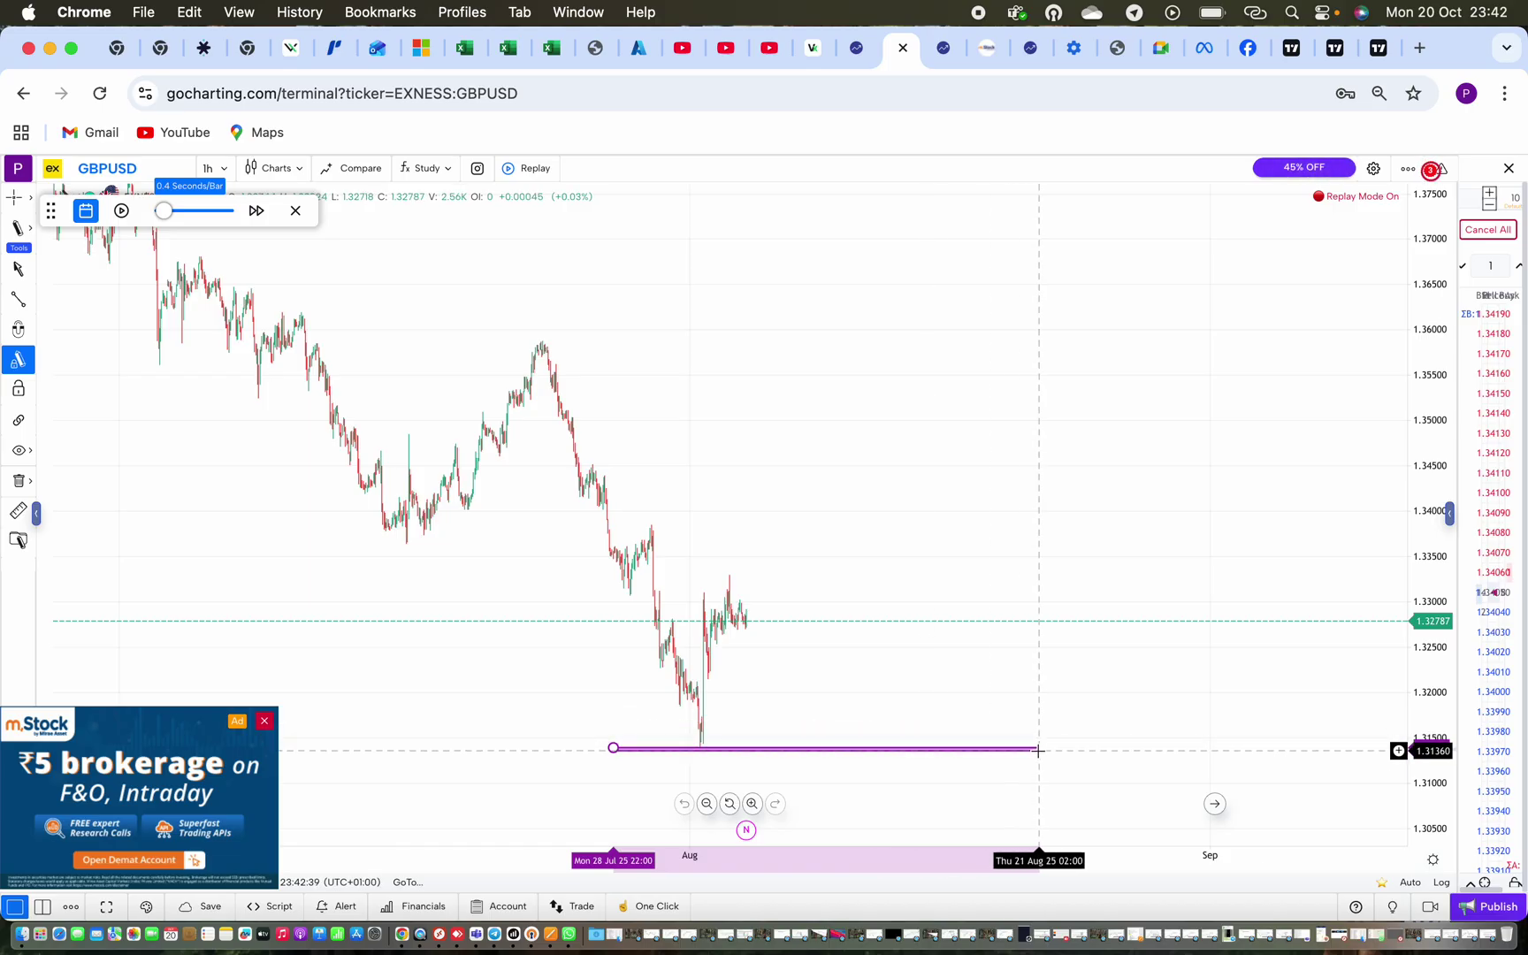
click(1062, 749)
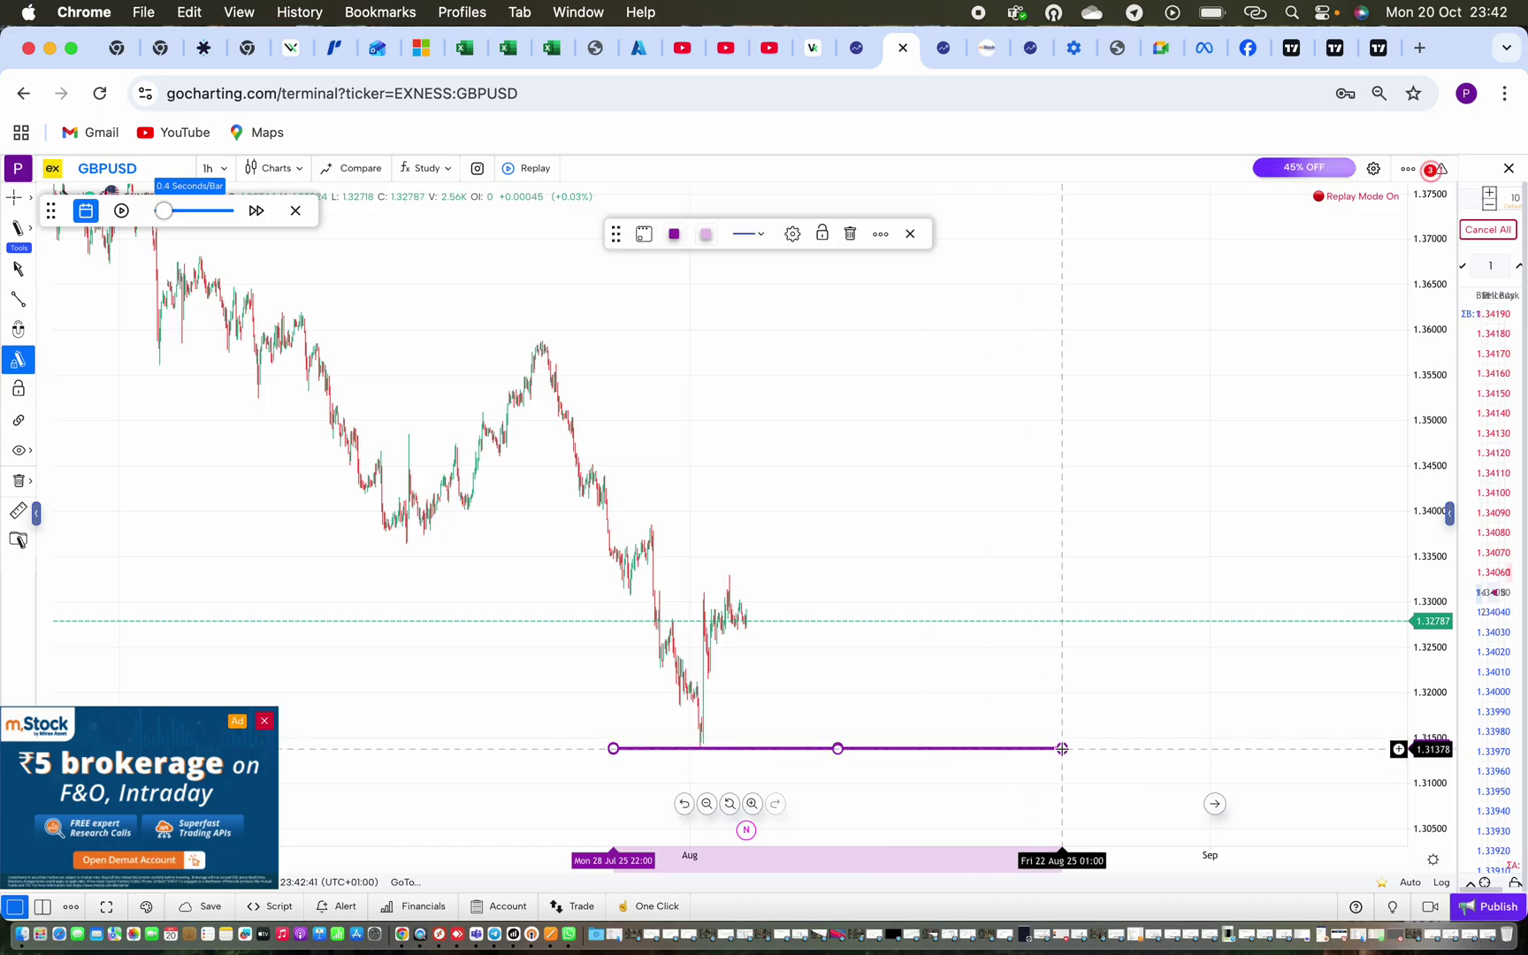
Draw a flat rectangle at about 1.3307 from 30 July to 15 August, and a rectangle zone from about 1.3216 to 1.3184 starting 1 August
click(647, 594)
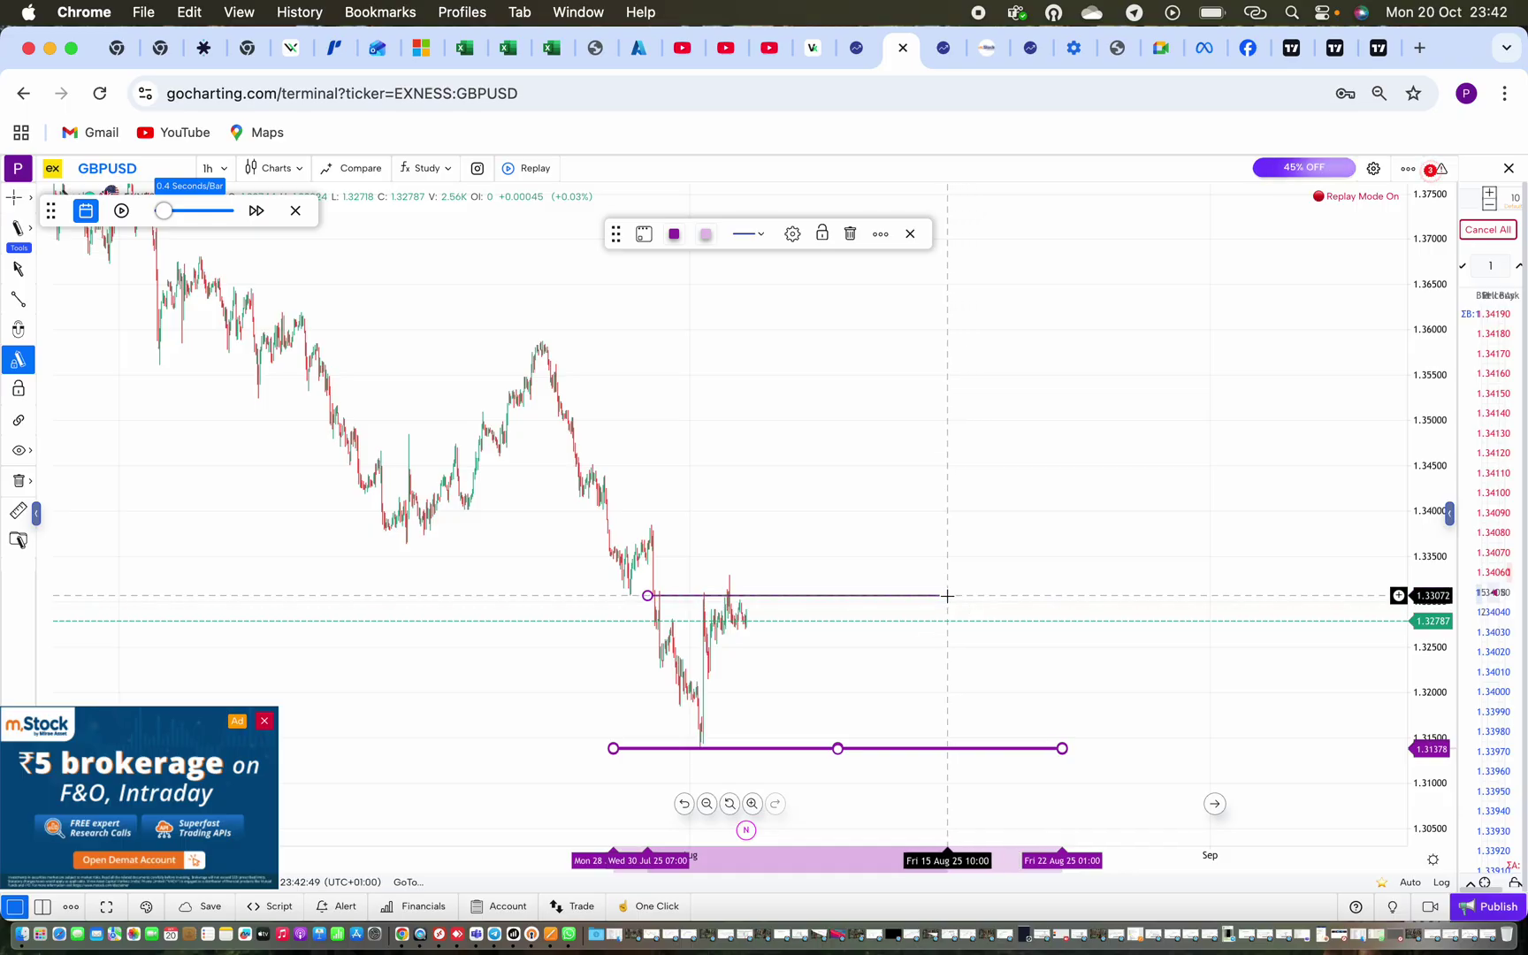
click(947, 595)
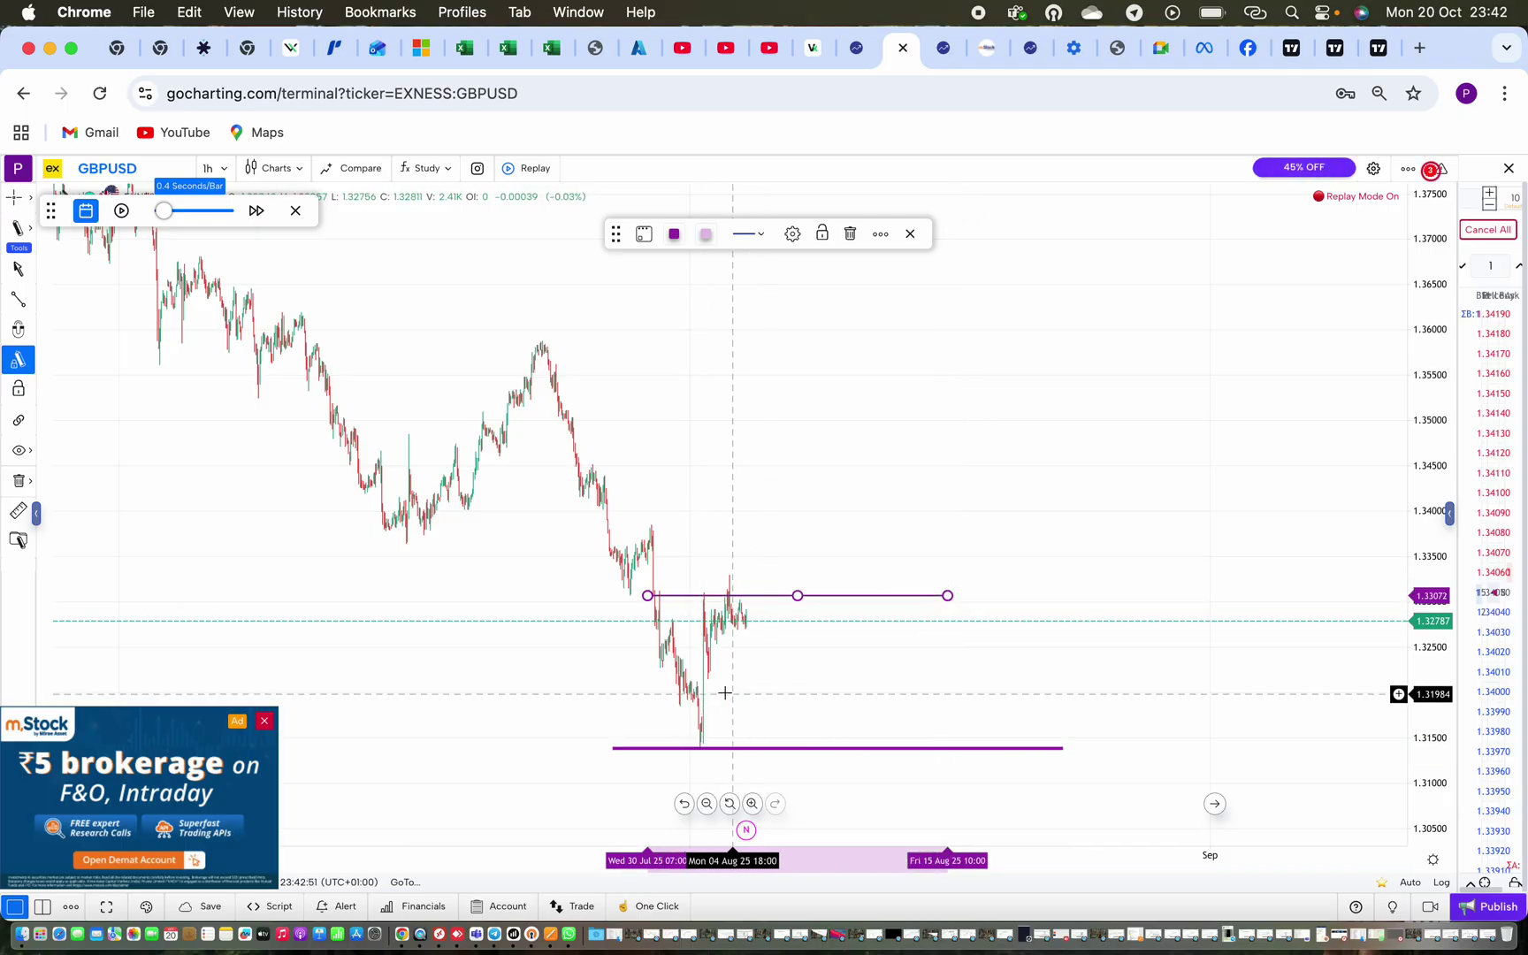
click(700, 678)
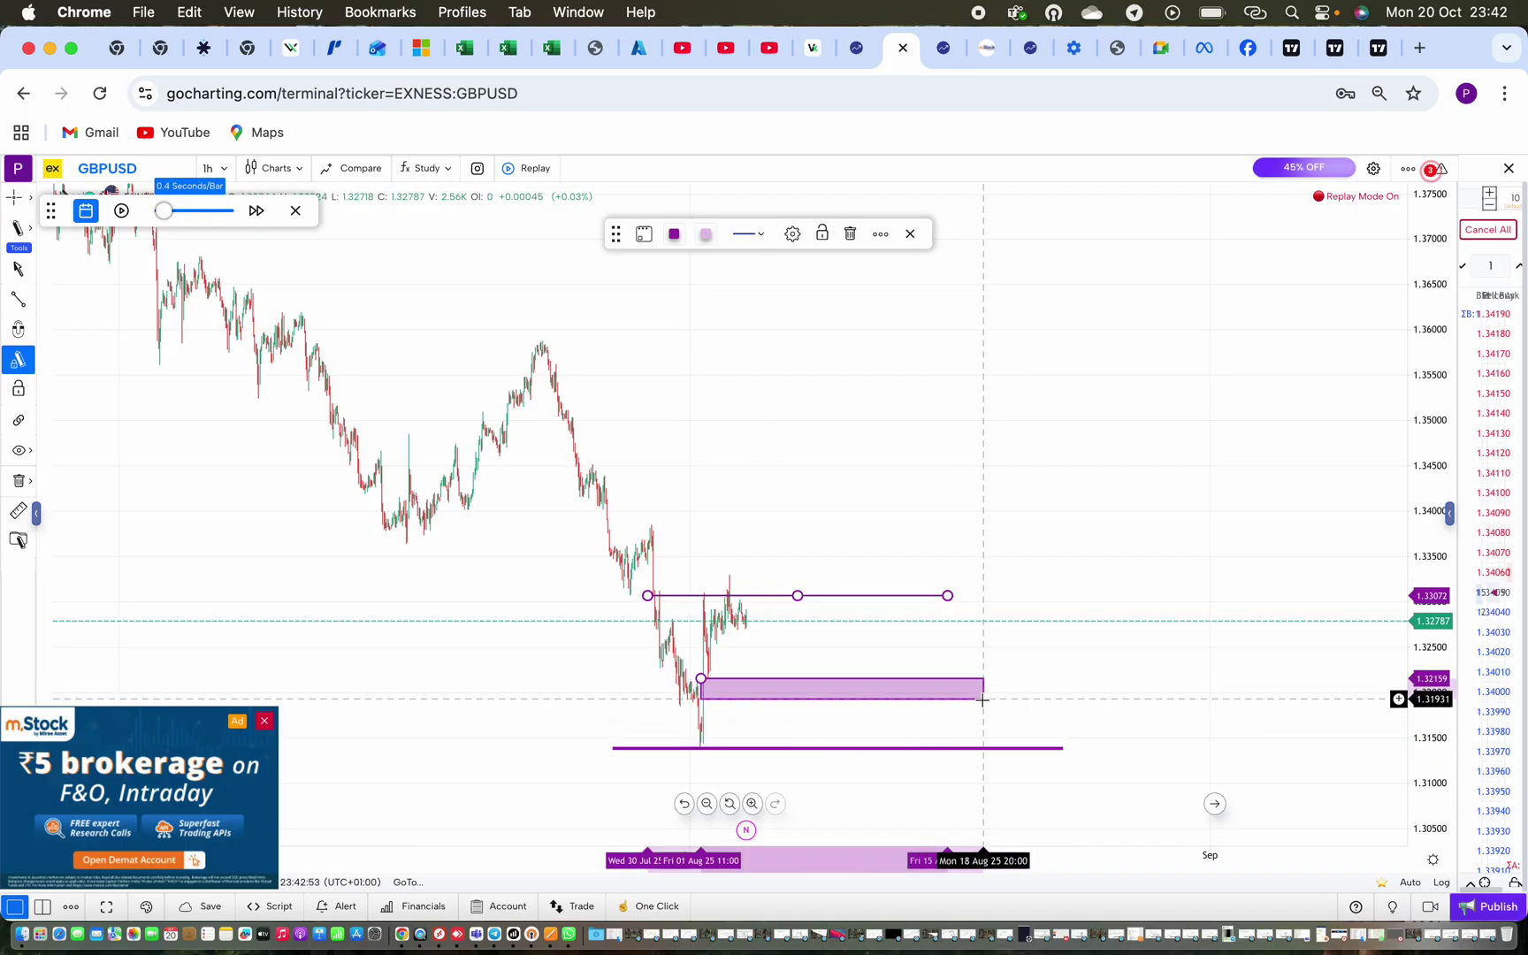
click(986, 707)
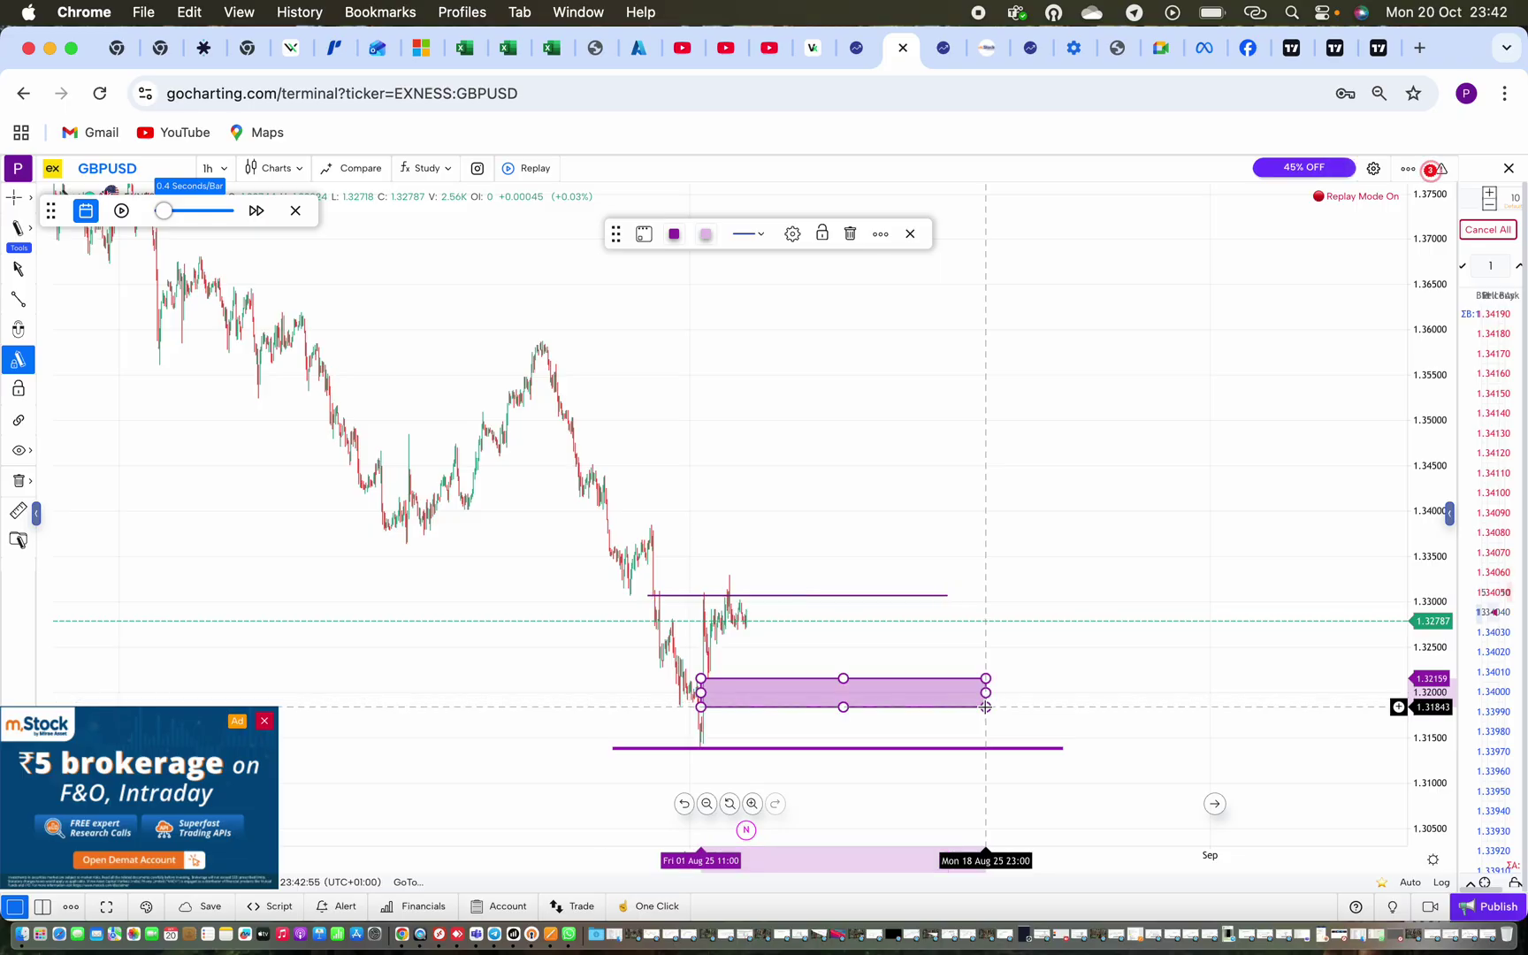
click(984, 639)
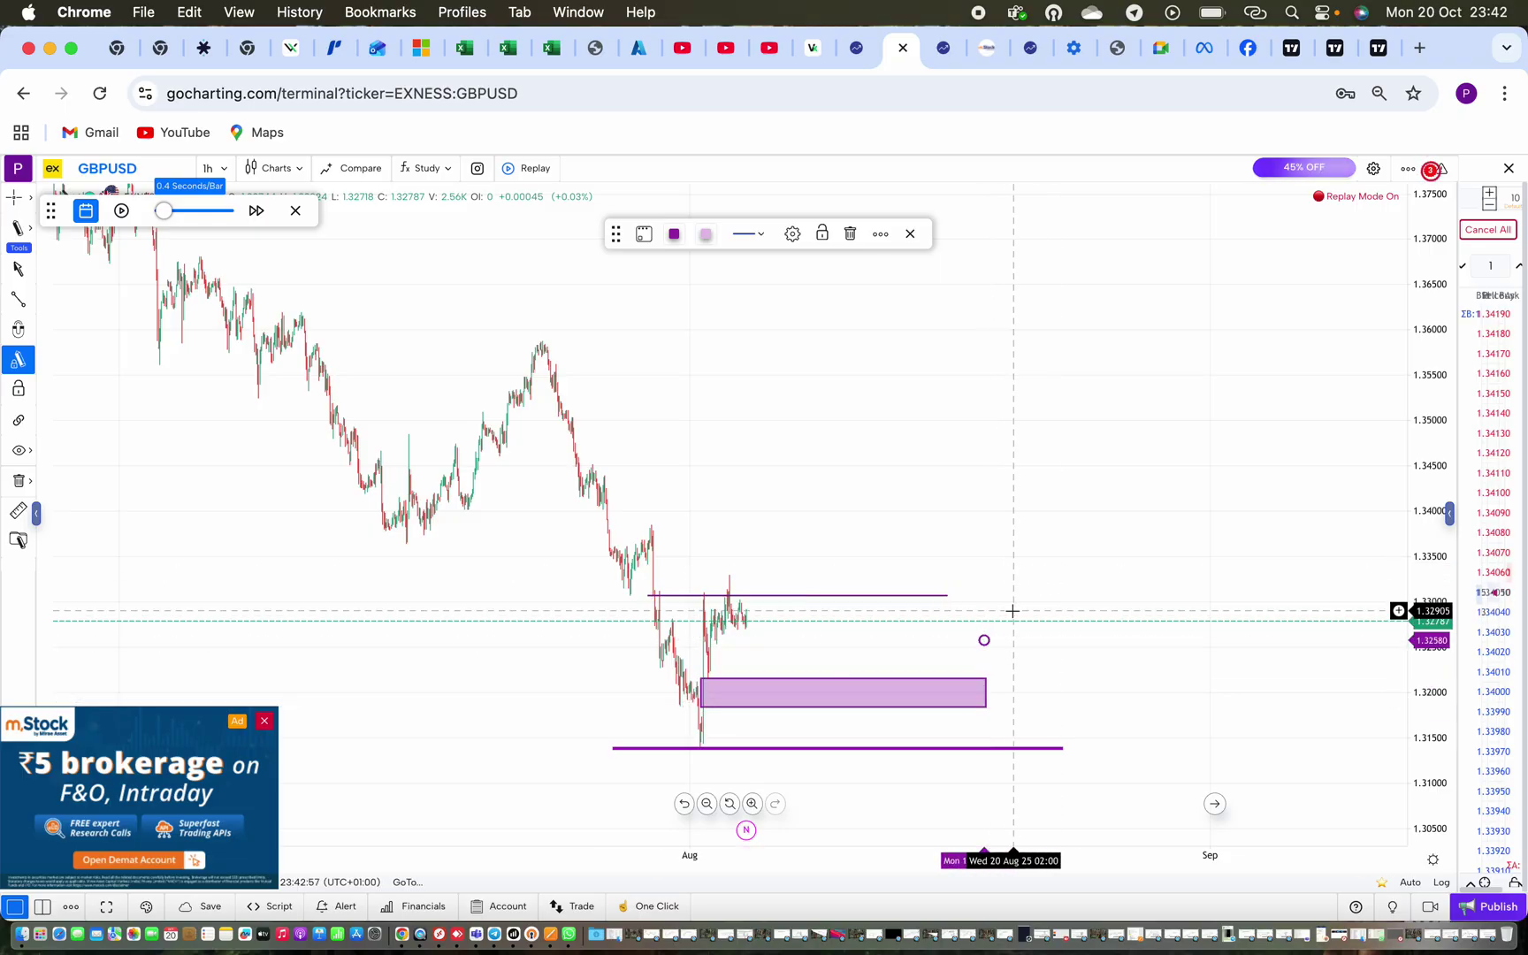
key(Escape)
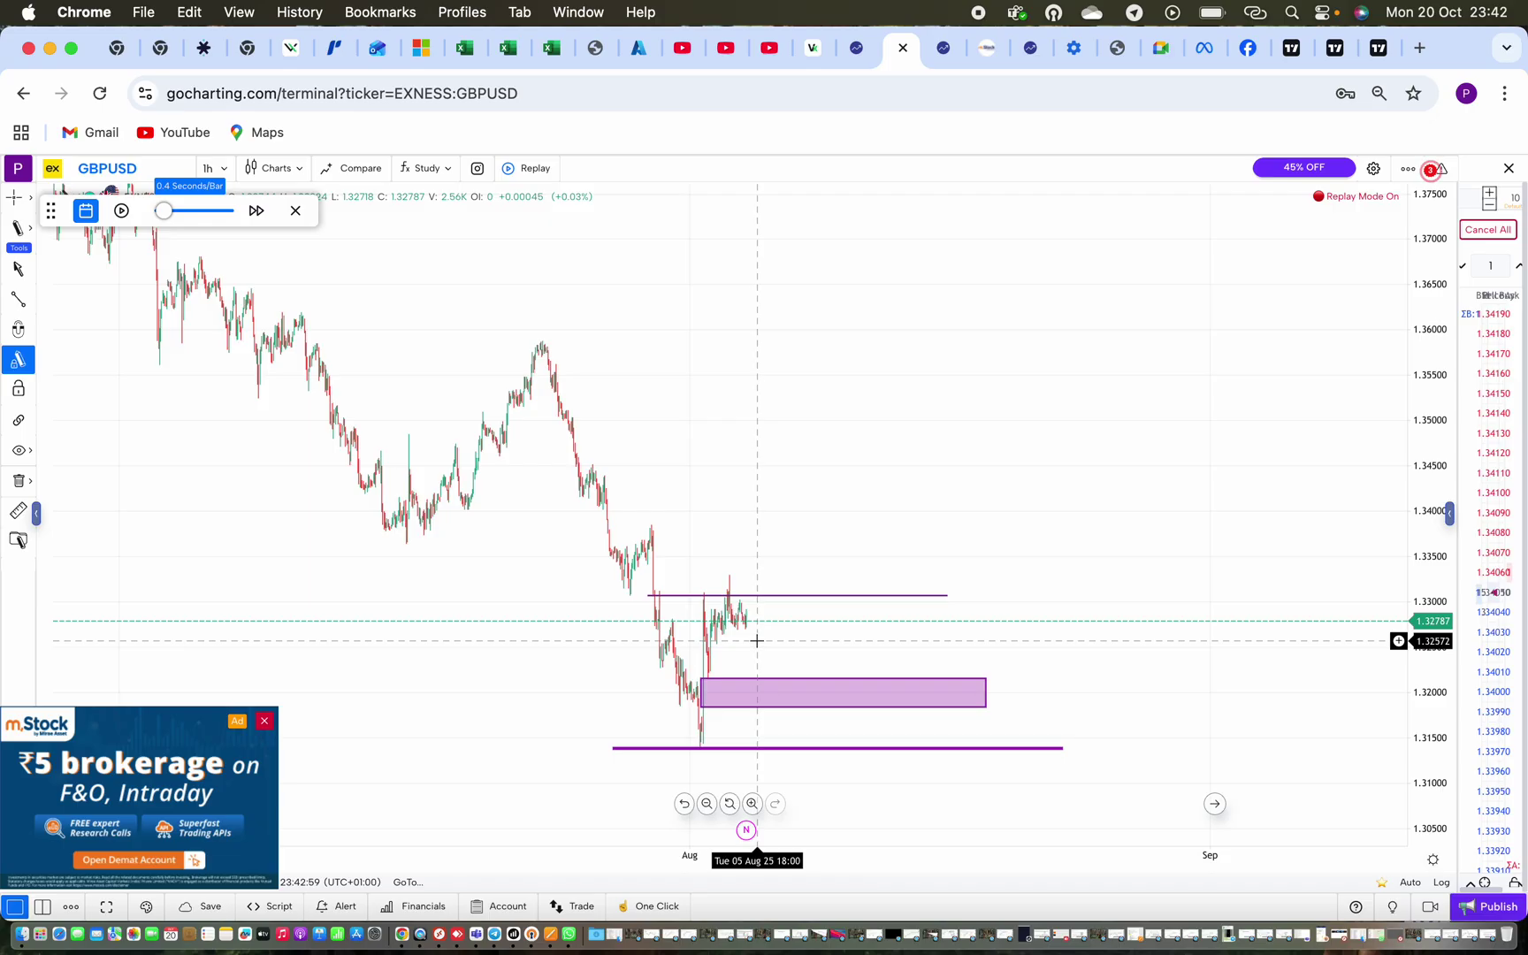
Reposition and reshape the upper flat rectangle into a short level at about 1.3283, running from 30 July to around 1 August
click(758, 595)
drag(768, 597, 761, 579)
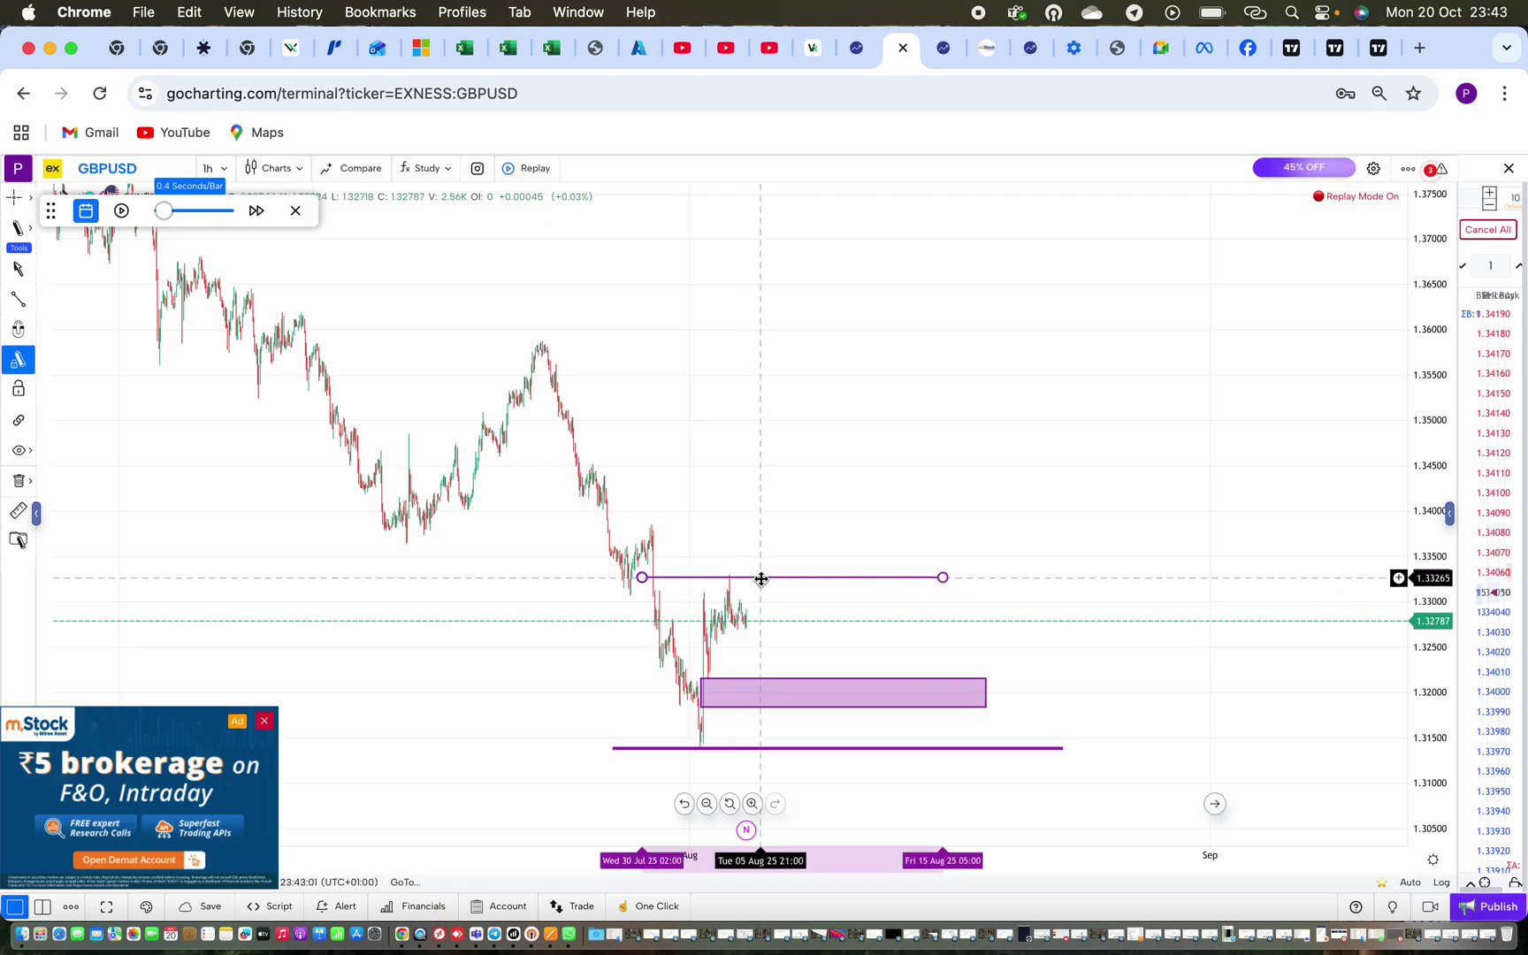
click(801, 638)
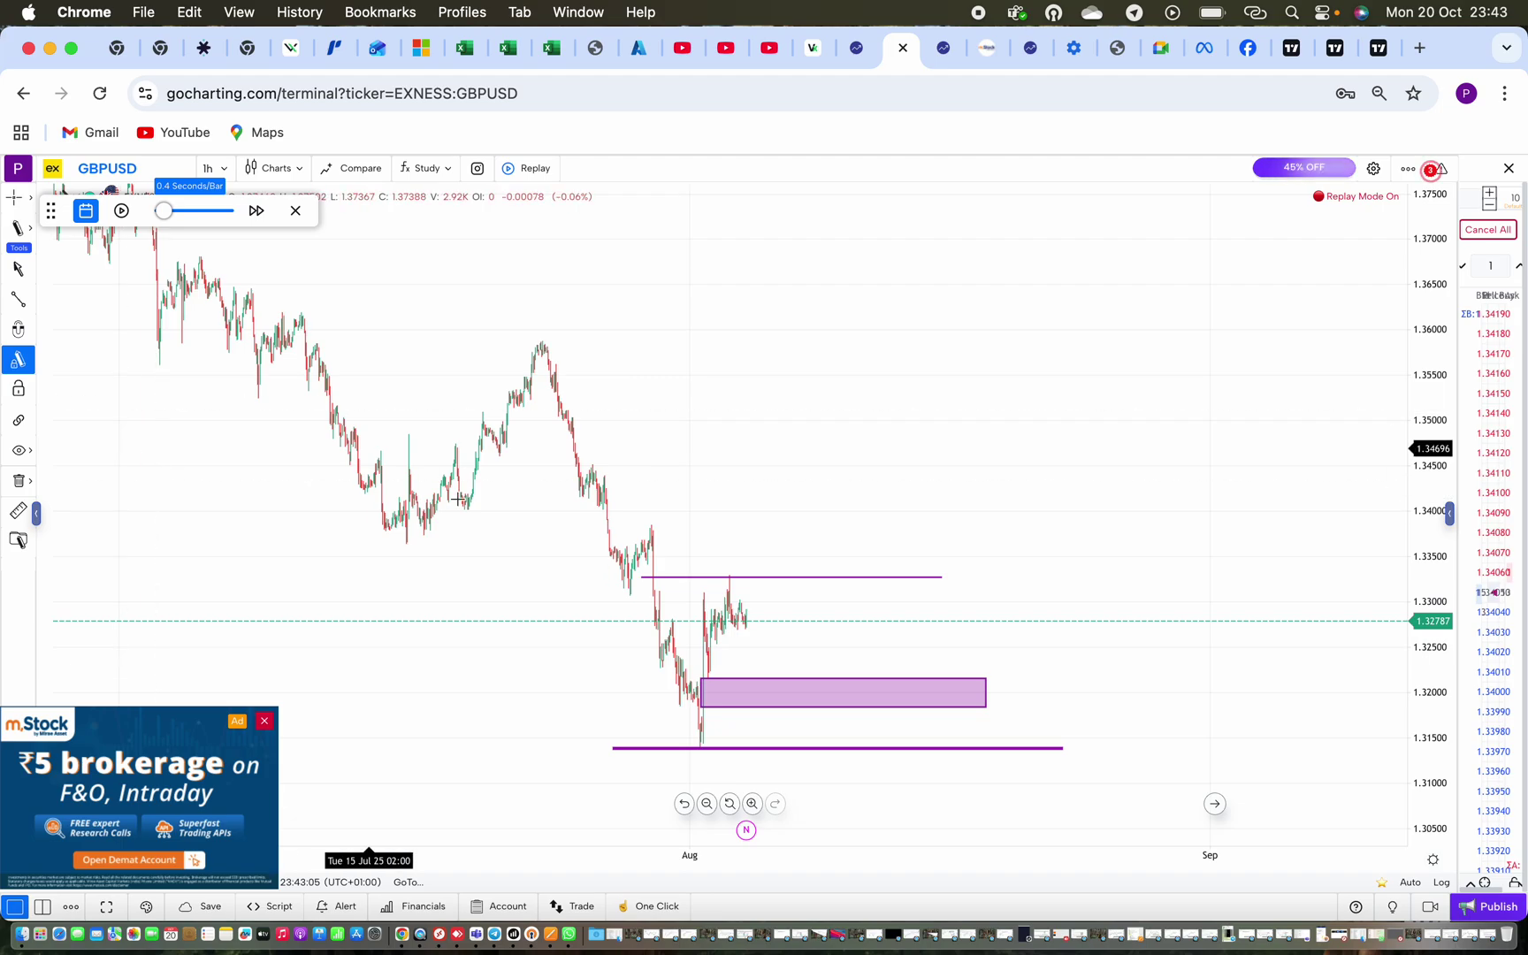
drag(802, 578, 798, 617)
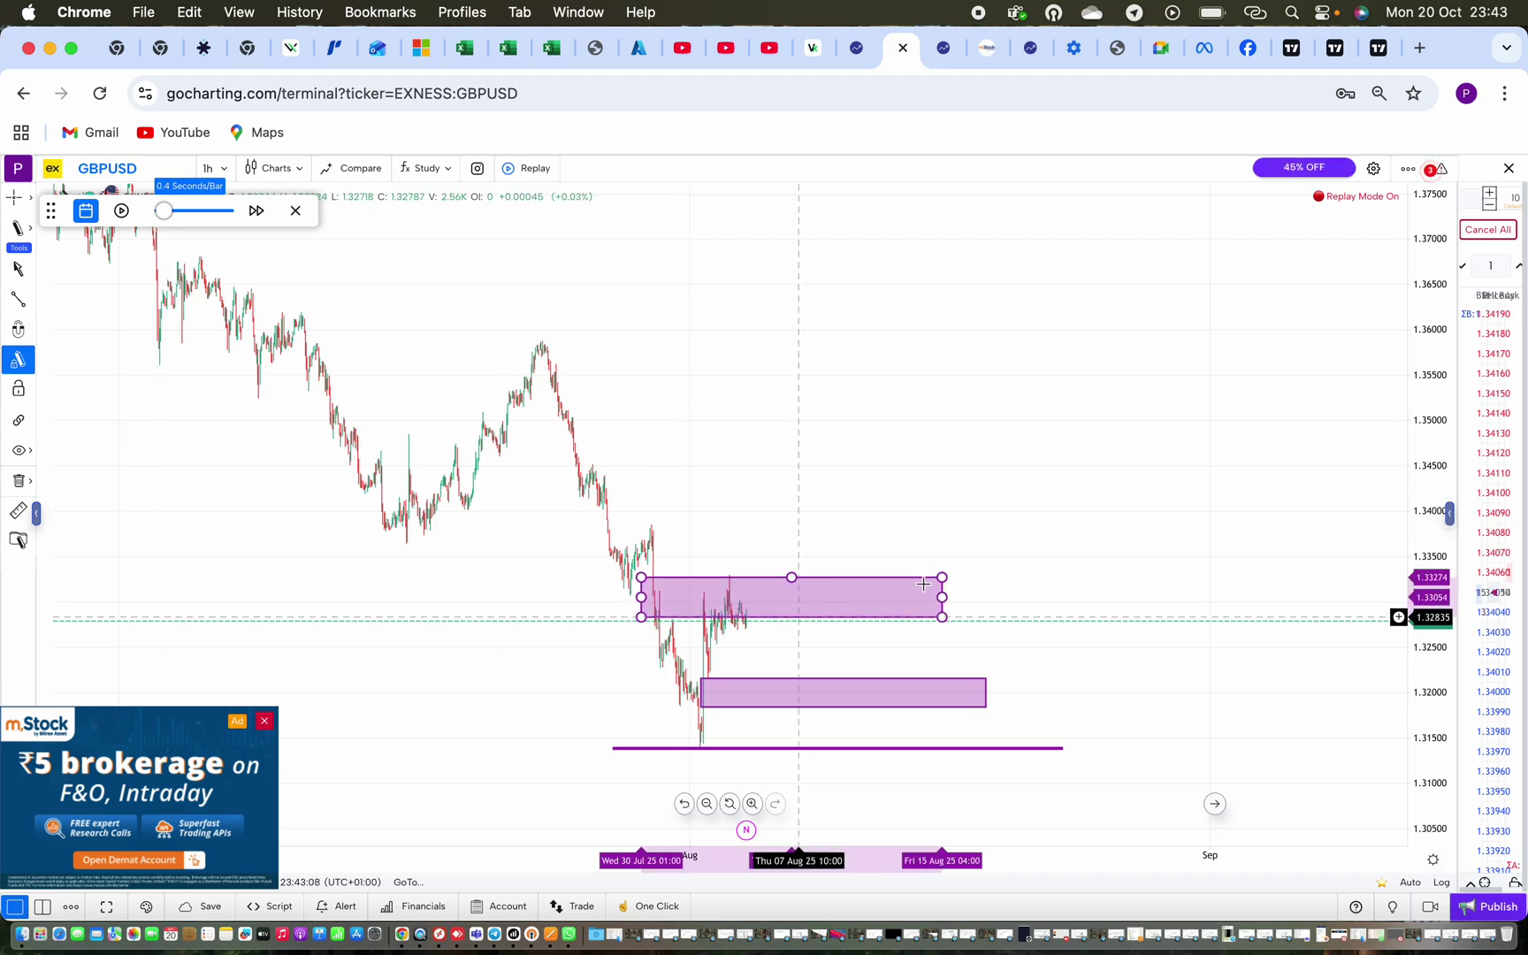
drag(924, 584, 924, 579)
mouse_move(769, 619)
mouse_down()
mouse_move(686, 621)
mouse_move(712, 617)
mouse_up()
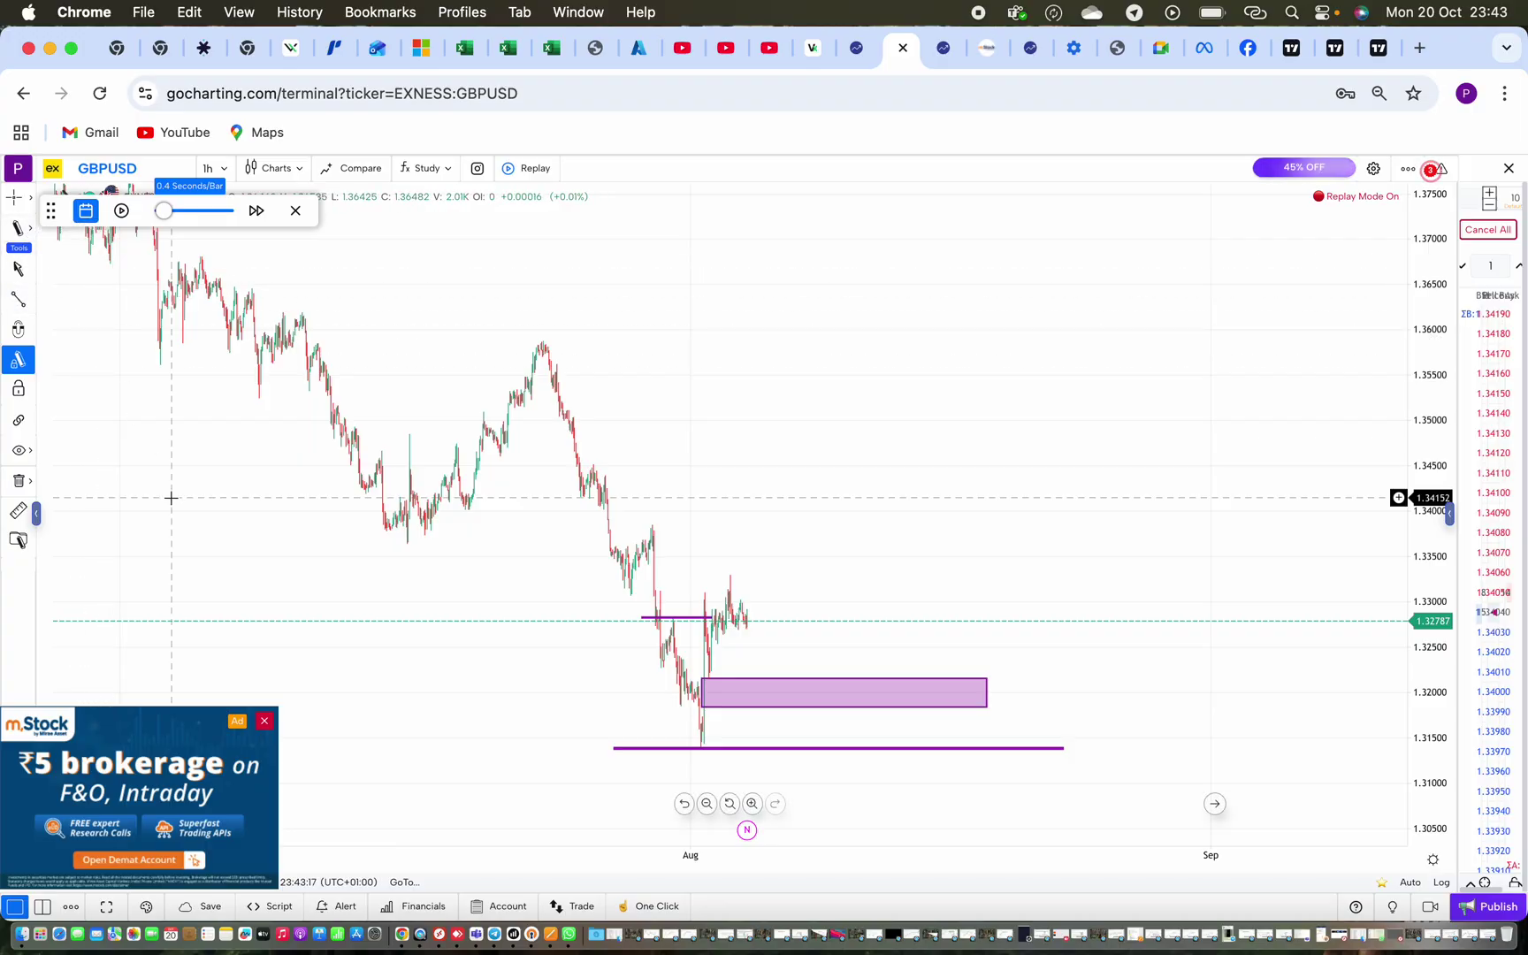
click(772, 707)
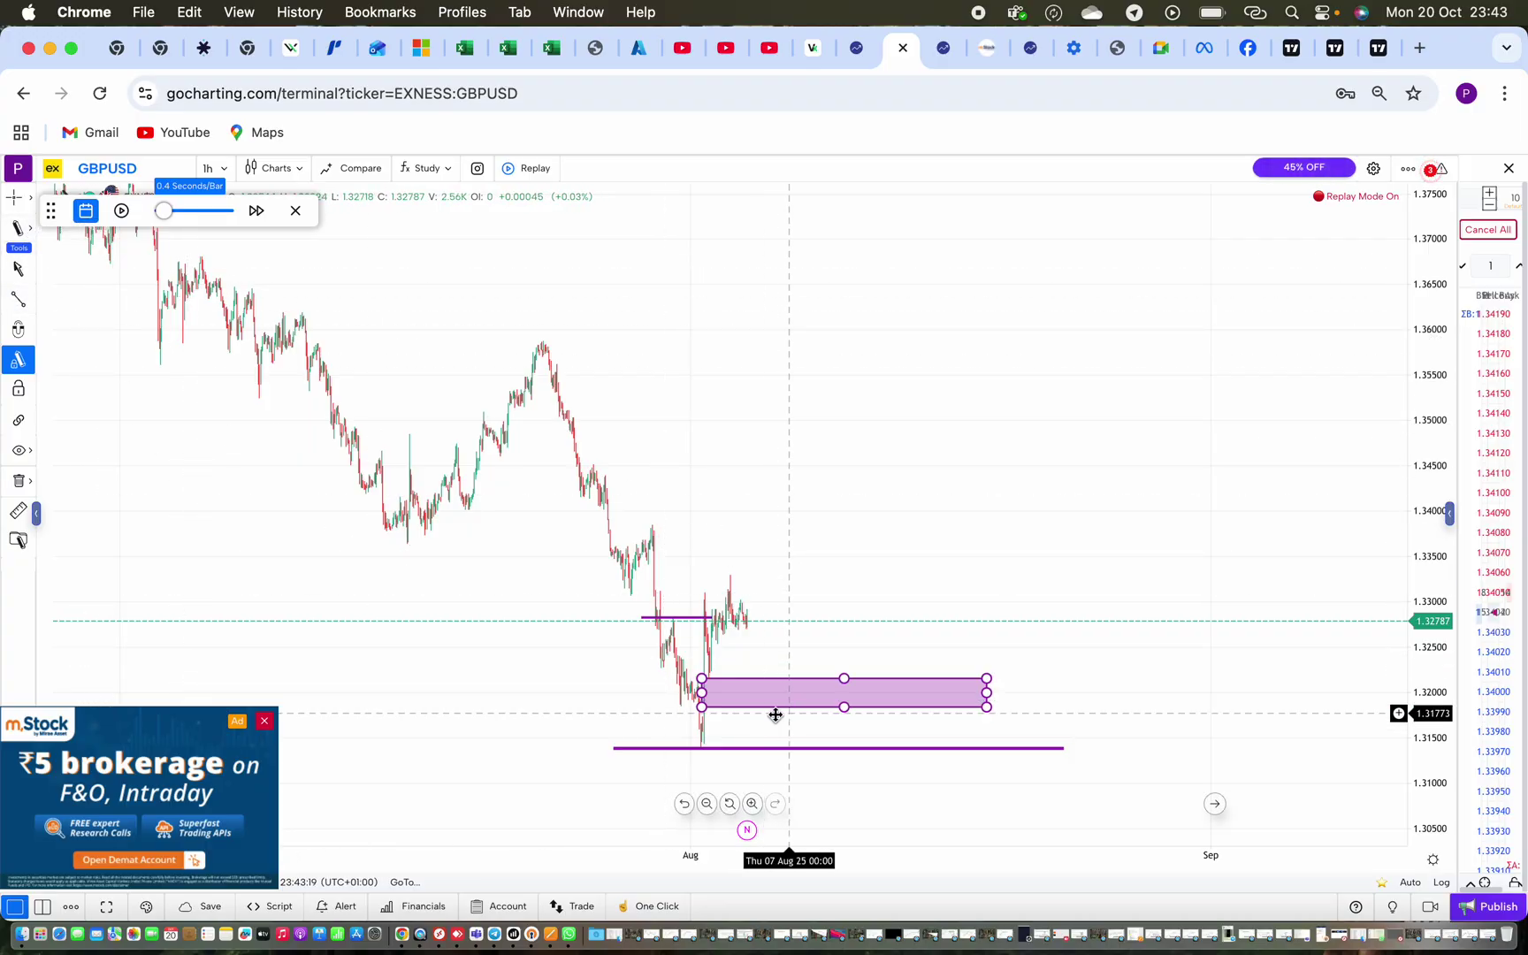
click(778, 712)
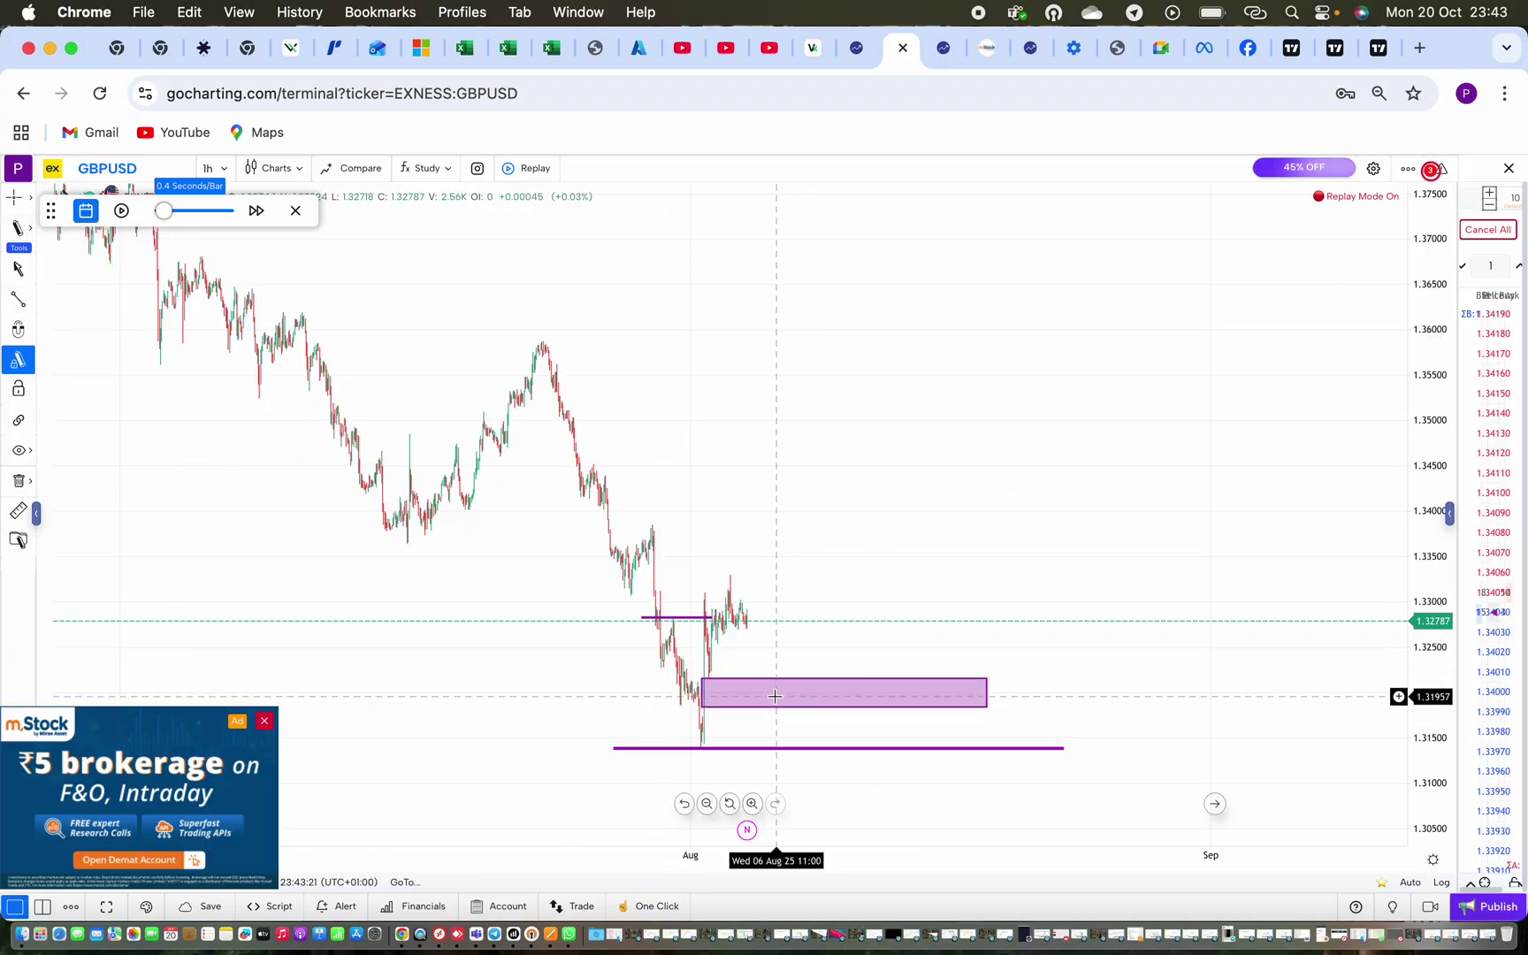
Place a Long Position with its entry at about 1.3191 inside the rectangle zone and look over its settings
click(22, 232)
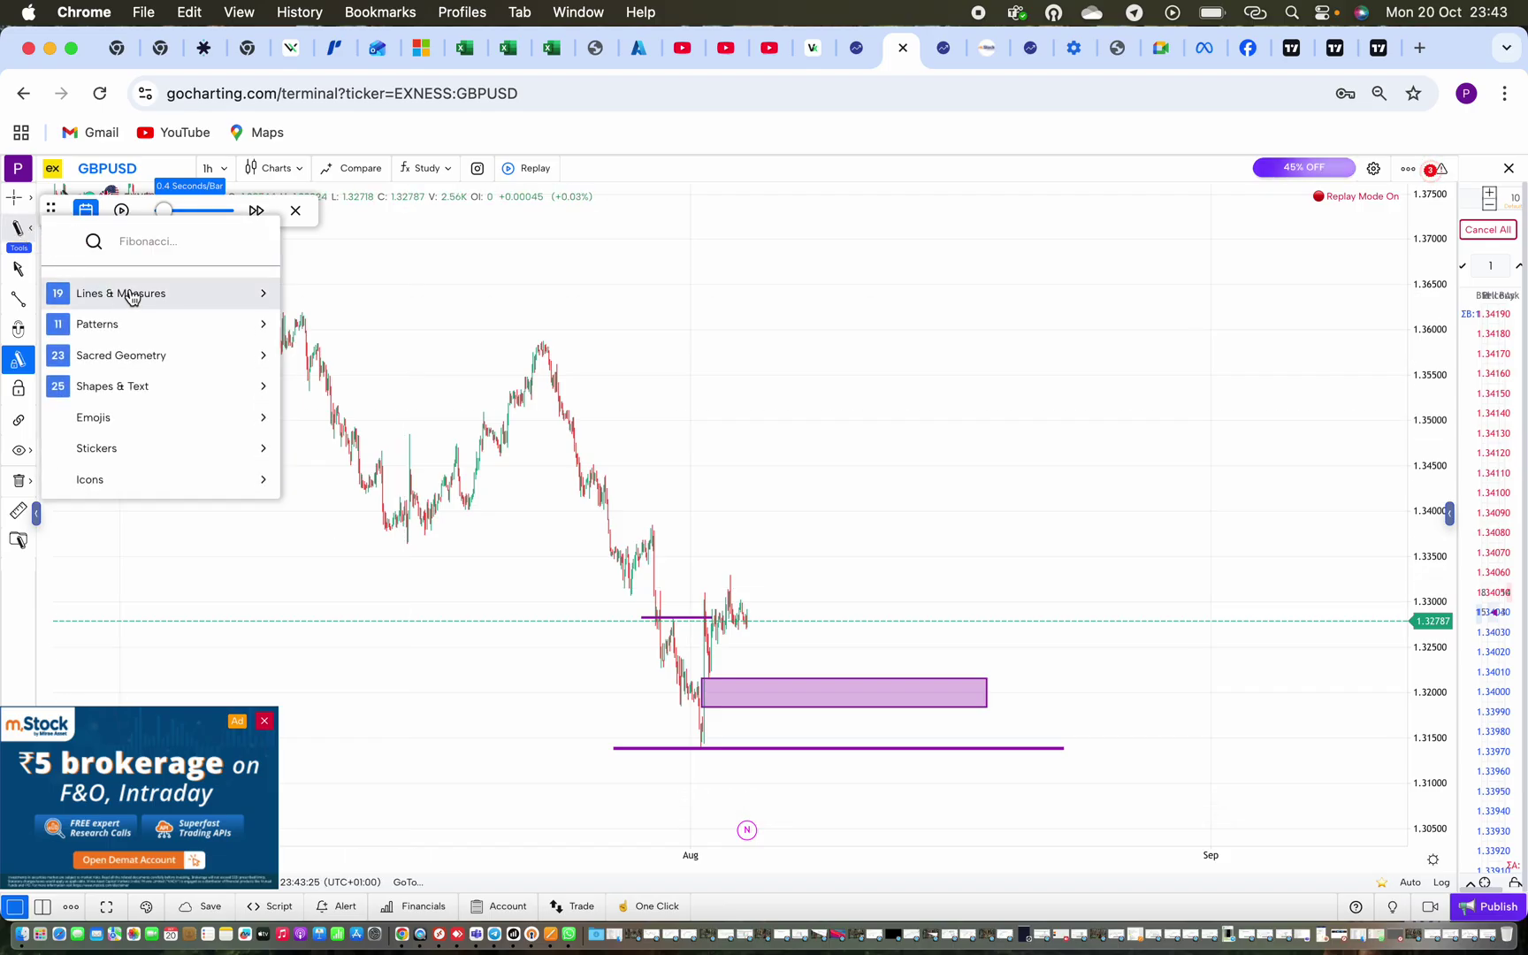
mouse_move(129, 296)
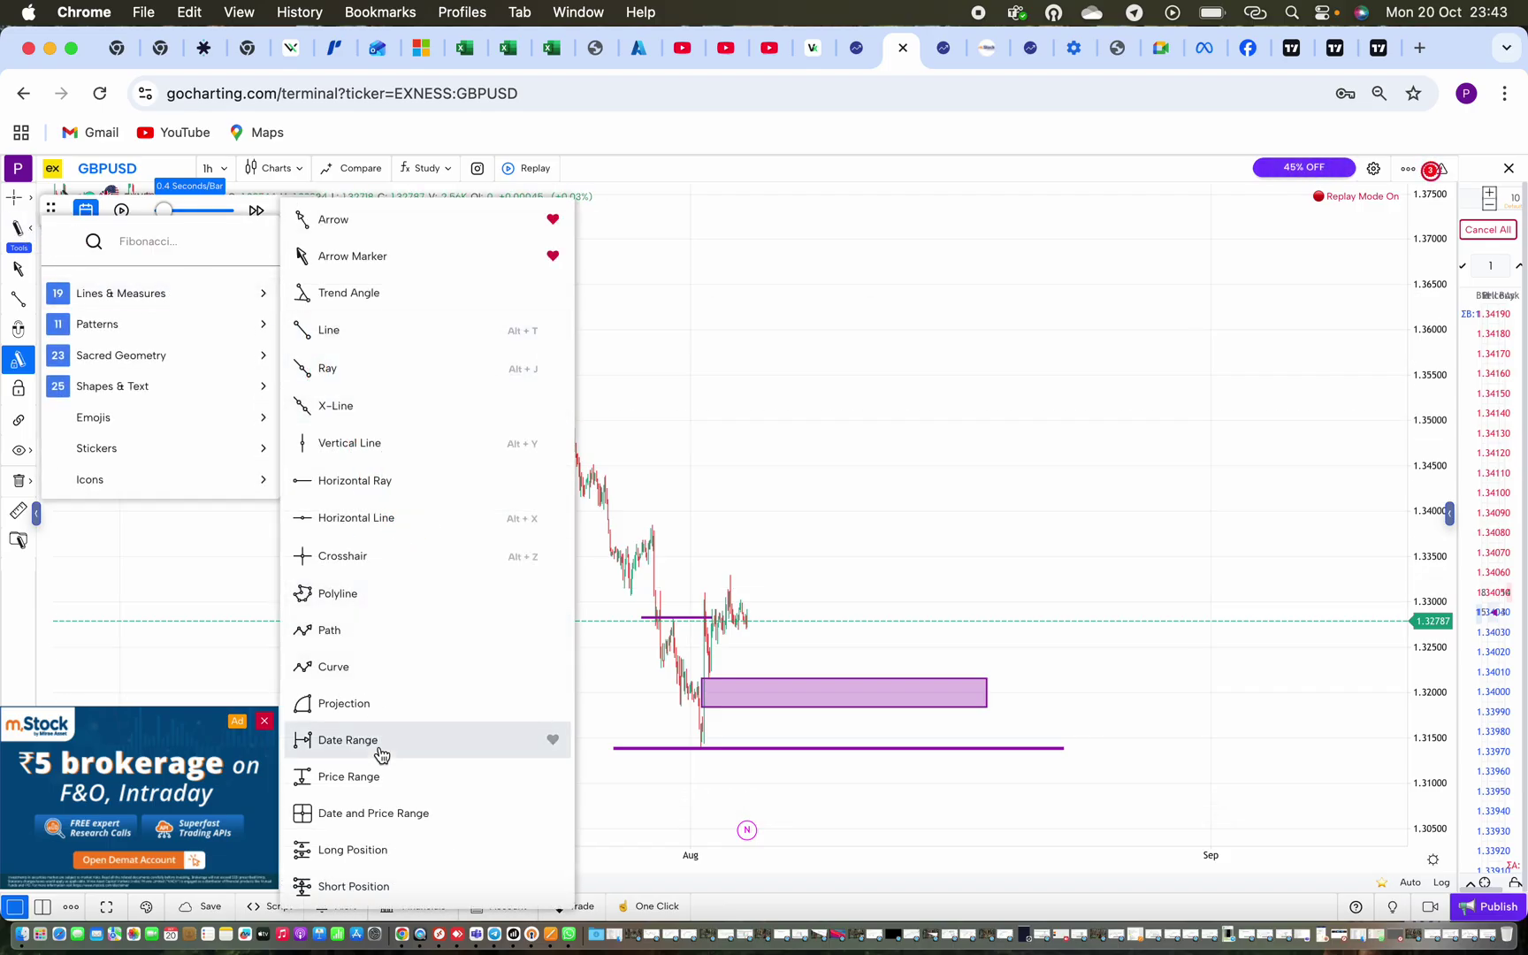
click(351, 848)
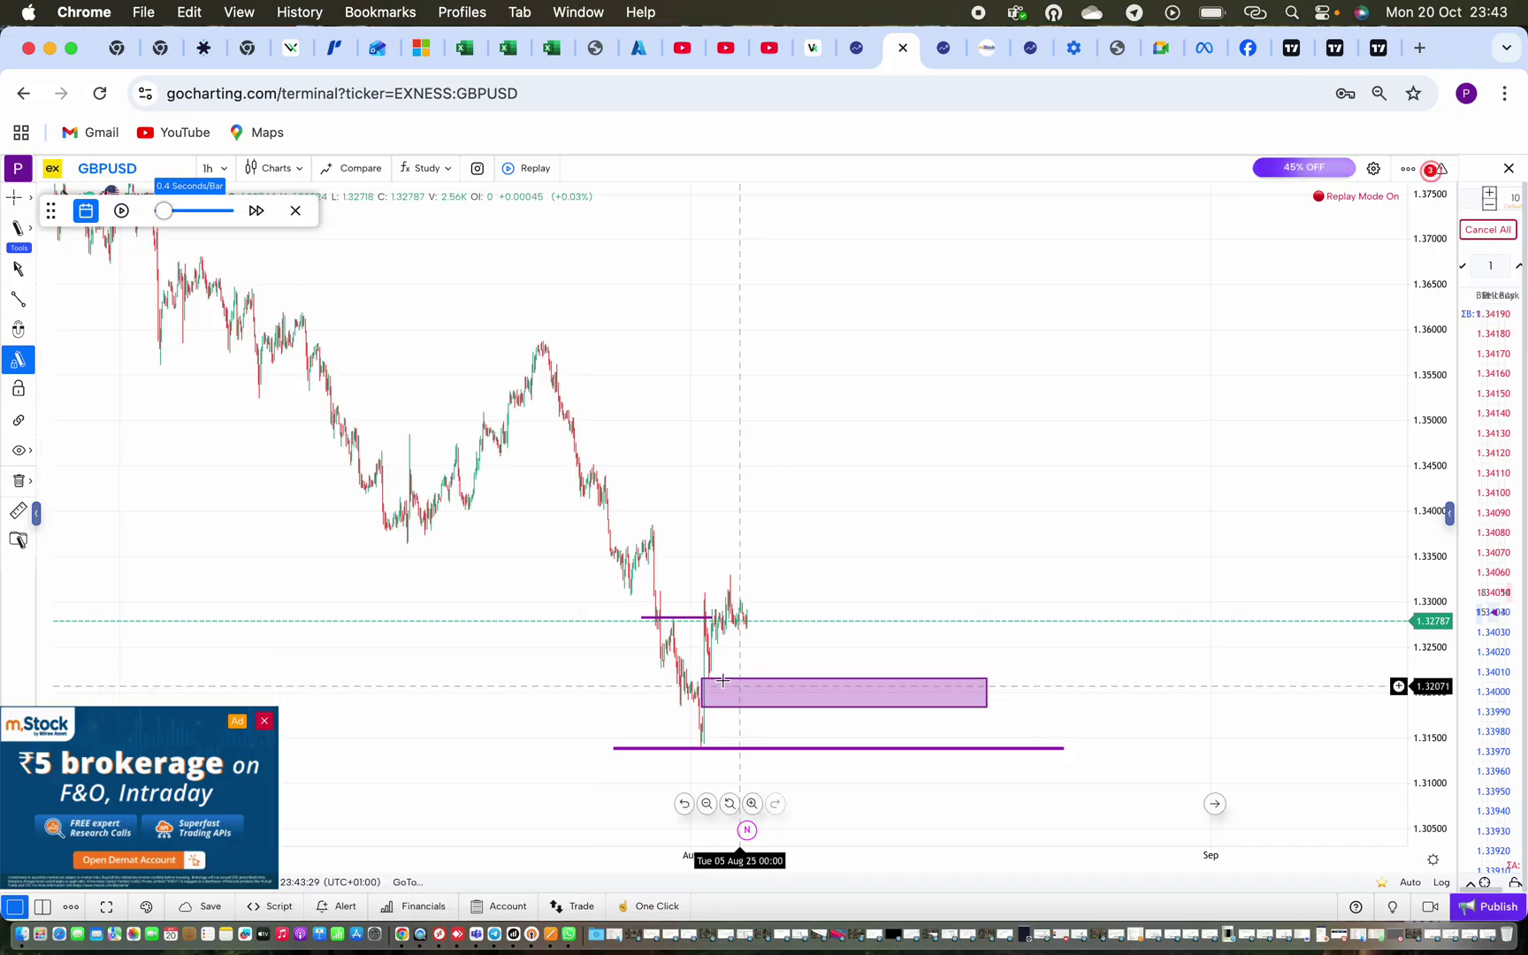
click(771, 702)
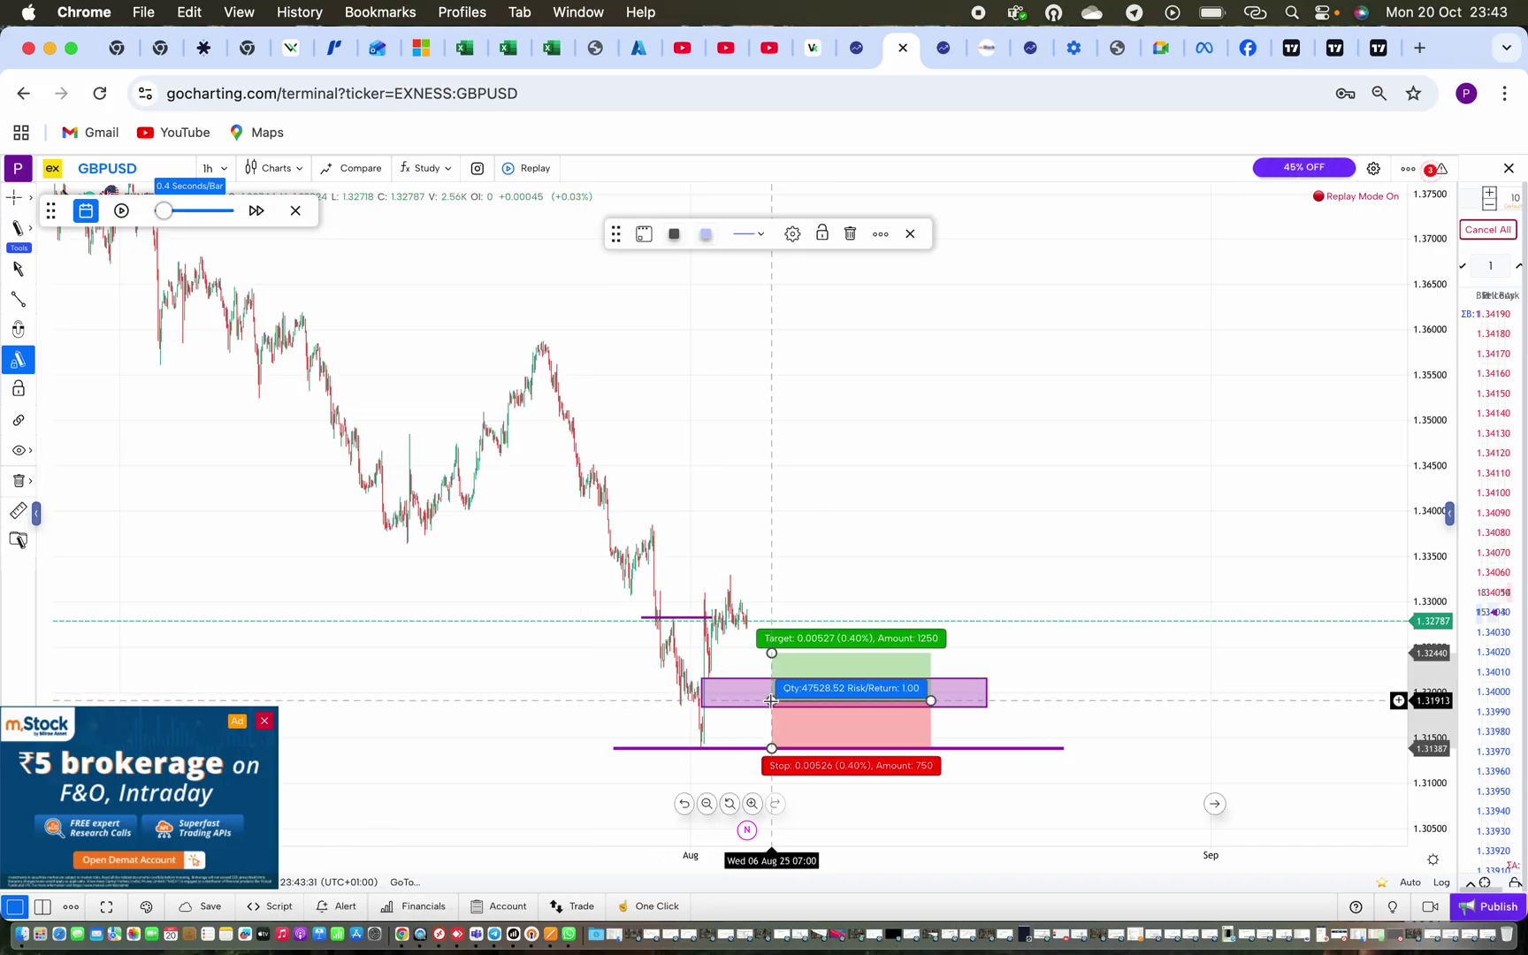
double_click(771, 702)
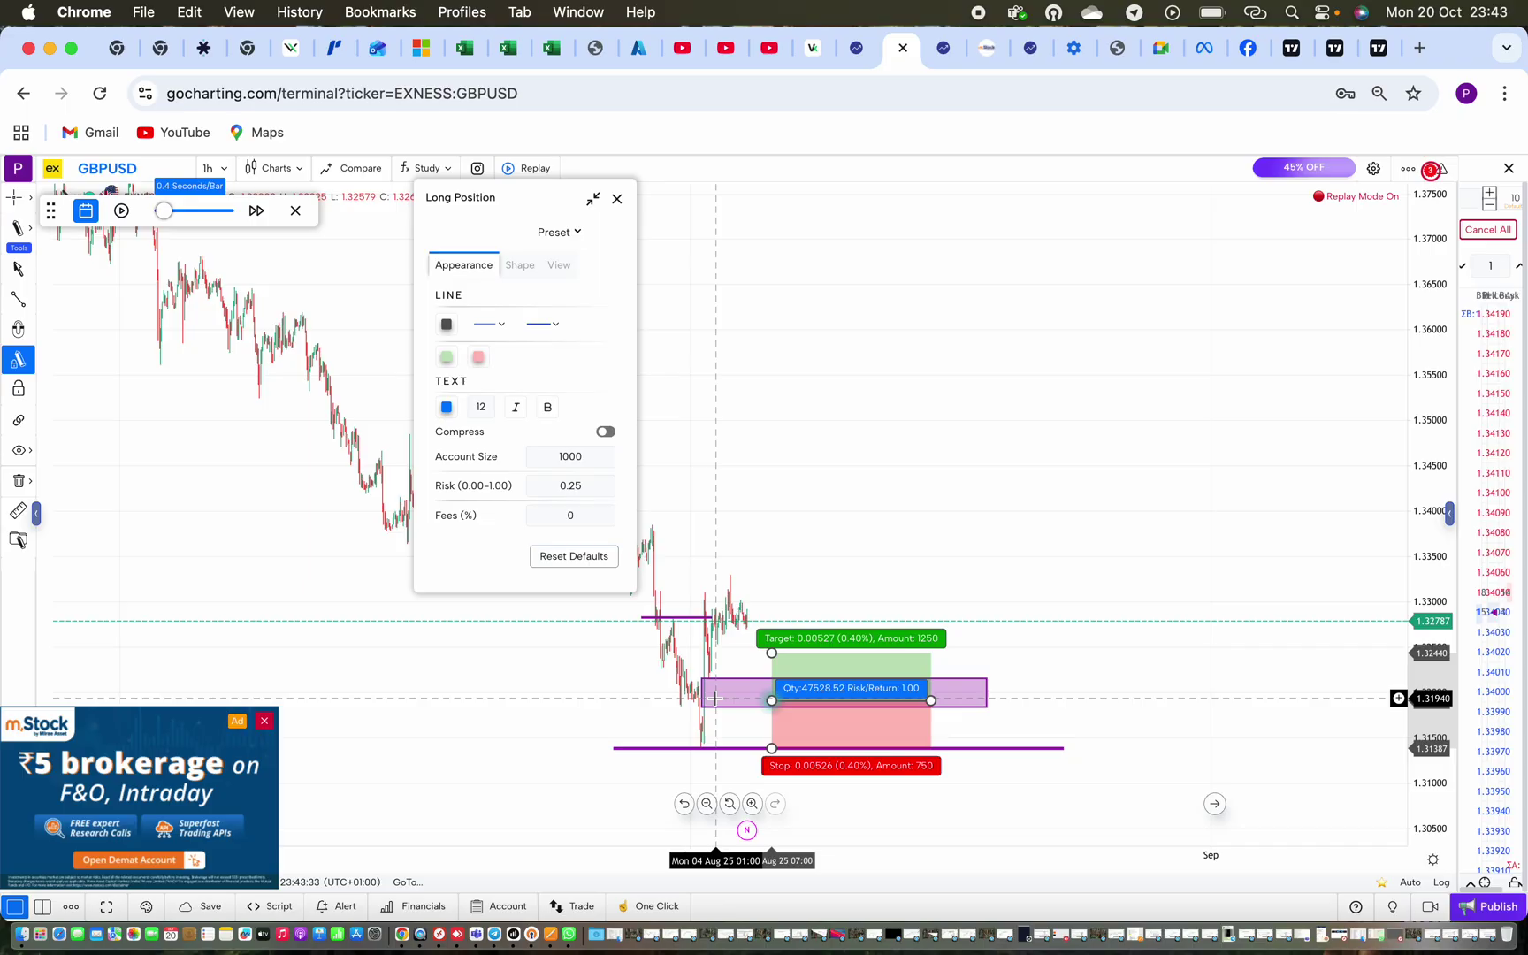
right_click(602, 718)
click(526, 672)
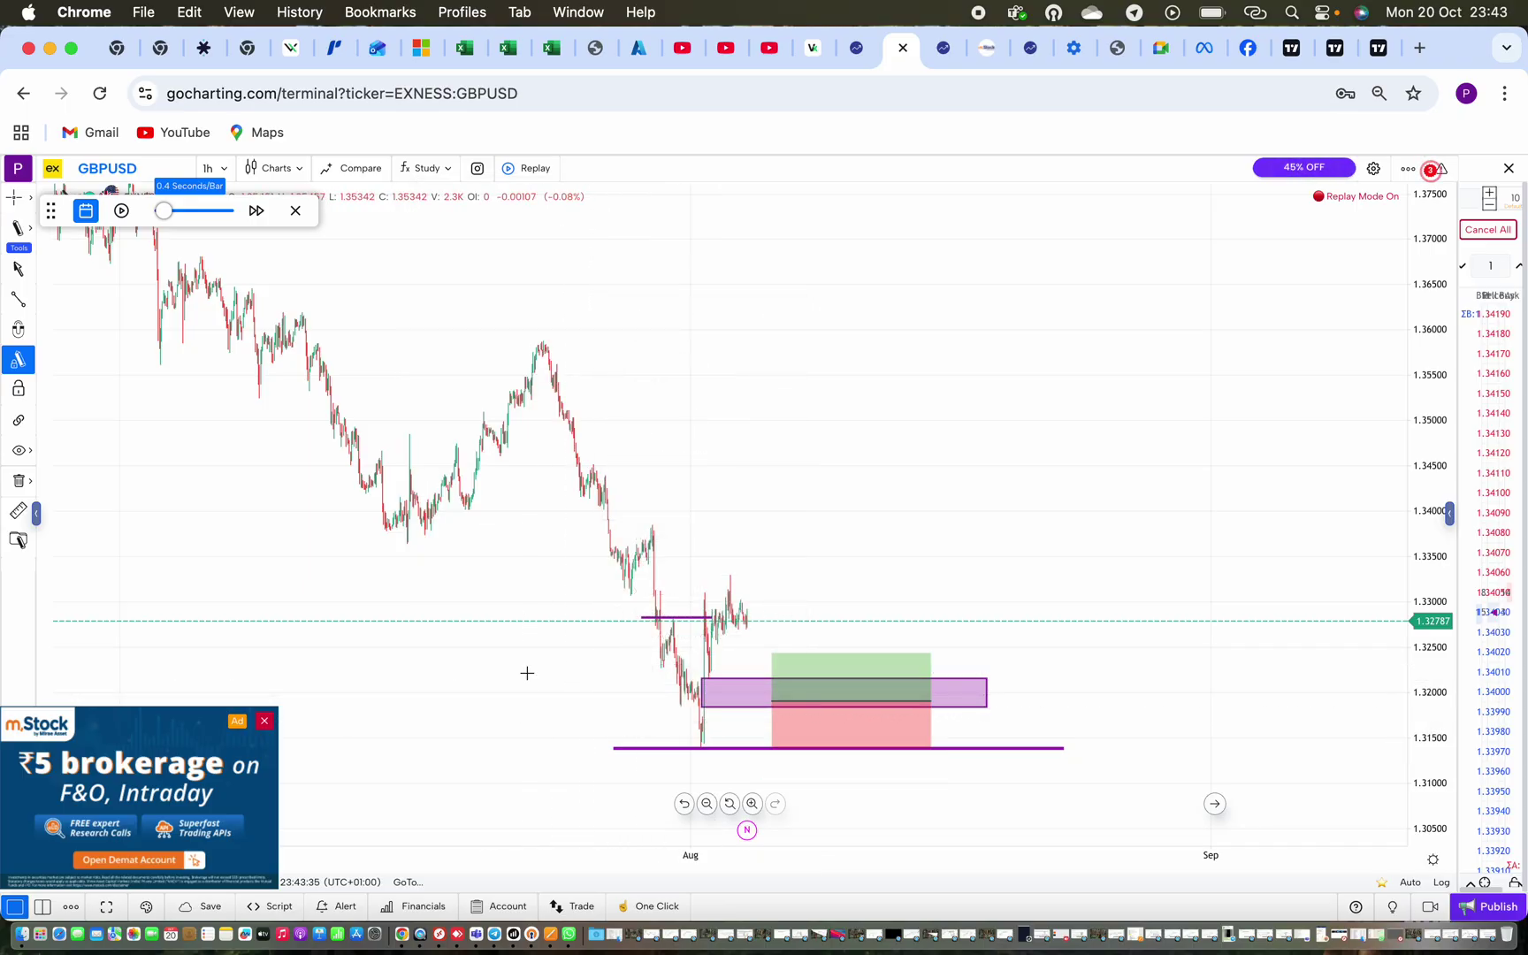
Adjust the Long Position to a target of about 1.3330 and a stop of about 1.3121, and narrow its box
drag(772, 654, 772, 575)
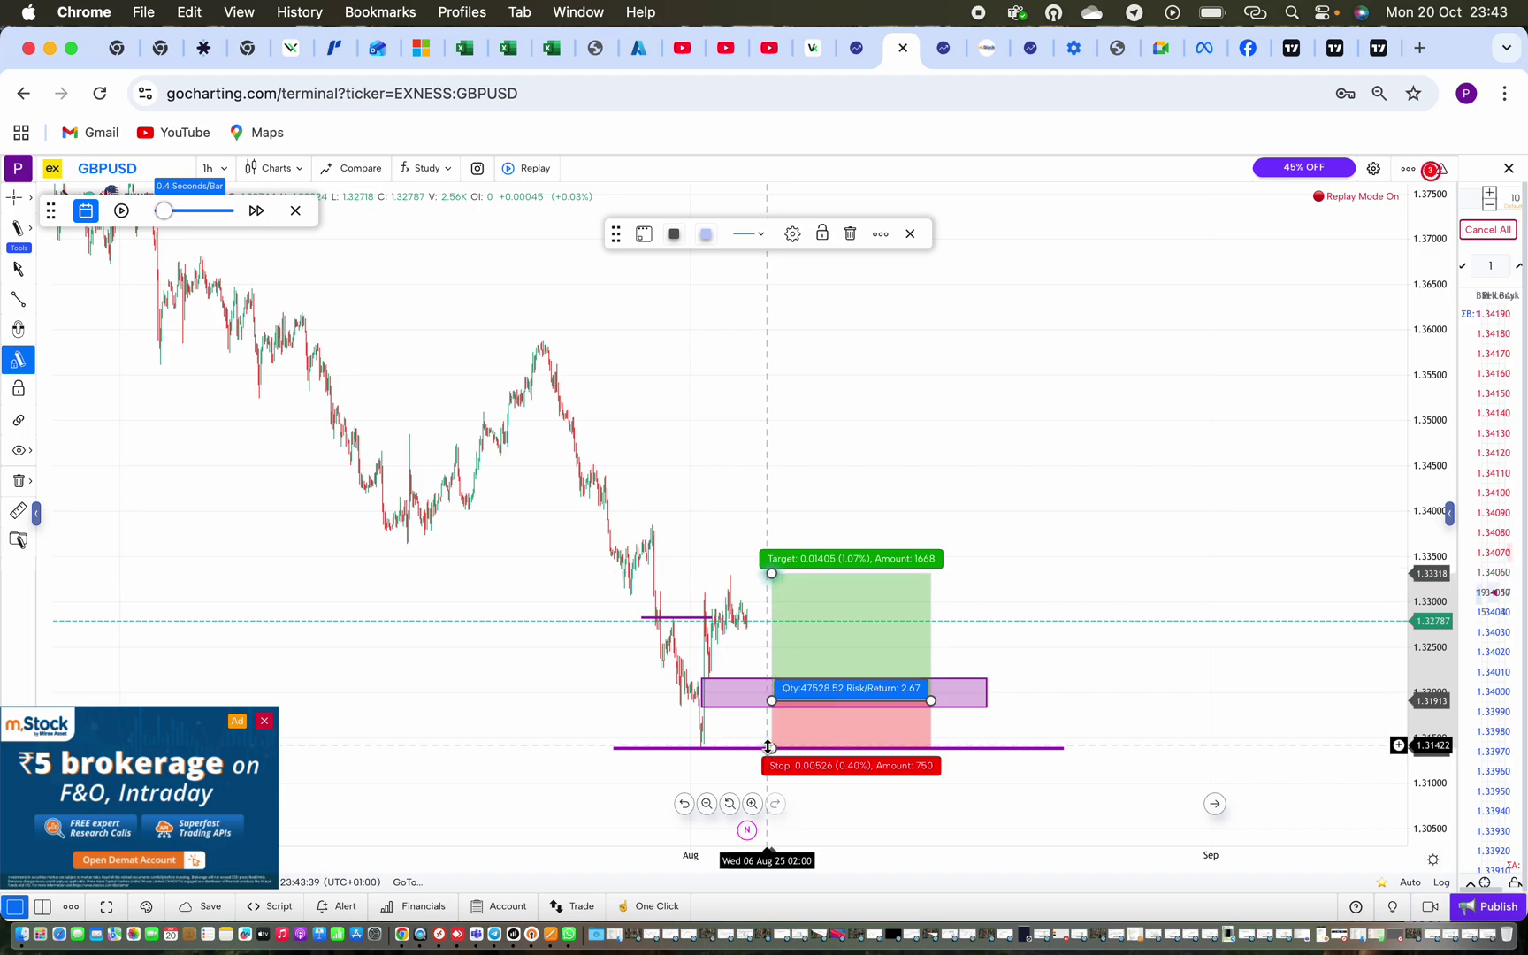
drag(772, 756, 772, 762)
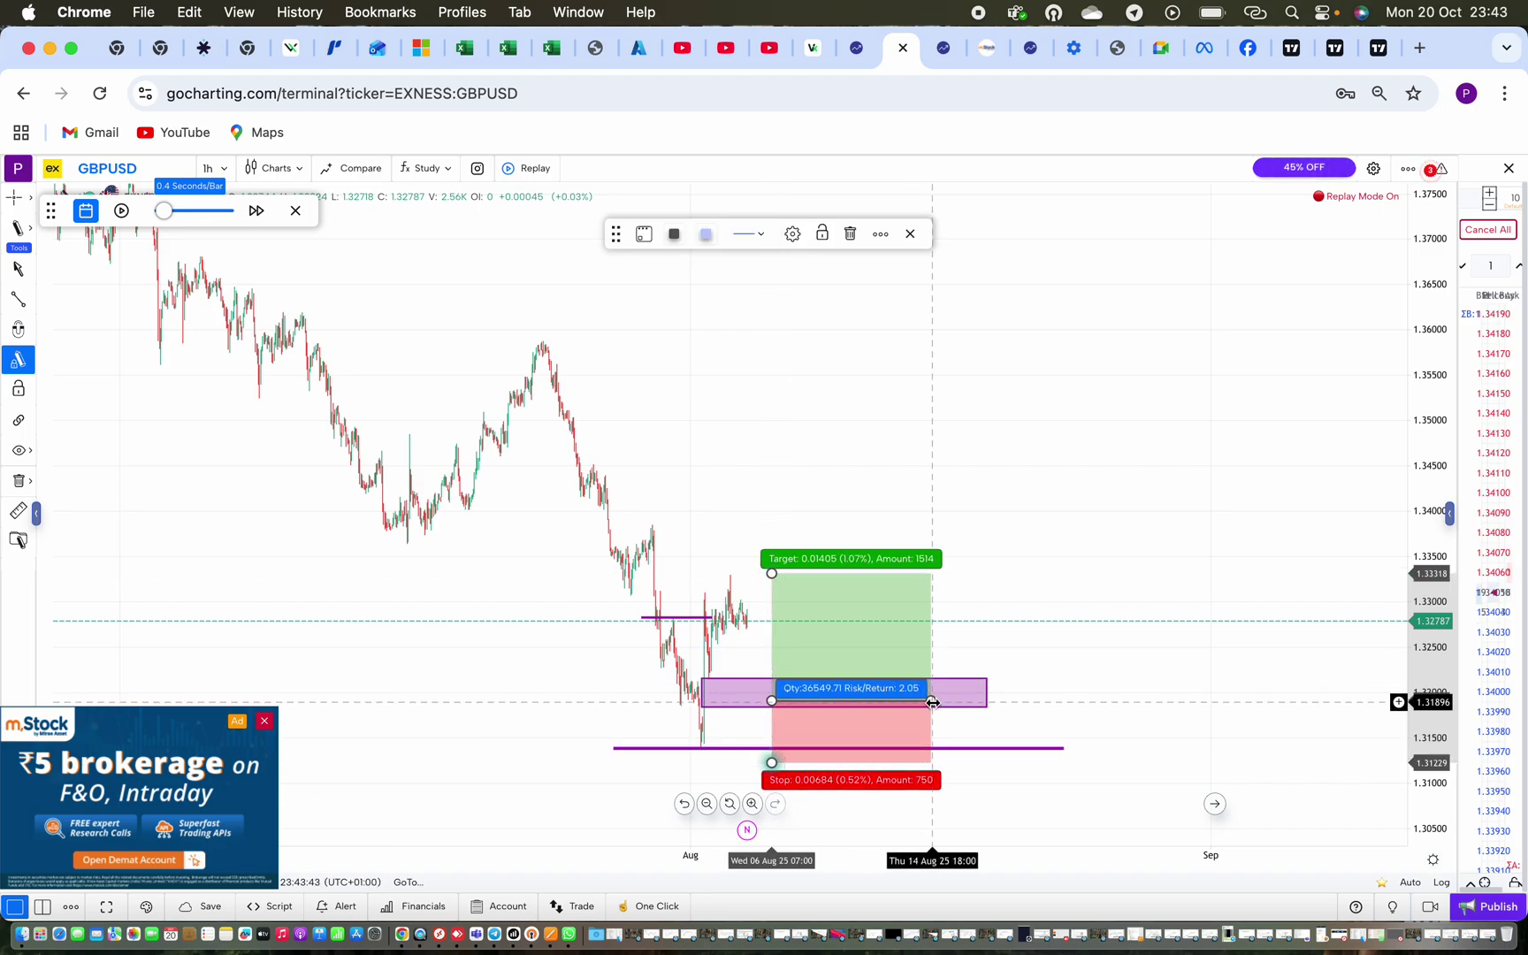
mouse_move(933, 702)
mouse_down()
mouse_move(892, 702)
mouse_move(854, 738)
mouse_up()
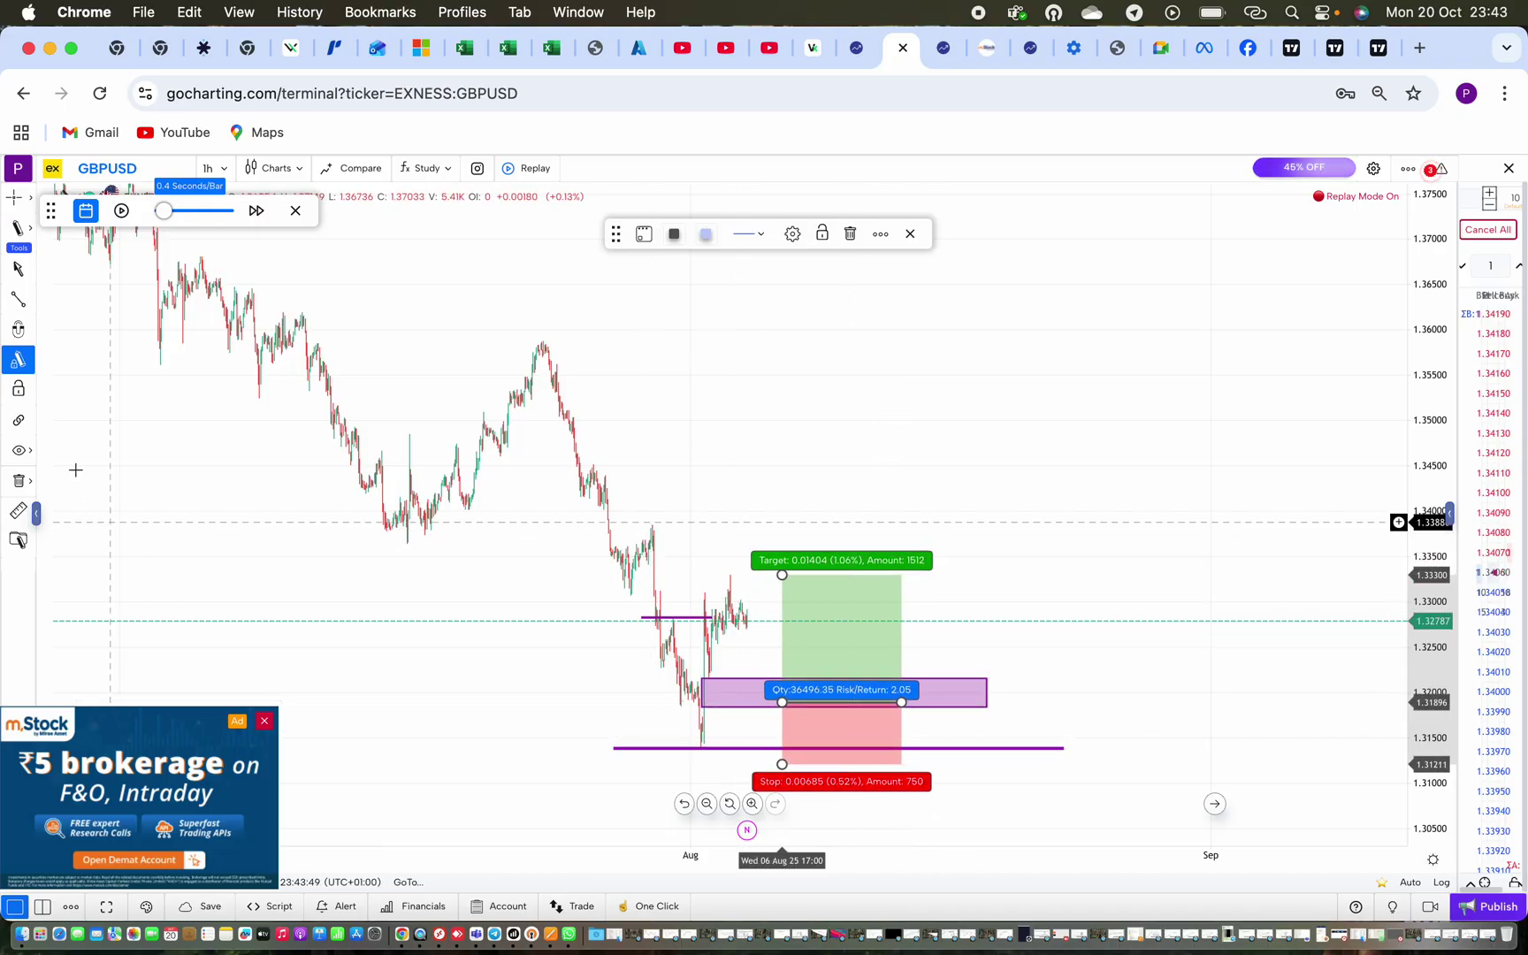
Draw another flat Rectangle as a level just above the Long Position's target, at about 1.3337 from late July past mid-August
click(20, 232)
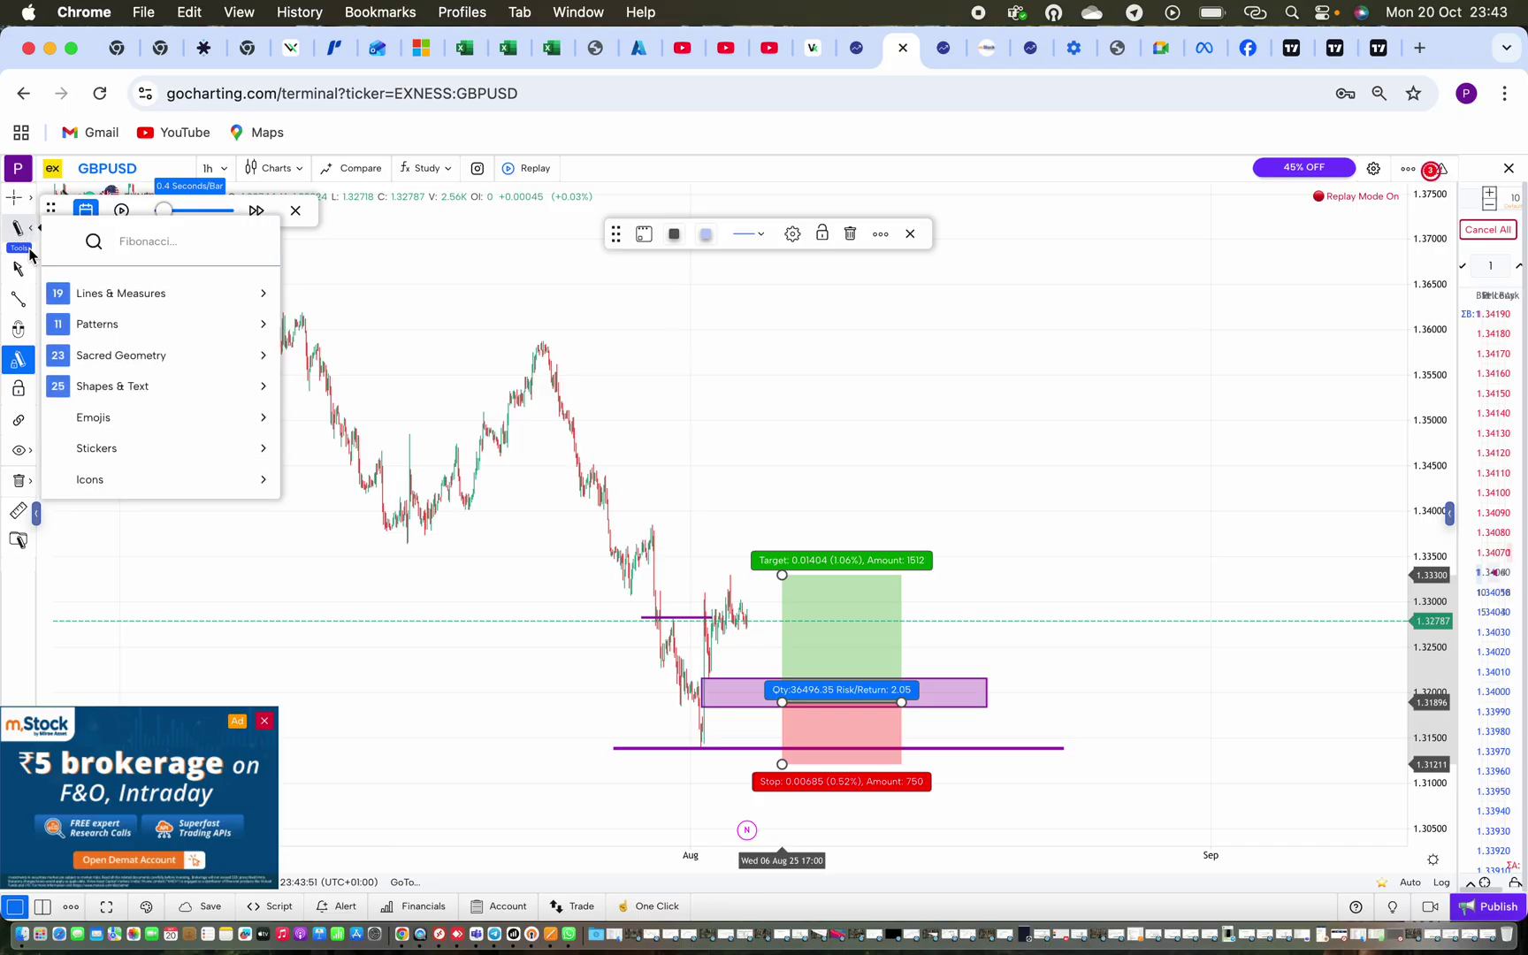
click(139, 390)
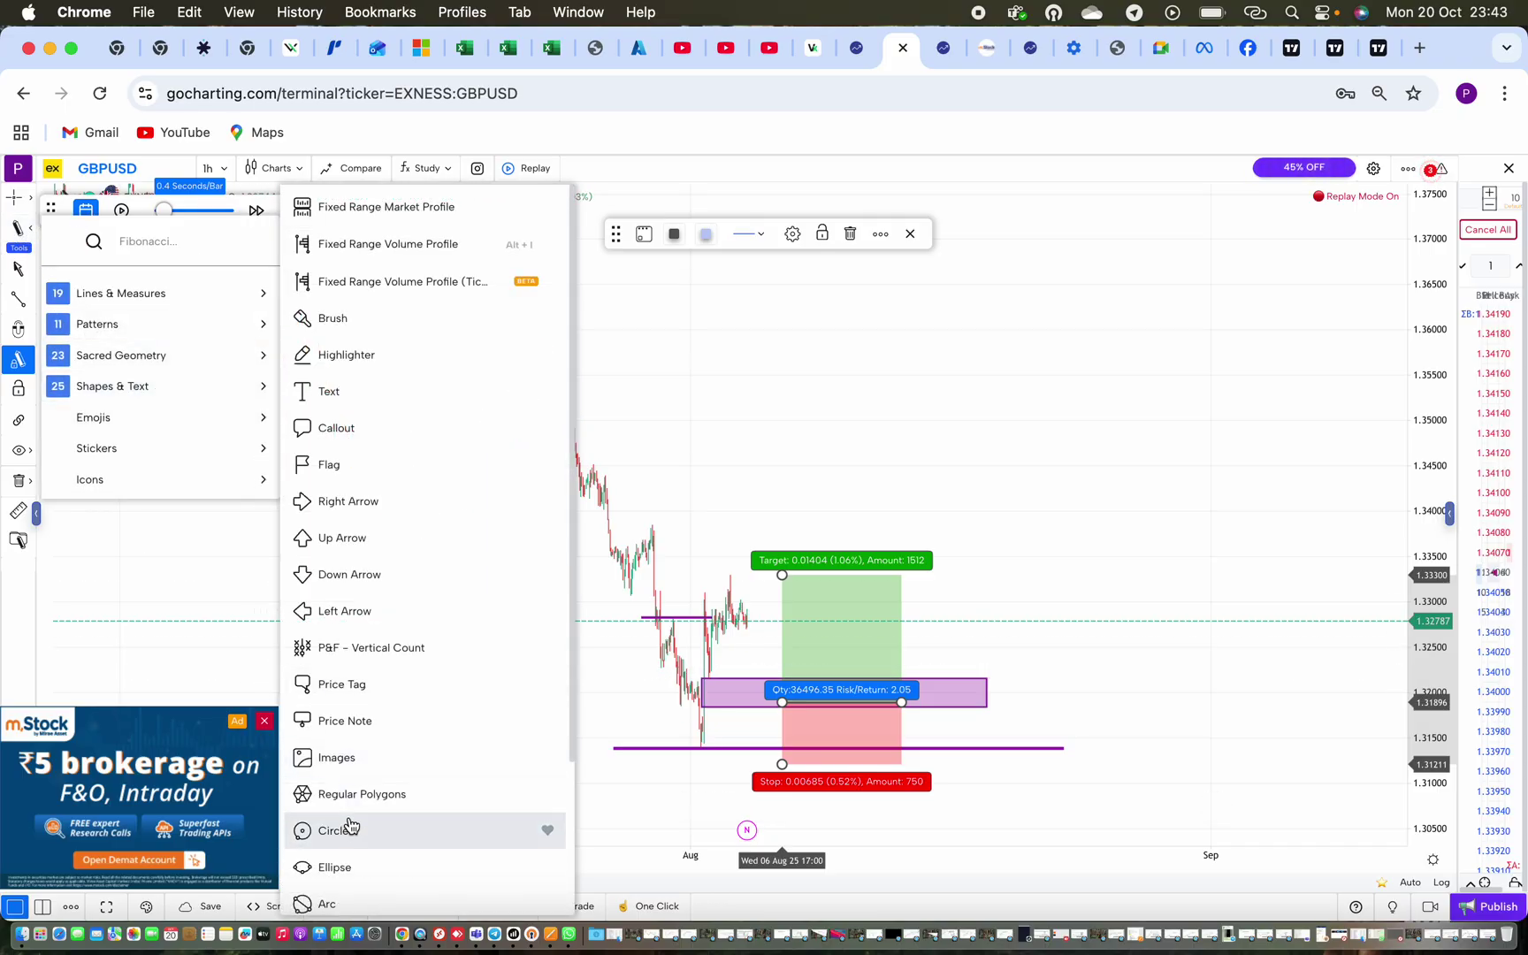
scroll(351, 827, down, 3)
click(307, 794)
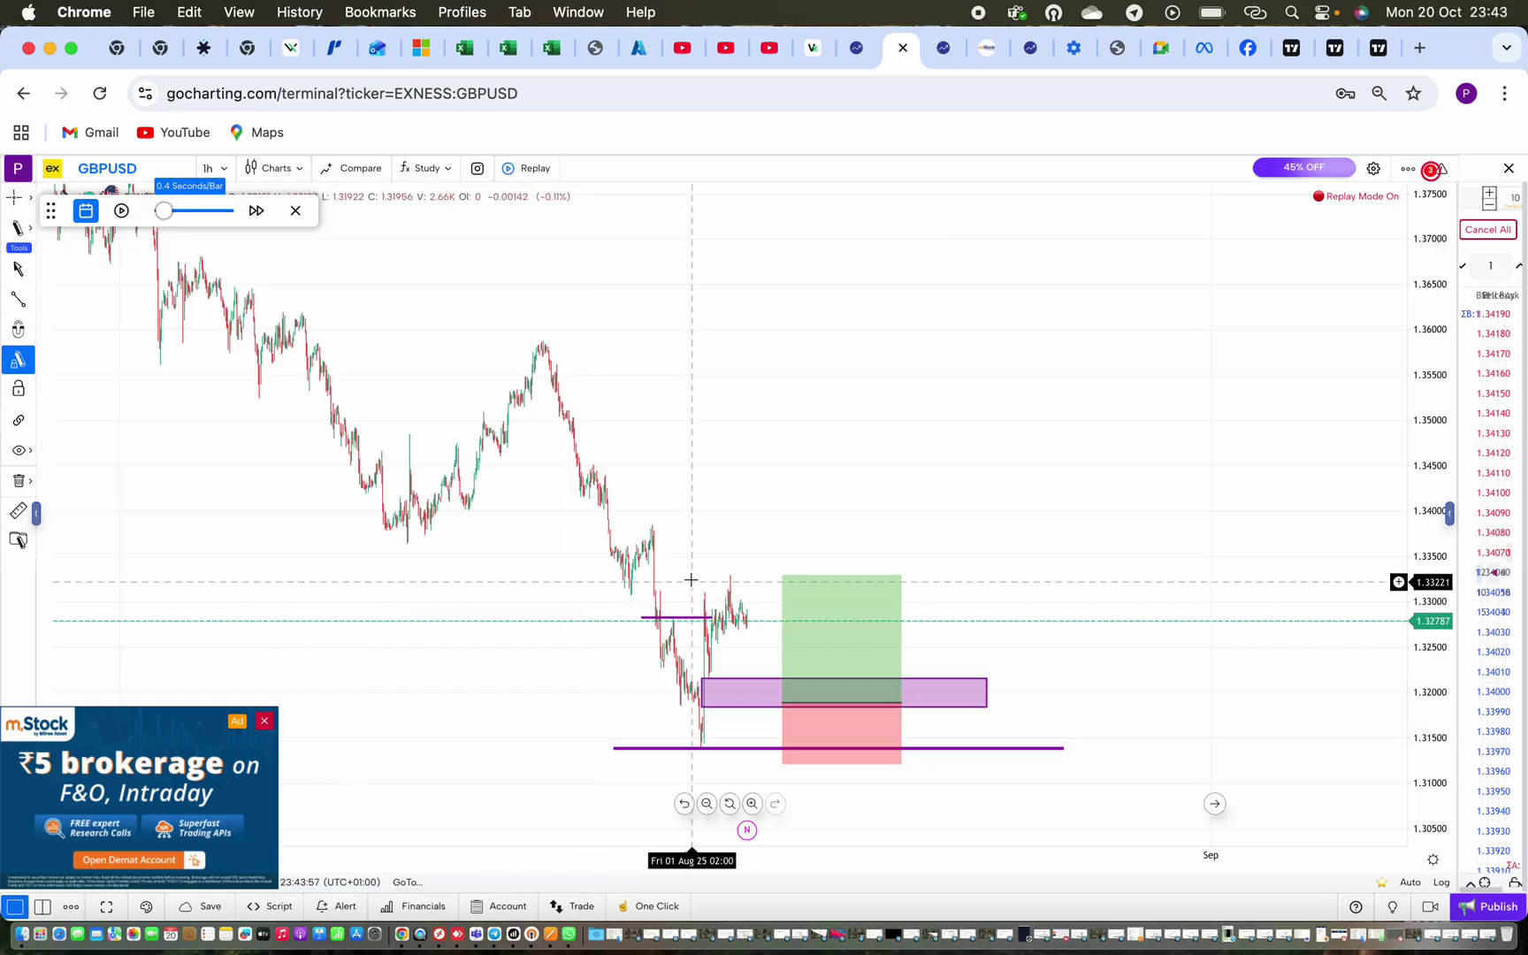
drag(651, 569, 995, 567)
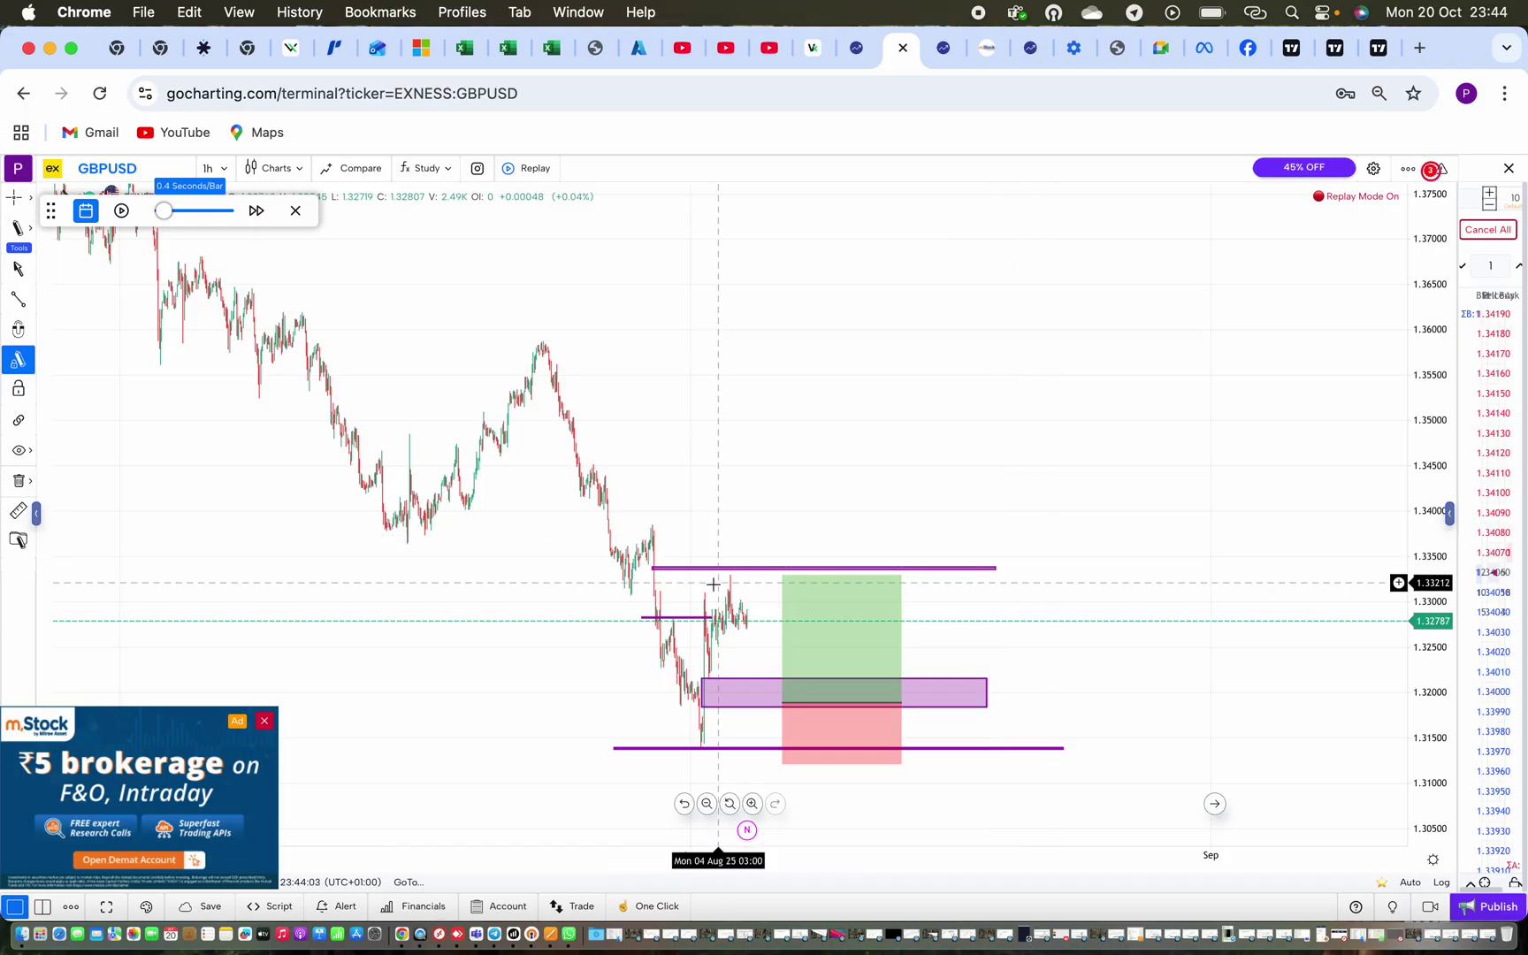
Shift the upper flat rectangle level down to about 1.3333, running from 30 July to about 19 August
drag(653, 568, 635, 568)
drag(967, 570, 977, 577)
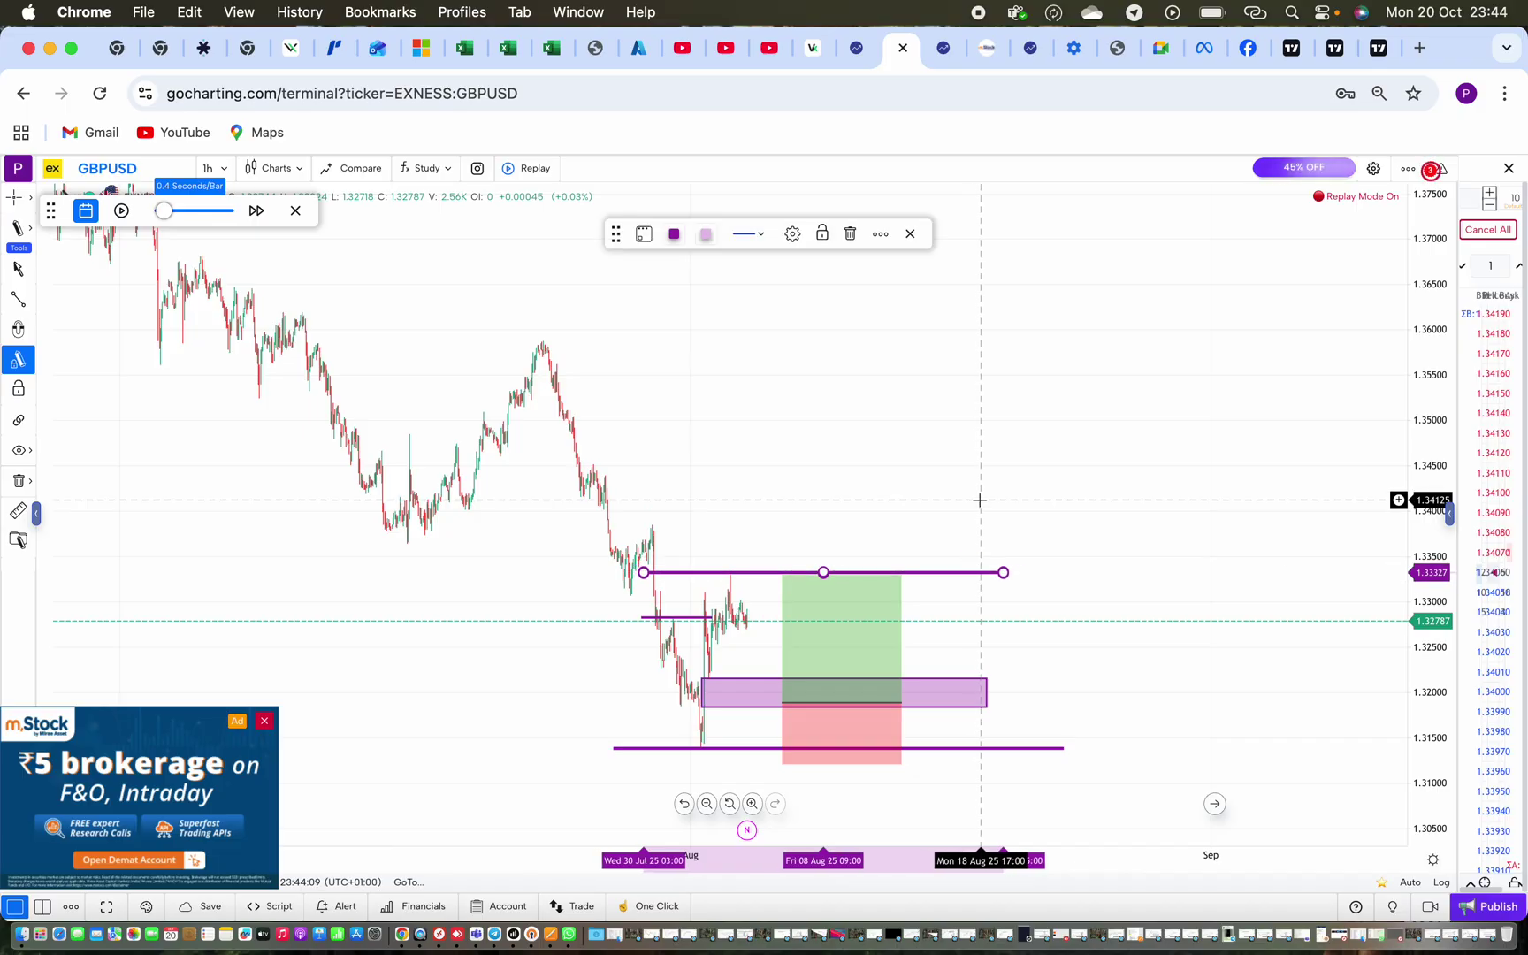
click(441, 419)
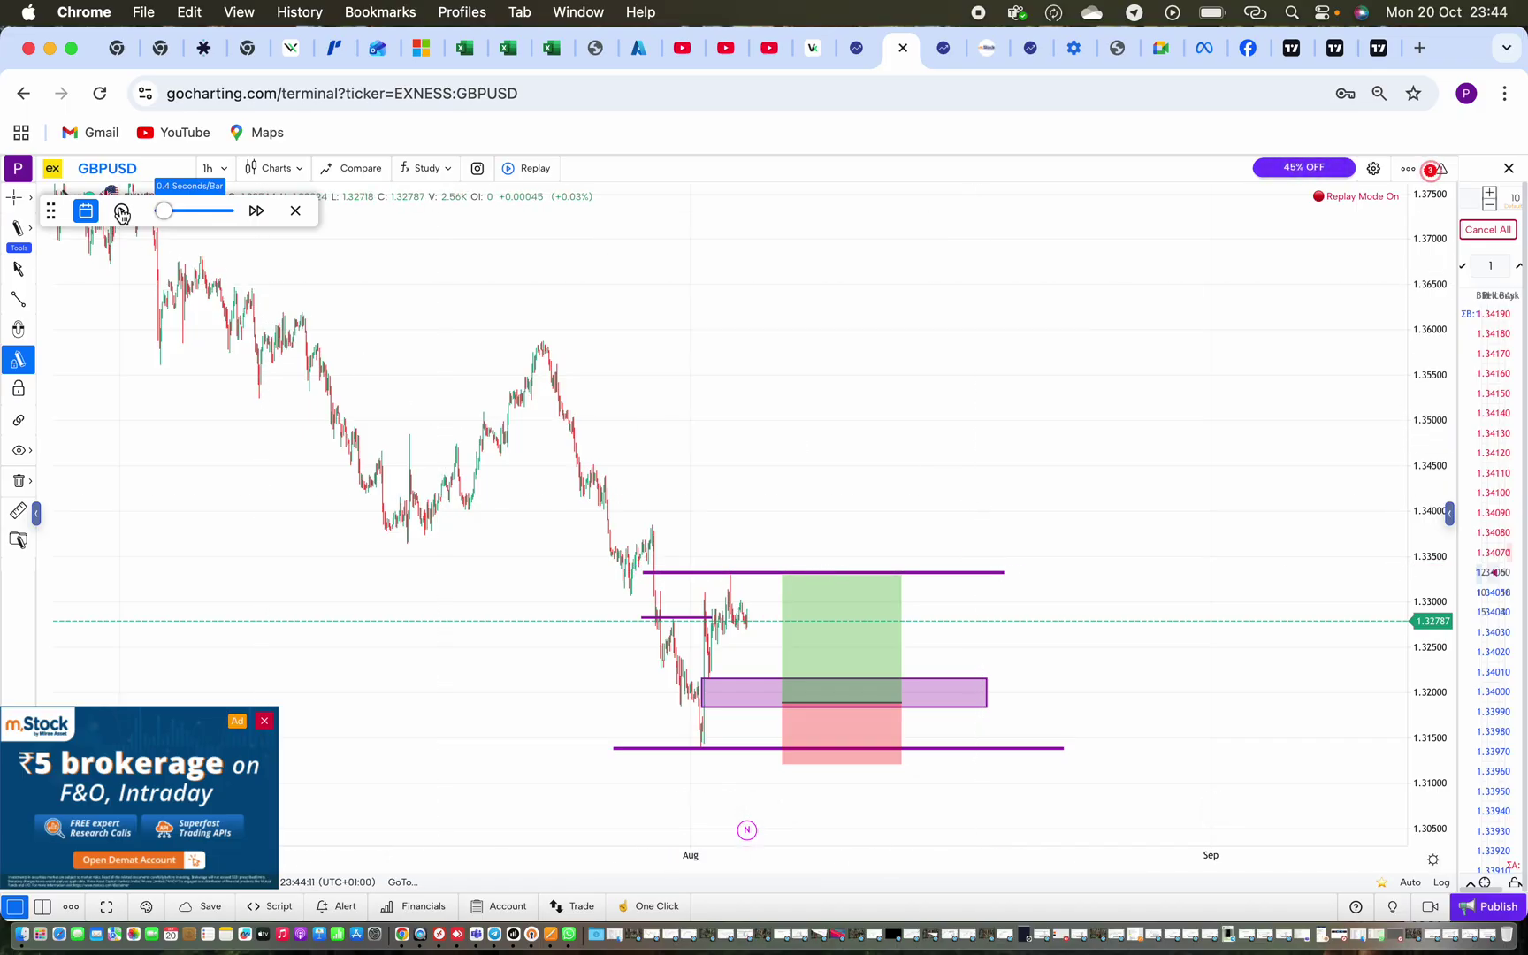
Resume the candle replay, let price climb above the upper level to about 1.3440, and pause it
click(122, 212)
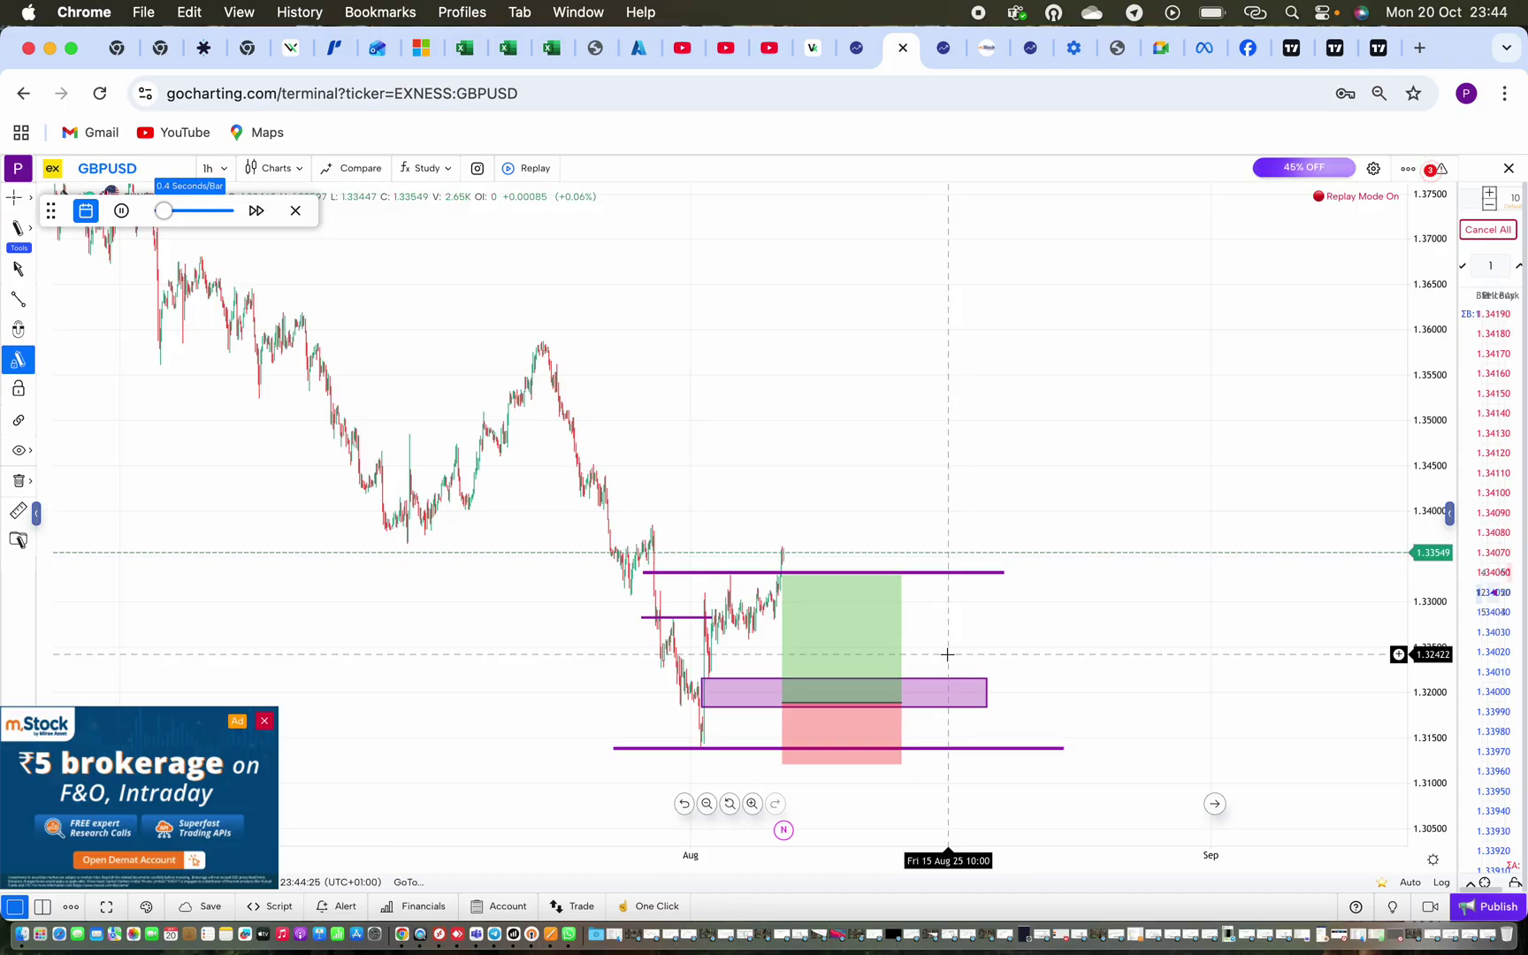
click(803, 690)
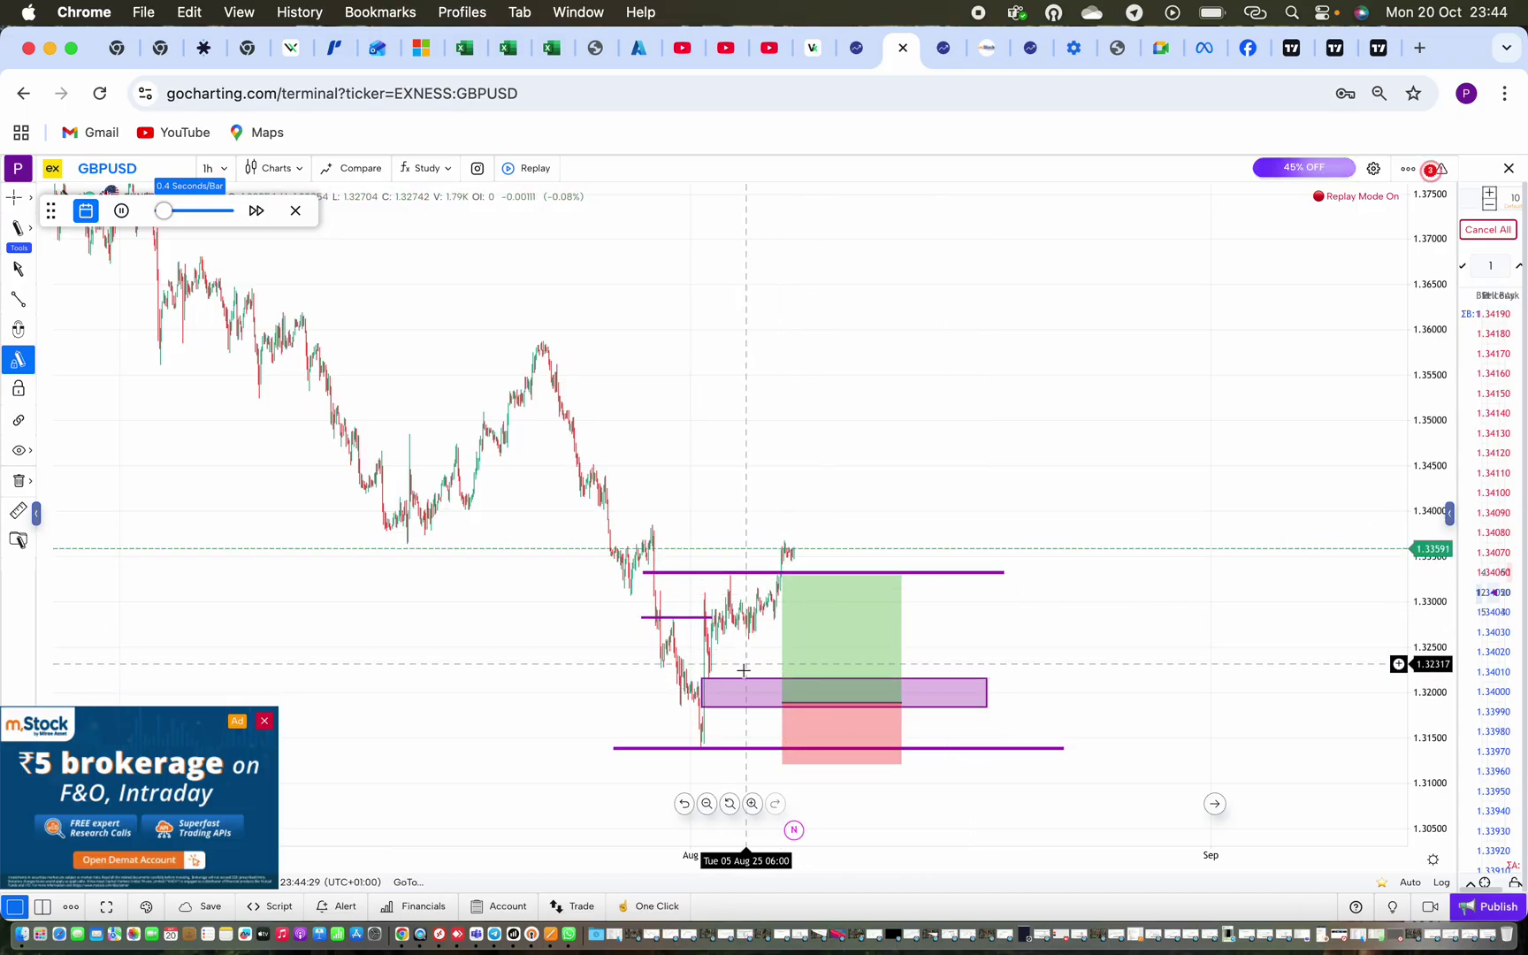
mouse_move(829, 703)
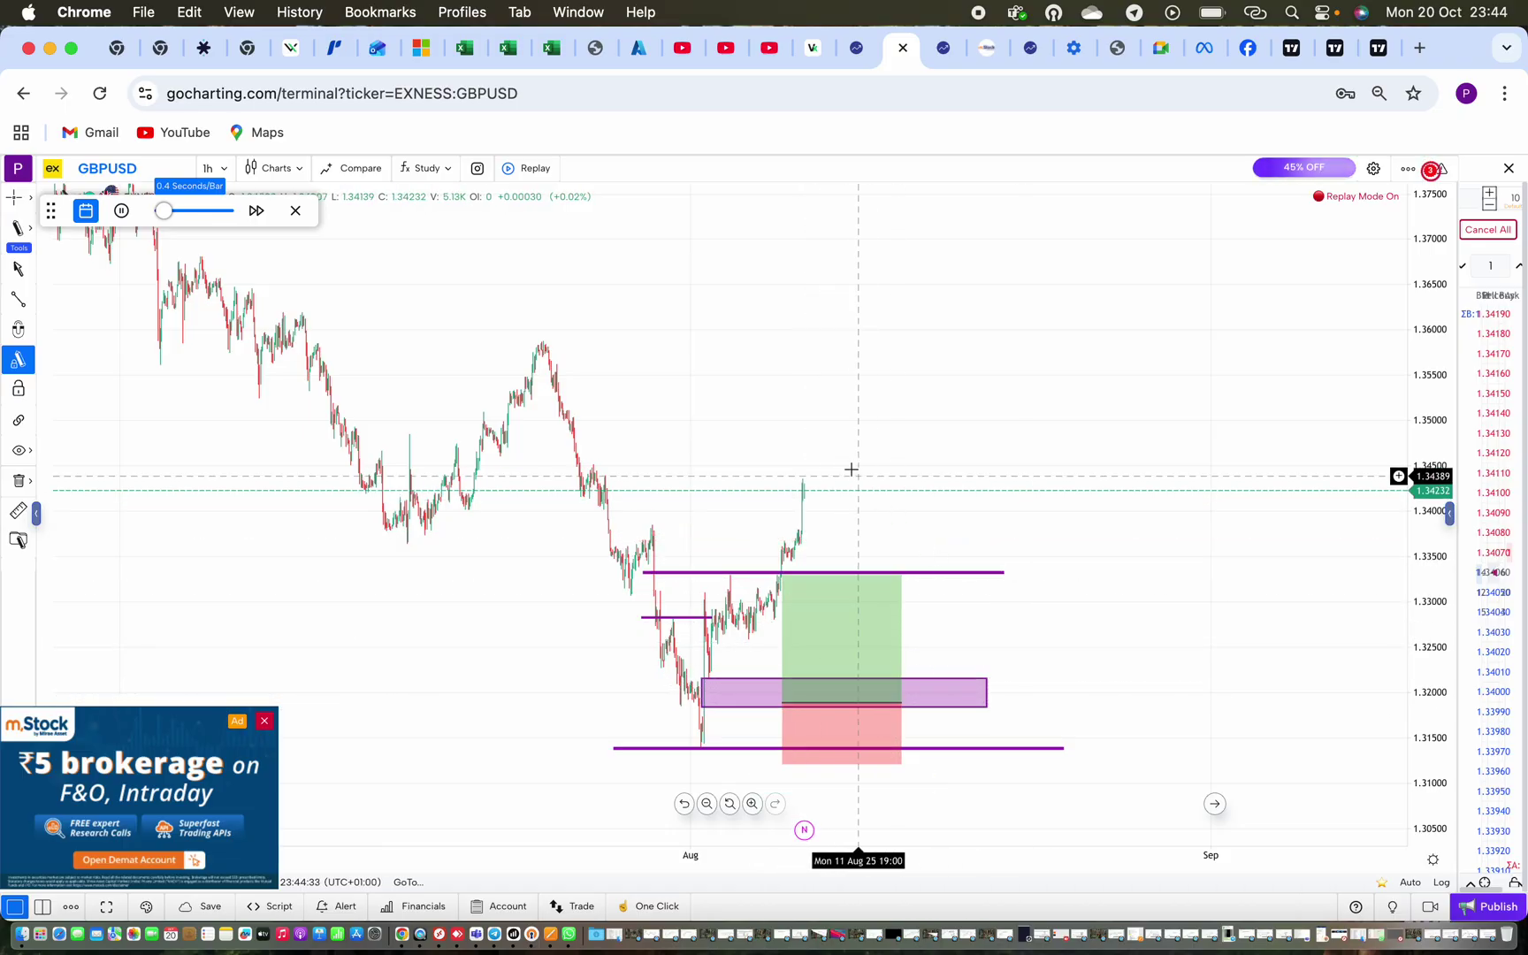
mouse_move(839, 655)
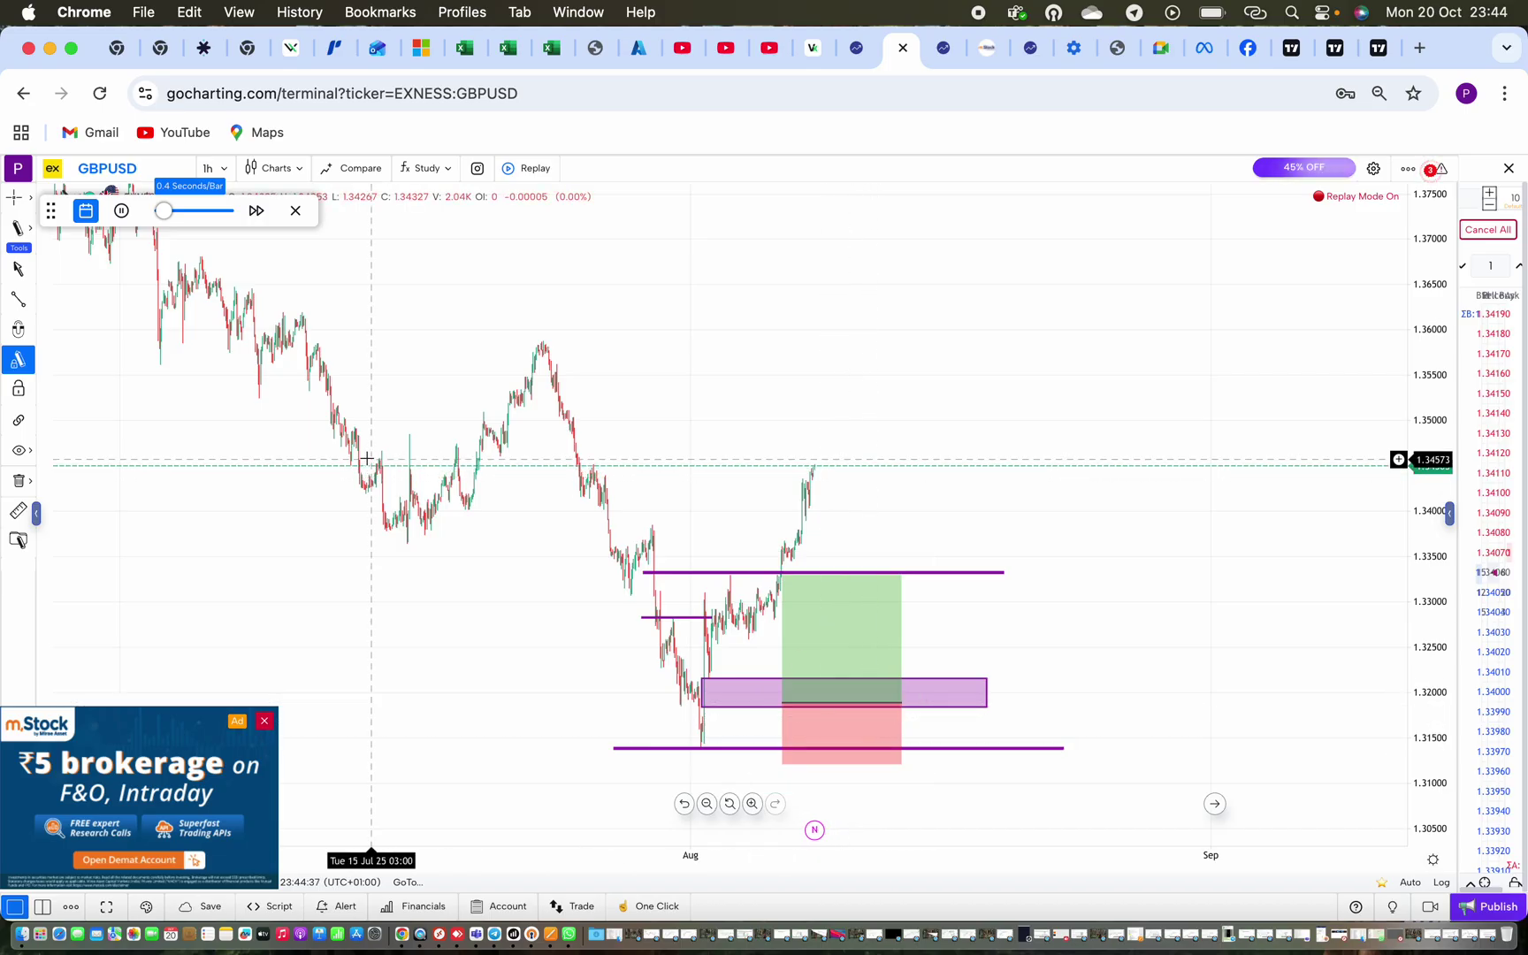
click(23, 233)
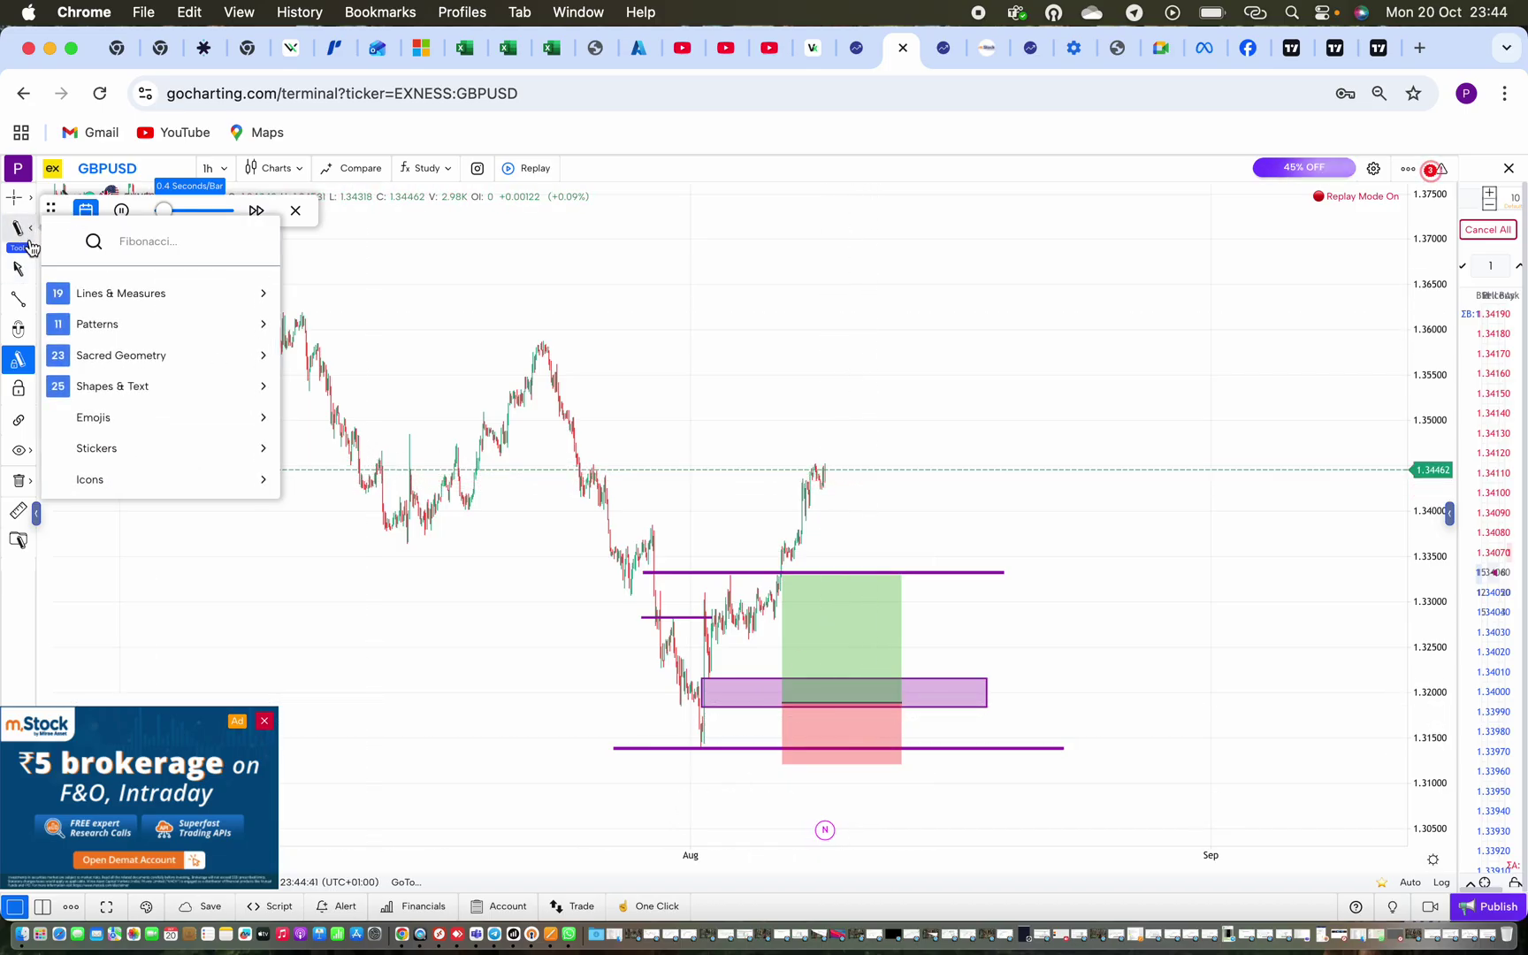
click(22, 233)
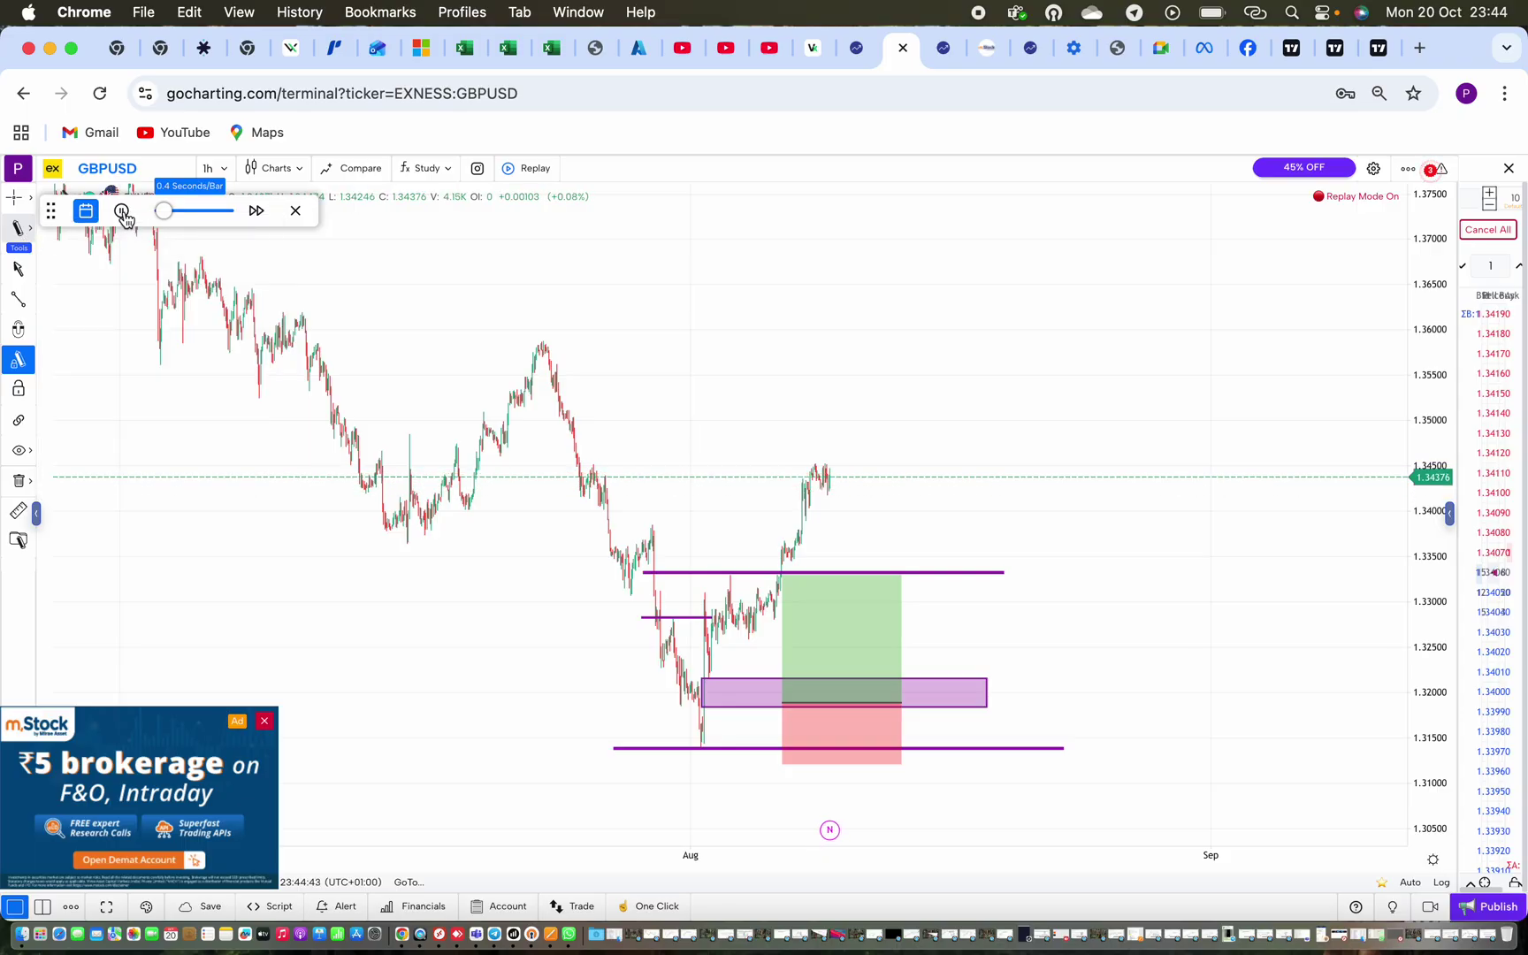
click(123, 214)
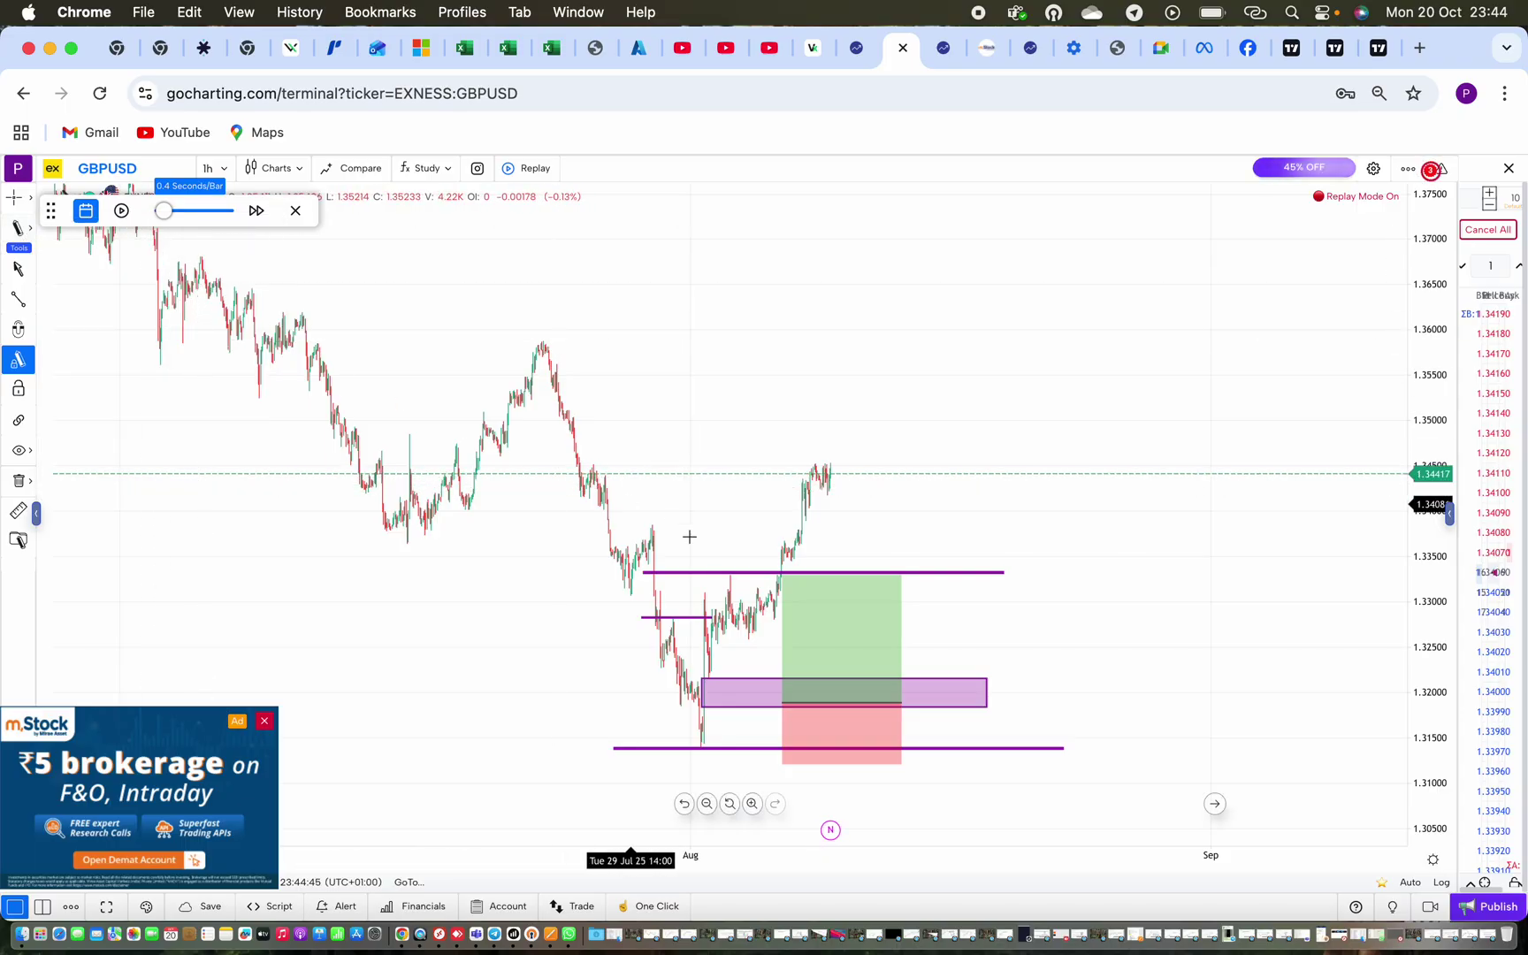
Move the short level up to about 1.3450 and stretch it from 25 July to about 20 August
click(854, 621)
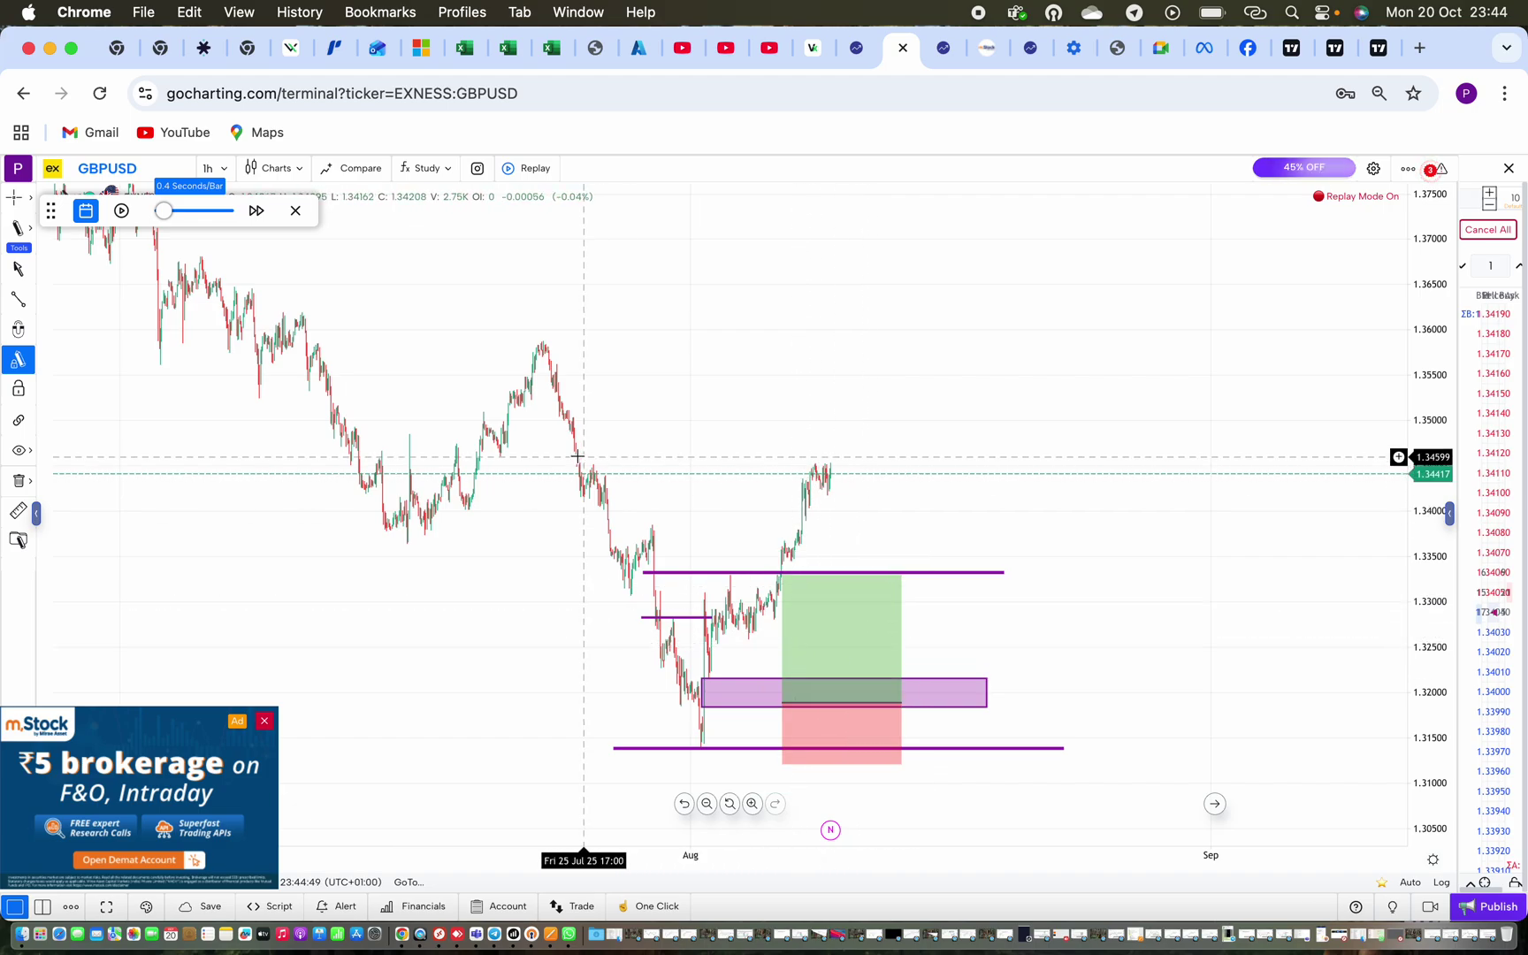
click(752, 574)
drag(691, 620, 1024, 467)
click(969, 407)
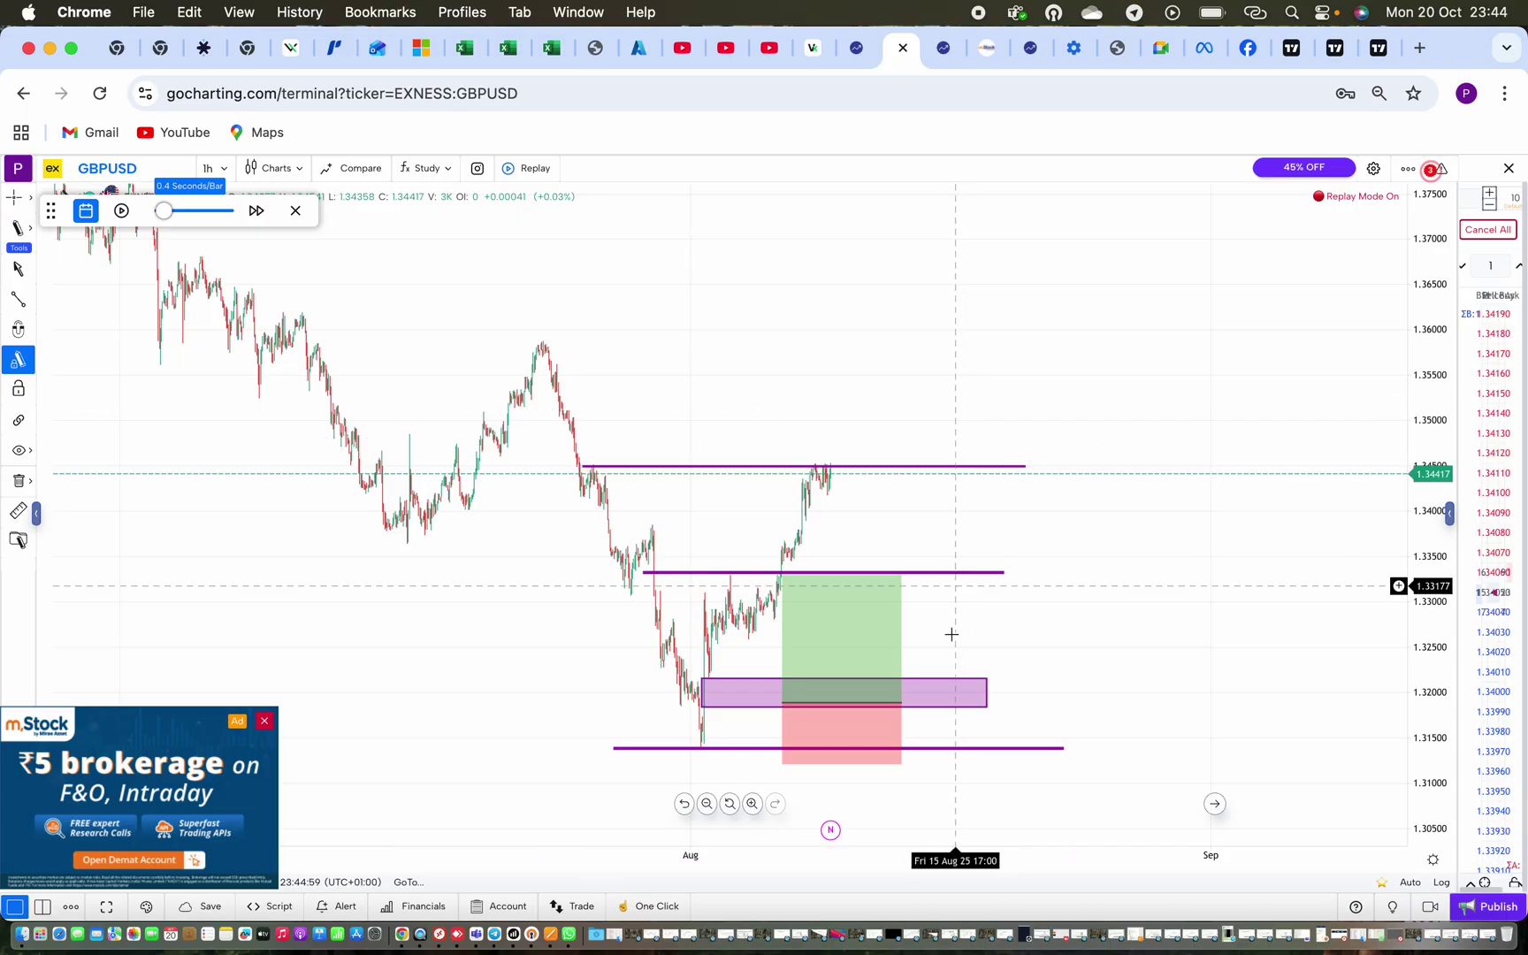
Move the shaded rectangle zone up to span about 1.3249 to 1.3280
click(746, 705)
drag(745, 705, 745, 647)
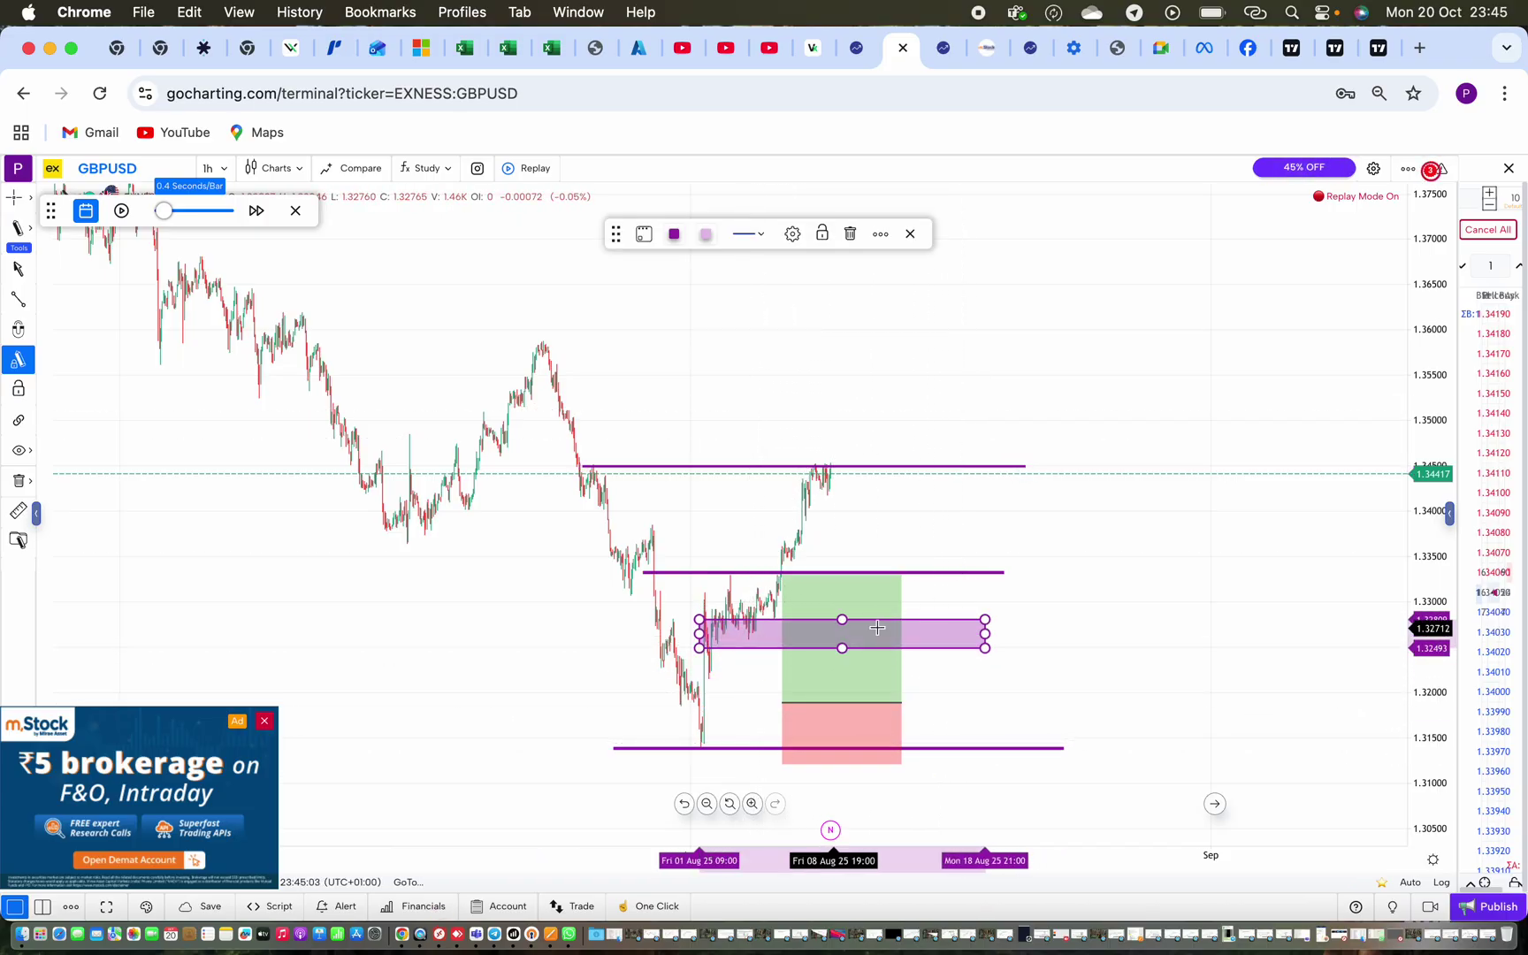
click(945, 688)
Move the Long Position into the raised zone with entry at about 1.3262, target on the 1.3450 level and stop at about 1.3173
click(866, 727)
drag(866, 727, 965, 655)
click(1098, 617)
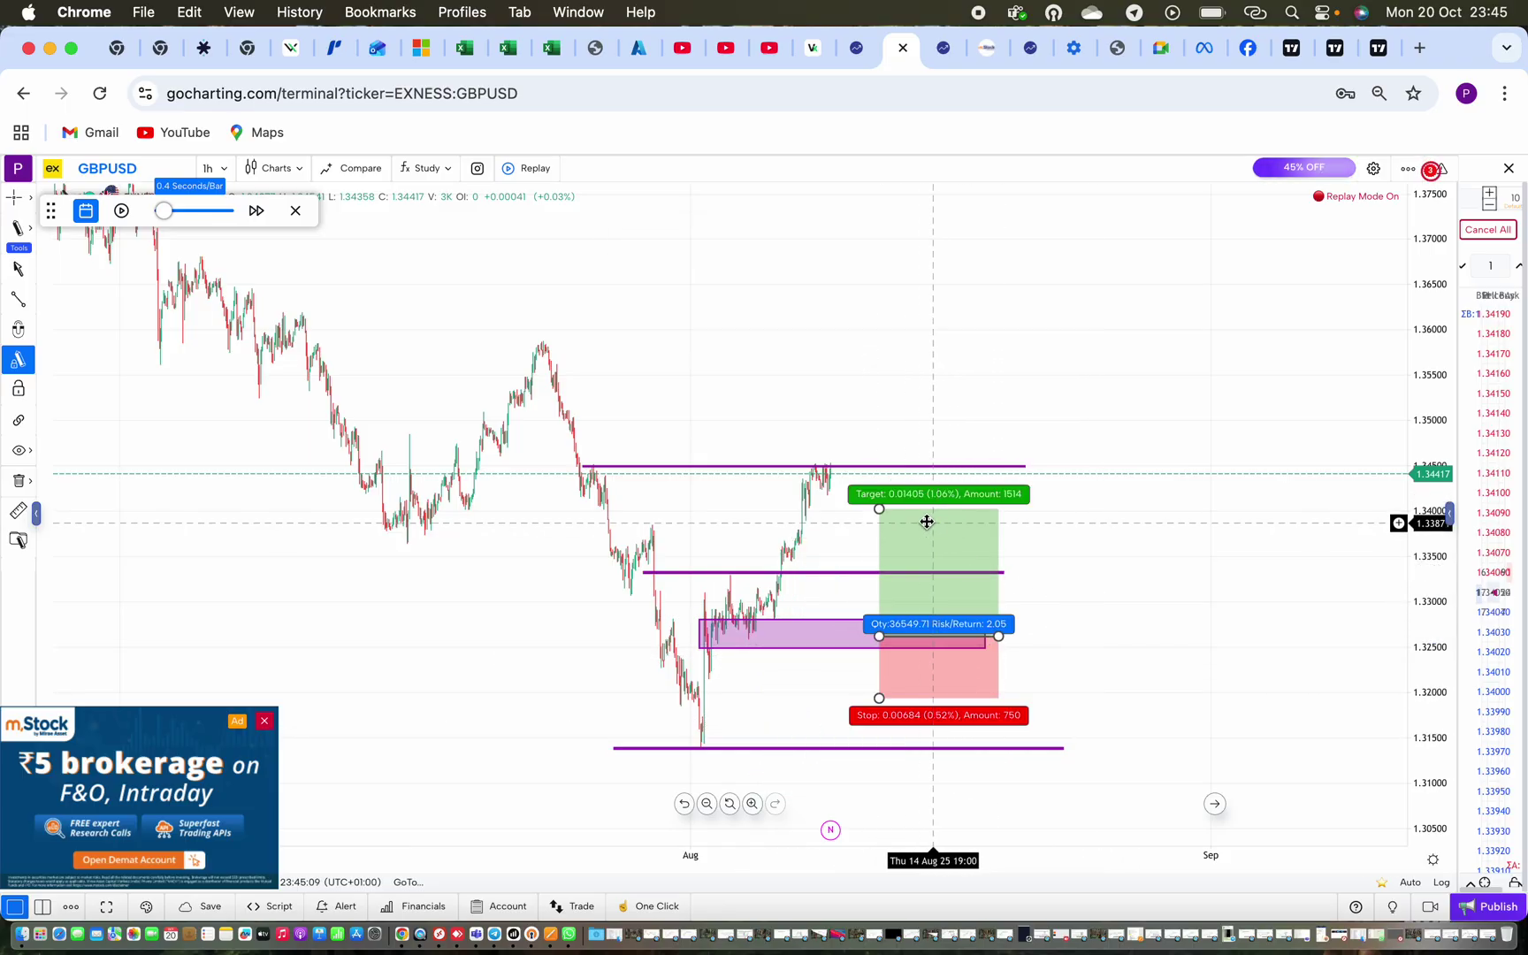
mouse_move(876, 515)
drag(881, 510, 883, 467)
mouse_move(881, 700)
mouse_down()
mouse_move(881, 729)
mouse_move(889, 714)
mouse_up()
click(1067, 637)
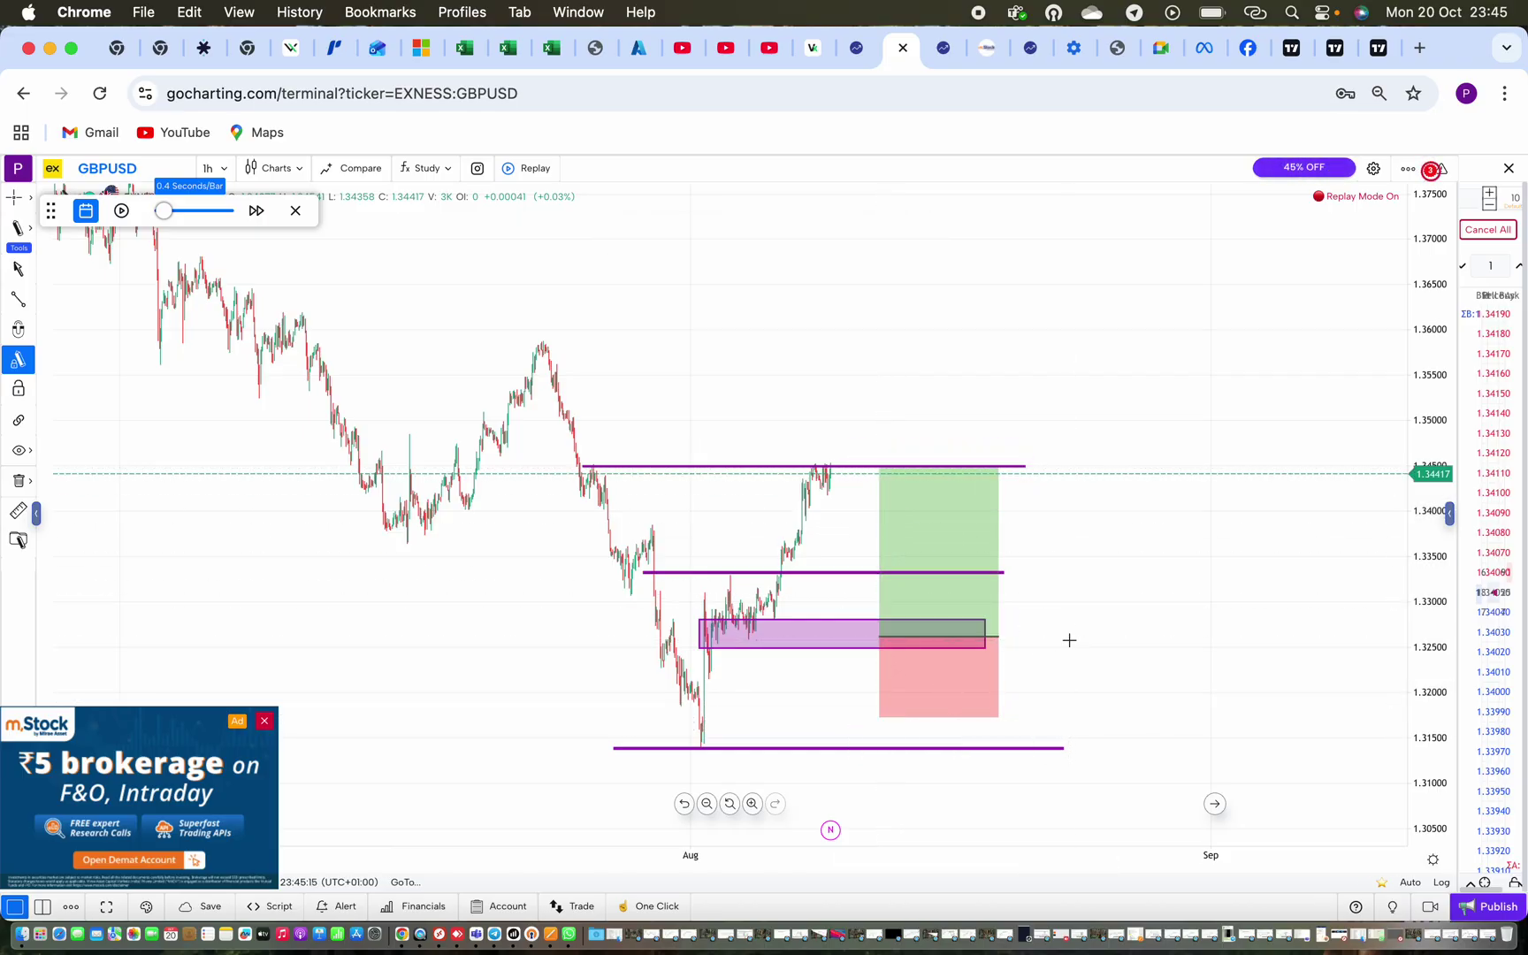
Draw a Path projection from the 1.3450 level down into the zone, zigzagging there and rising to about 1.3504
click(20, 231)
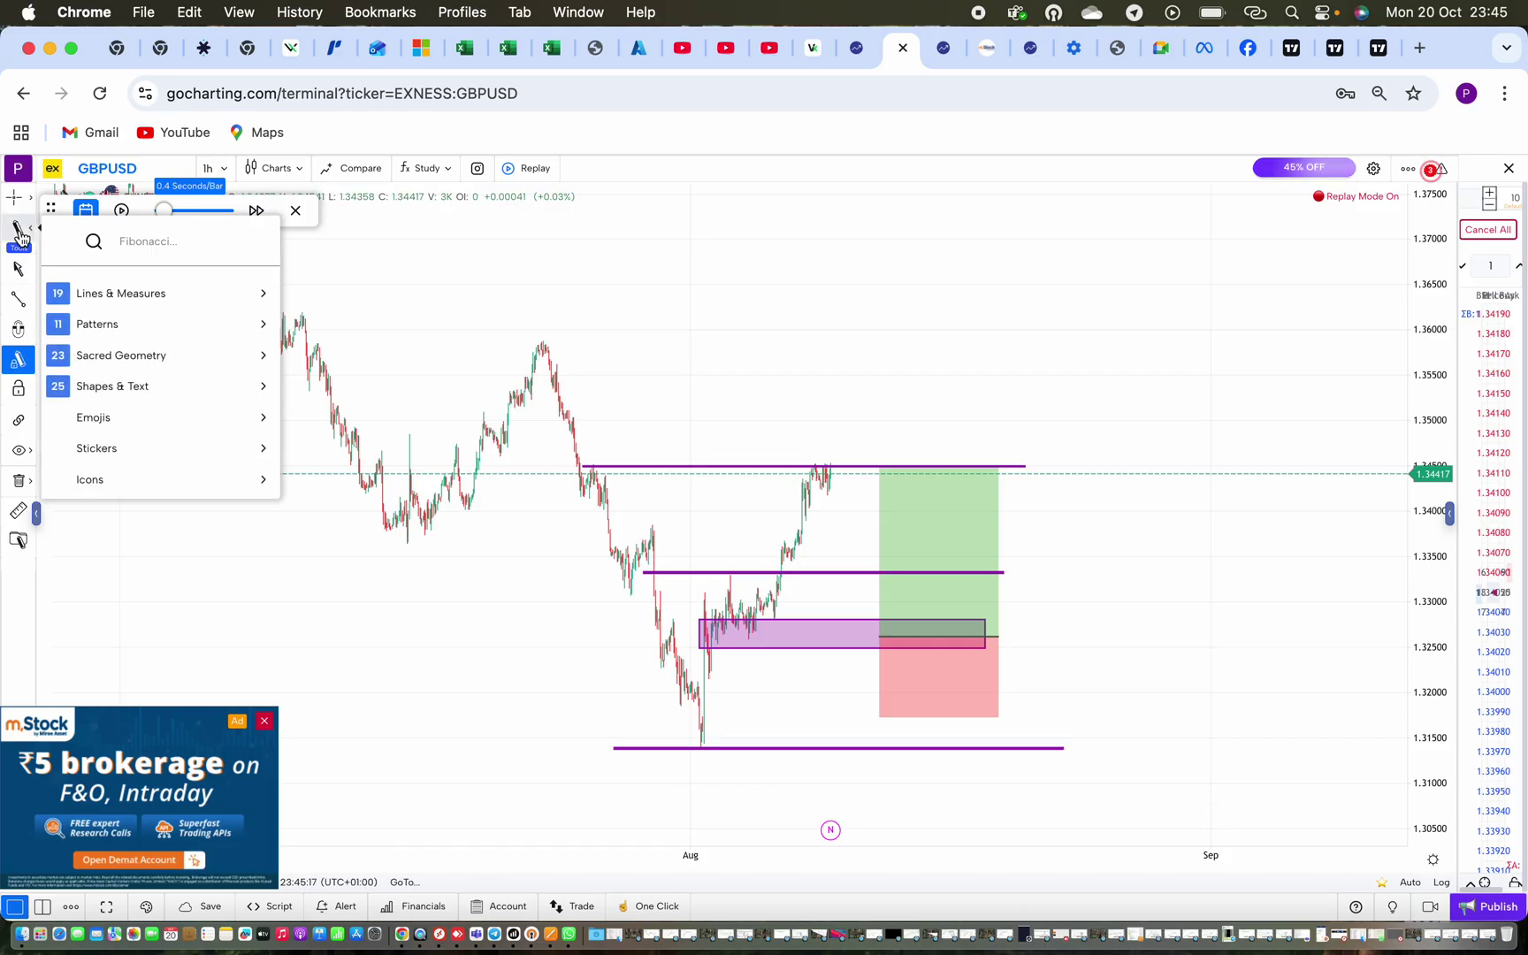
mouse_move(133, 363)
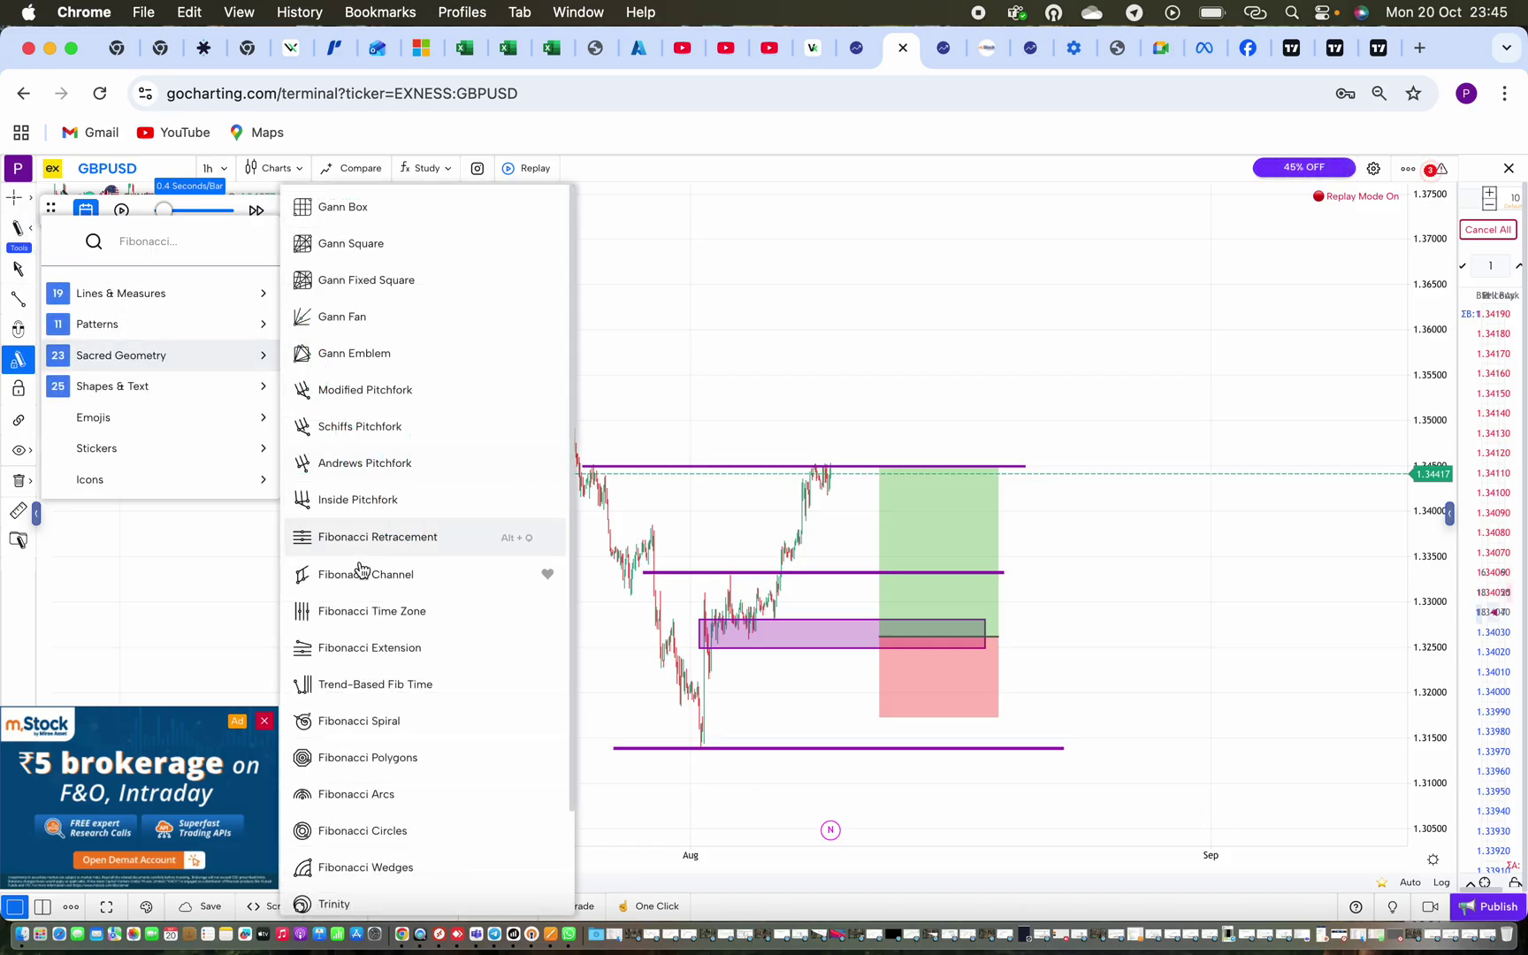
scroll(404, 726, down, 3)
scroll(404, 726, up, 3)
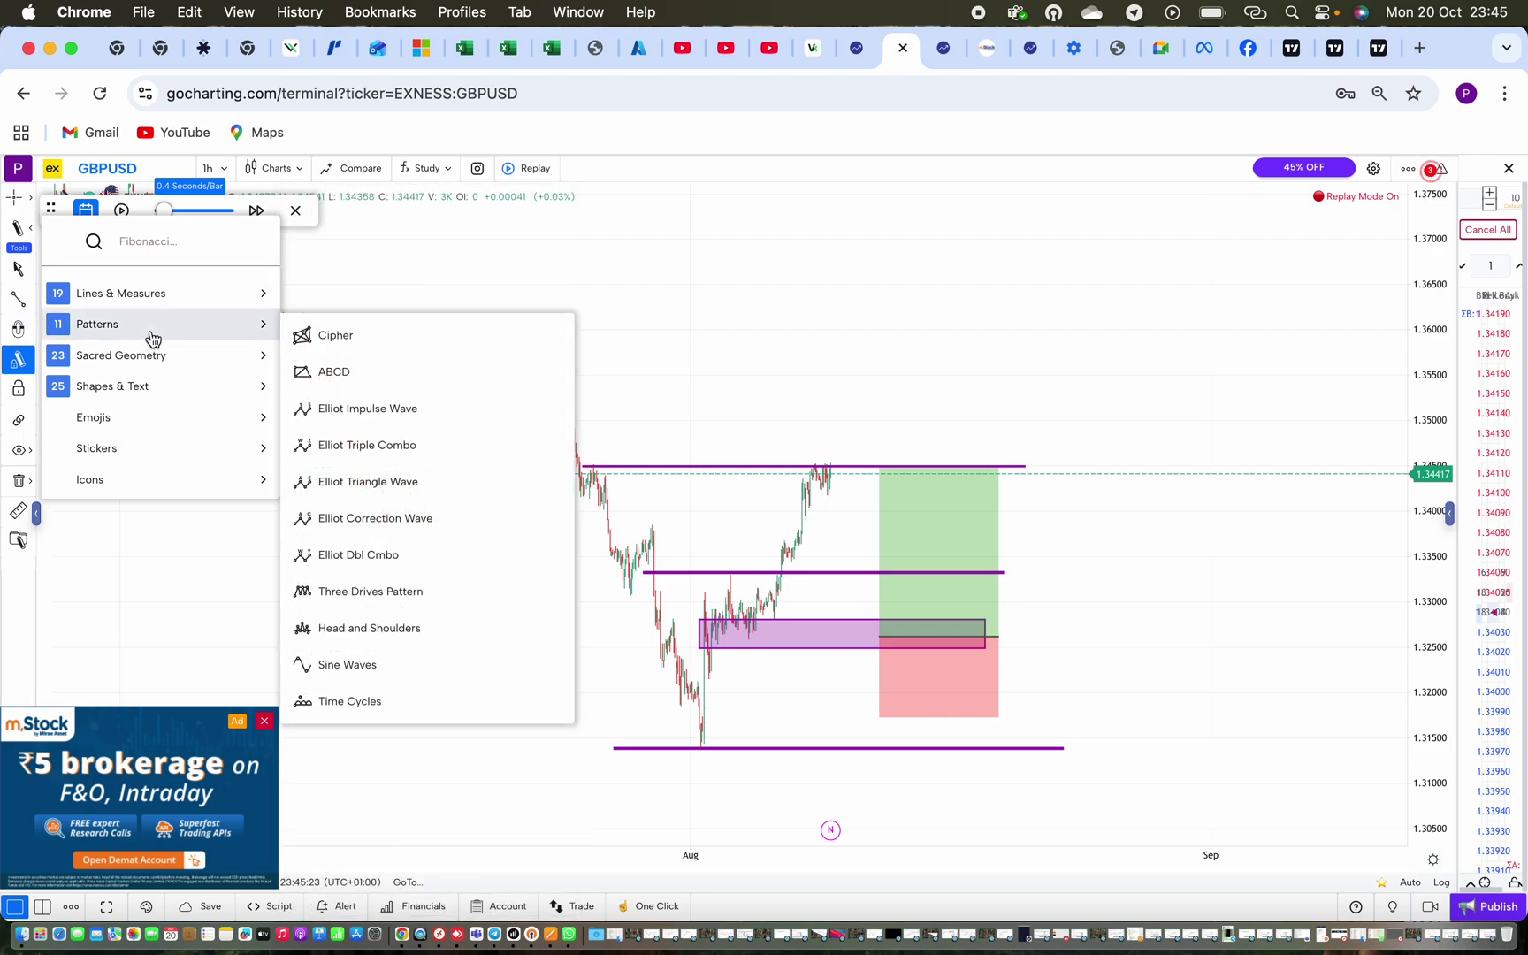
mouse_move(154, 300)
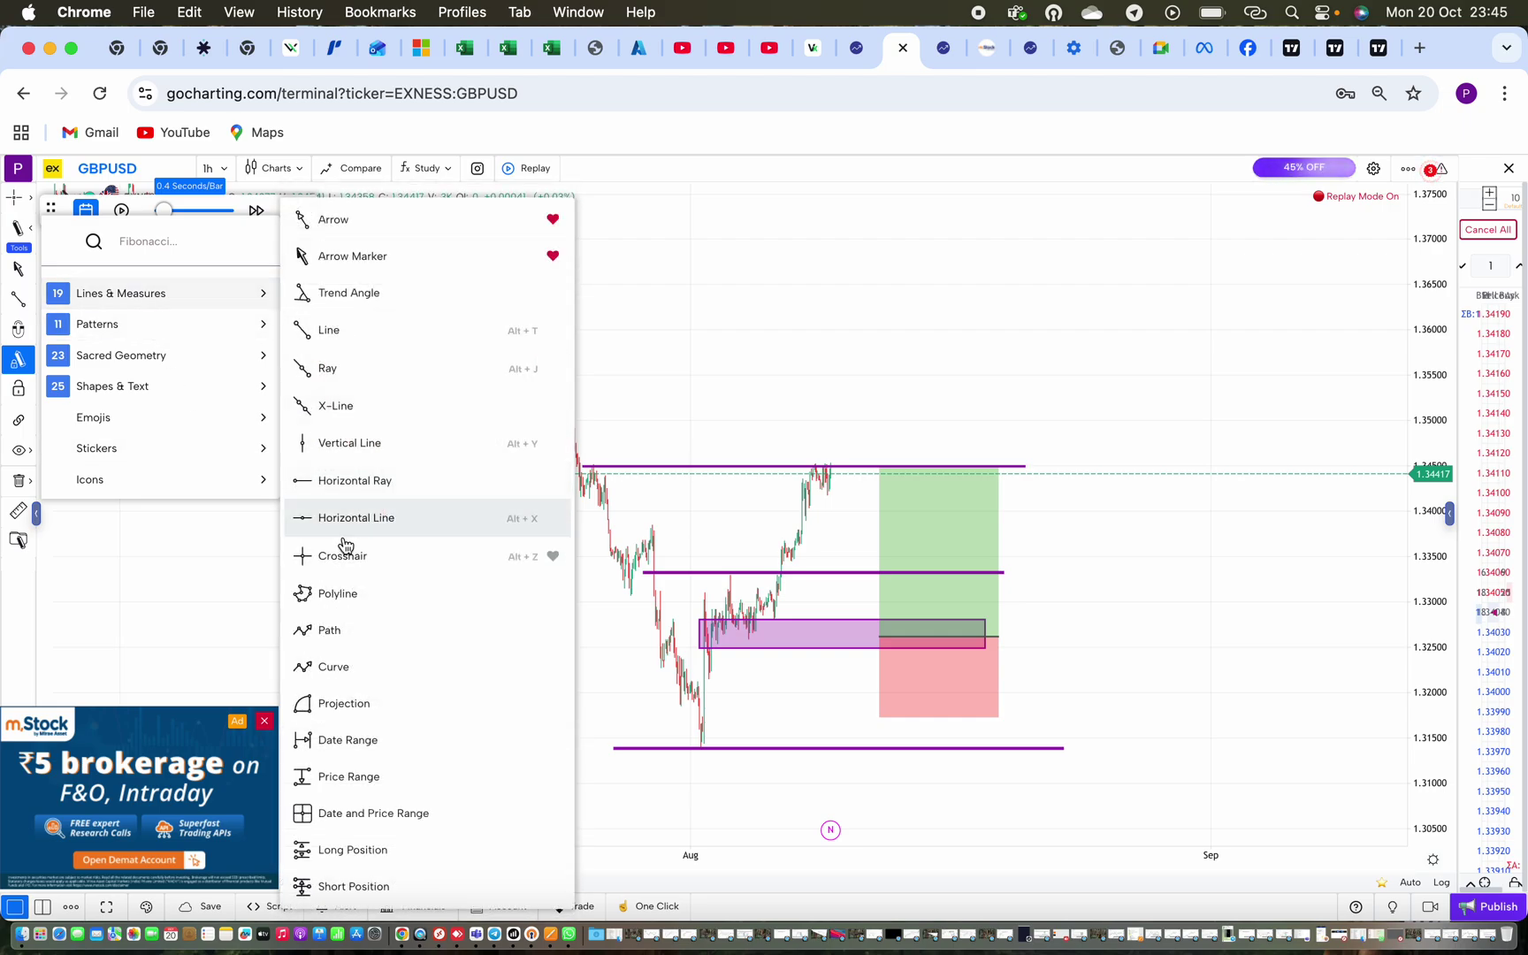
click(310, 632)
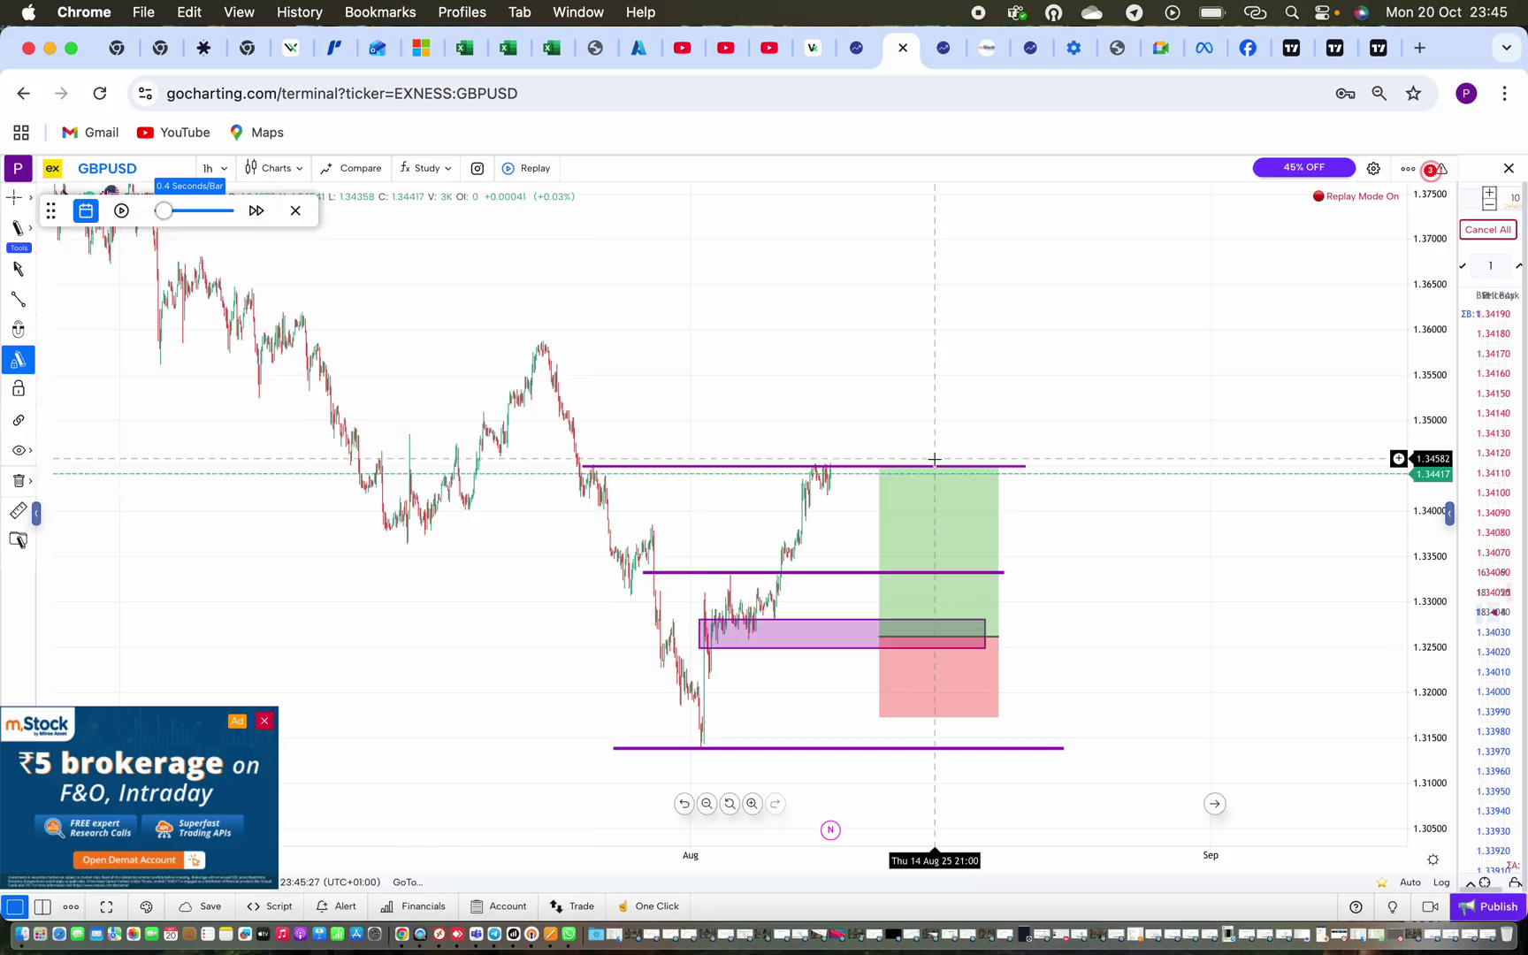
click(836, 466)
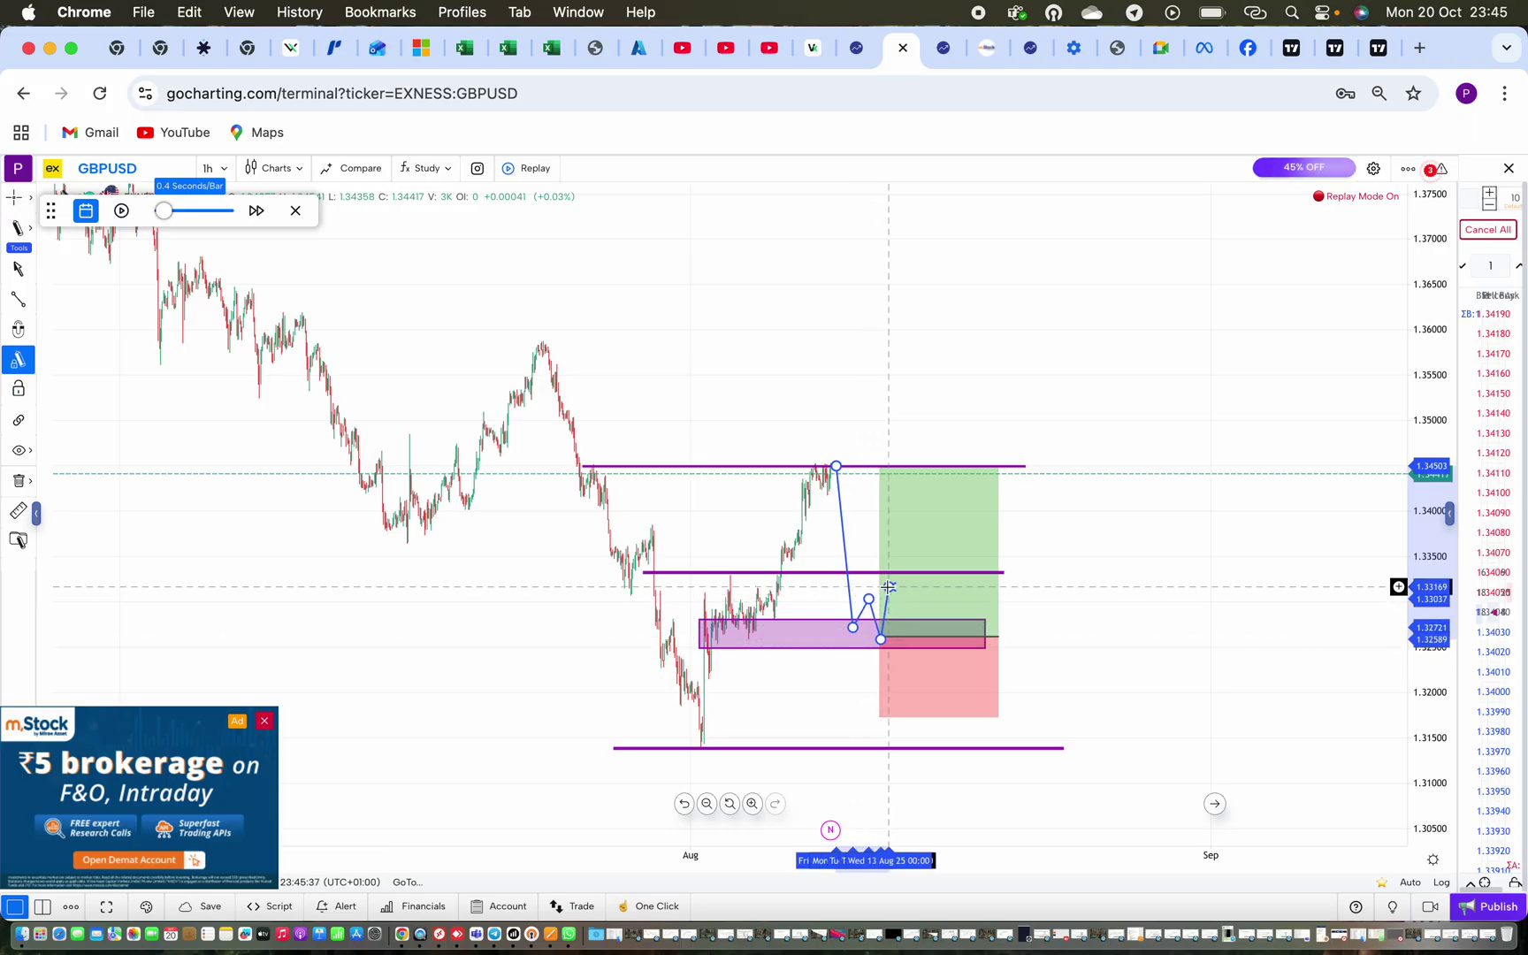
click(900, 615)
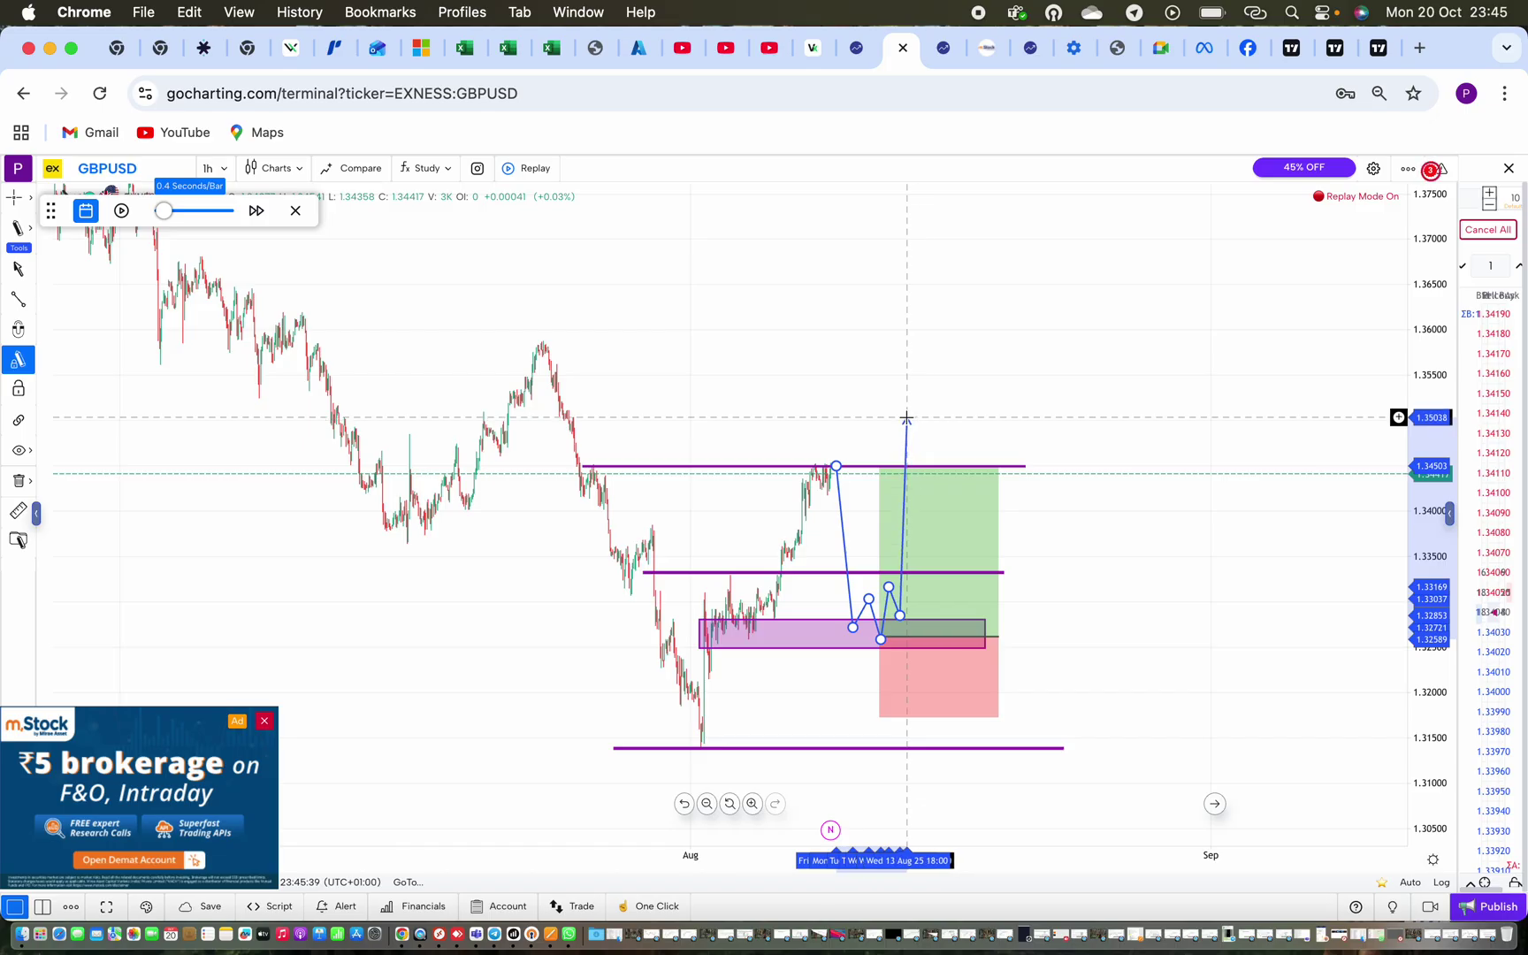
click(906, 417)
click(997, 380)
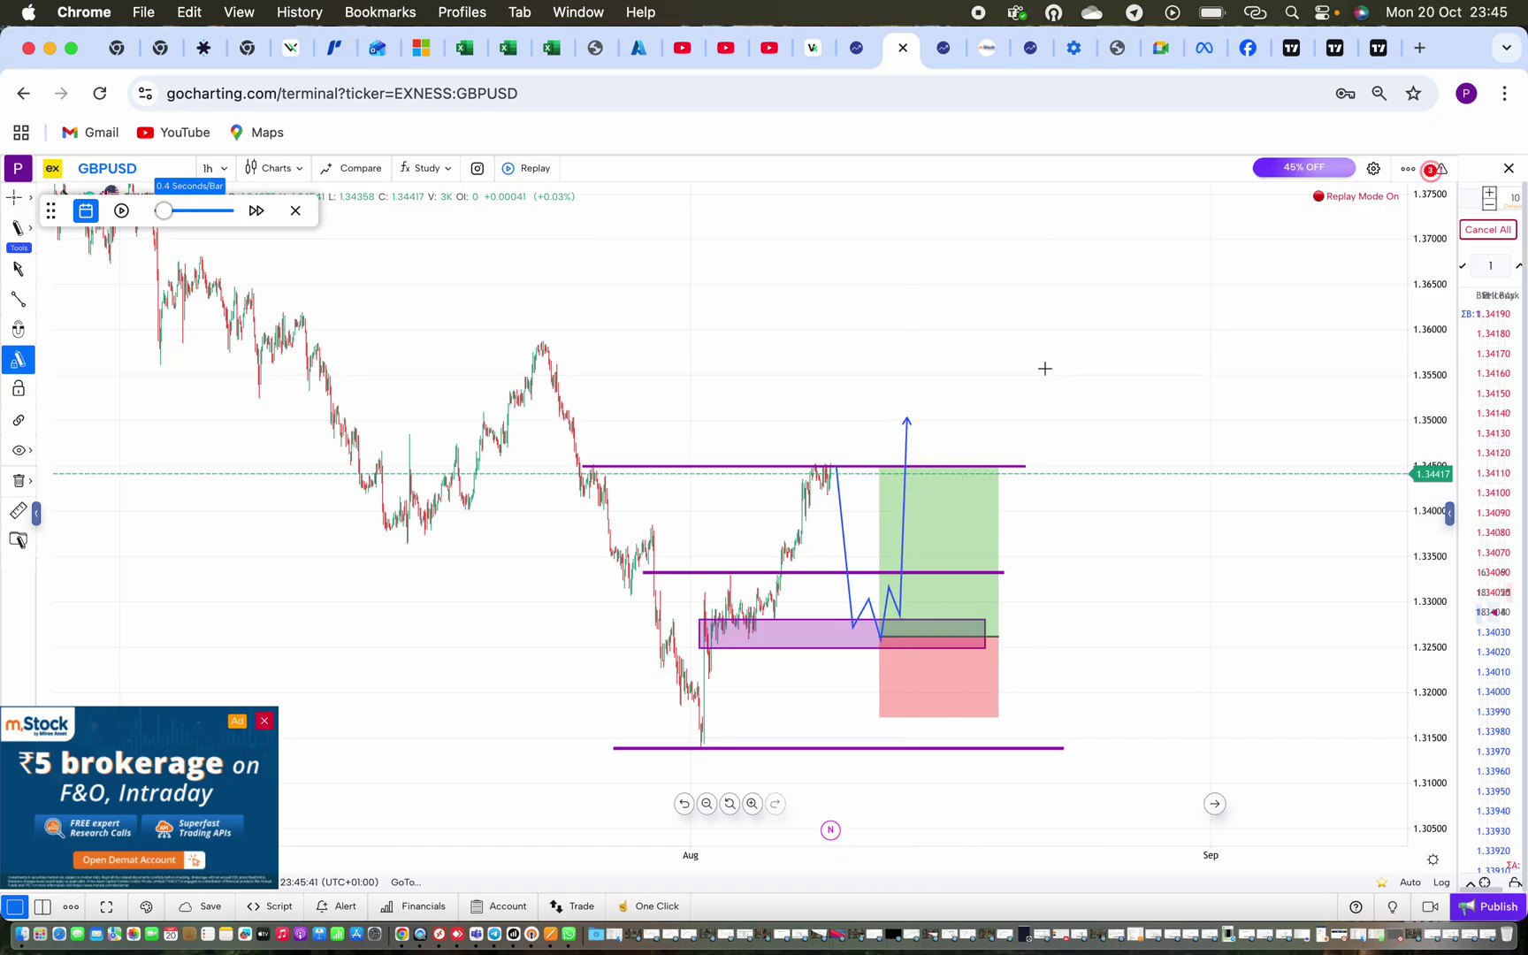
Resume the candle replay and shift the projected path later so it starts at the Long Position's earlier edge
click(122, 211)
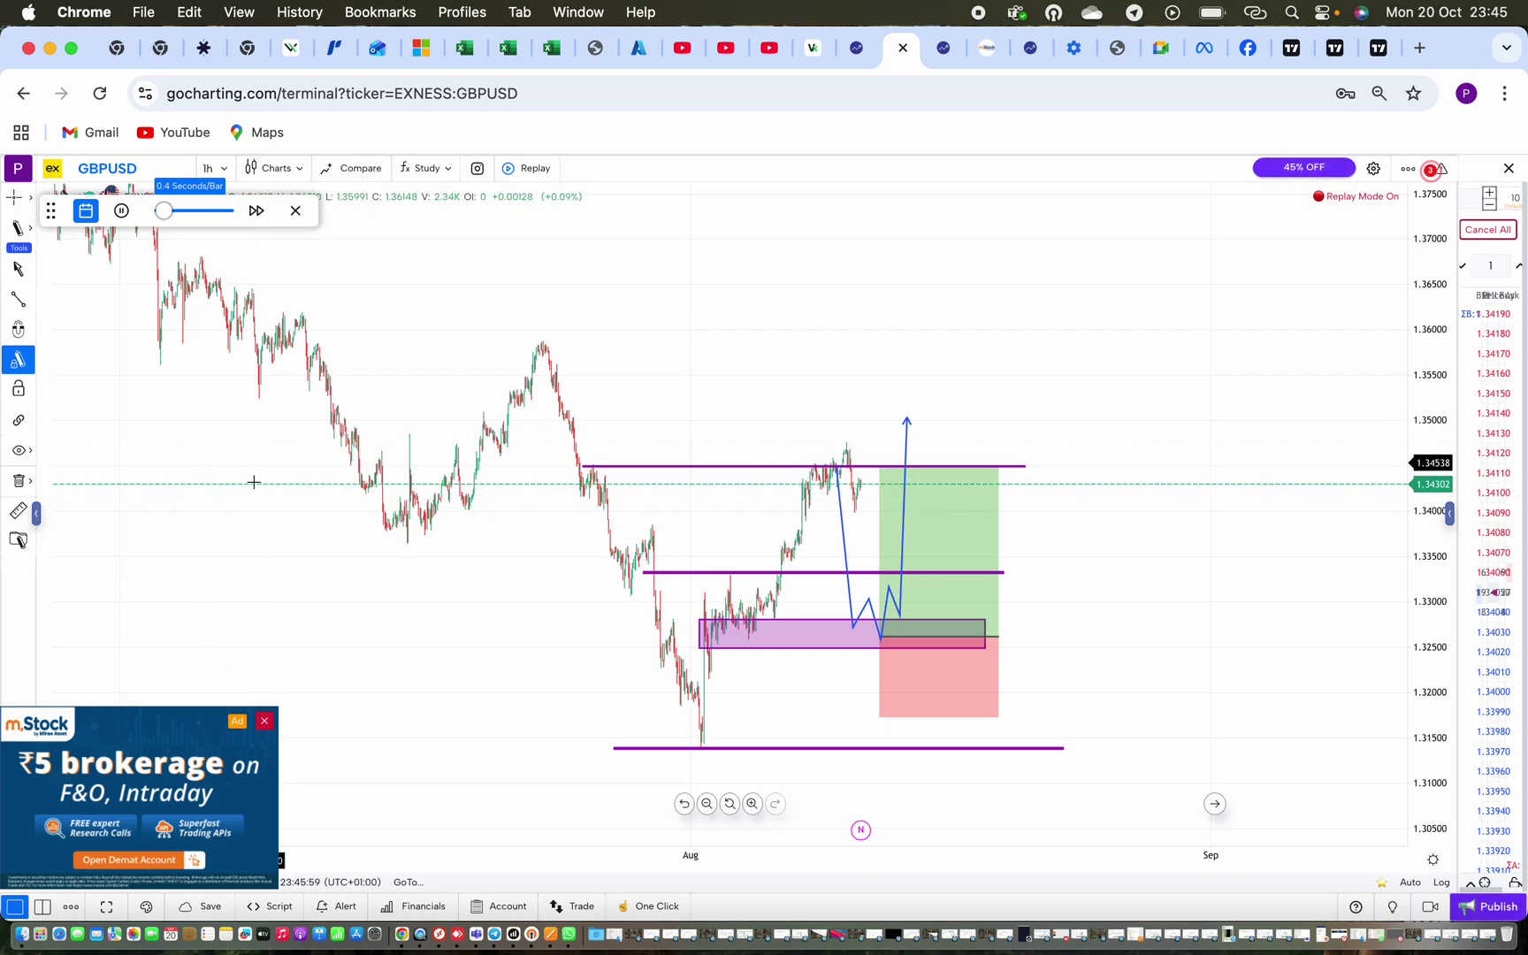
click(906, 442)
drag(918, 446, 951, 445)
click(1093, 395)
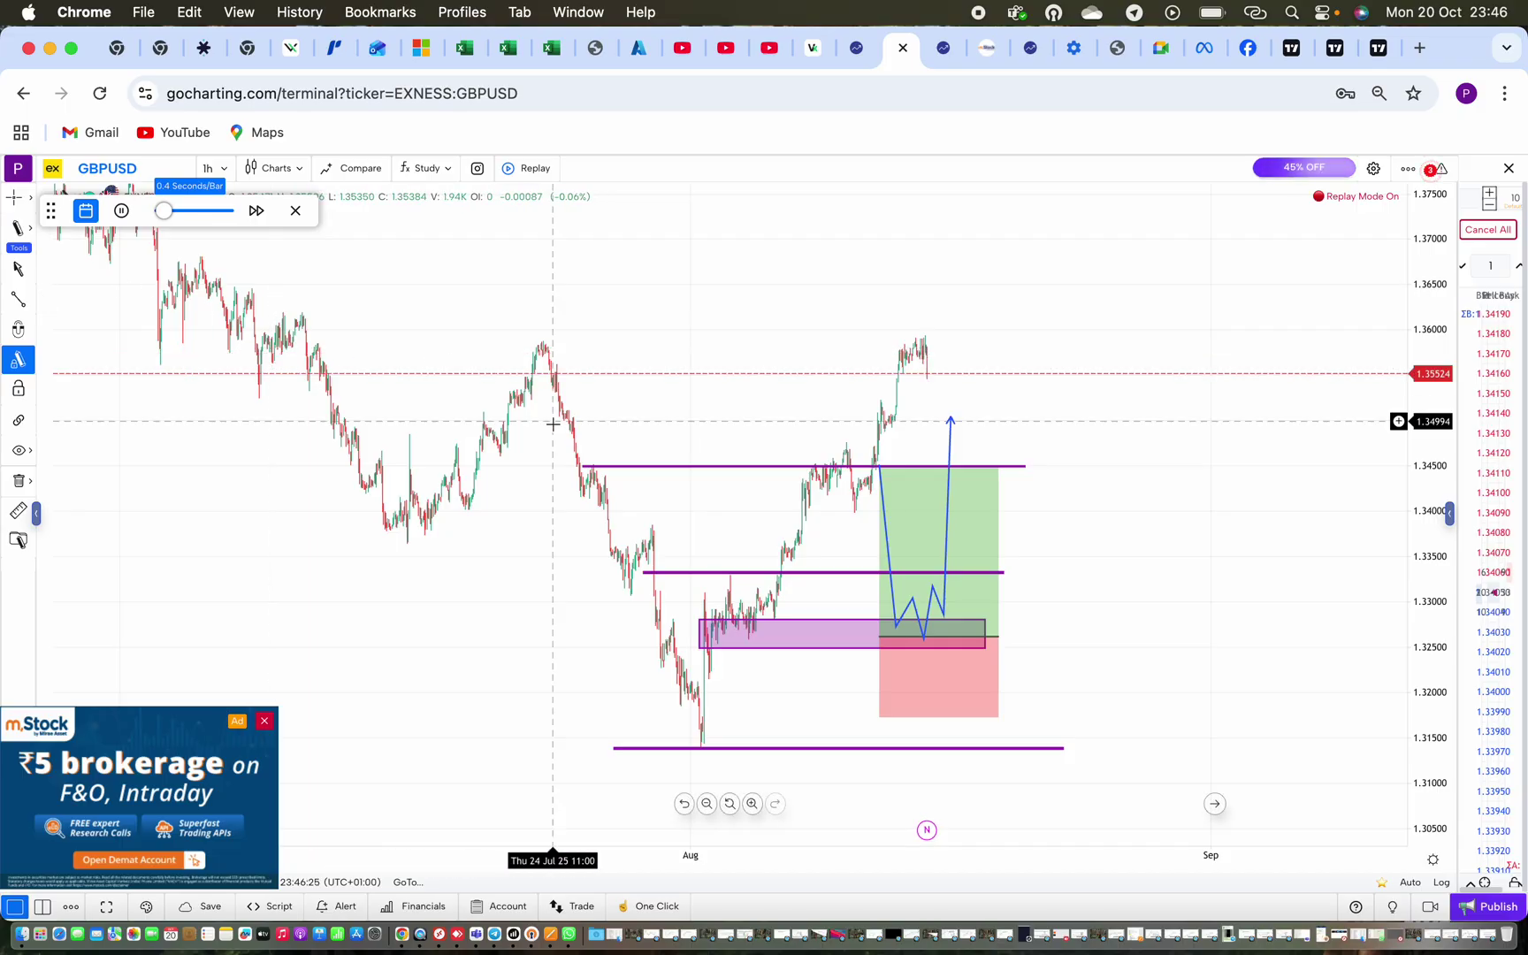
Move the 1.3333 level up to the recent highs at about 1.3585 and stretch it from about 10 July to 28 August
drag(745, 547, 639, 617)
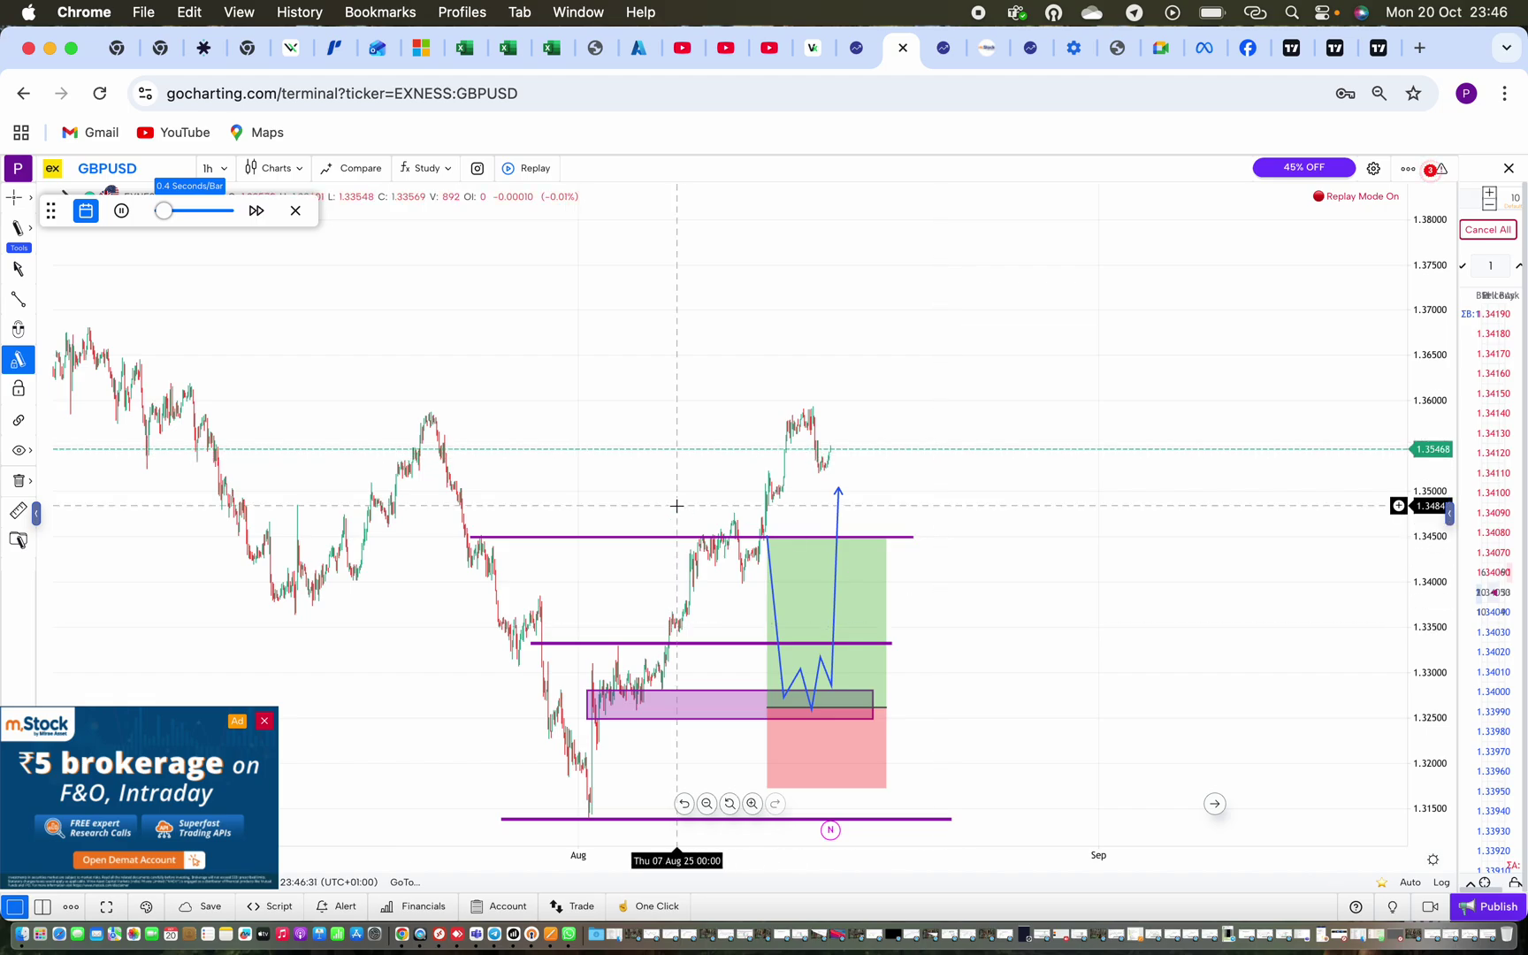
drag(733, 644, 616, 387)
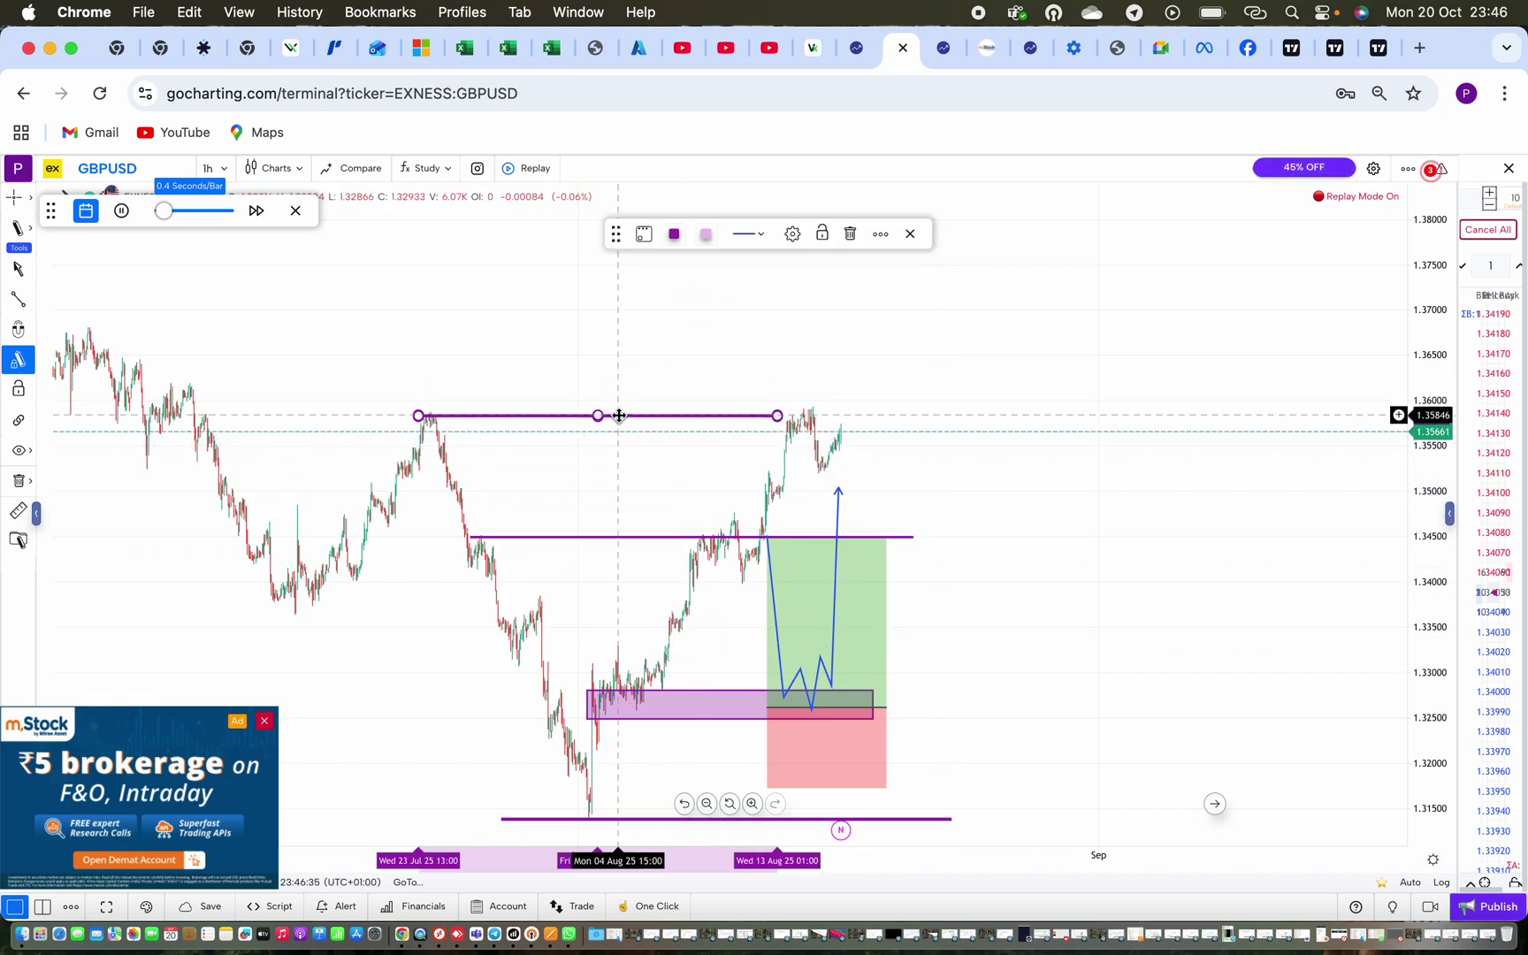
drag(777, 417, 1070, 416)
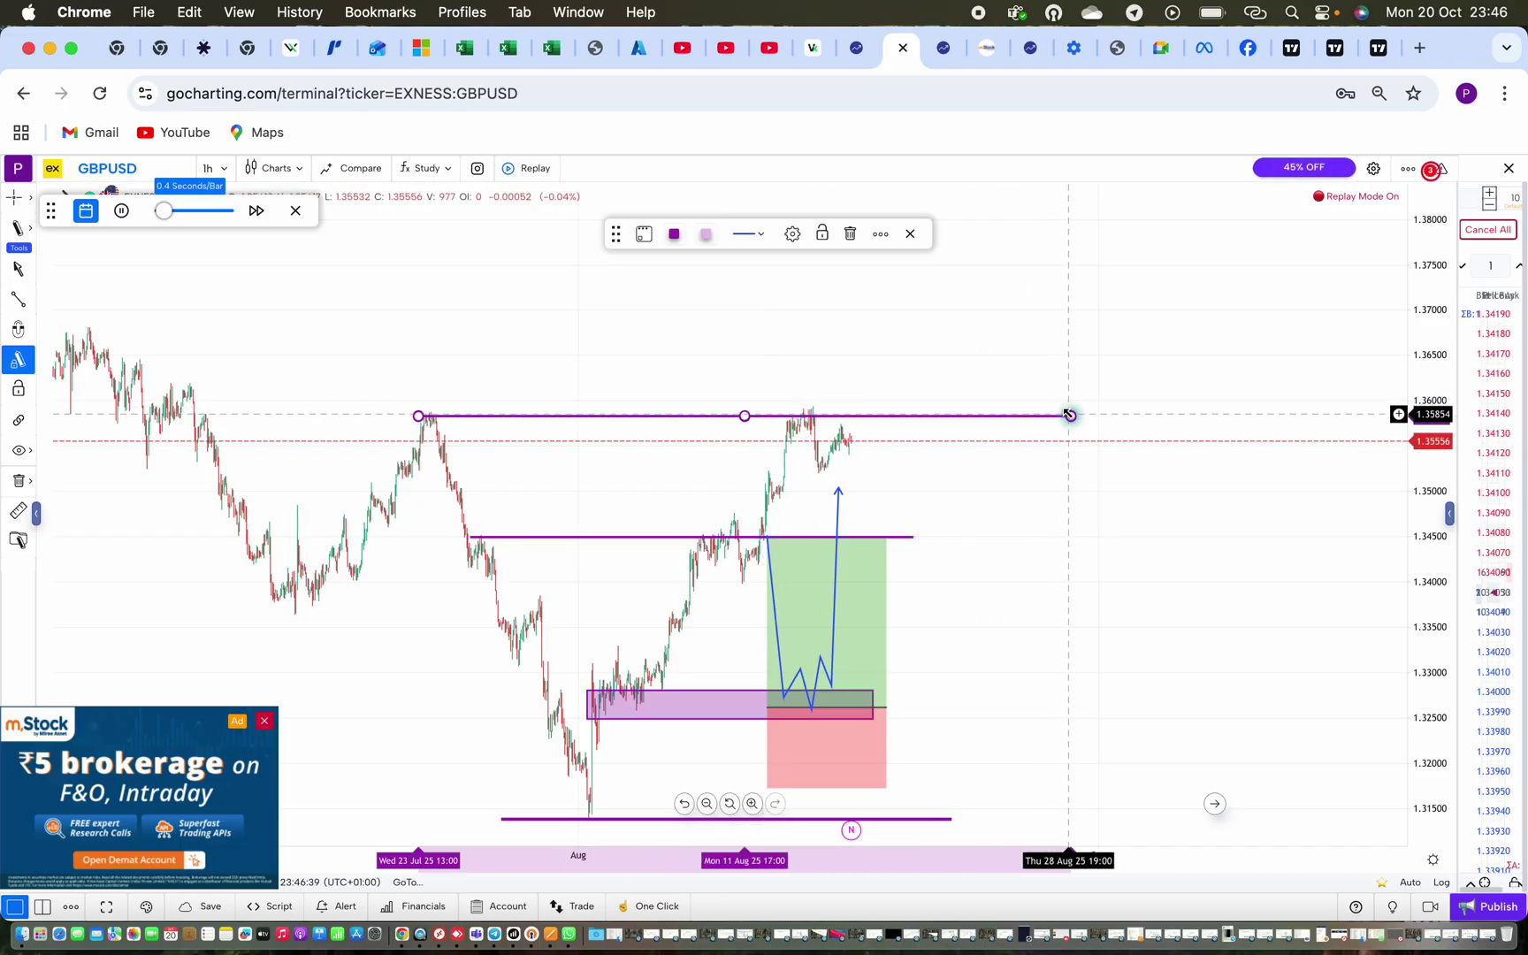
drag(416, 417, 185, 415)
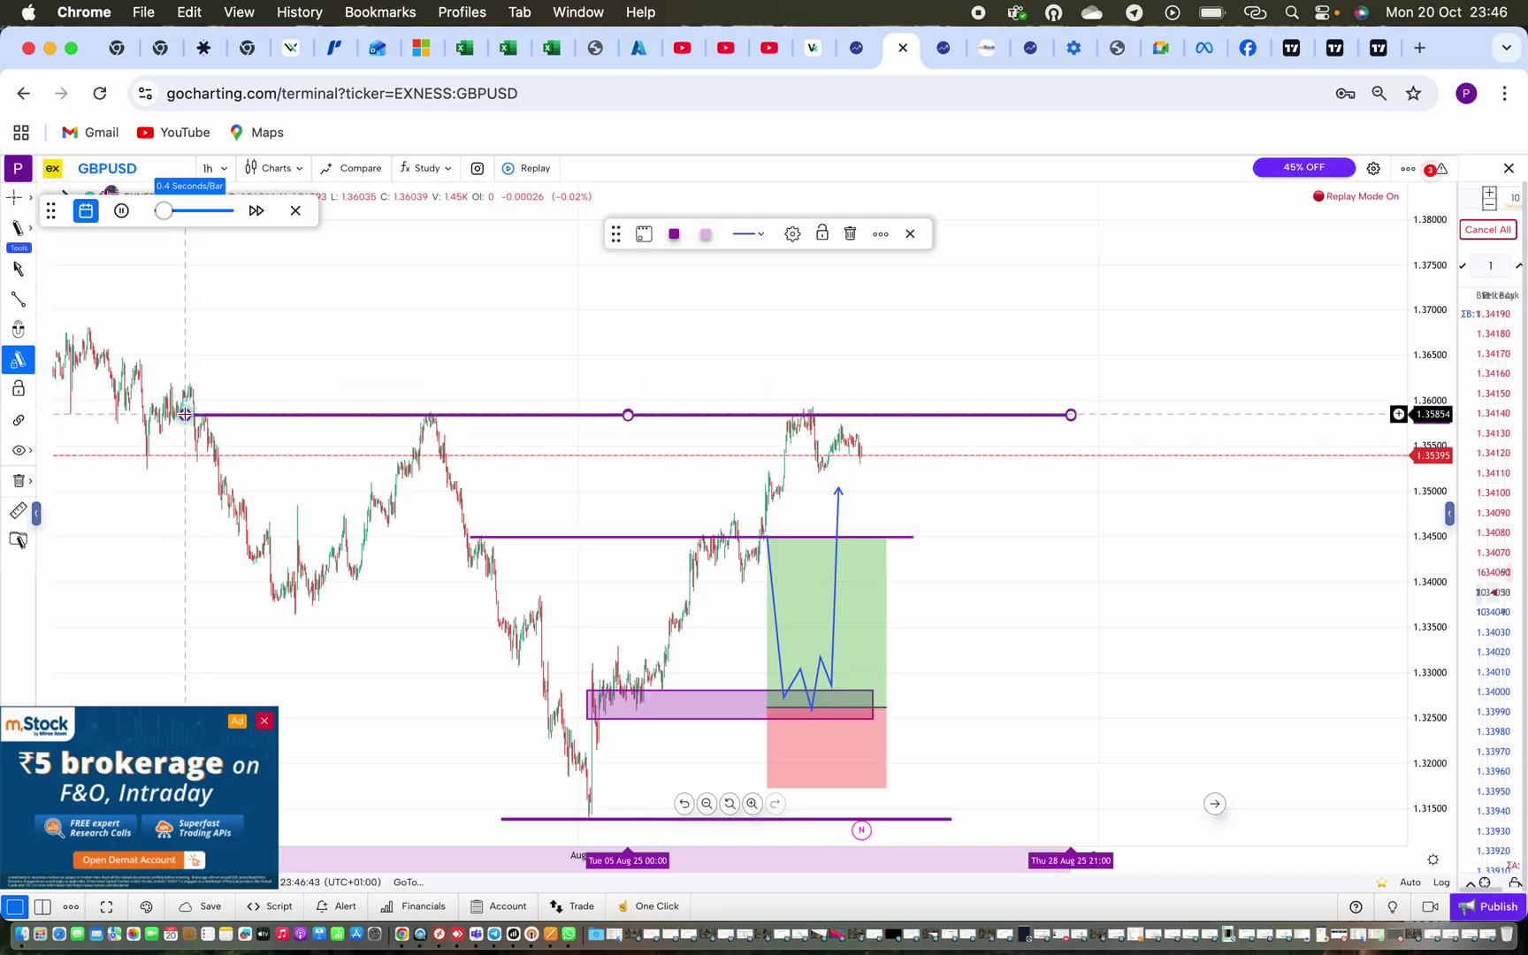
Move the Long Position to start on 28 August with entry at about 1.3323, and place the projected path just ahead of it
click(887, 663)
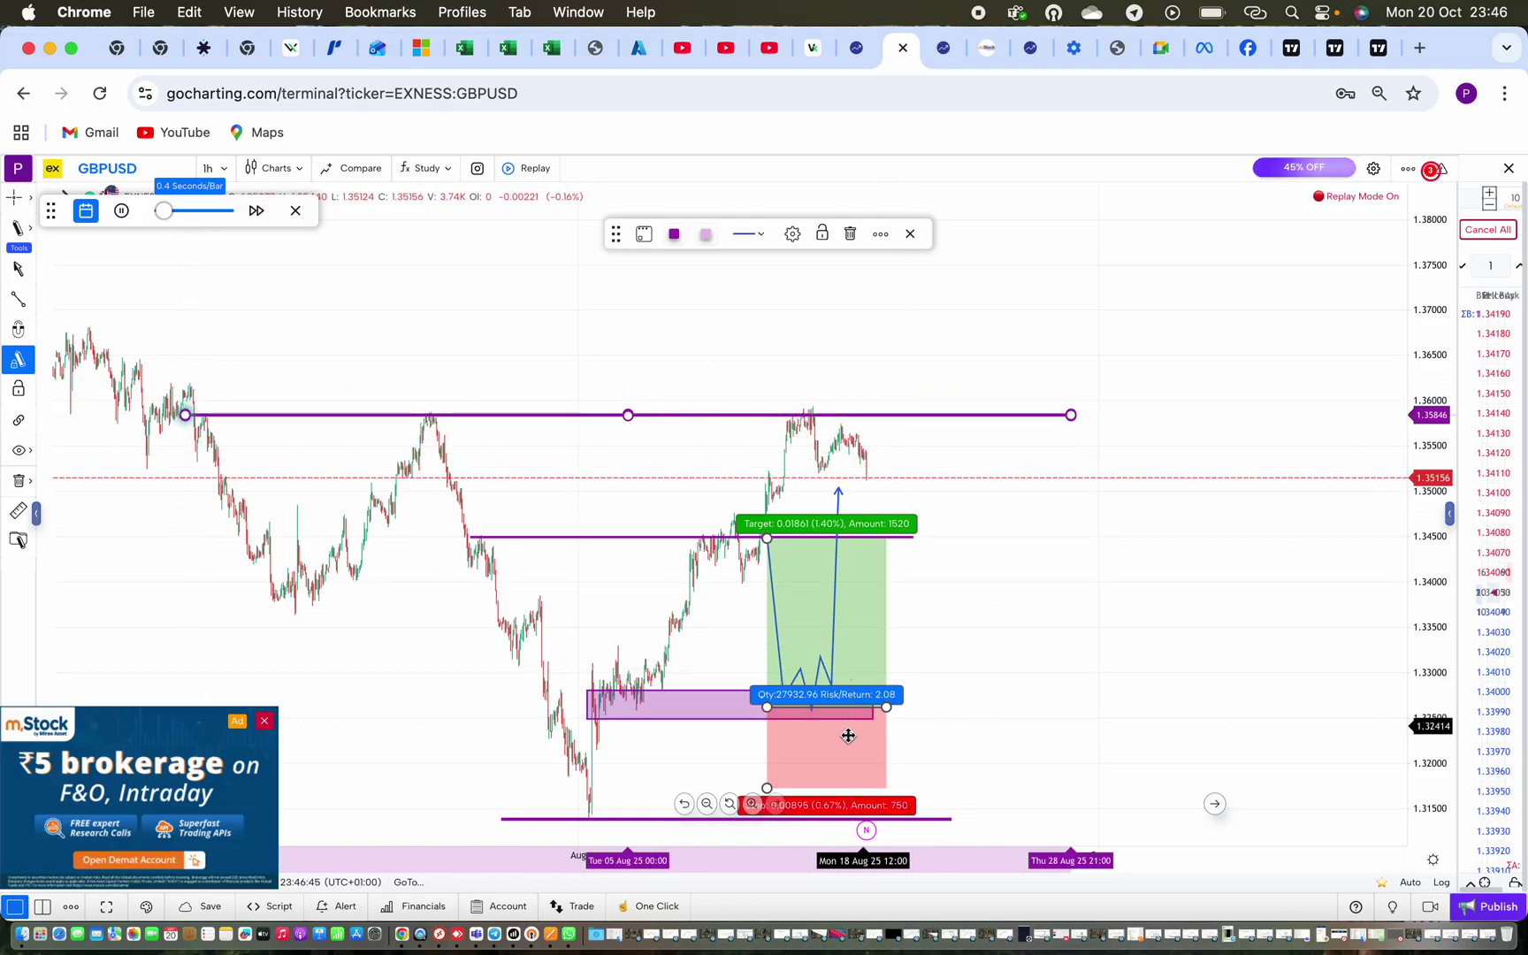
mouse_move(775, 720)
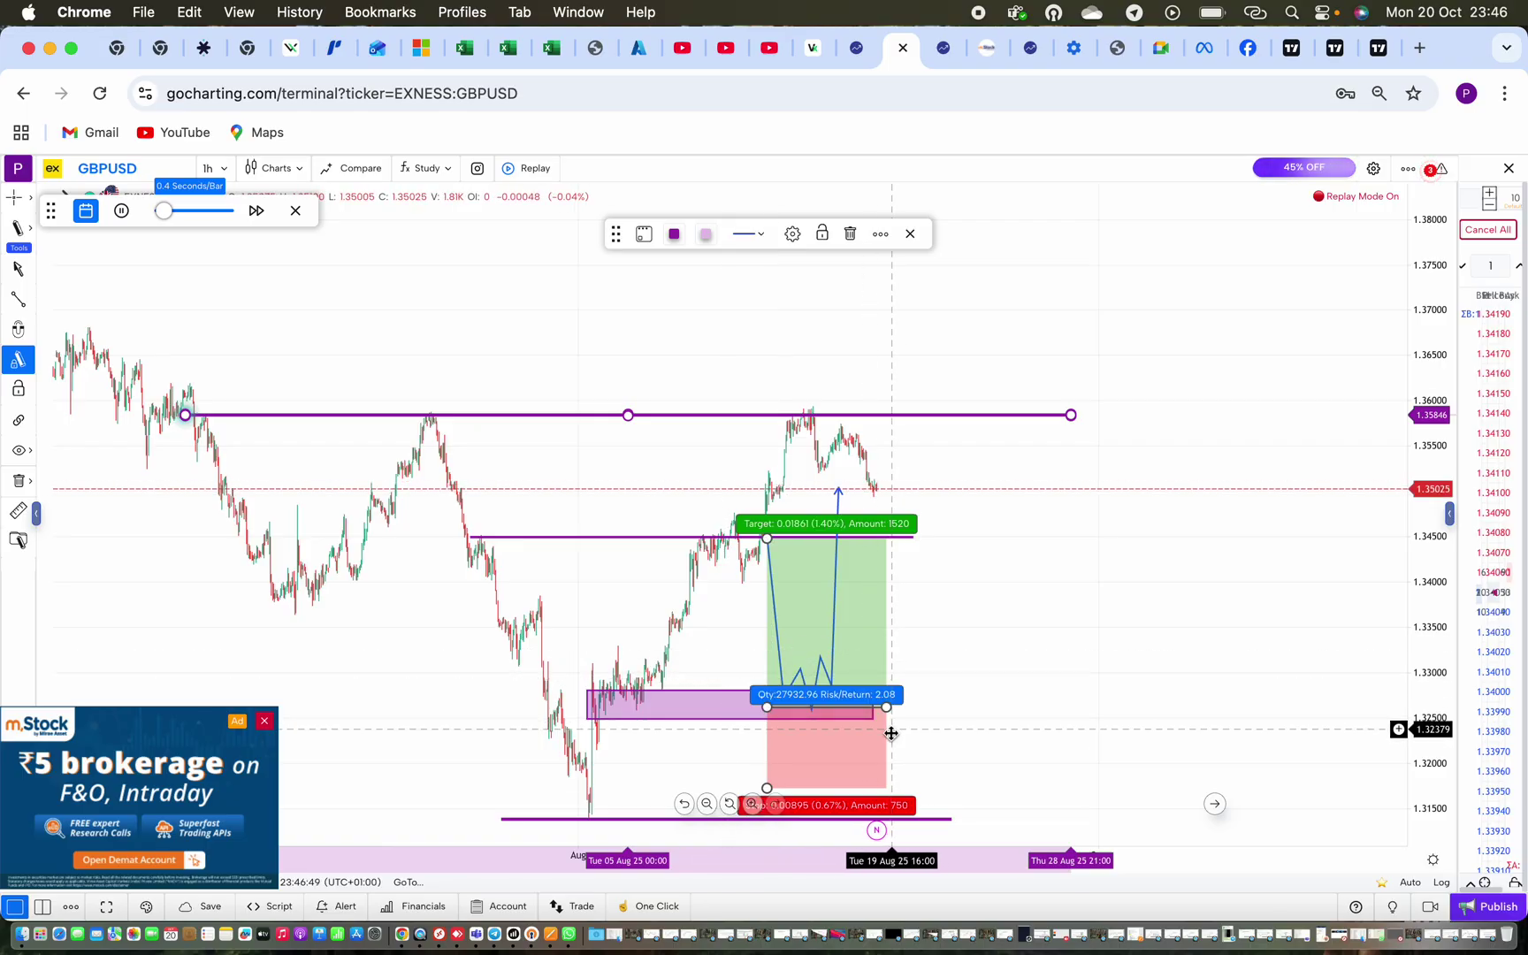
drag(884, 736, 1180, 684)
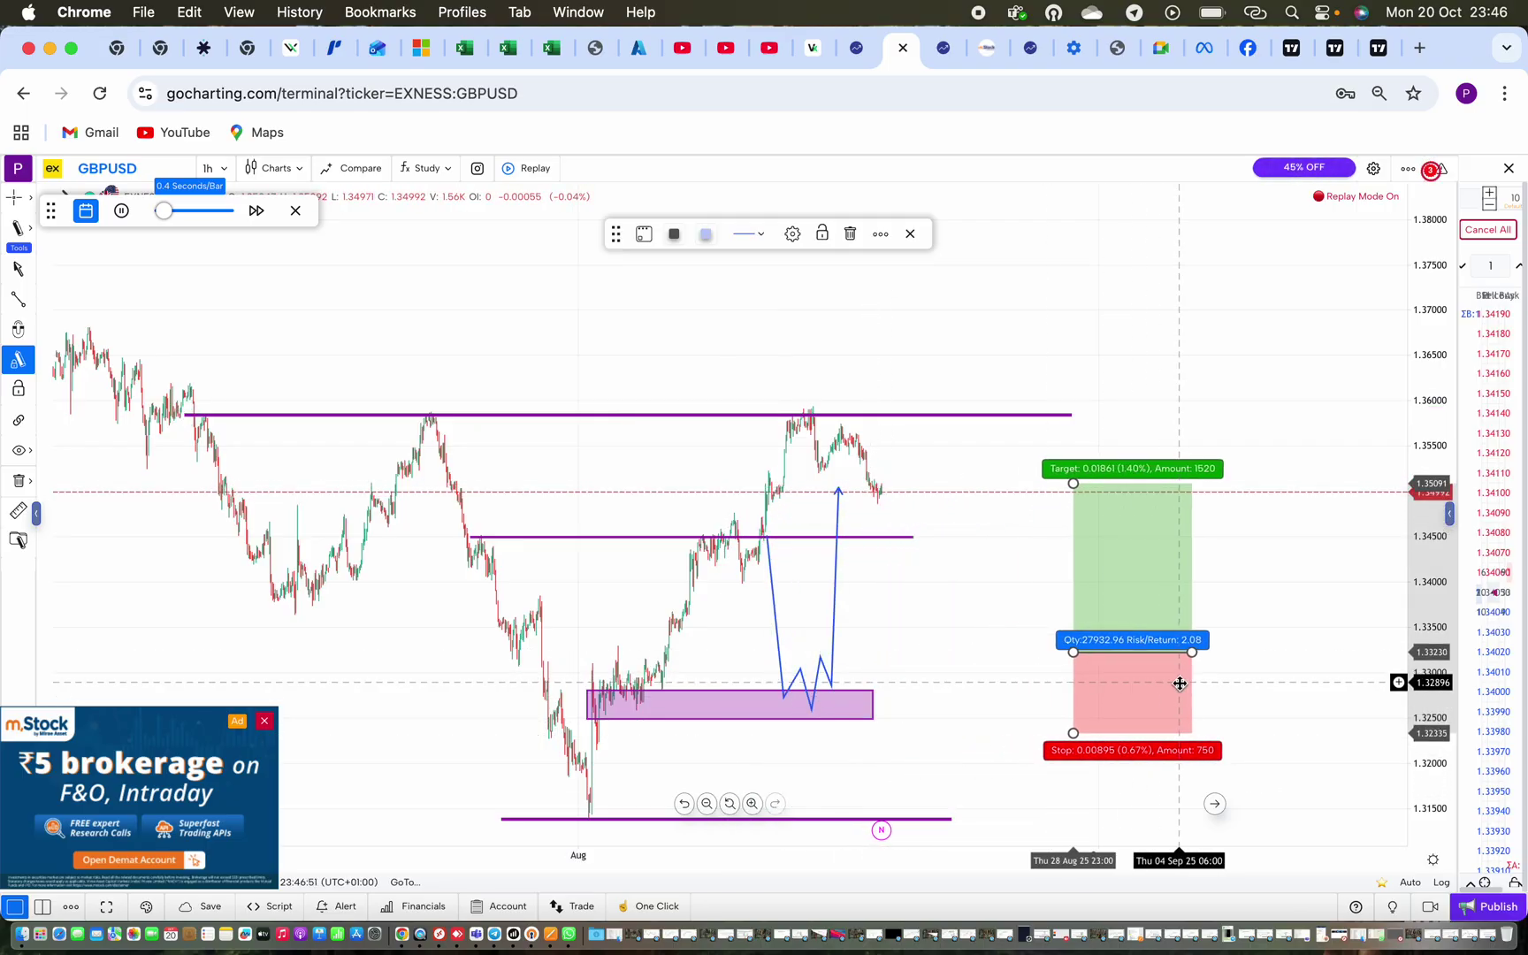
drag(835, 602, 1027, 575)
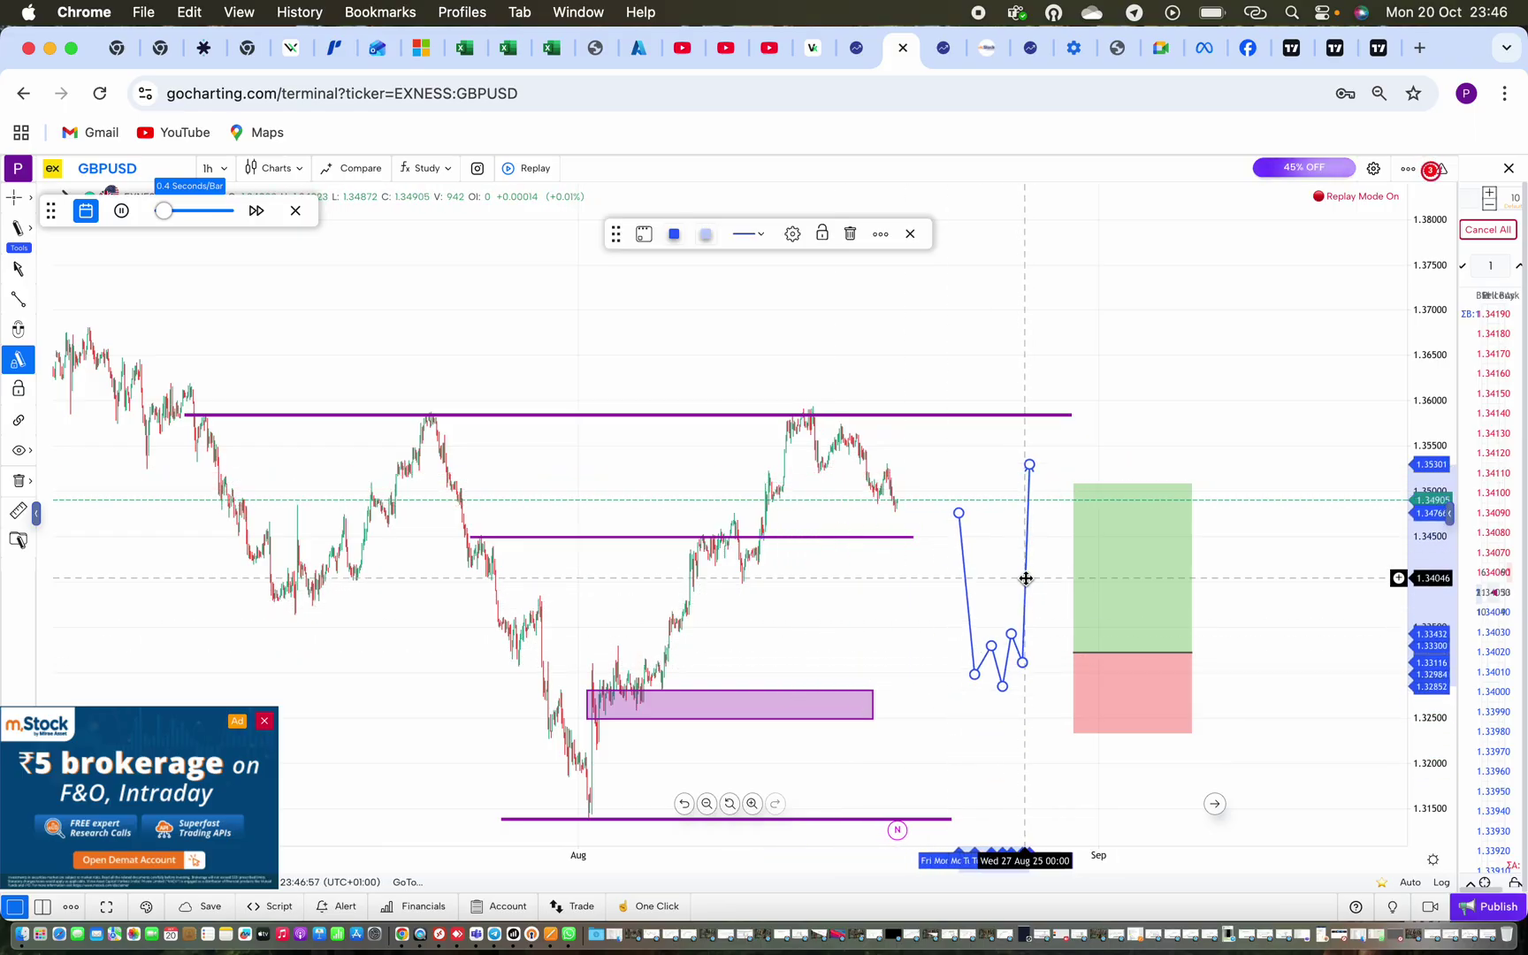
Move the 1.3450 level down to about 1.3399, spanning 7 August to 1 September, and shift the Long Position's entry to about 1.3403
drag(811, 541, 1021, 588)
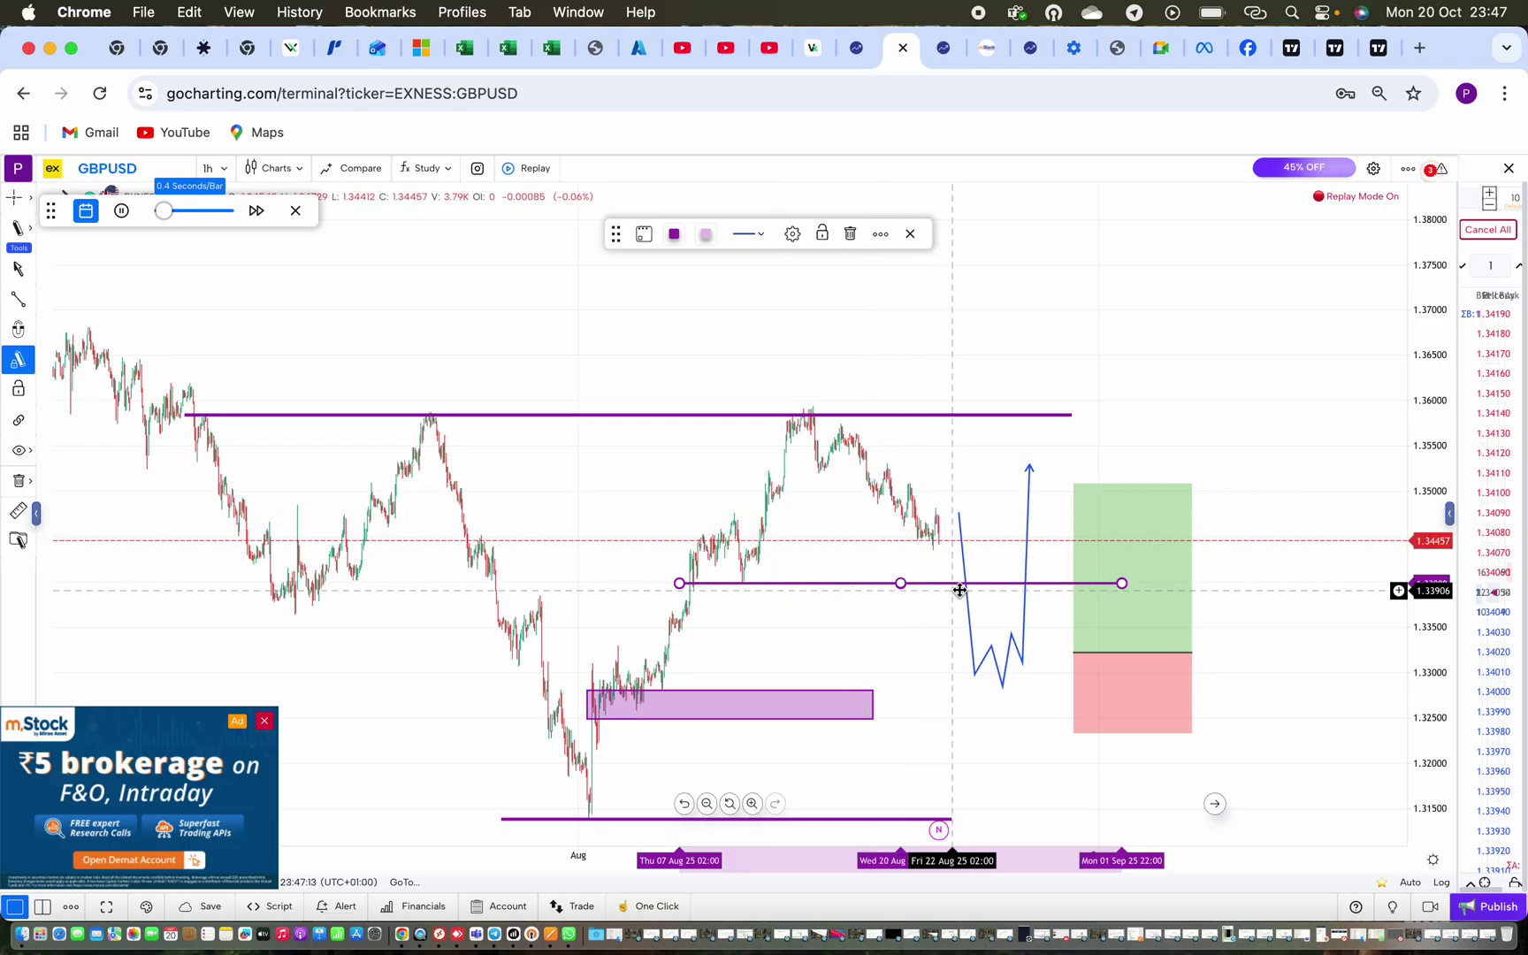
drag(1138, 692, 1225, 619)
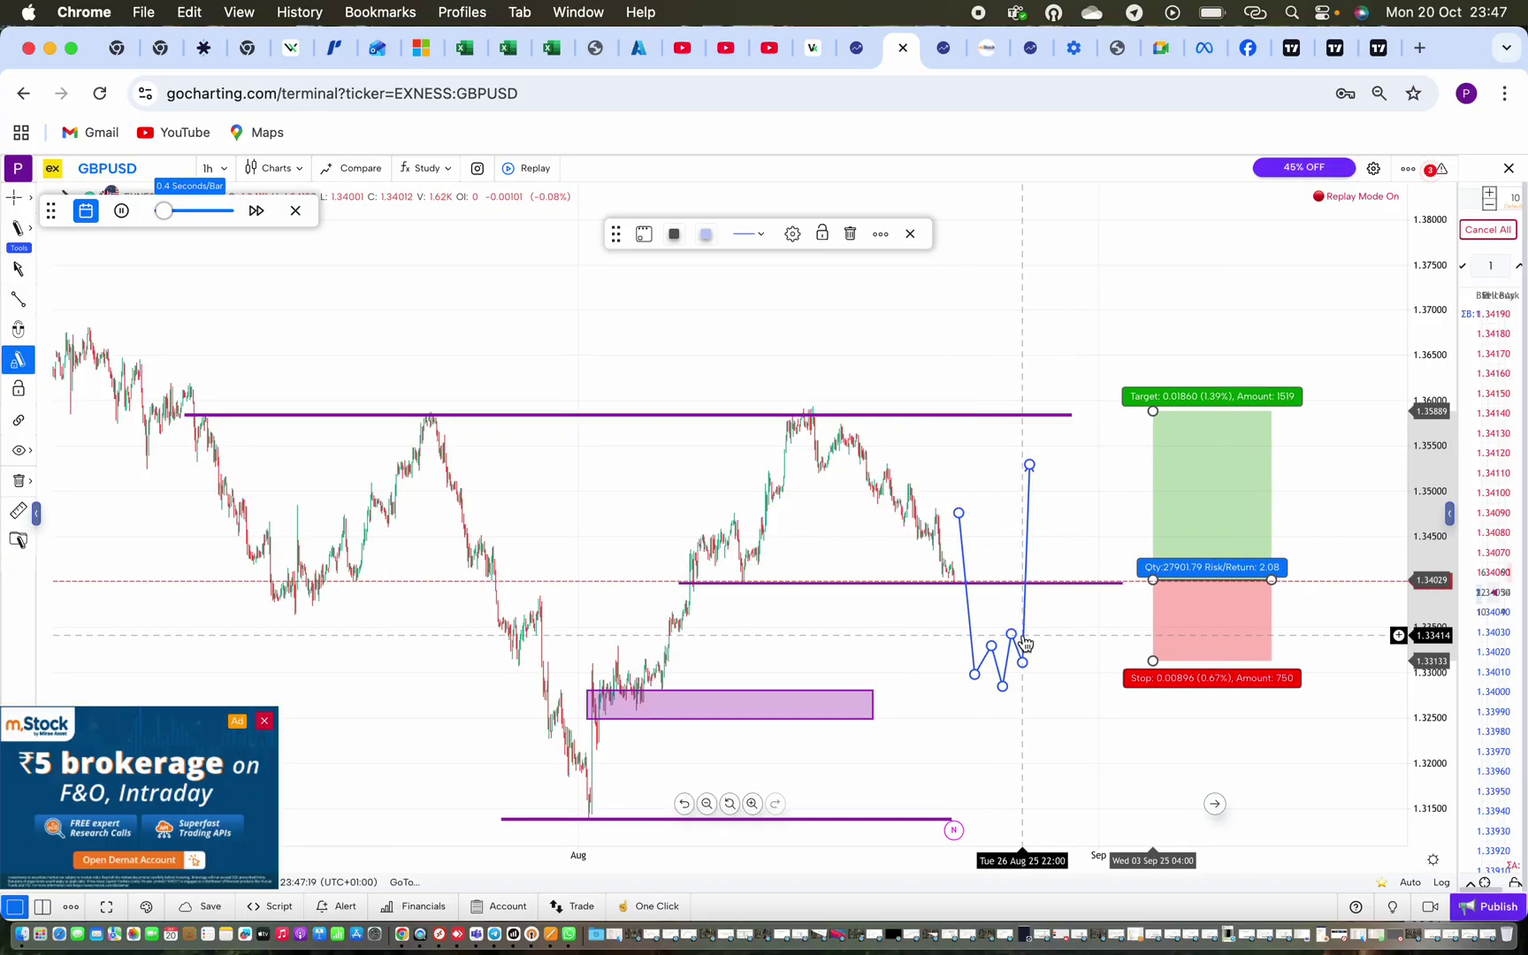
Enlarge the shaded zone up to about 1.3336 and into September, and shift the projected path to end at about 1.3560 on 1 September
drag(873, 691, 1244, 640)
drag(1024, 619, 1107, 592)
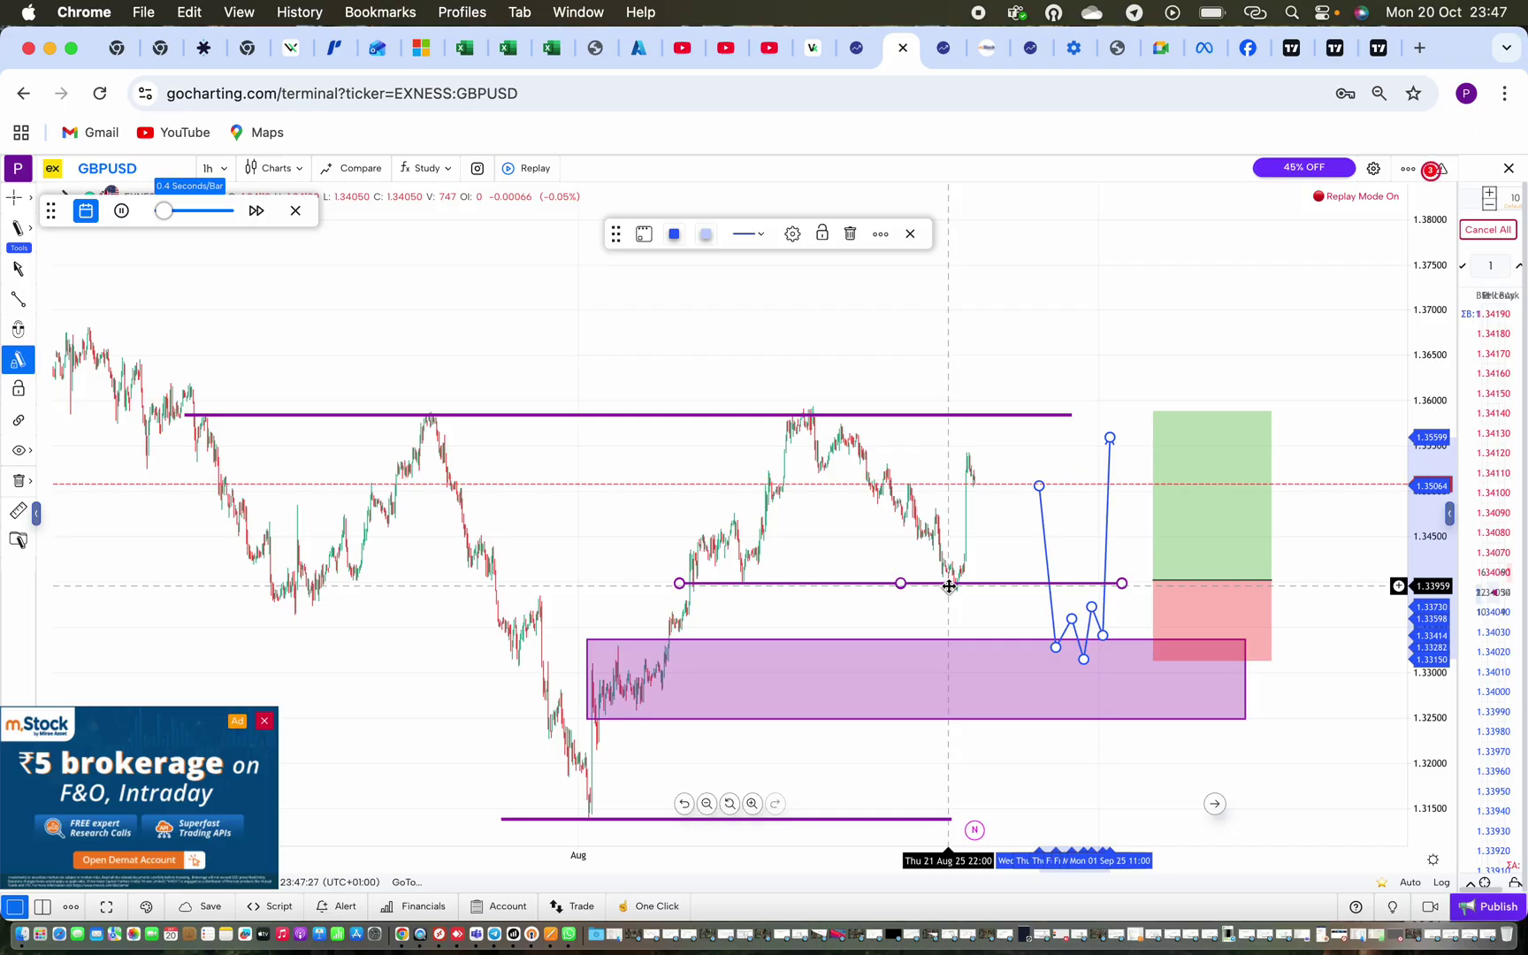
Try the Long Position at about 1.3399 on 21 August, return it to early September, and shift the projected path to end on 2 September
click(1212, 582)
drag(1234, 608, 1032, 611)
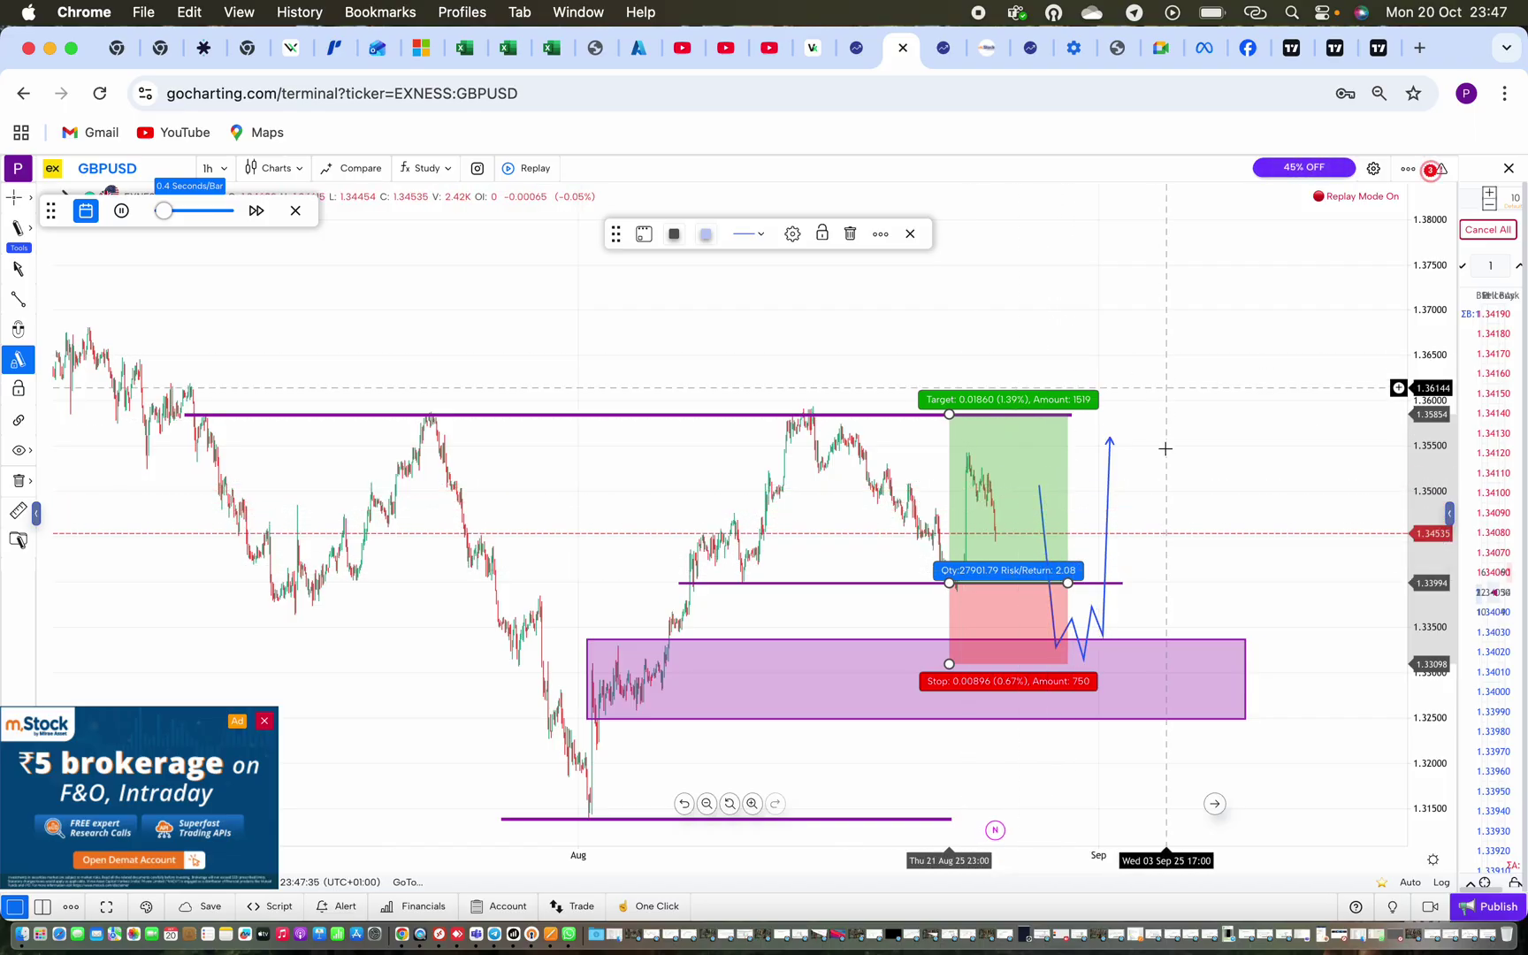
drag(1010, 631, 1229, 638)
drag(1106, 559, 1147, 561)
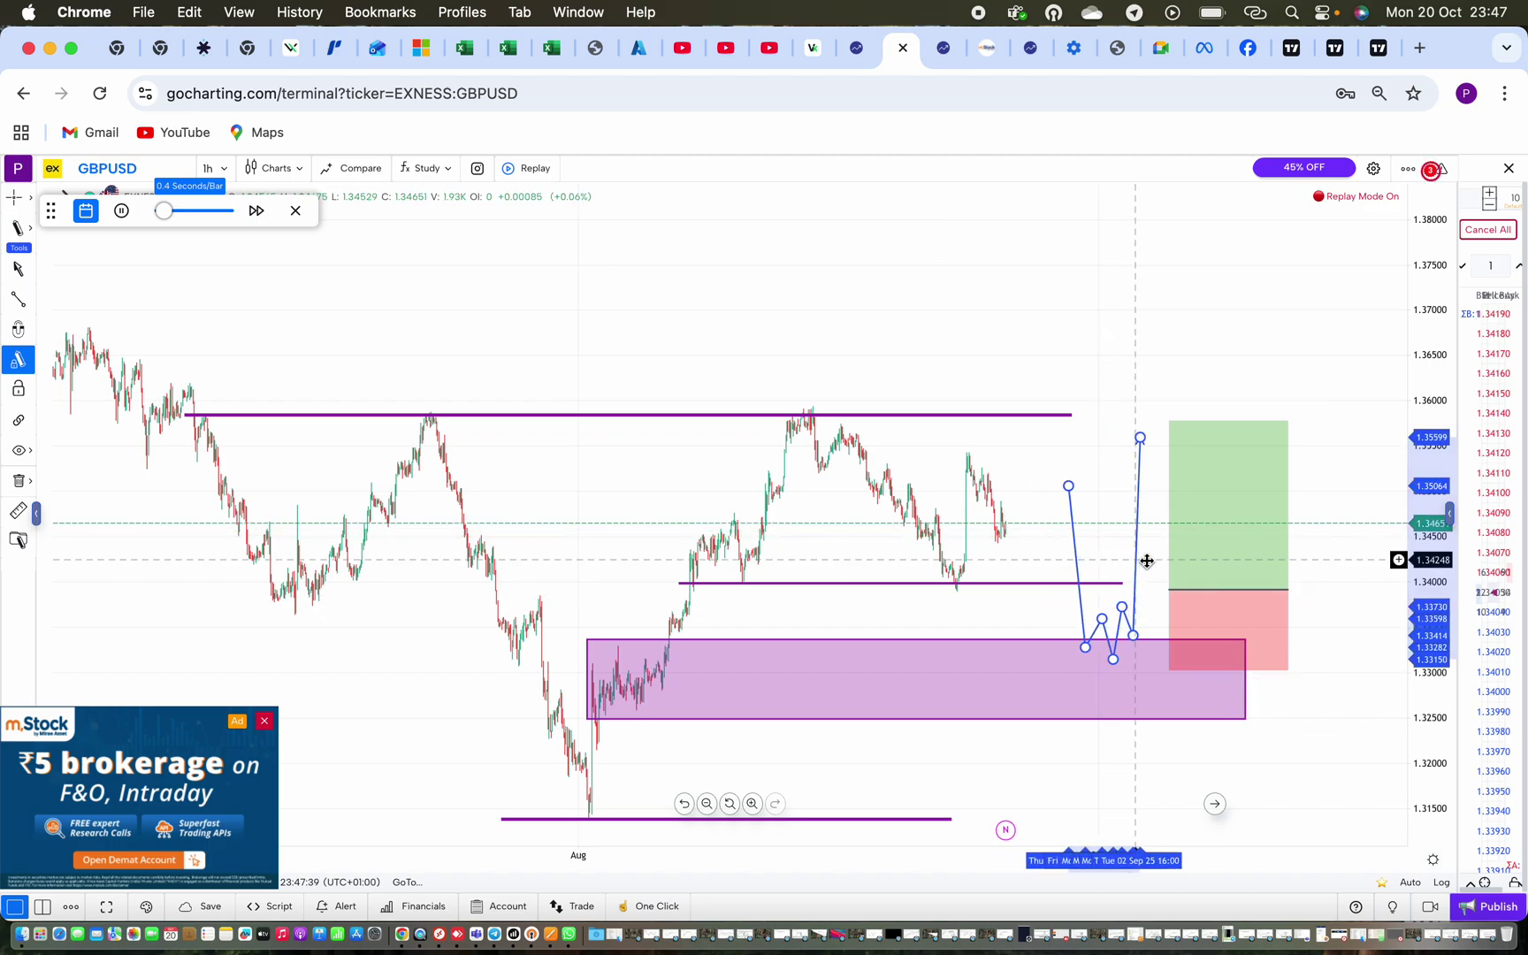
Move the Long Position to start on 26 August with its entry at about 1.3433
scroll(1079, 597, up, 3)
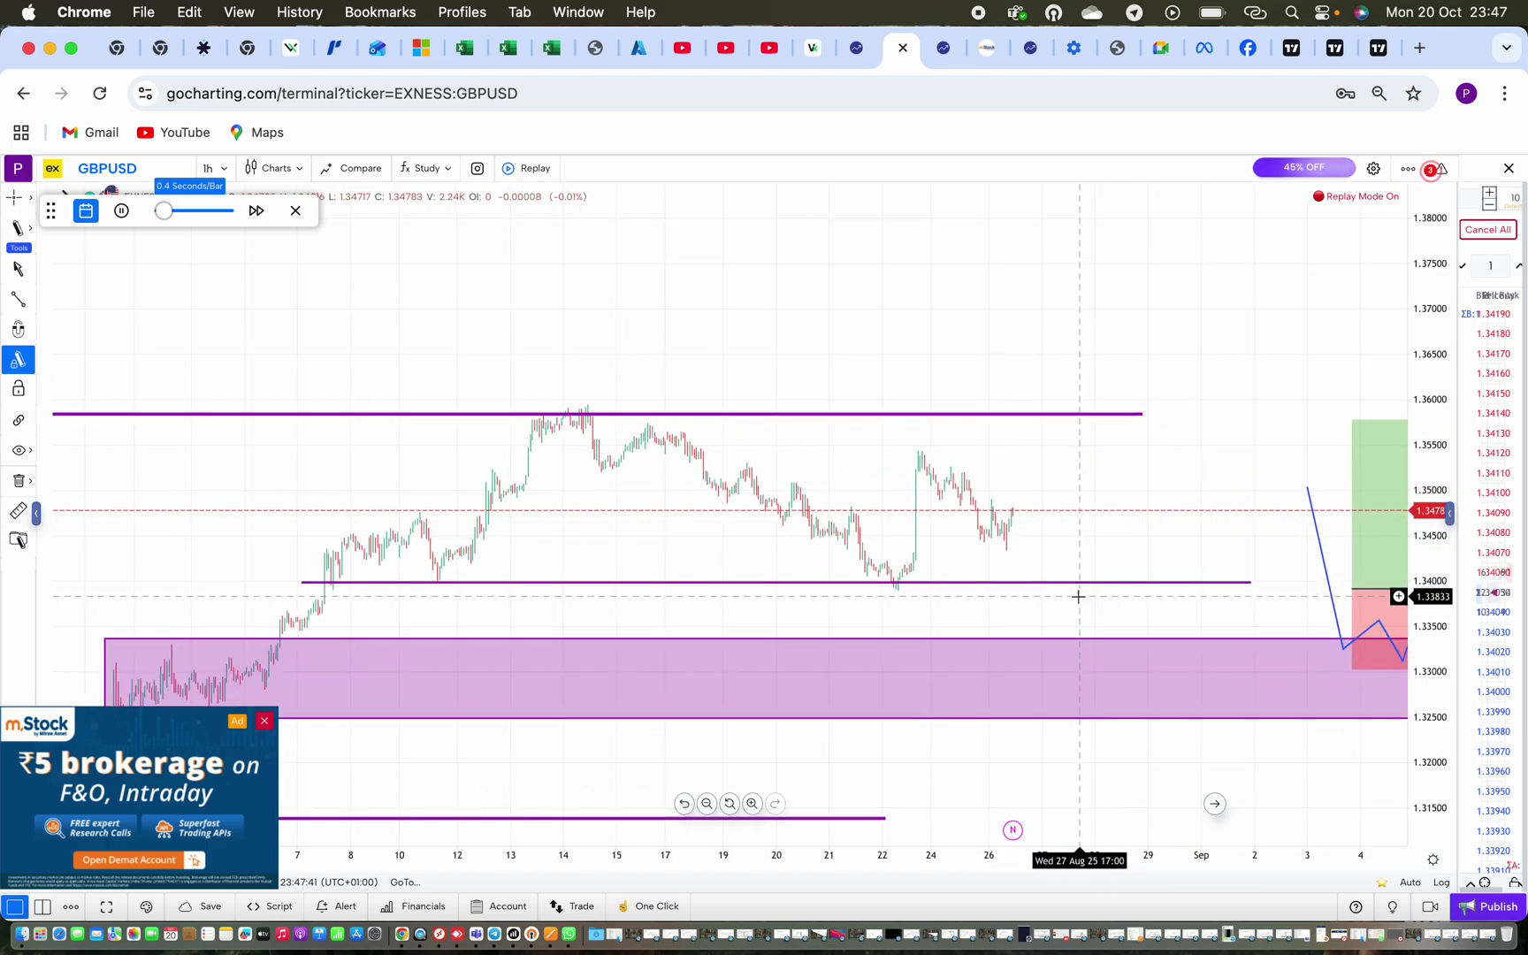
drag(1426, 632, 1429, 416)
scroll(1062, 642, up, 2)
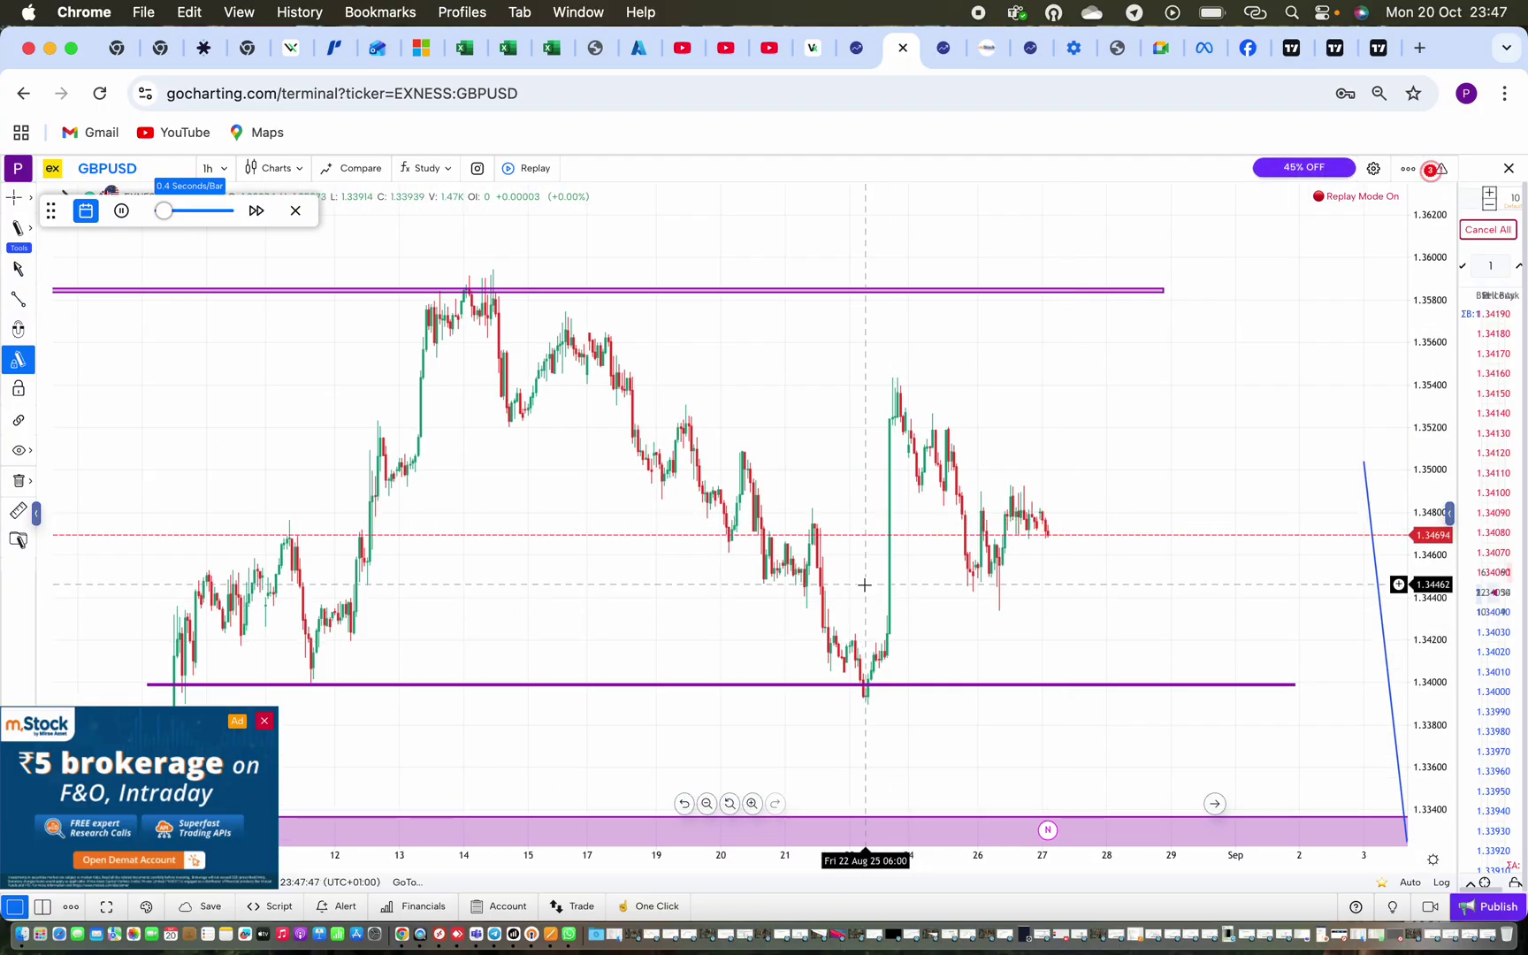
drag(1102, 581, 932, 505)
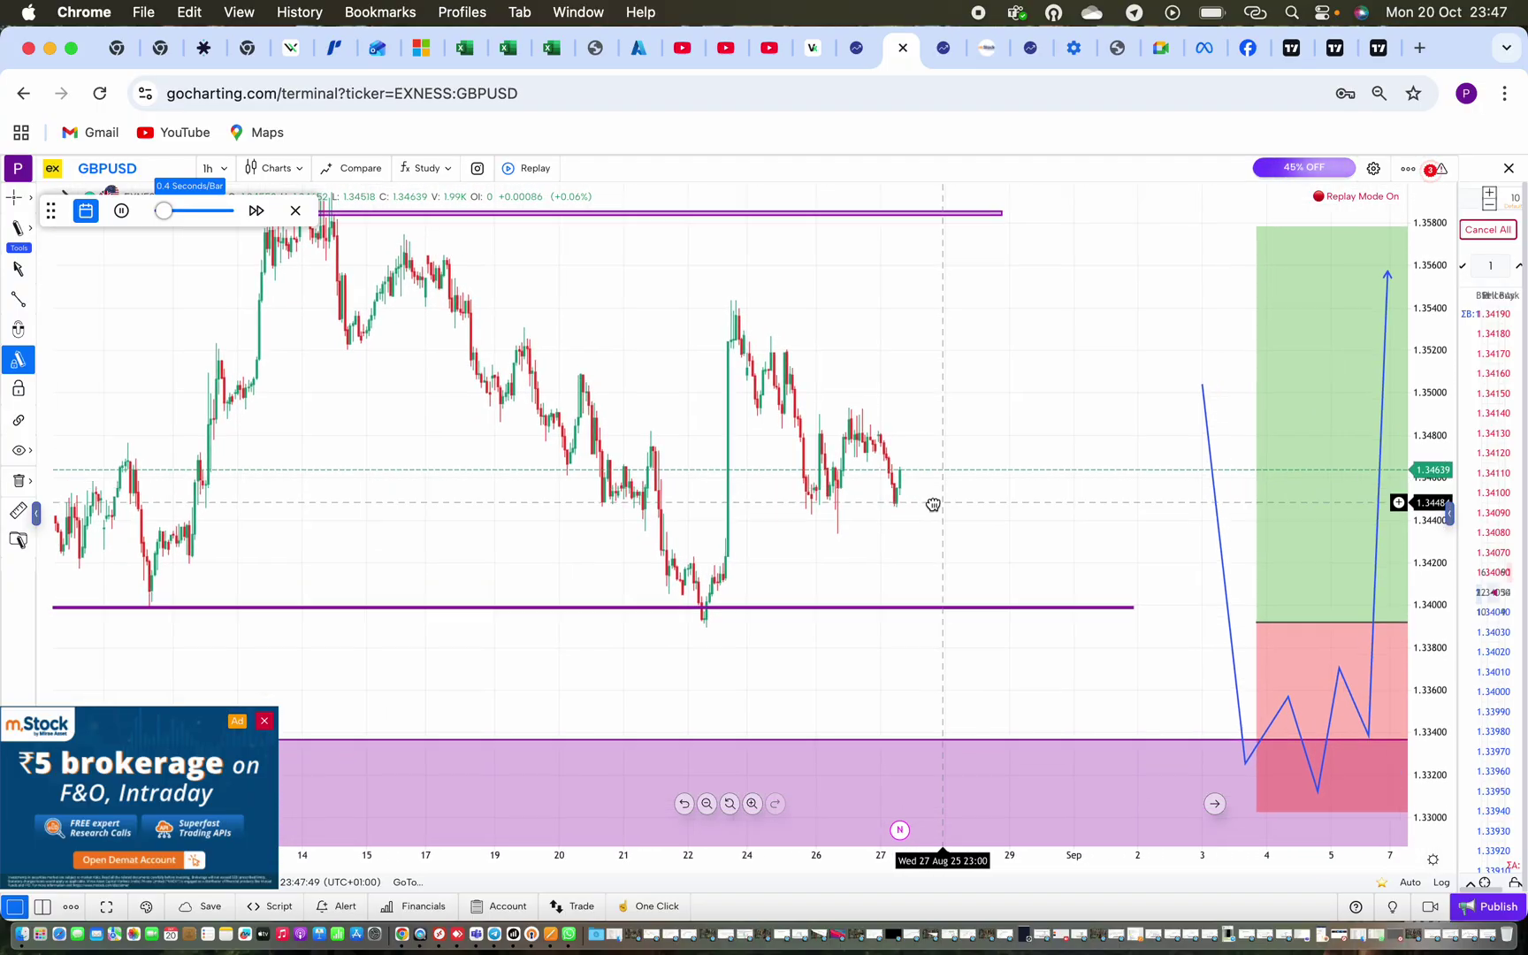
drag(1284, 663, 866, 576)
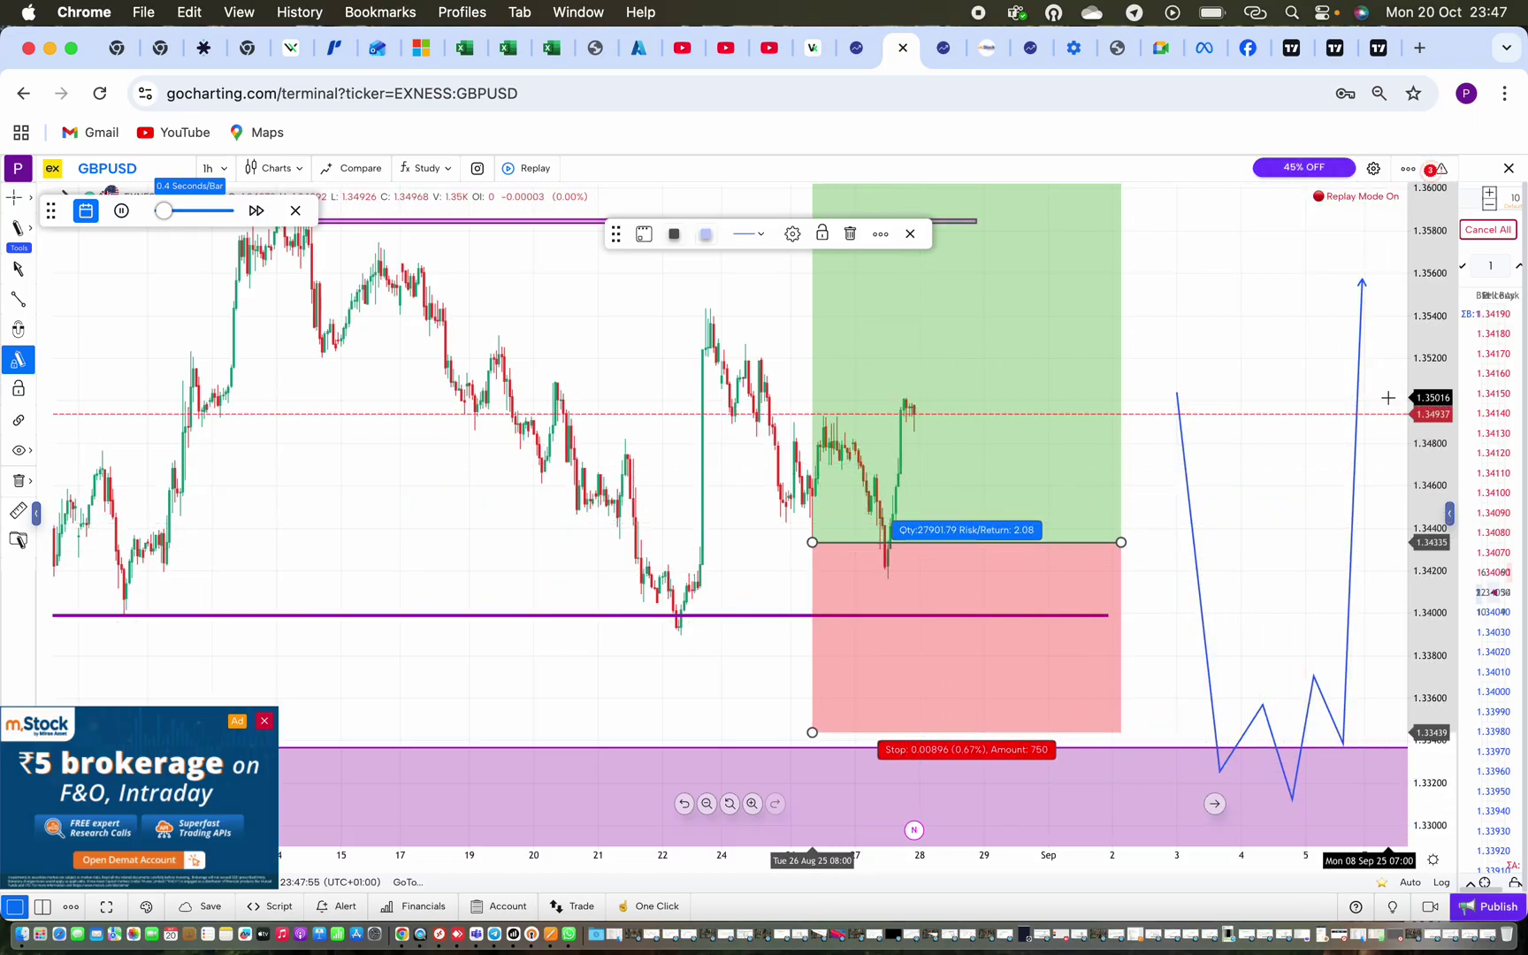
drag(1422, 352, 1402, 446)
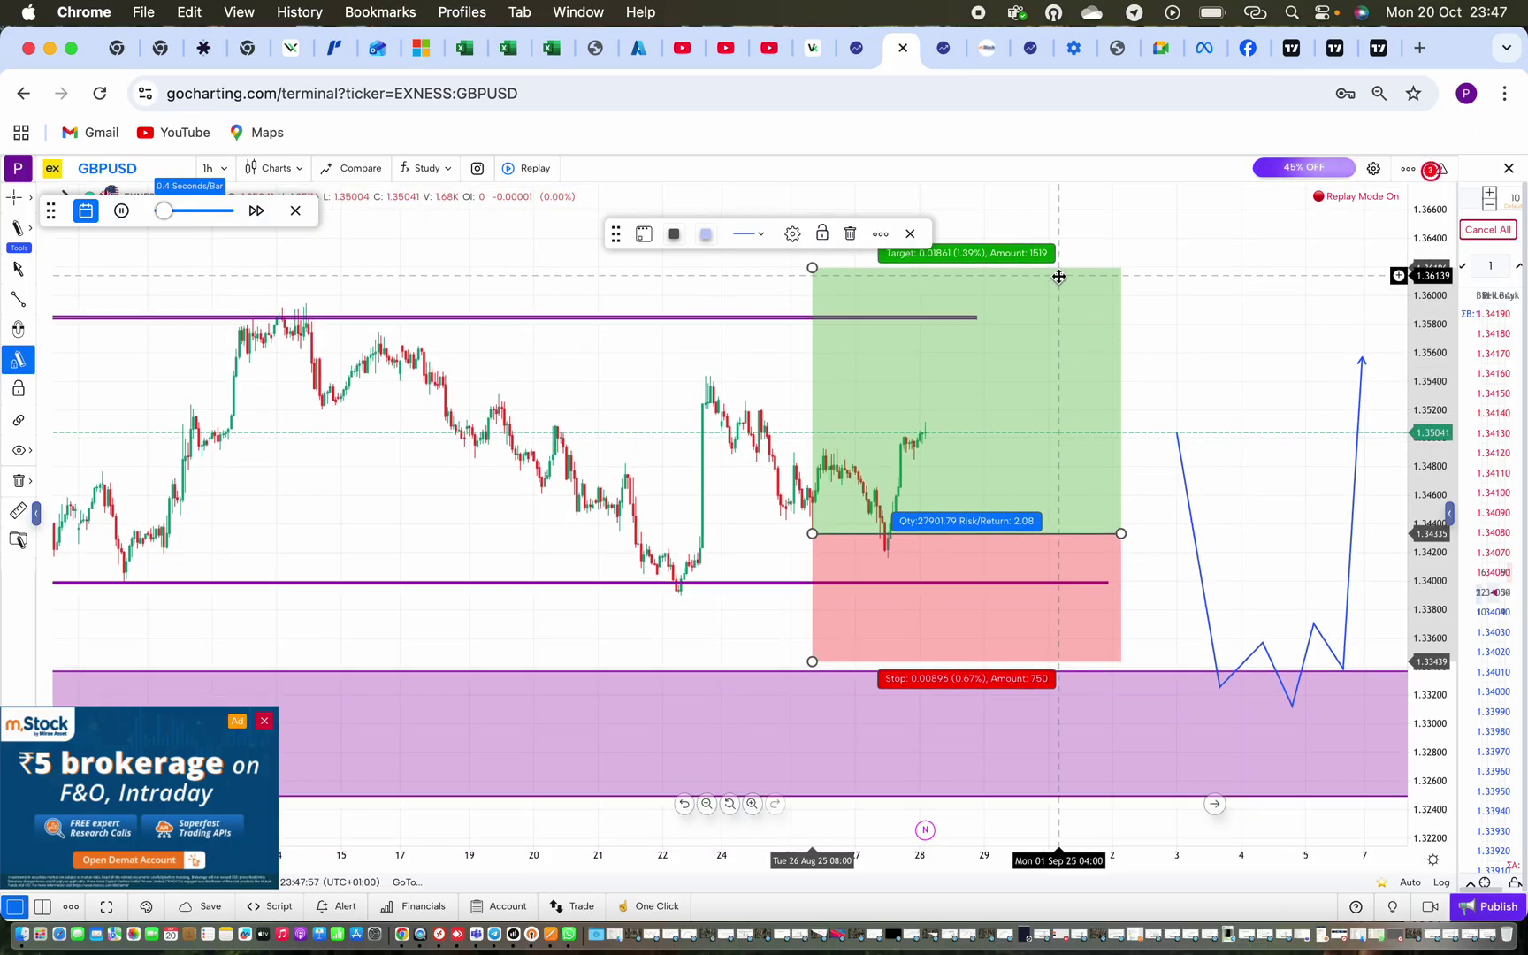
Reshape the 1.3399 level into a narrow zone from about 1.3414 to 1.3433, spanning 11 August to 2 September
scroll(938, 649, down, 5)
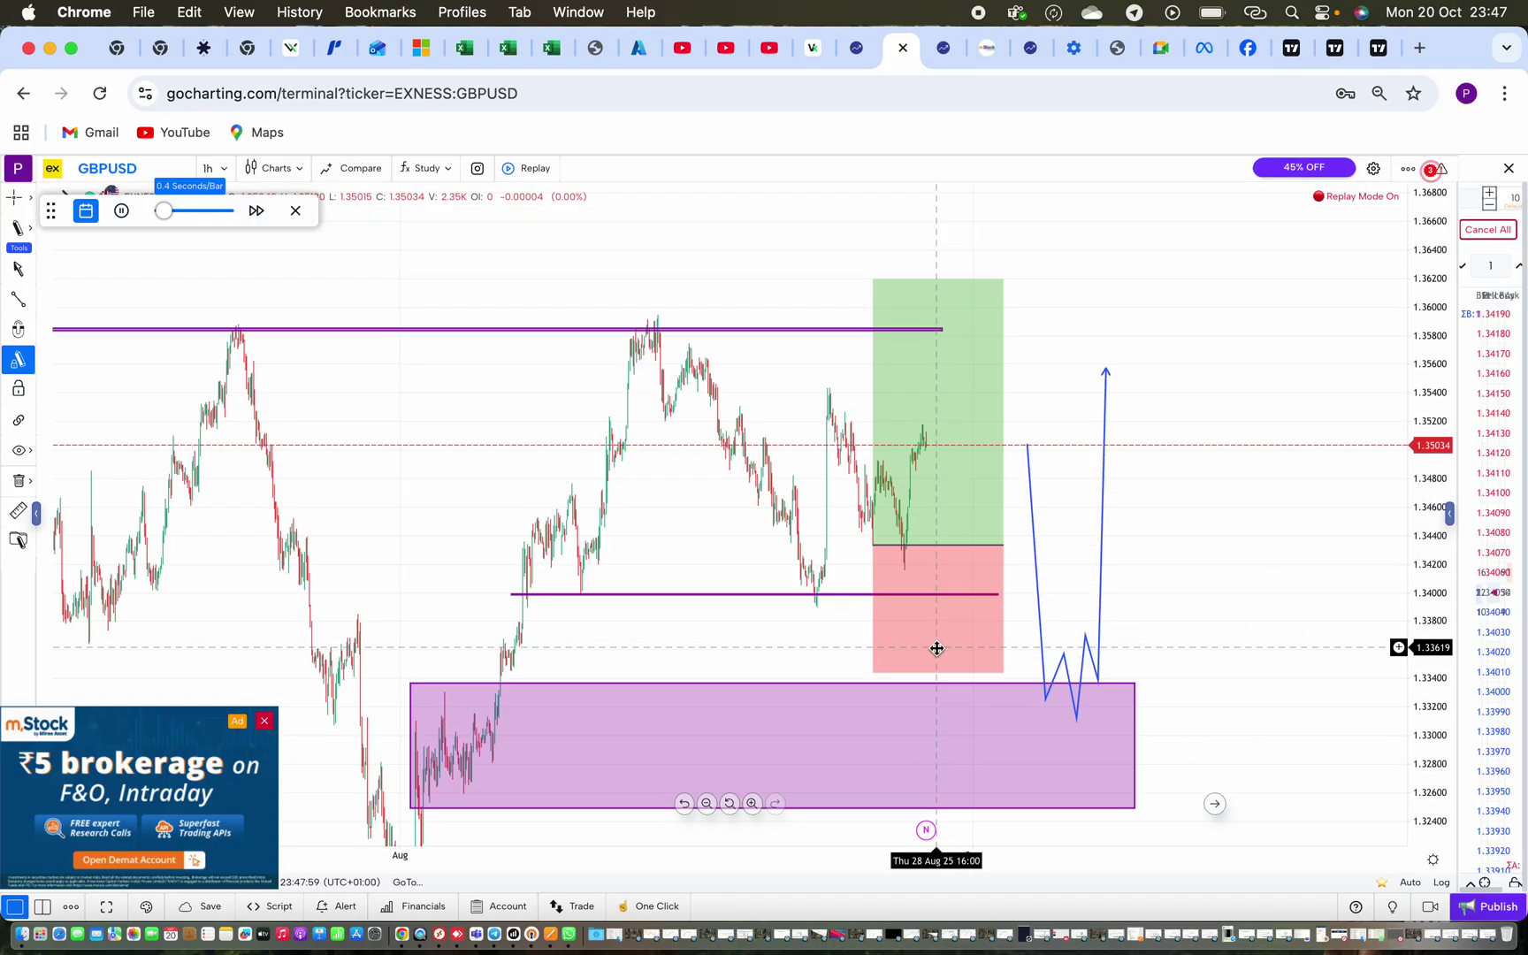
scroll(938, 648, up, 2)
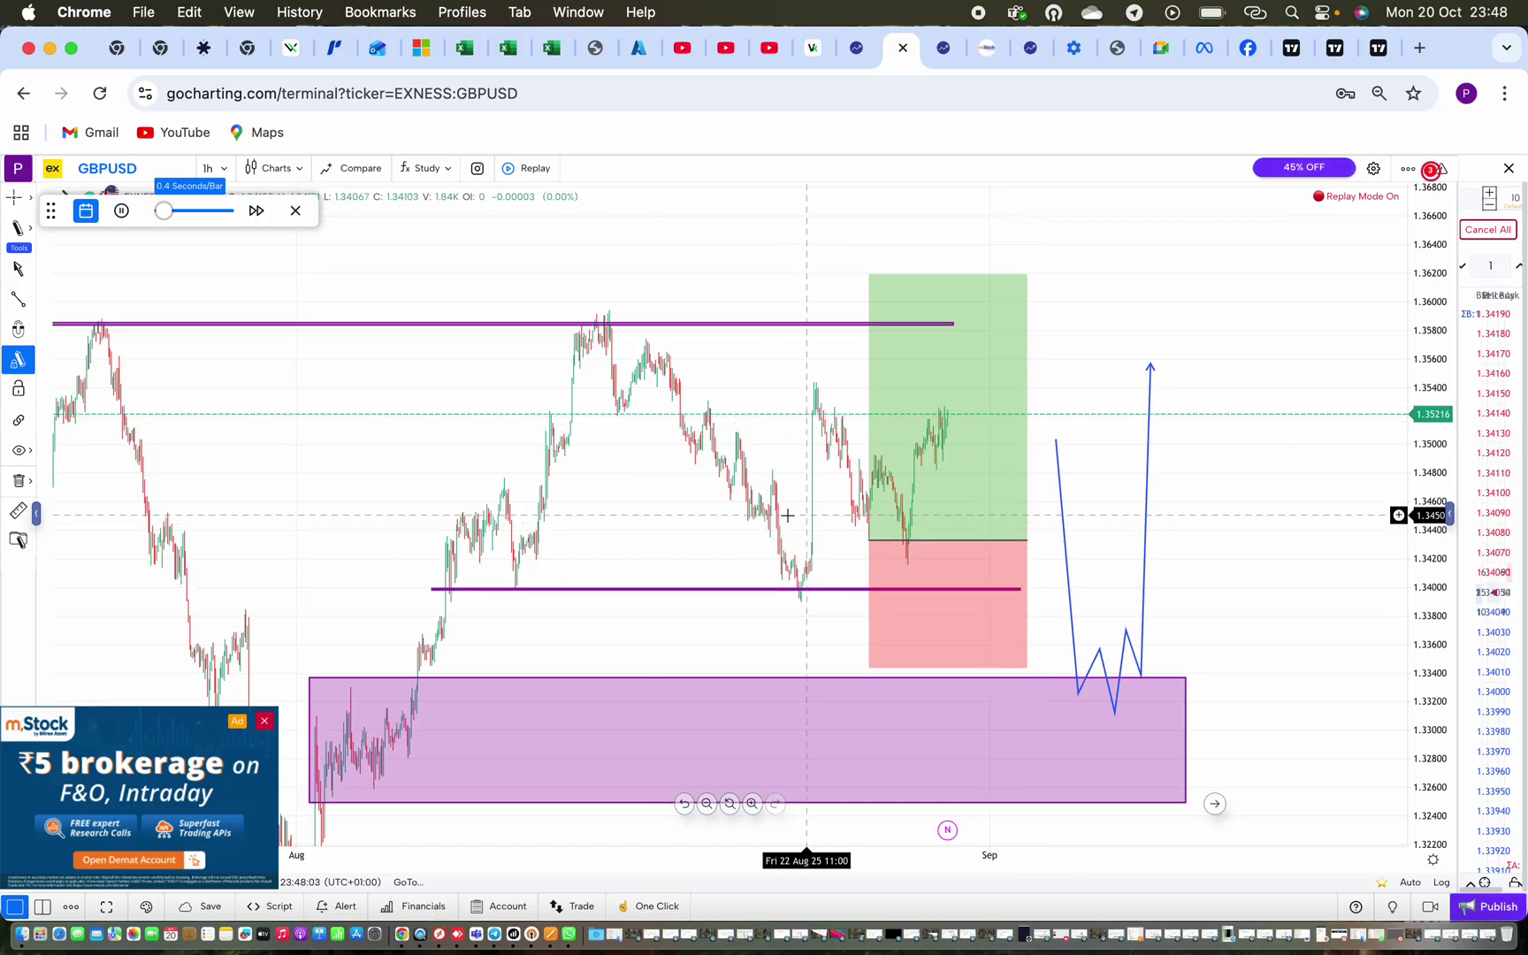
mouse_move(433, 588)
mouse_down()
mouse_move(757, 539)
mouse_move(769, 522)
mouse_move(765, 540)
mouse_up()
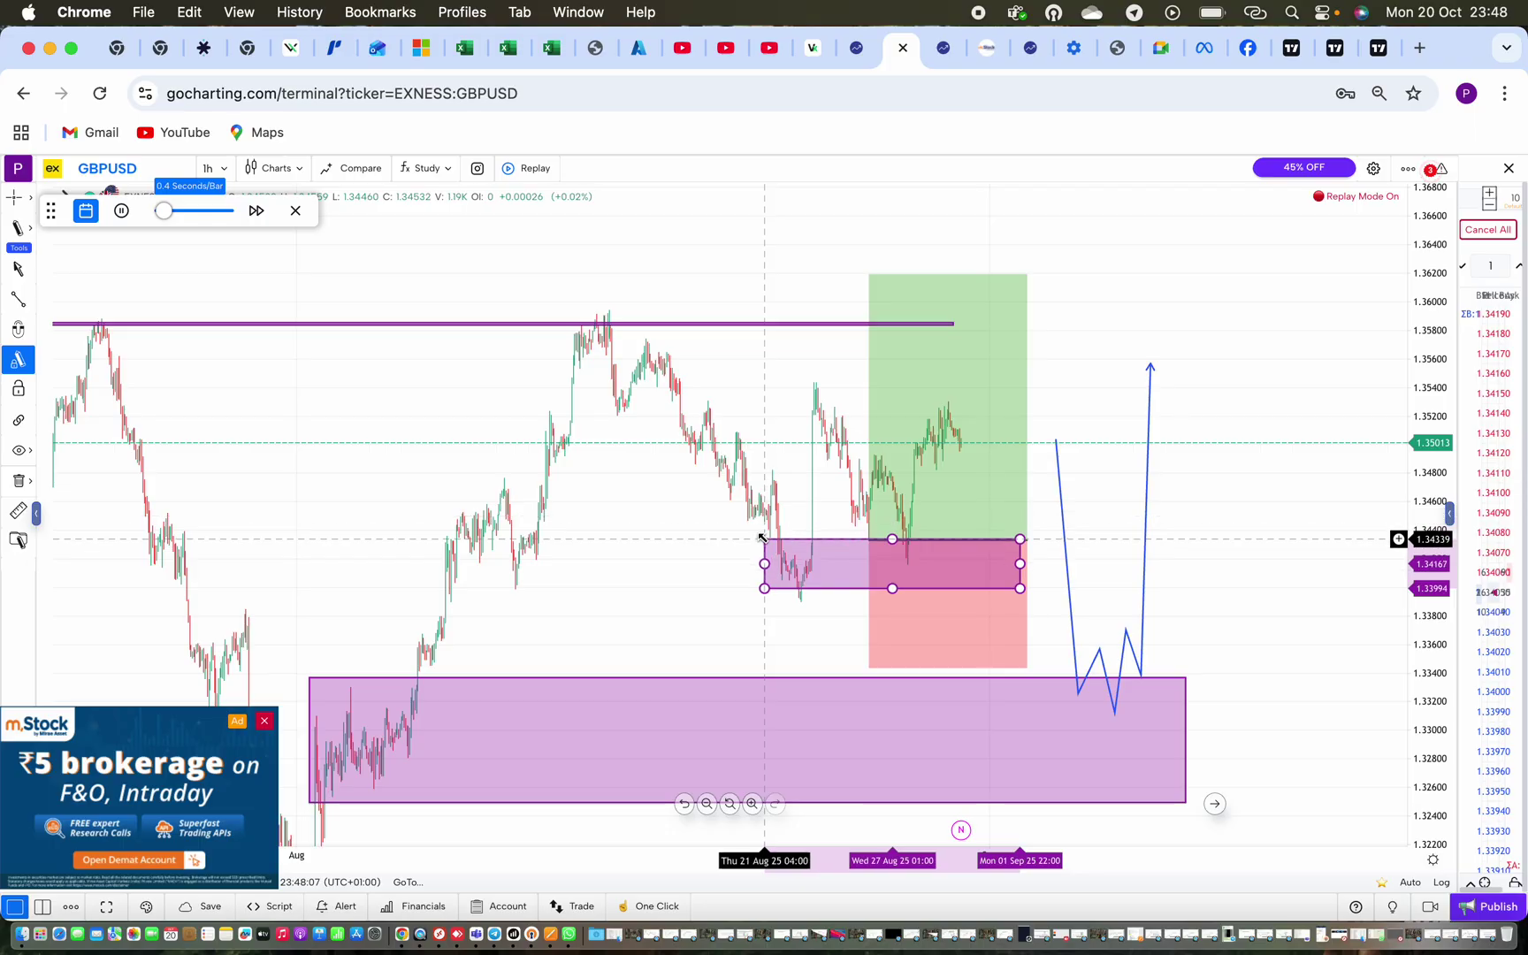
drag(1020, 588, 1034, 569)
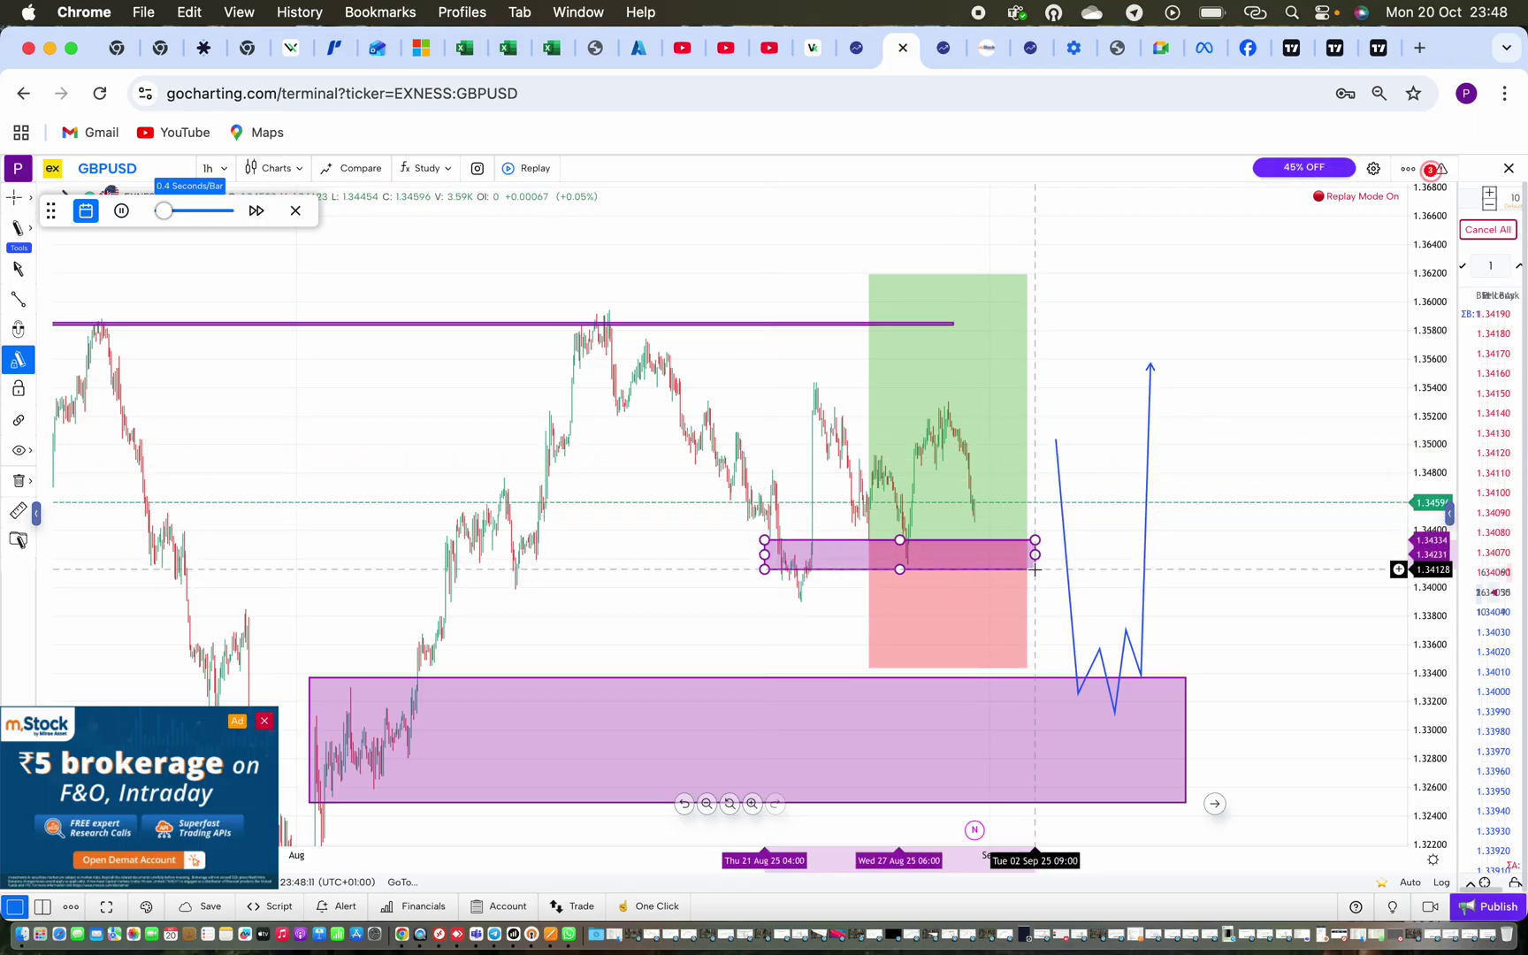
drag(765, 569, 516, 568)
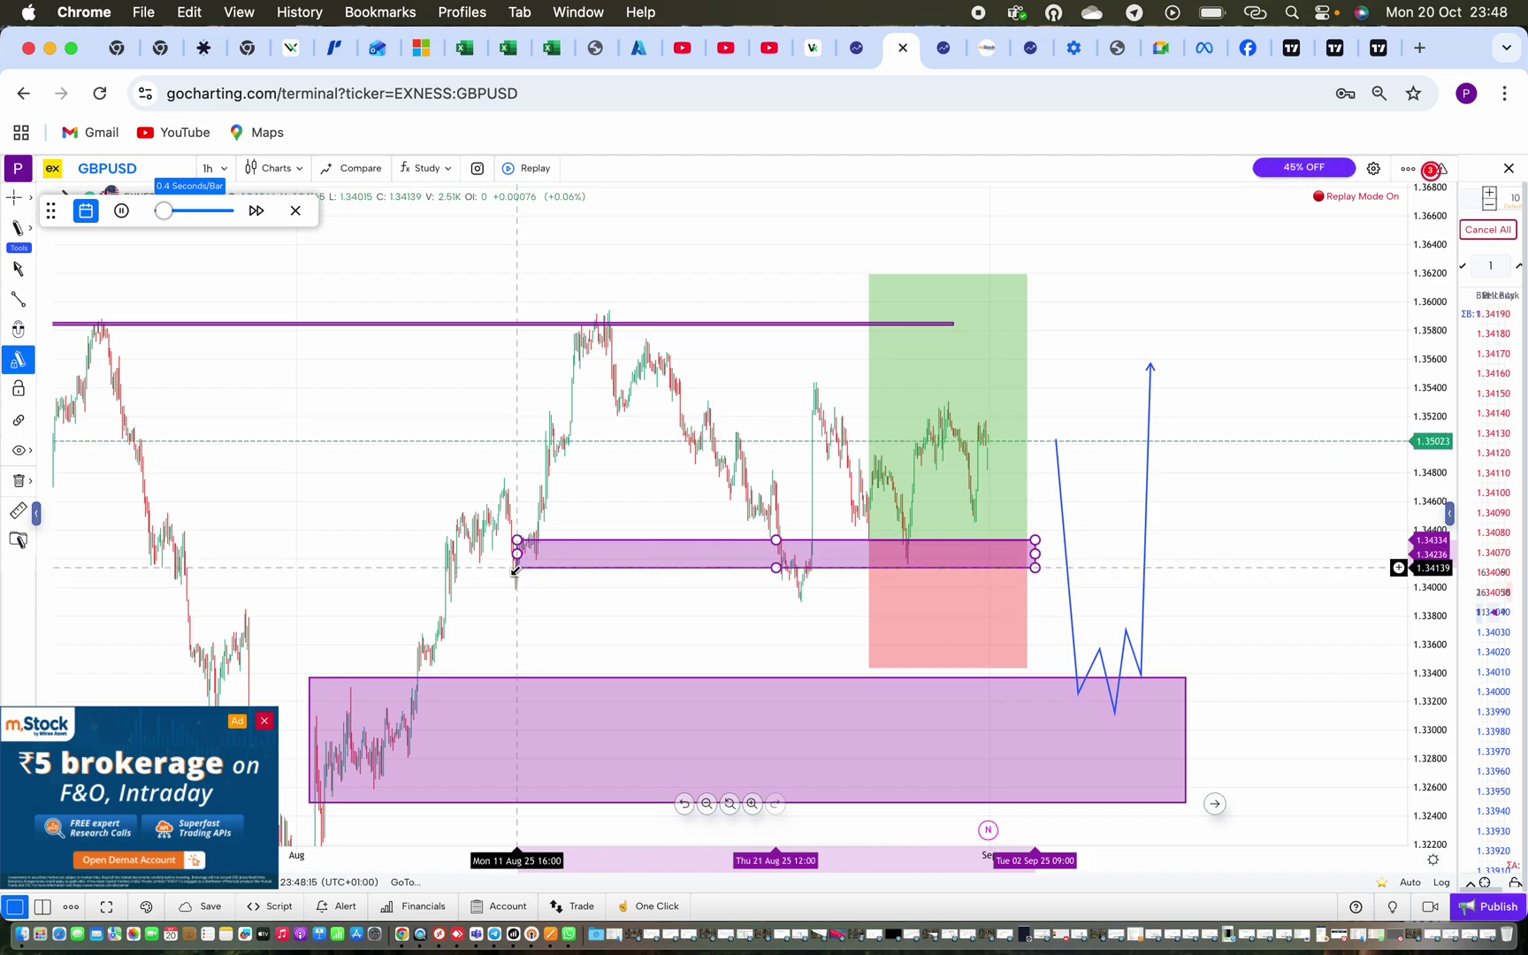
click(972, 486)
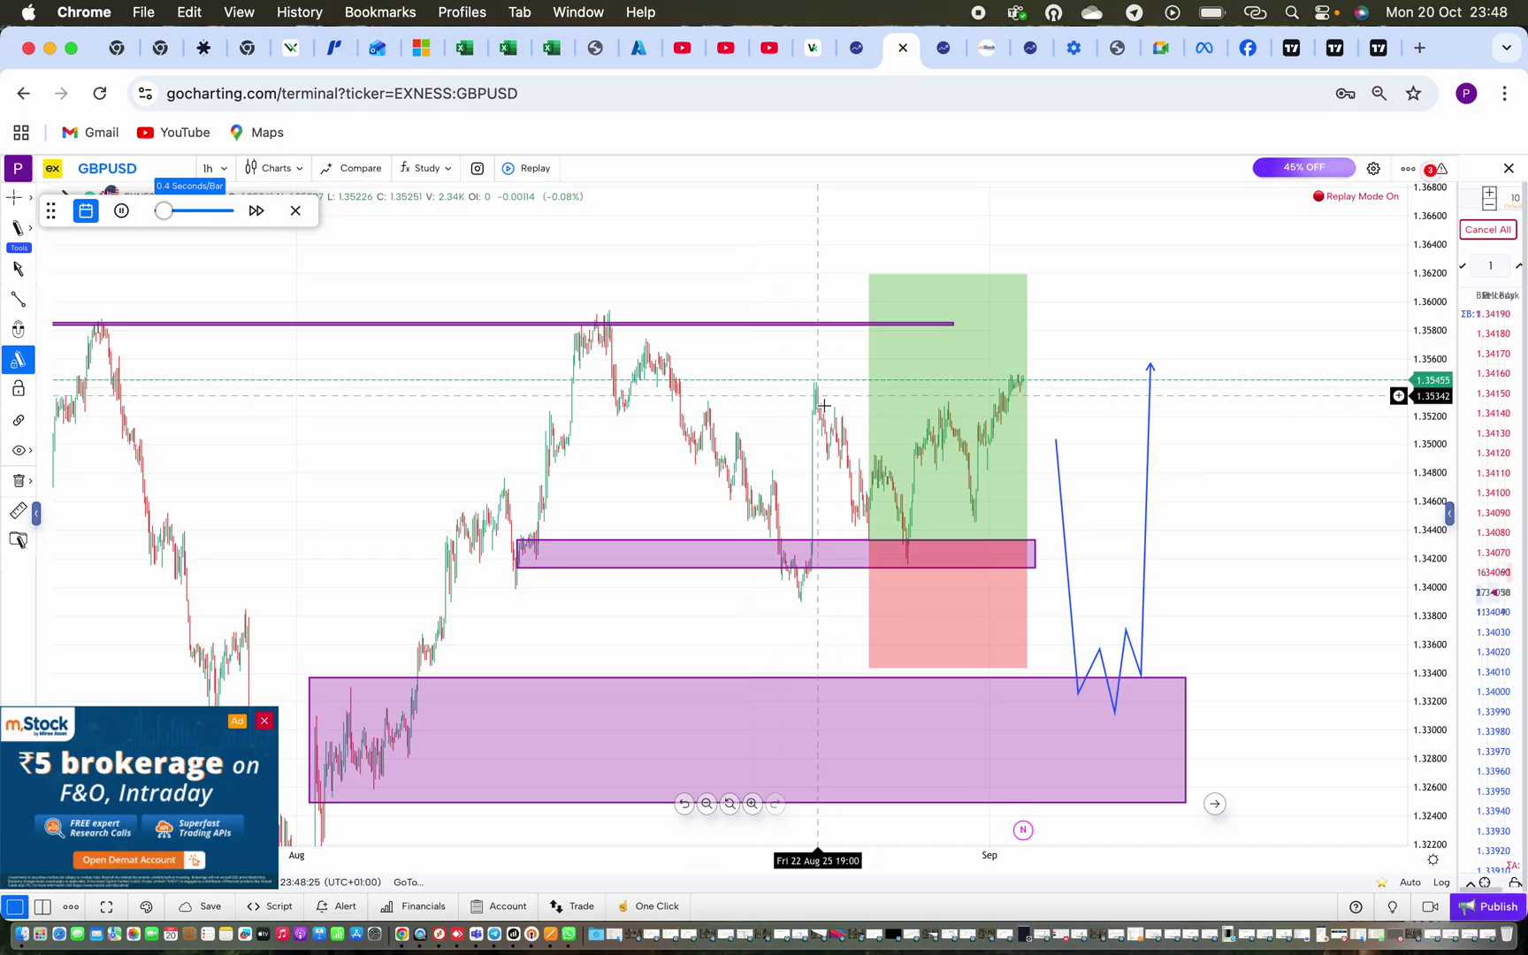
Raise the upper level to about 1.3620 and extend it to 9 September, and shift the projected path to start at about 1.3521 on 9 September
click(911, 549)
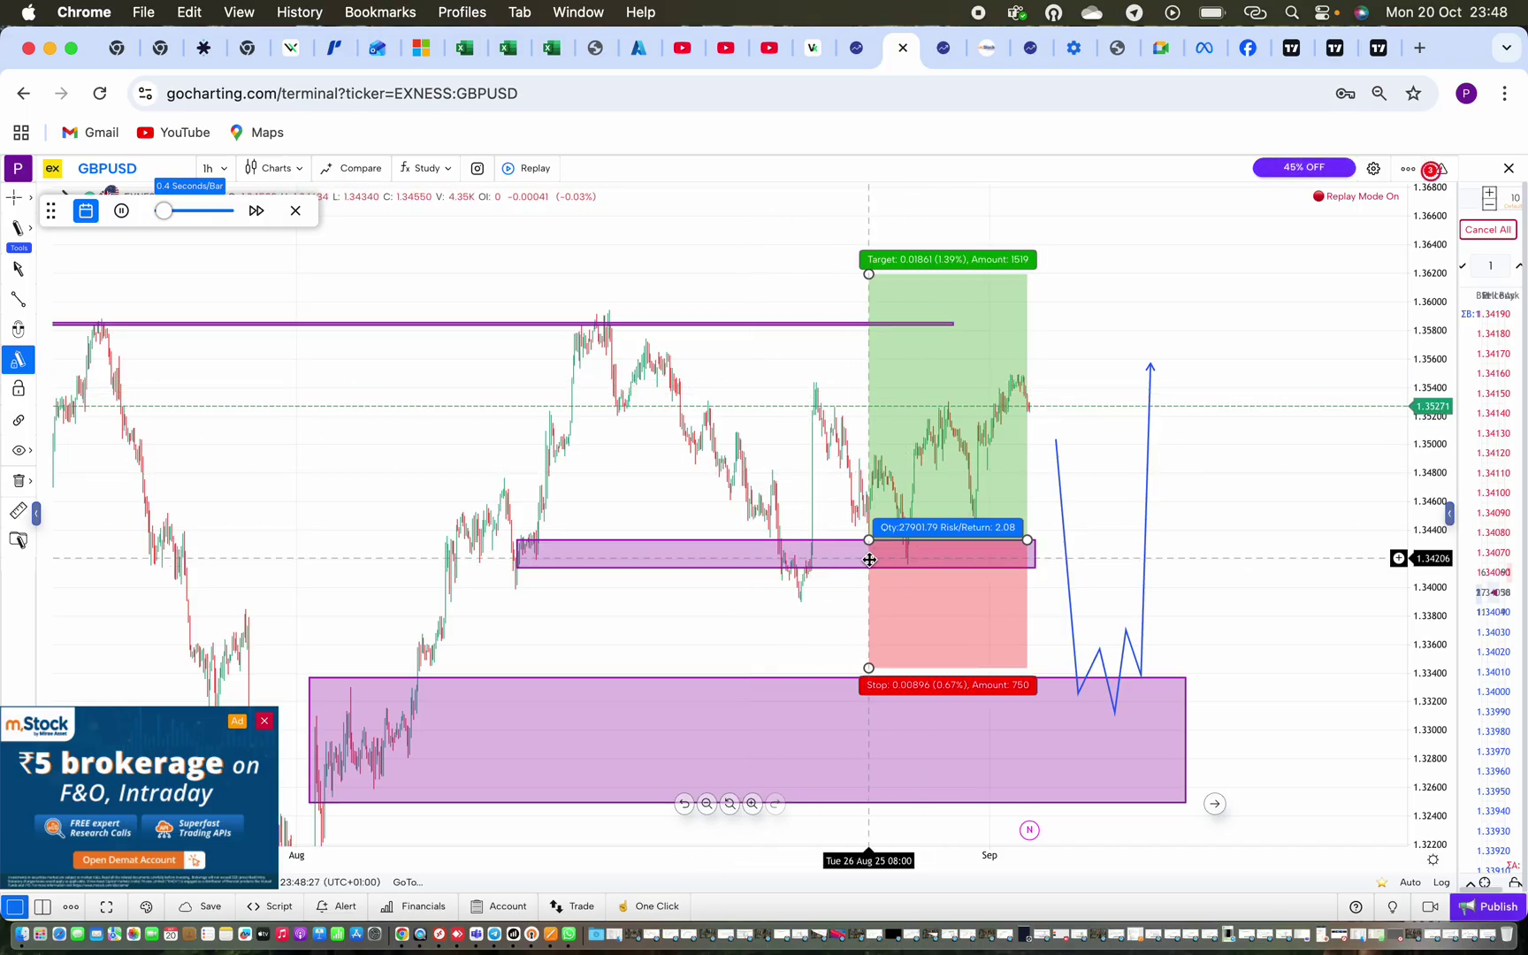
click(882, 327)
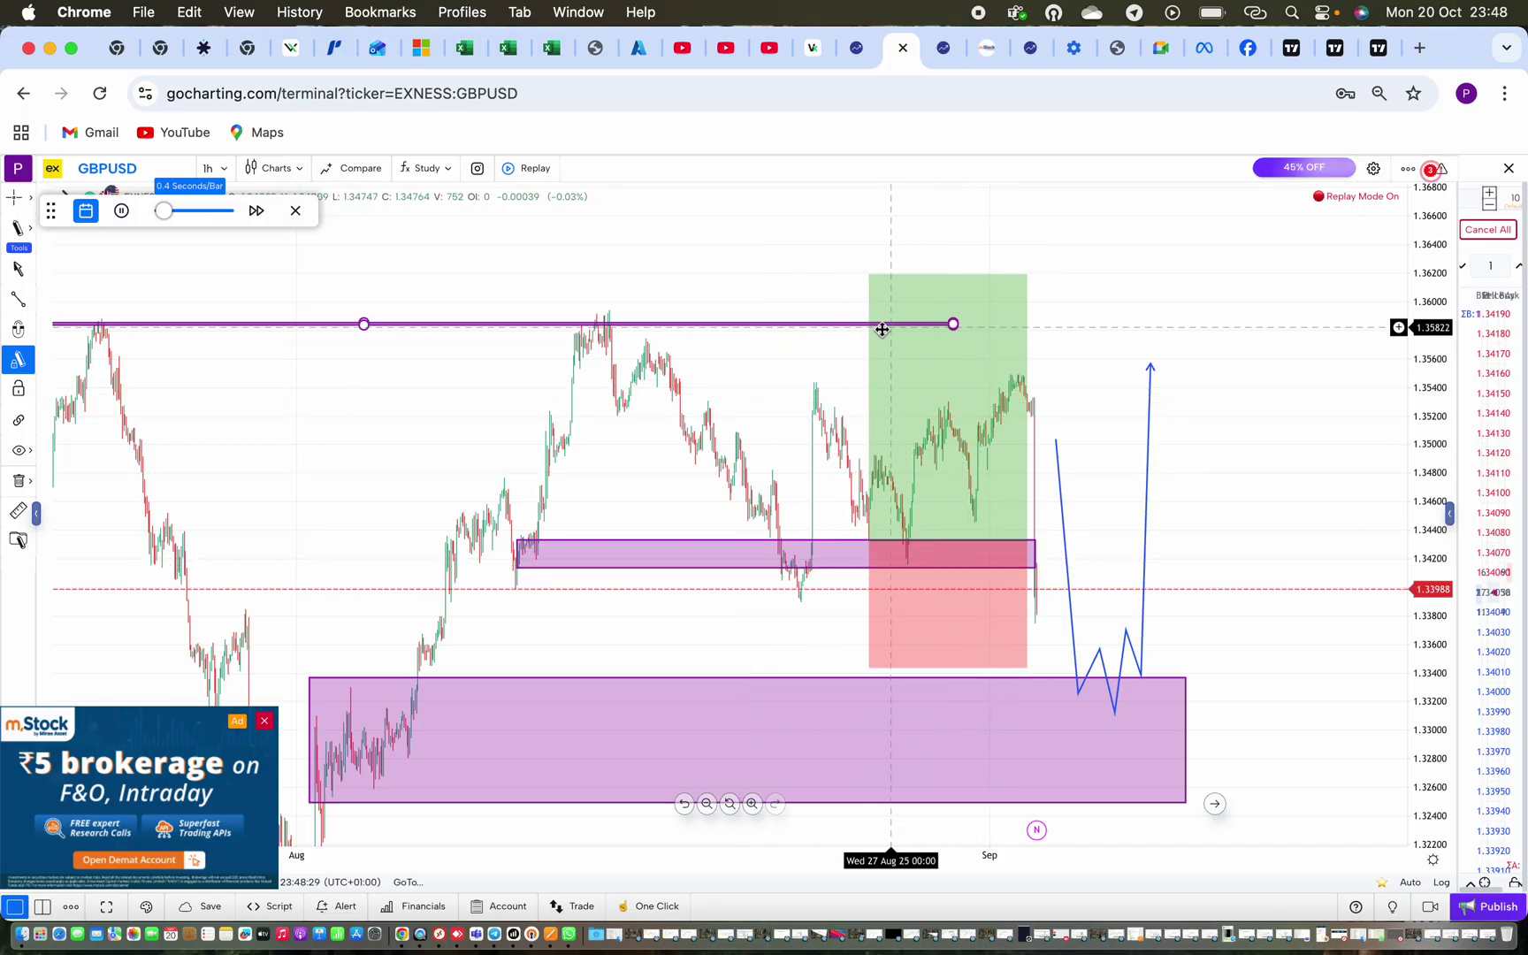
drag(881, 329, 1003, 275)
drag(1103, 275, 1202, 276)
click(999, 590)
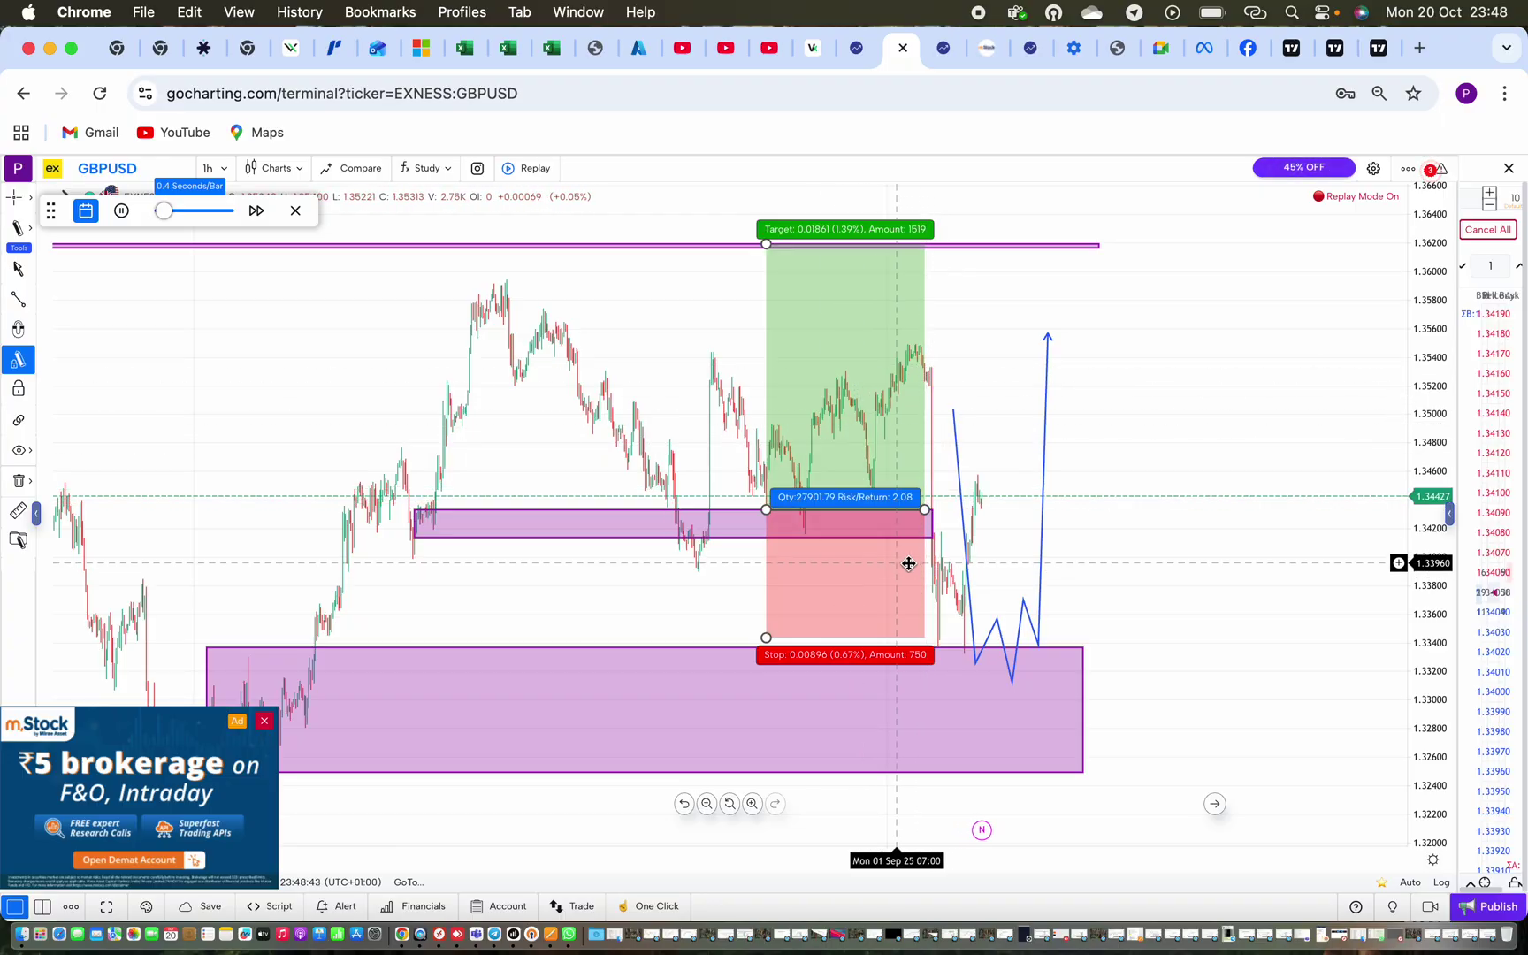
drag(964, 529, 1107, 503)
Lower the narrow zone to about 1.3385–1.3403, ending around 11 September, and move the Long Position to start on 3 September with entry at about 1.3401
scroll(939, 585, up, 5)
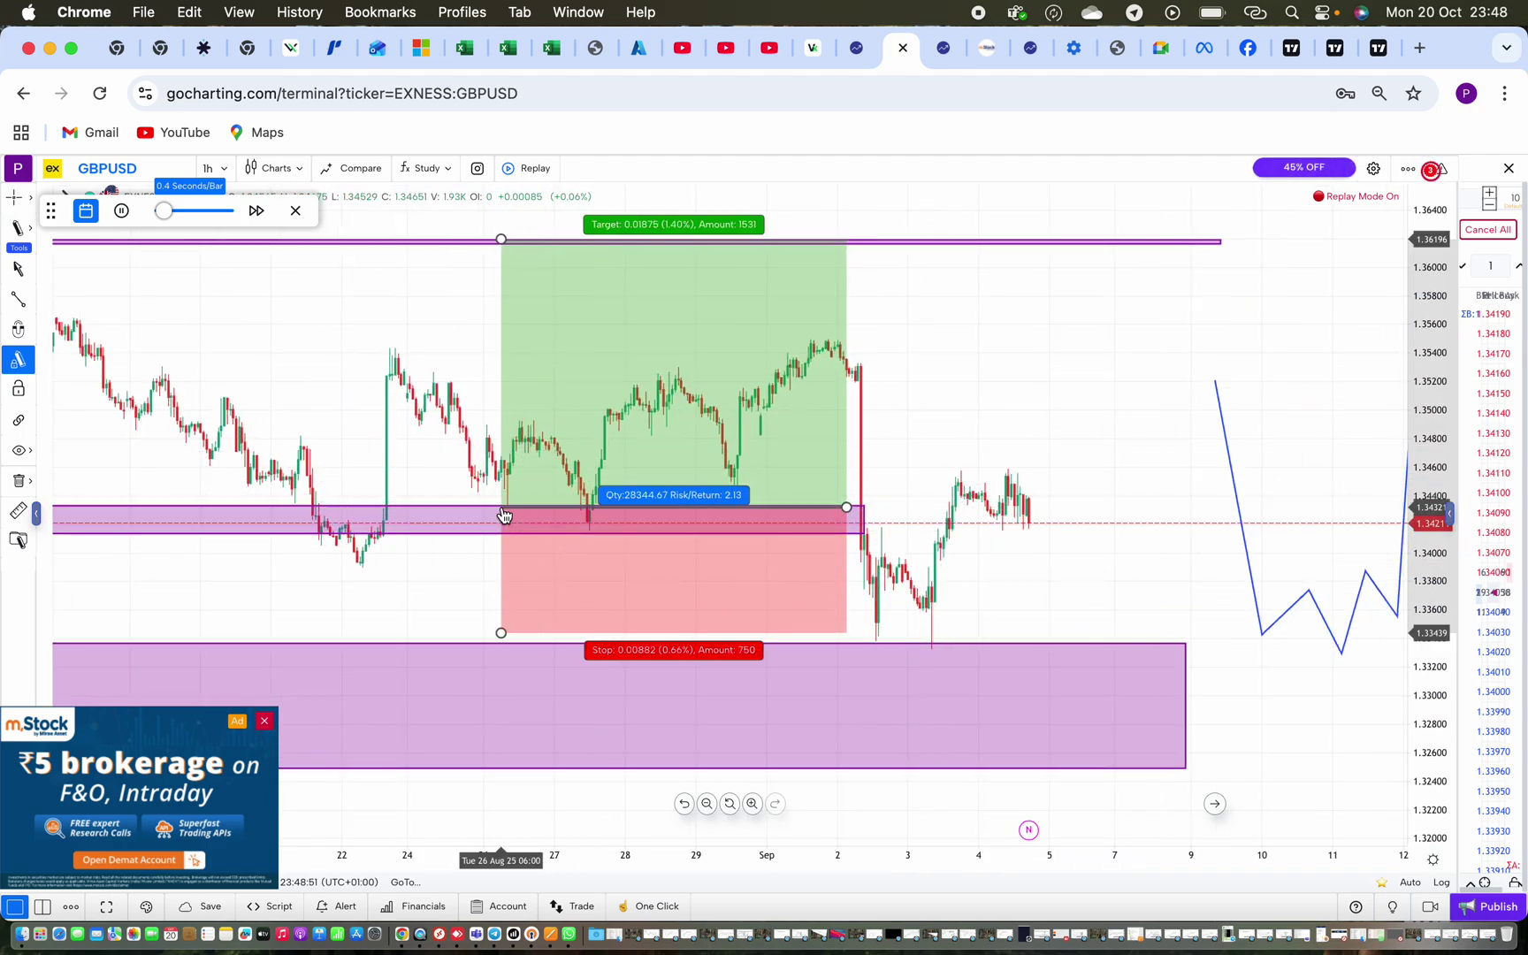
drag(503, 511, 779, 556)
click(536, 535)
drag(766, 614, 1095, 653)
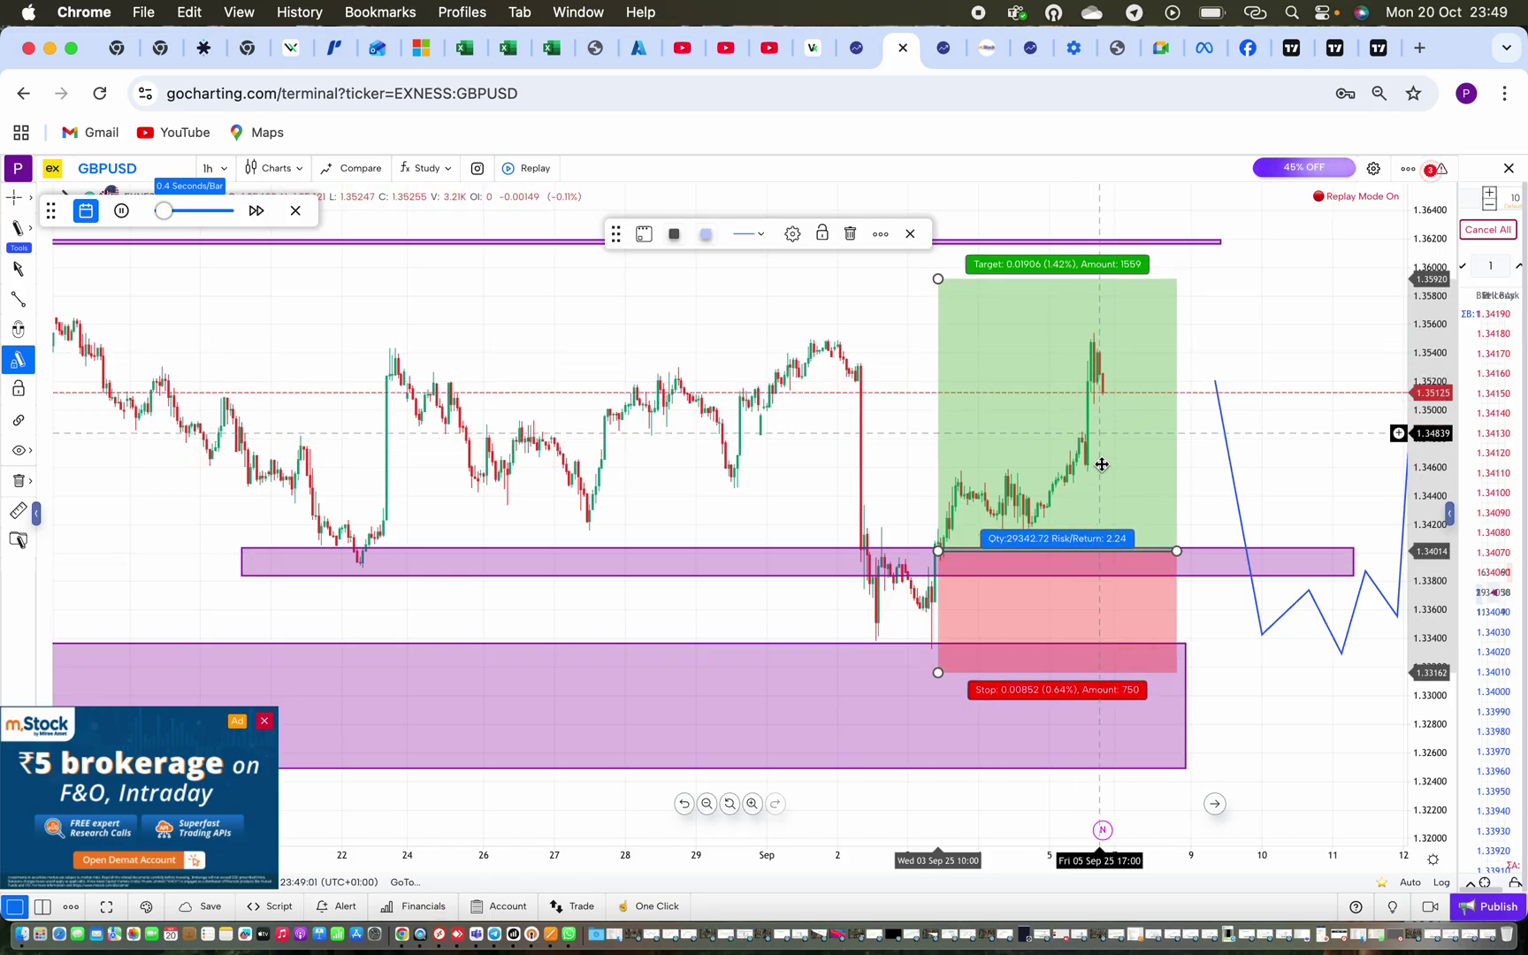
Delete the projected price path from the chart
scroll(801, 562, down, 2)
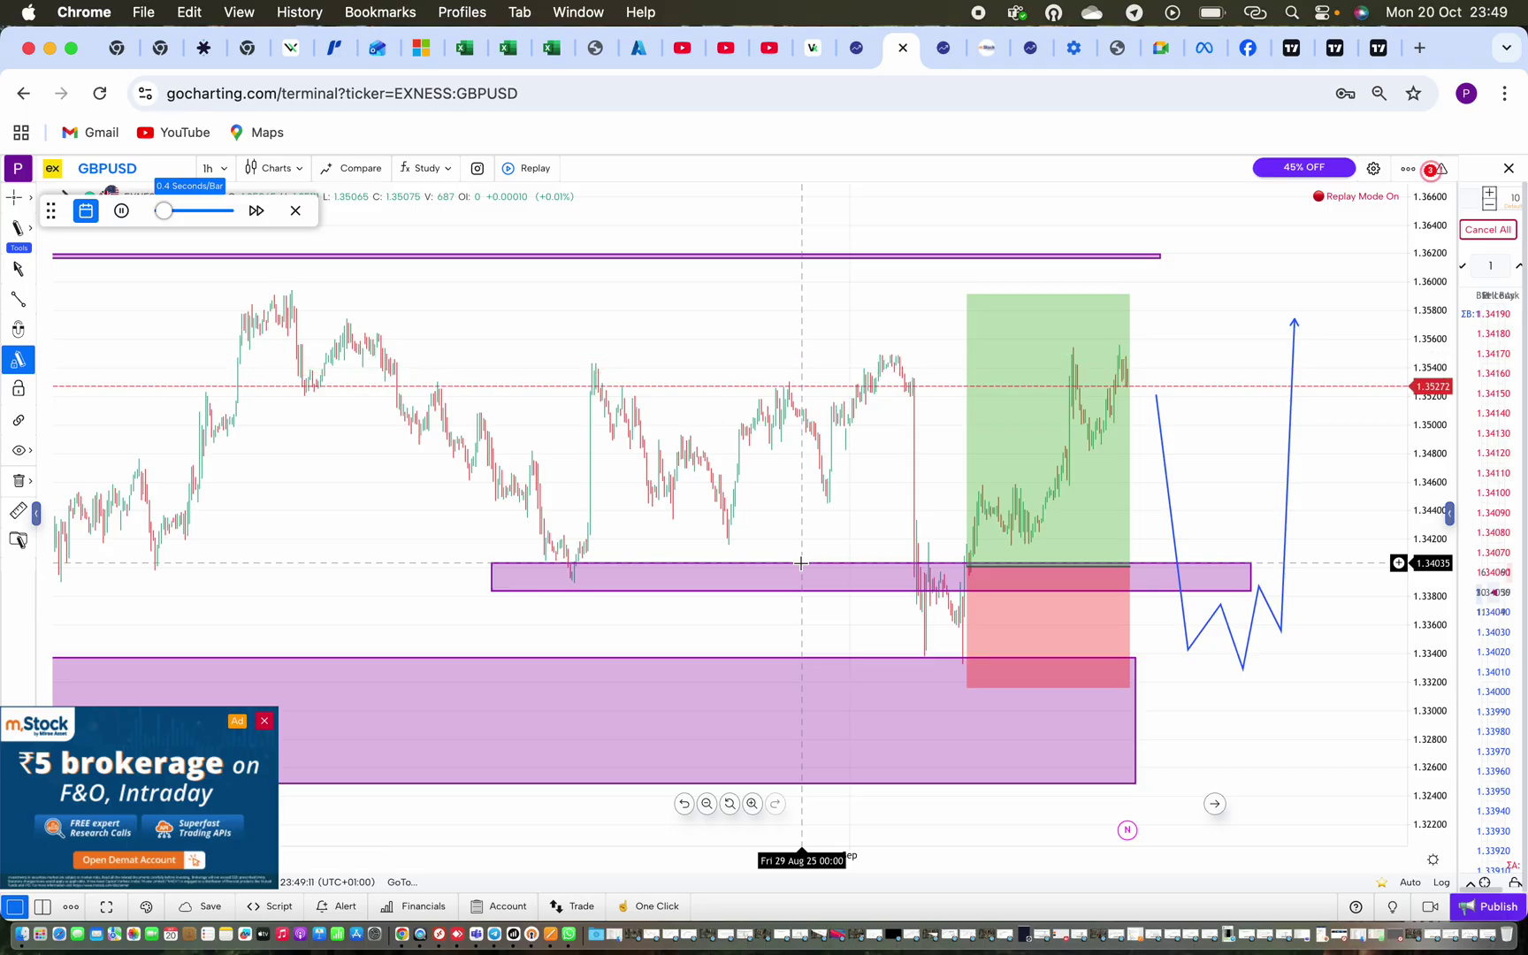
scroll(800, 562, up, 5)
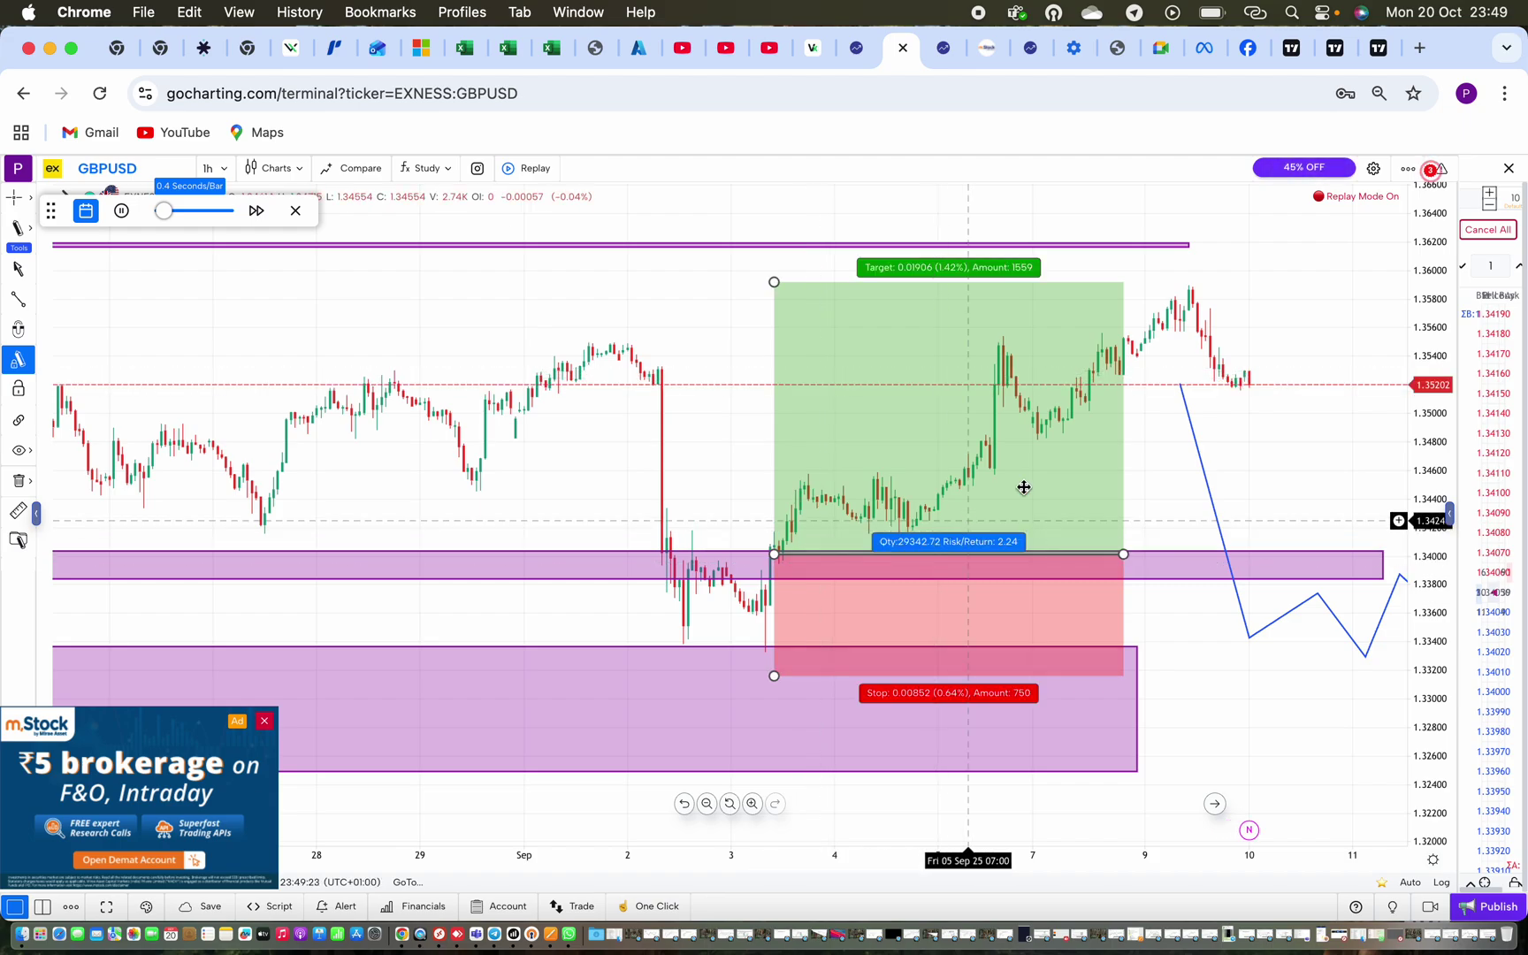
click(1194, 443)
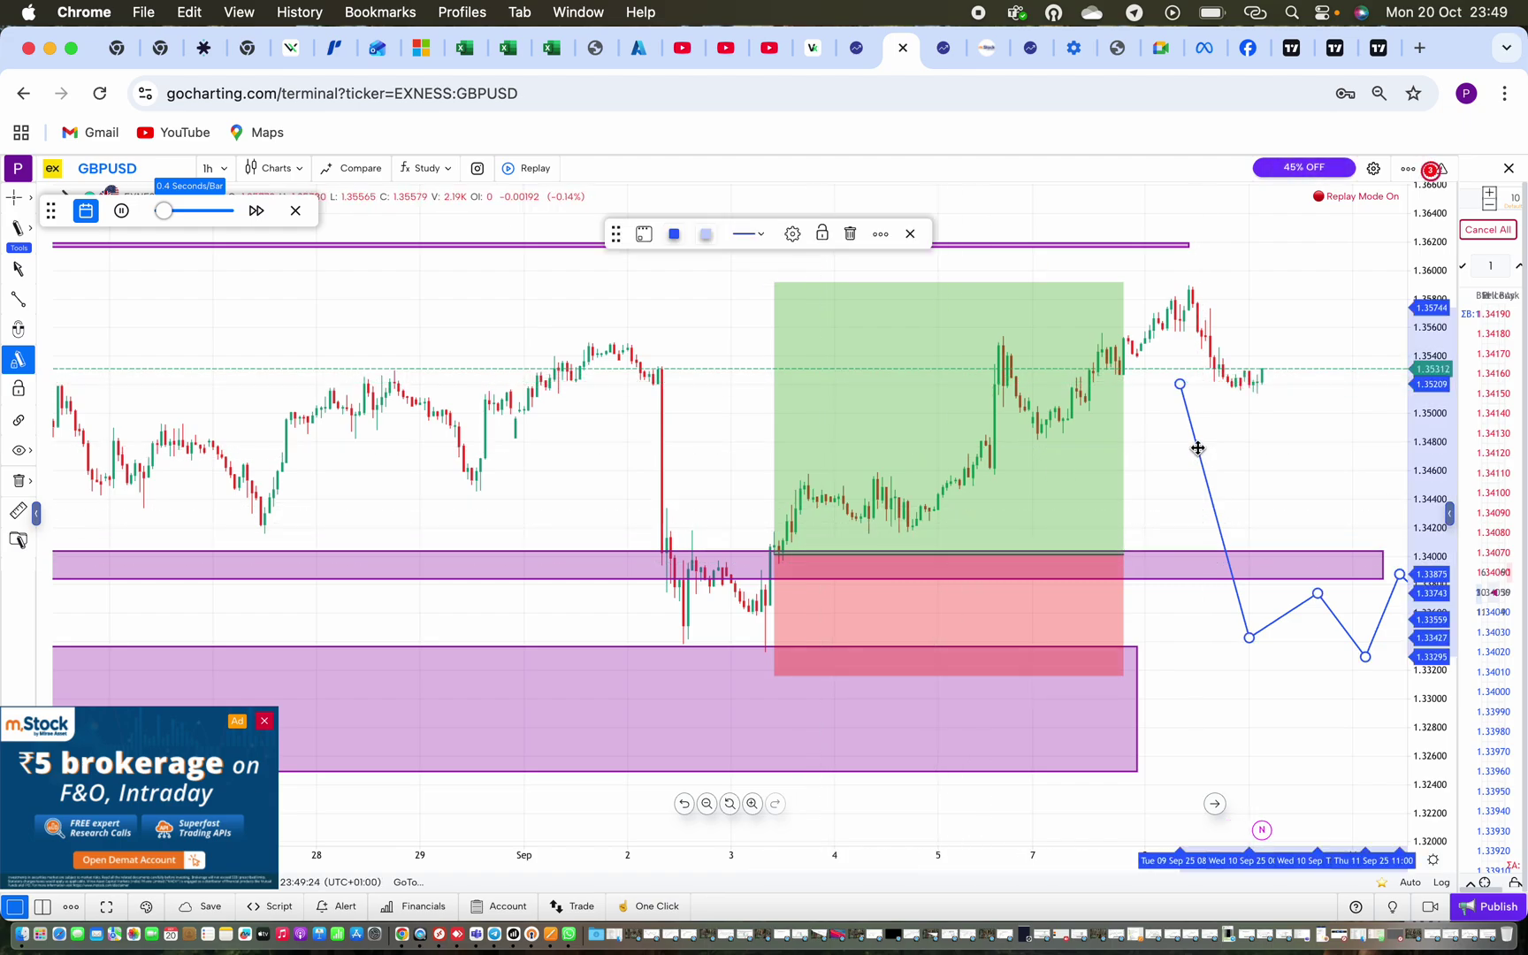
click(850, 233)
scroll(907, 417, down, 5)
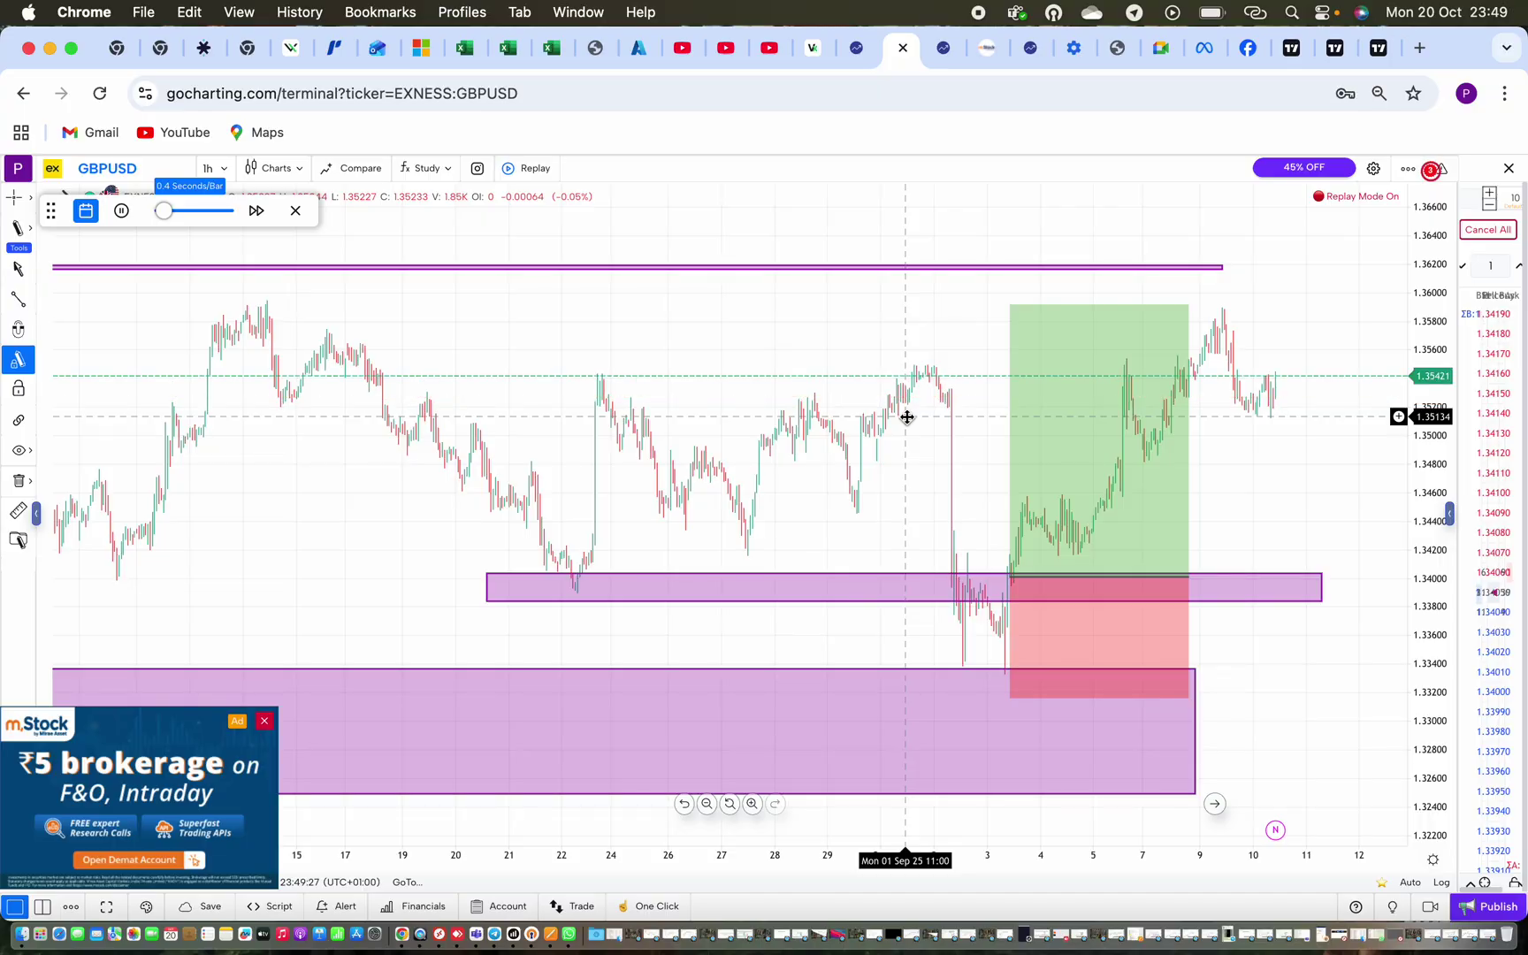
click(898, 585)
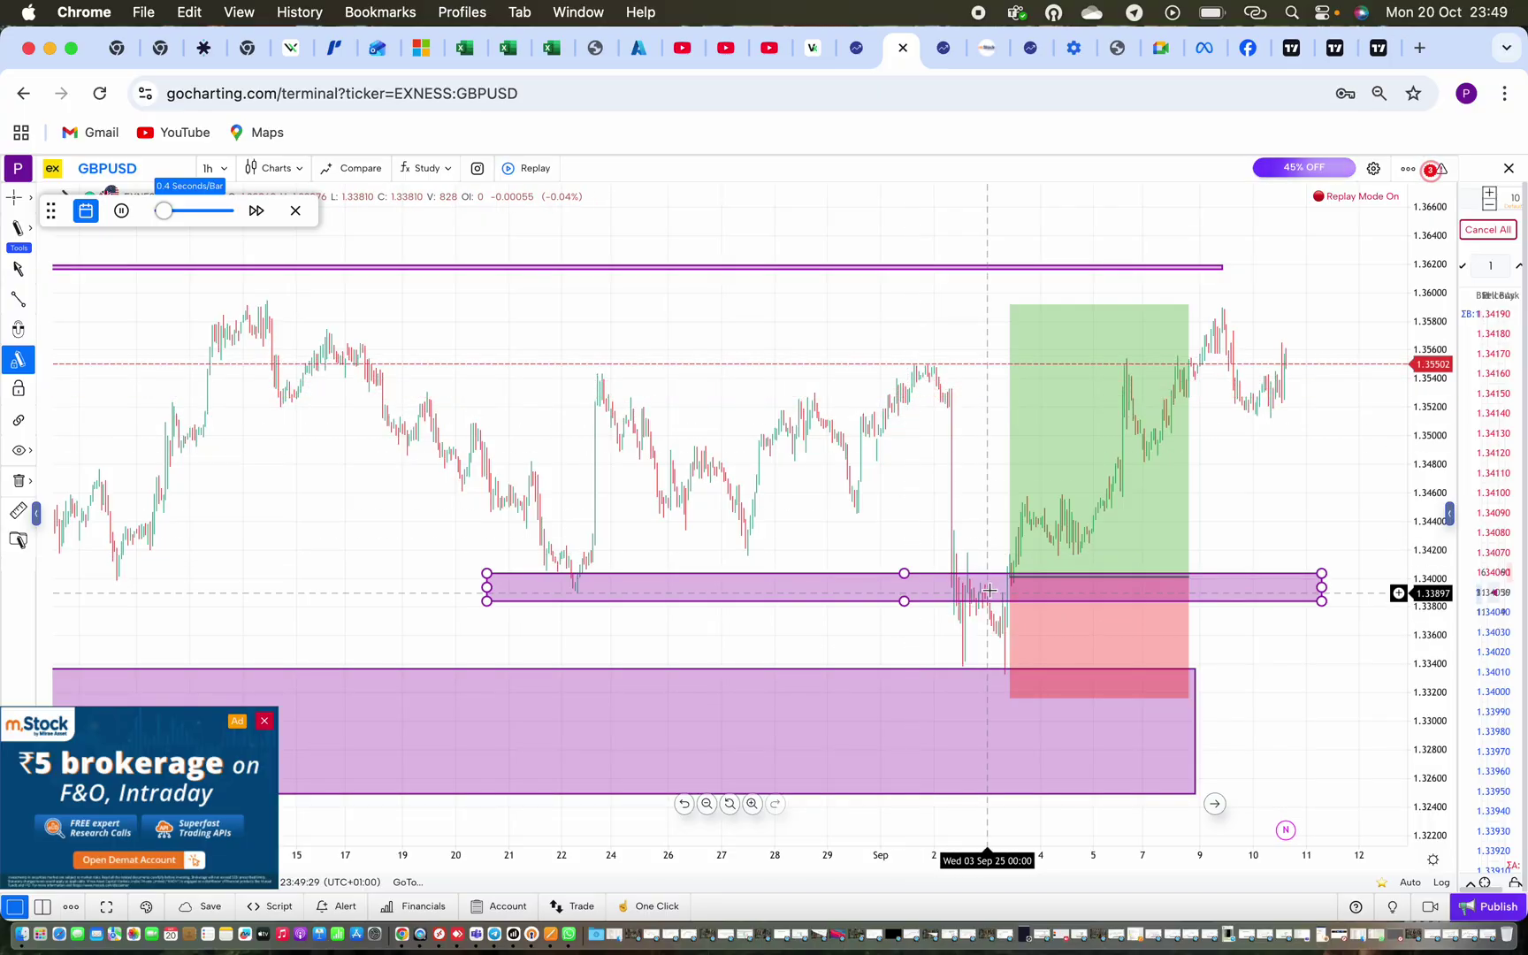
click(794, 495)
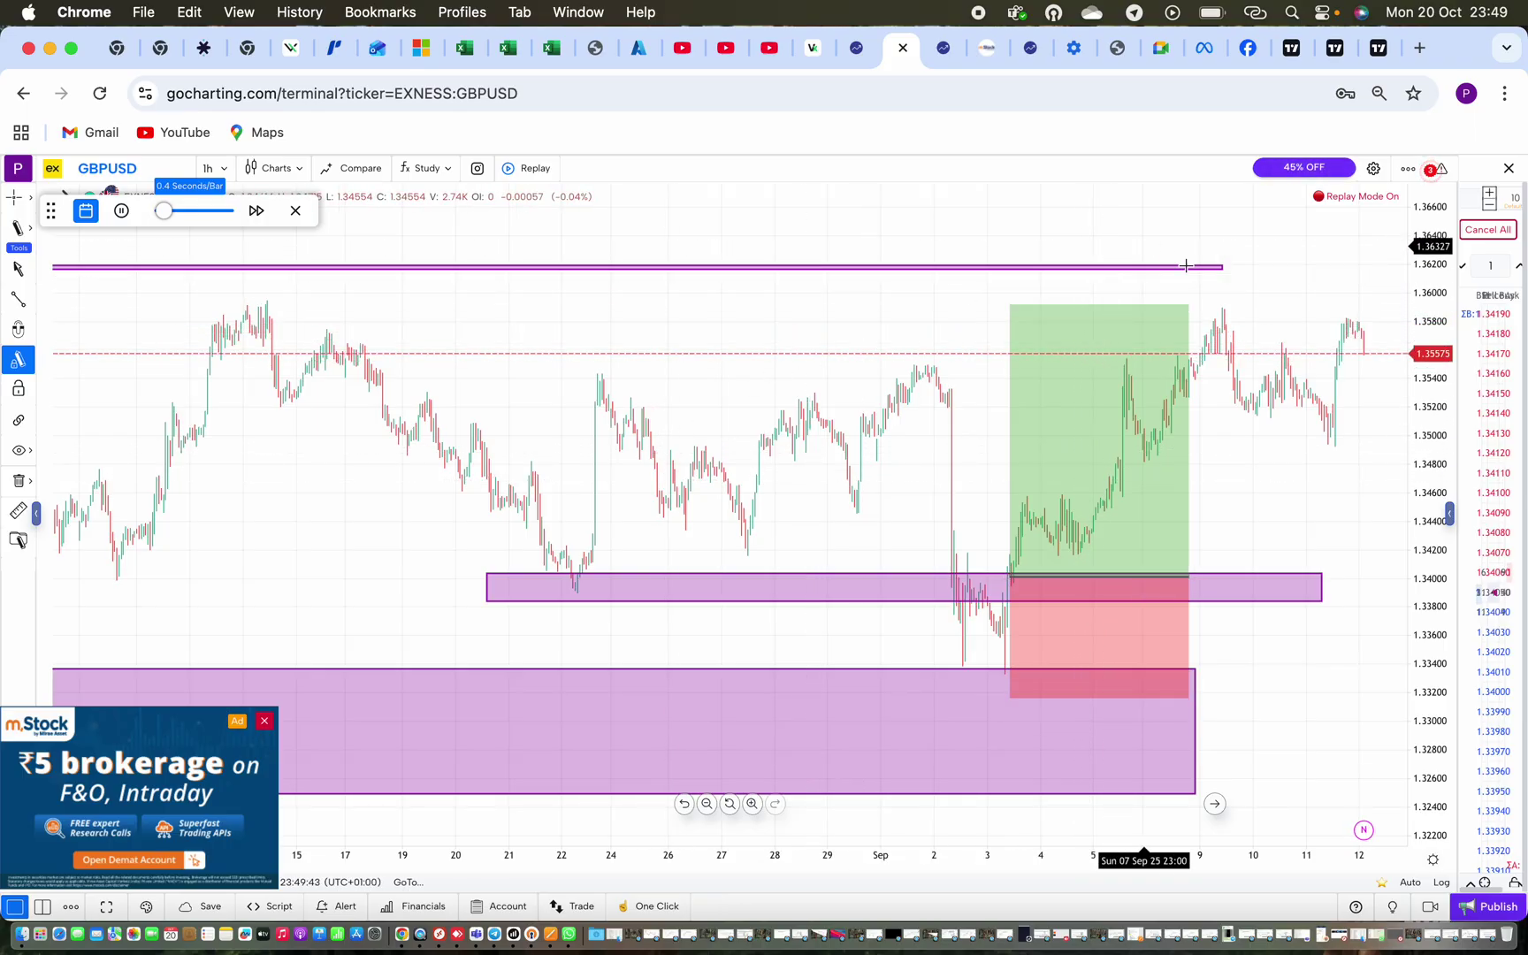
Extend the upper level at about 1.3620 to 16 September
click(1223, 266)
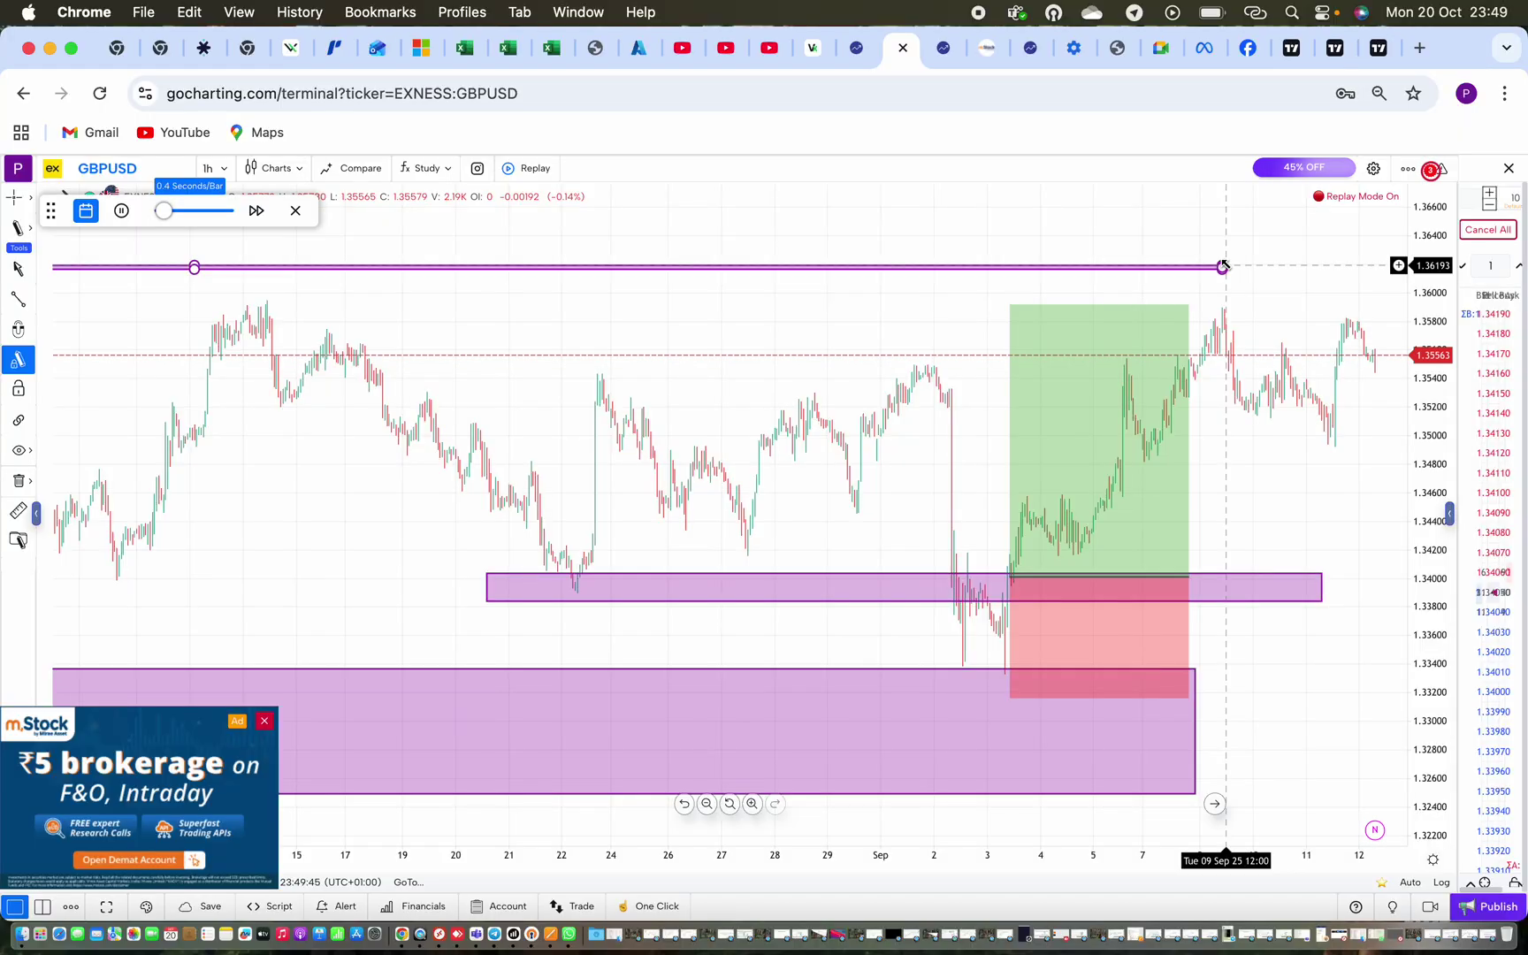
scroll(1215, 381, down, 5)
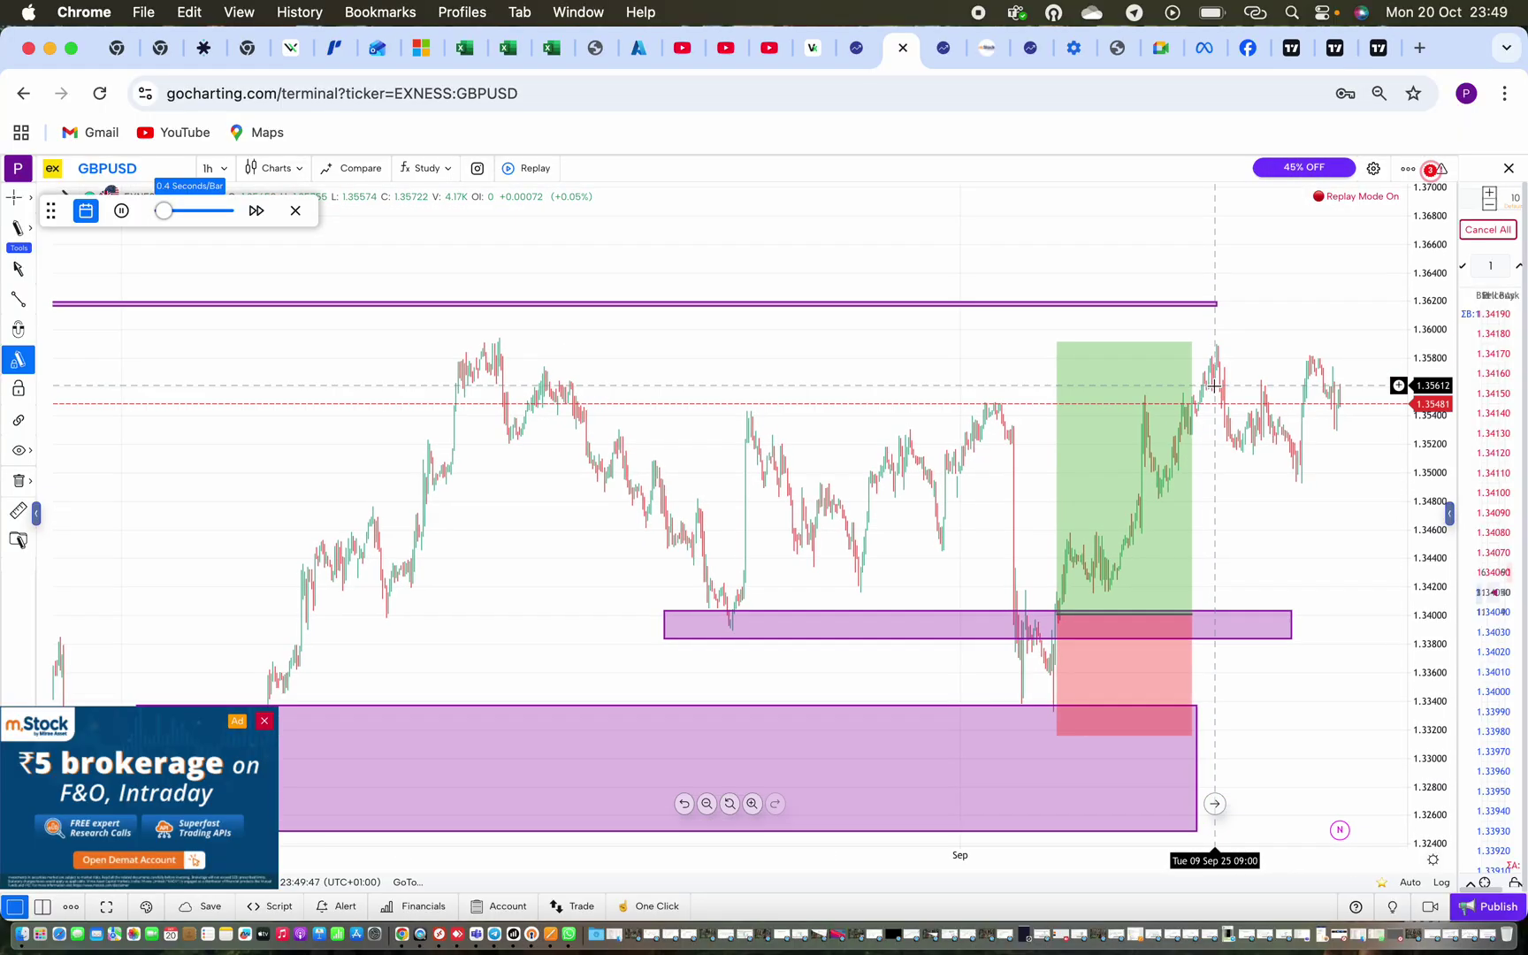
click(1167, 386)
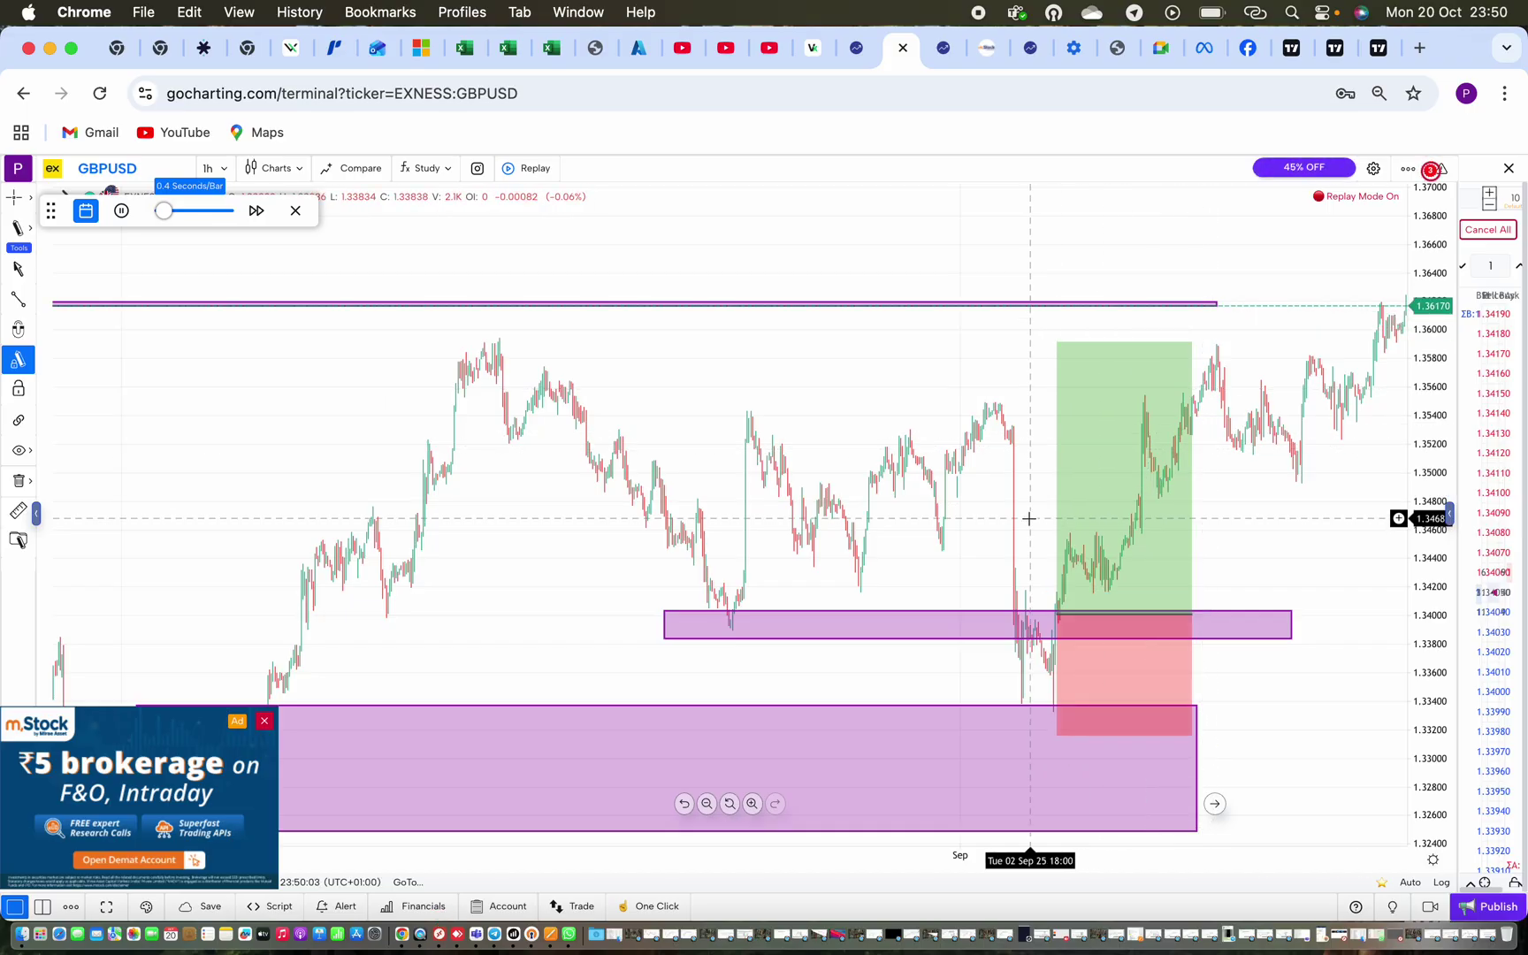
drag(1029, 518, 937, 472)
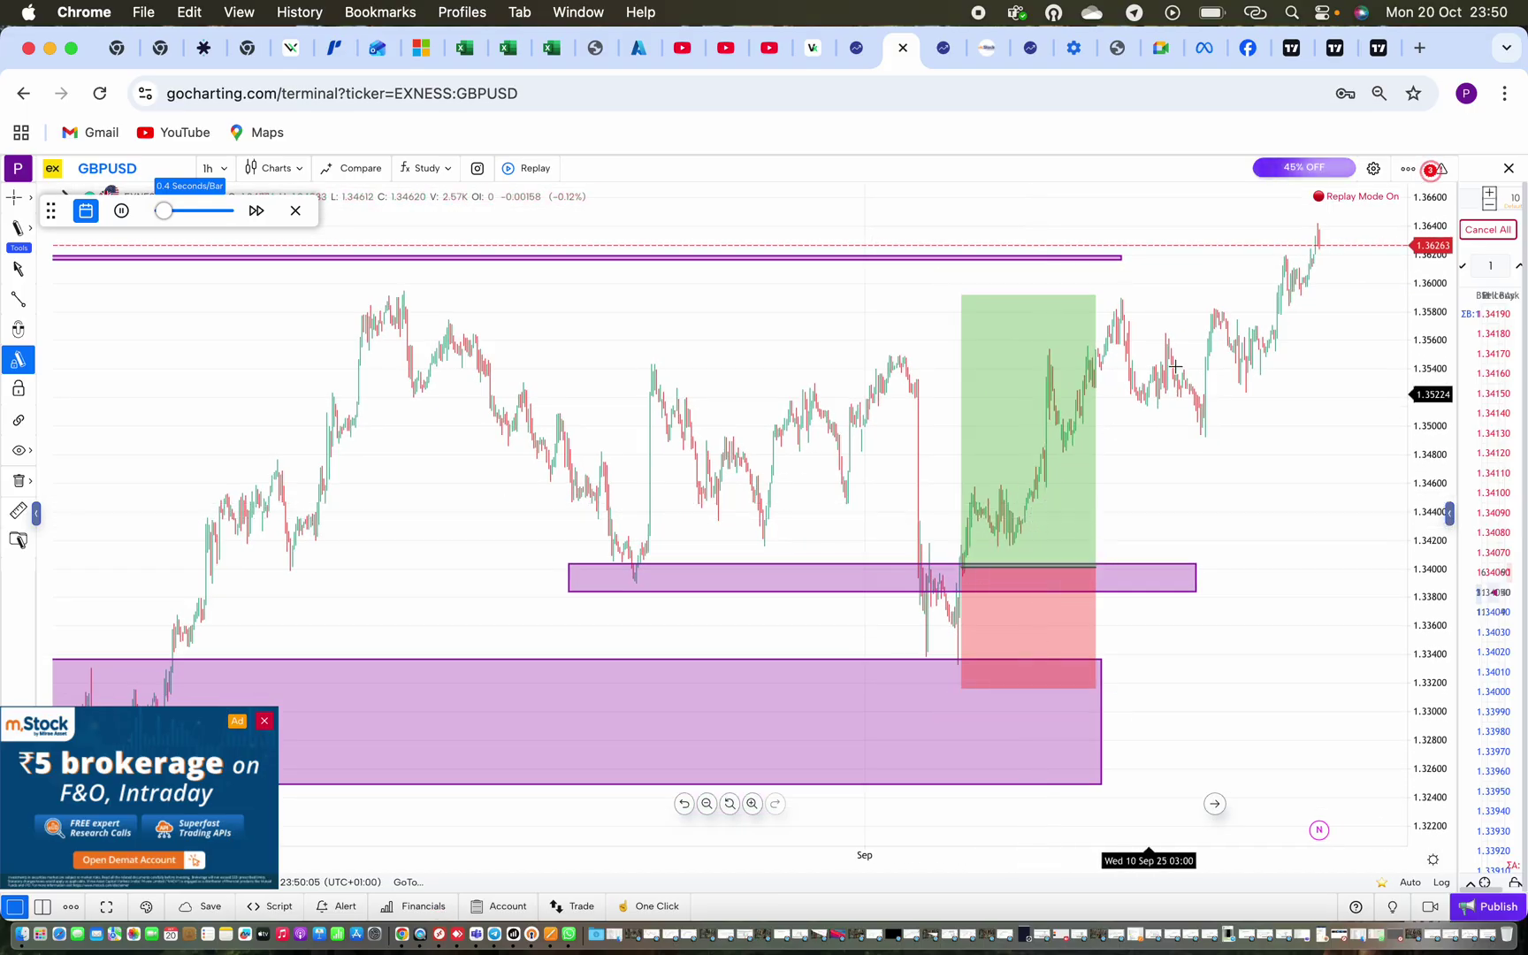
drag(1122, 257, 1339, 255)
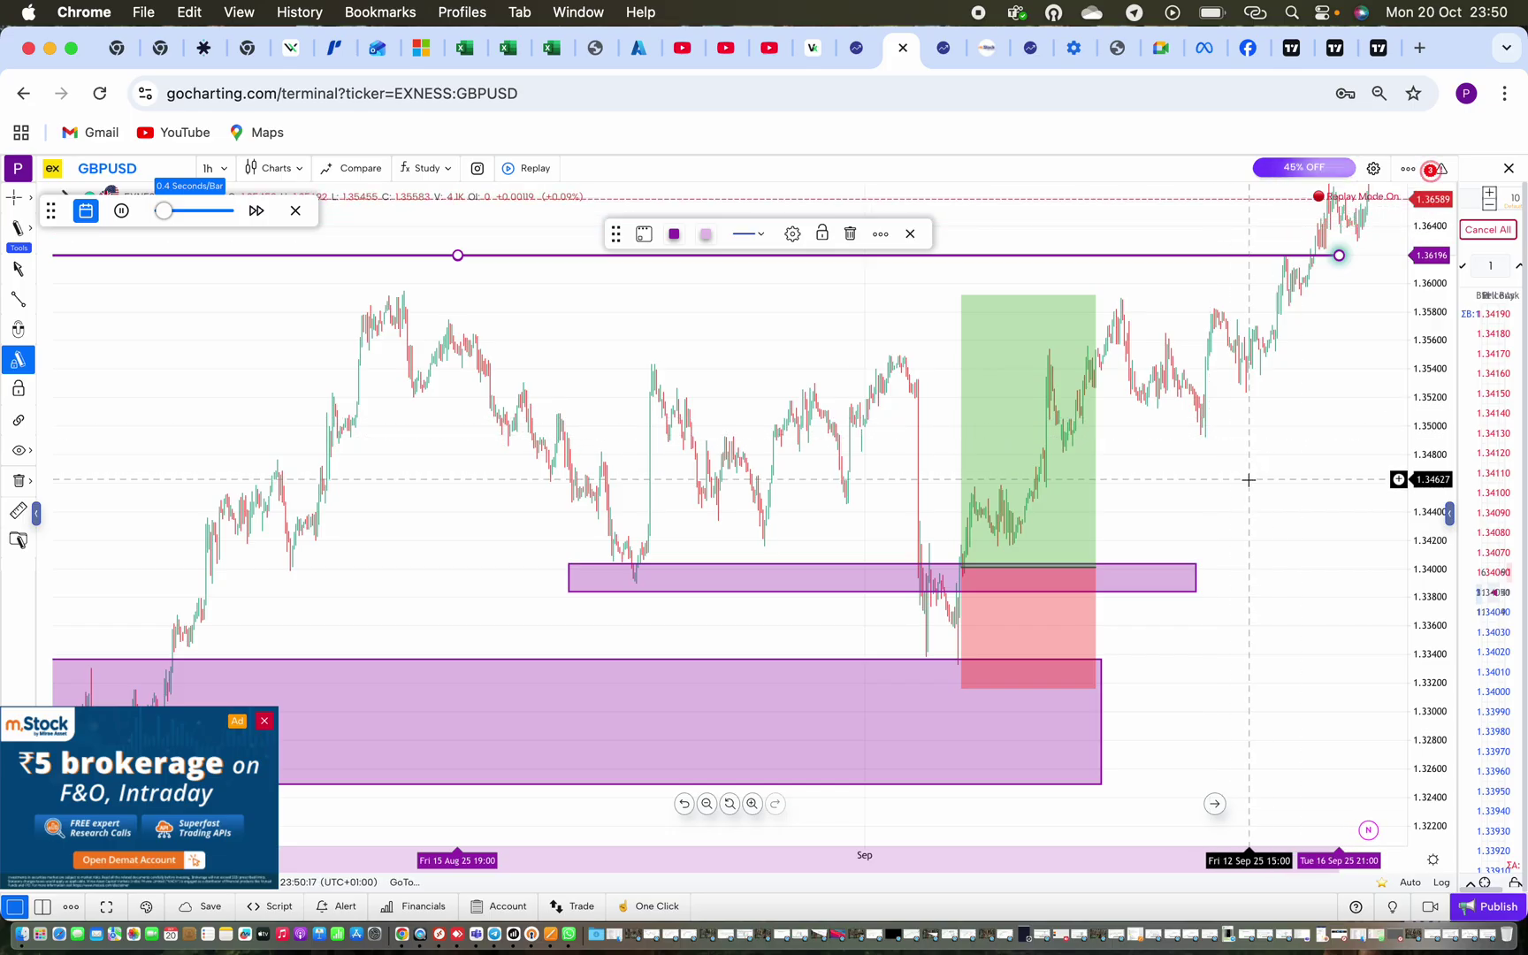
drag(1249, 478, 1138, 560)
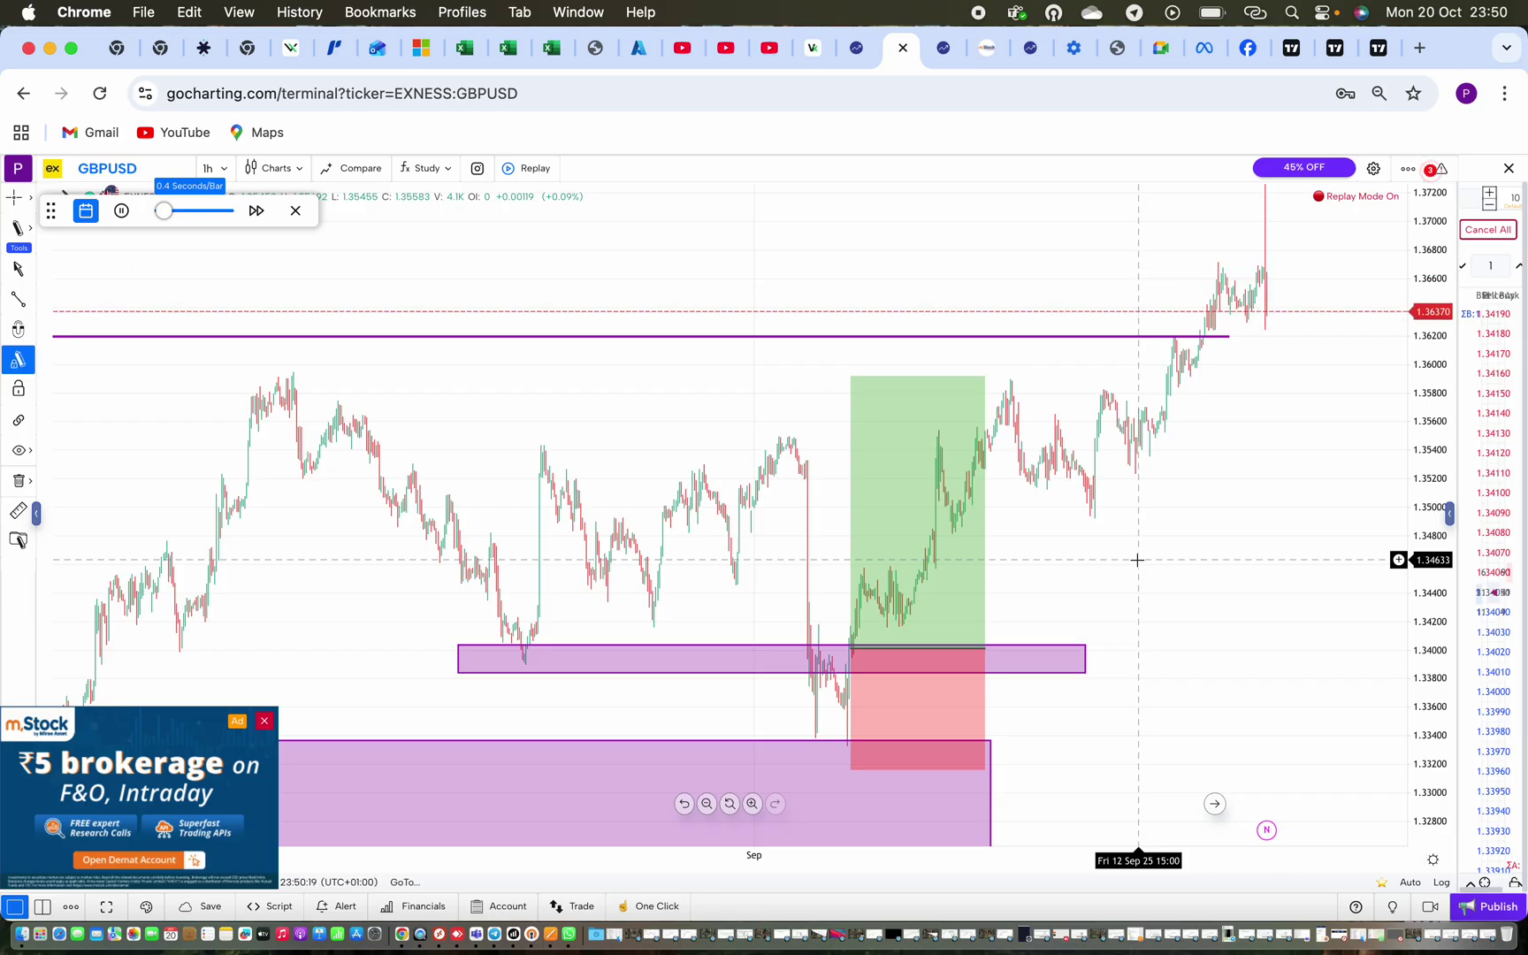